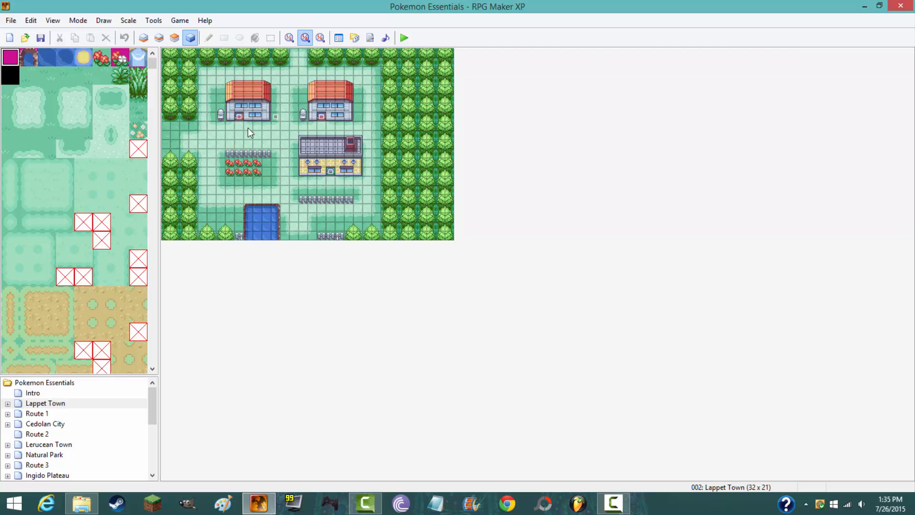
Mark the clearing inside Lappet Town's tree border on the third layer and compare it with the events layer
{"action": "left_click", "coordinate": [175, 37]}
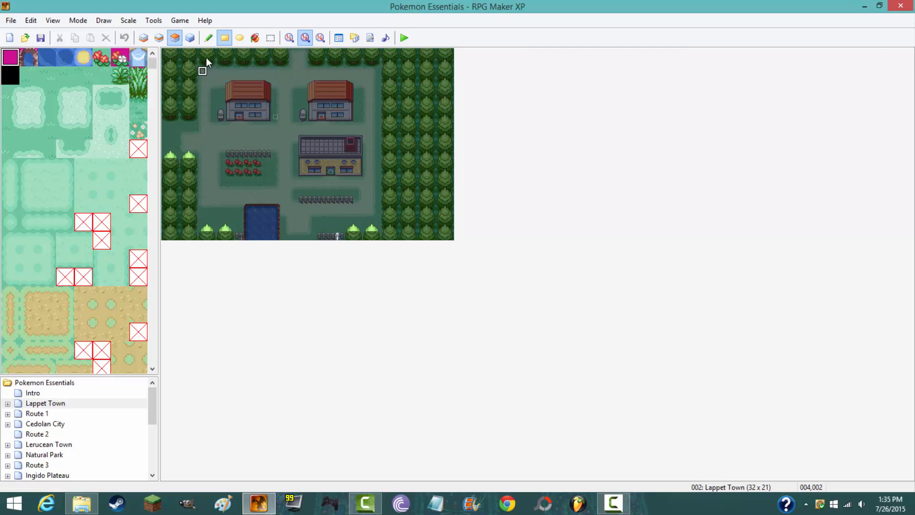
{"action": "left_click", "coordinate": [270, 38]}
{"action": "left_click_drag", "start_coordinate": [199, 67], "coordinate": [379, 225]}
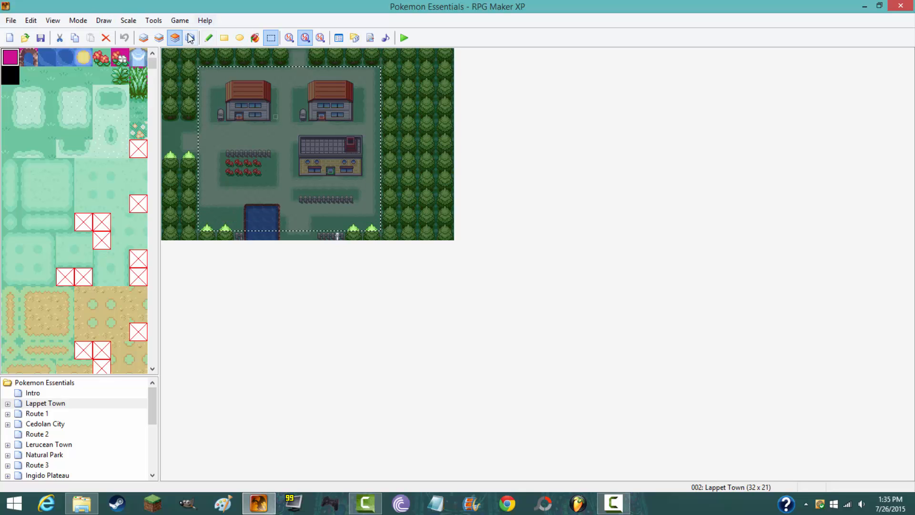
{"action": "key", "text": "F8"}
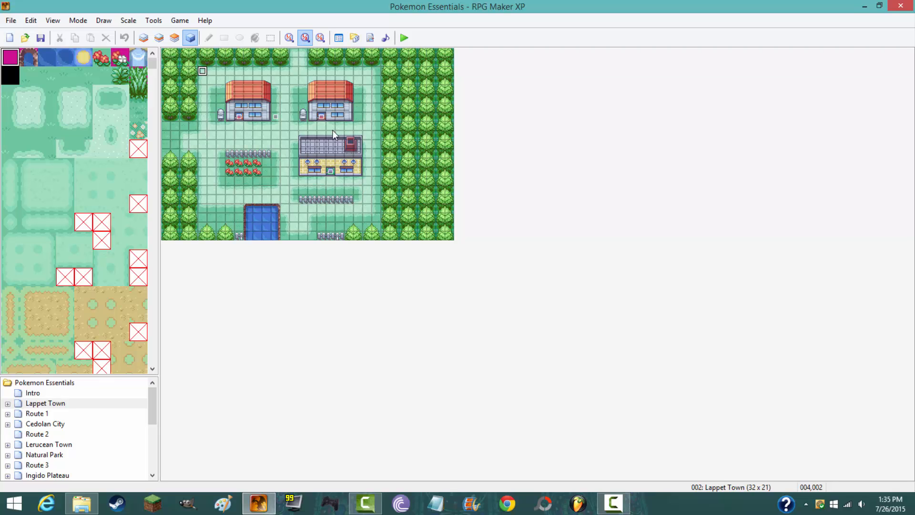
{"action": "left_click", "coordinate": [176, 38]}
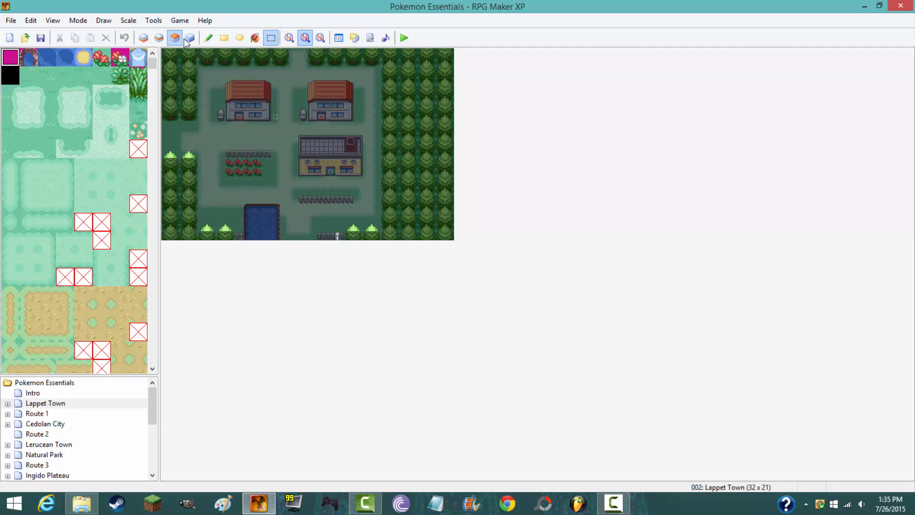
{"action": "left_click", "coordinate": [191, 38]}
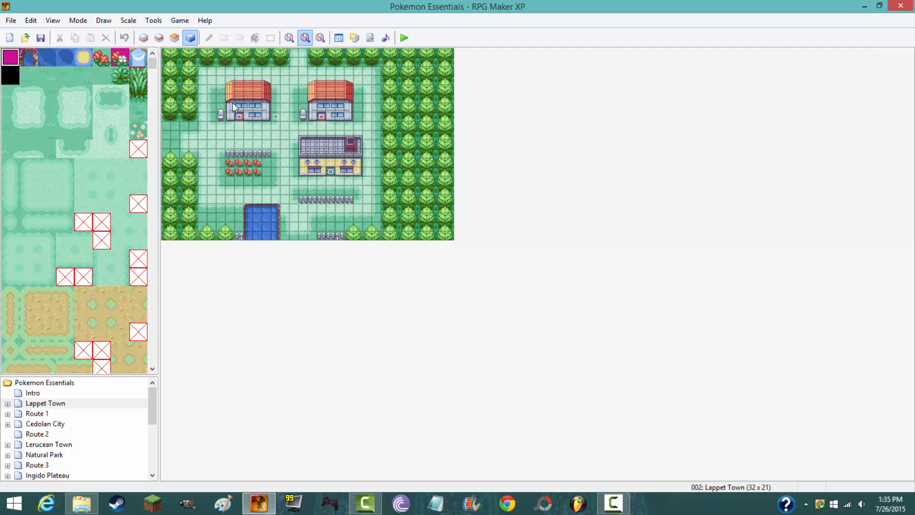
{"action": "left_click", "coordinate": [174, 38]}
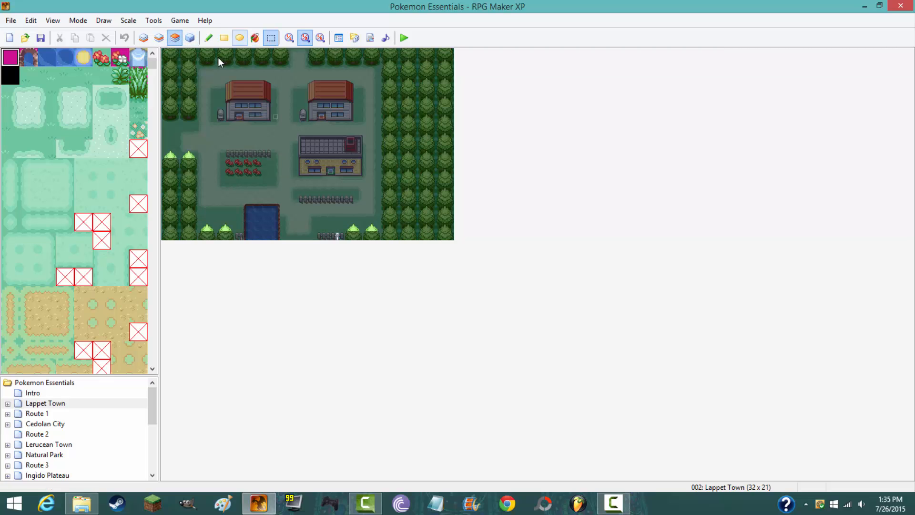
{"action": "left_click_drag", "start_coordinate": [201, 70], "coordinate": [380, 236]}
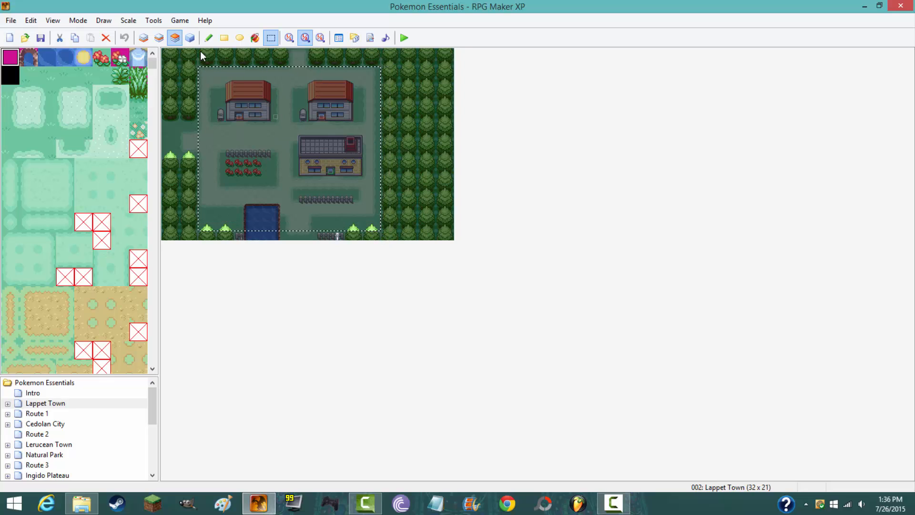
{"action": "left_click", "coordinate": [190, 37]}
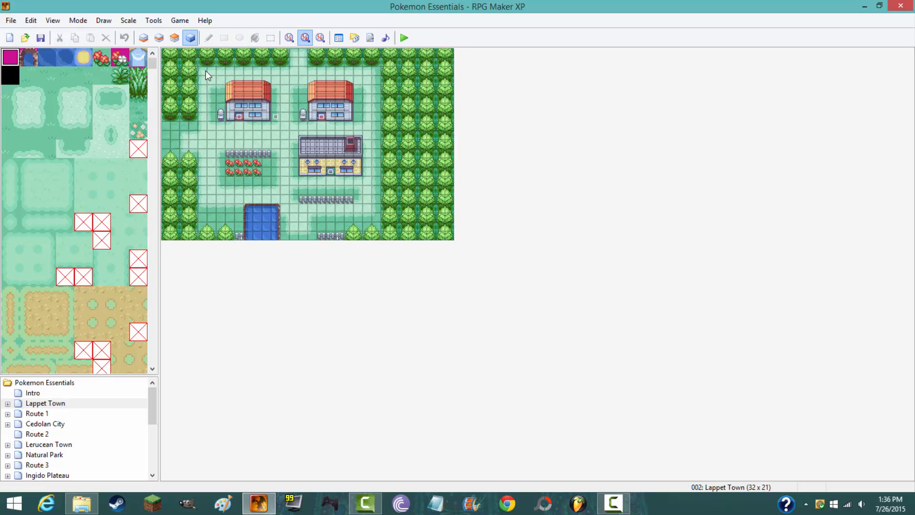
{"action": "key", "text": "F7"}
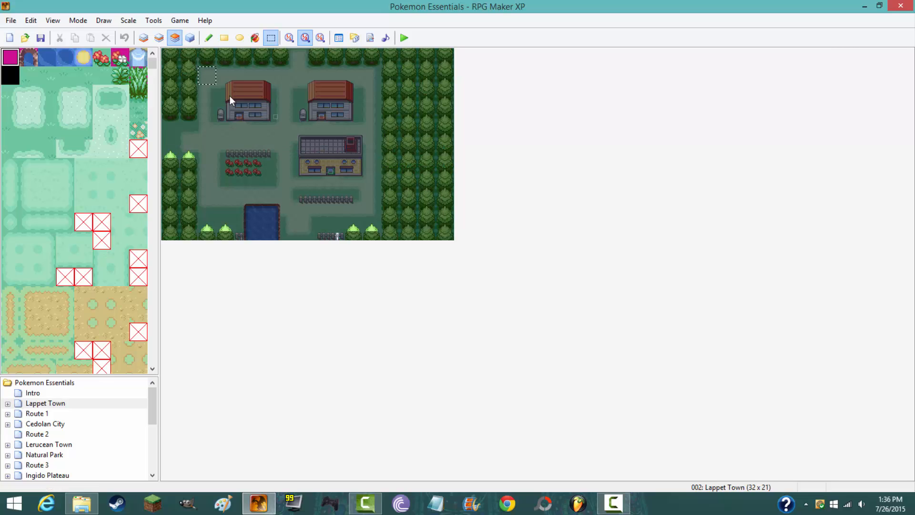
{"action": "left_click", "coordinate": [190, 38]}
Look through the example maps, including Cedolan City, Lerucean Town, Route 4, Battle Frontier and Daroxy Island, and return to Lappet Town
{"action": "left_click", "coordinate": [41, 423]}
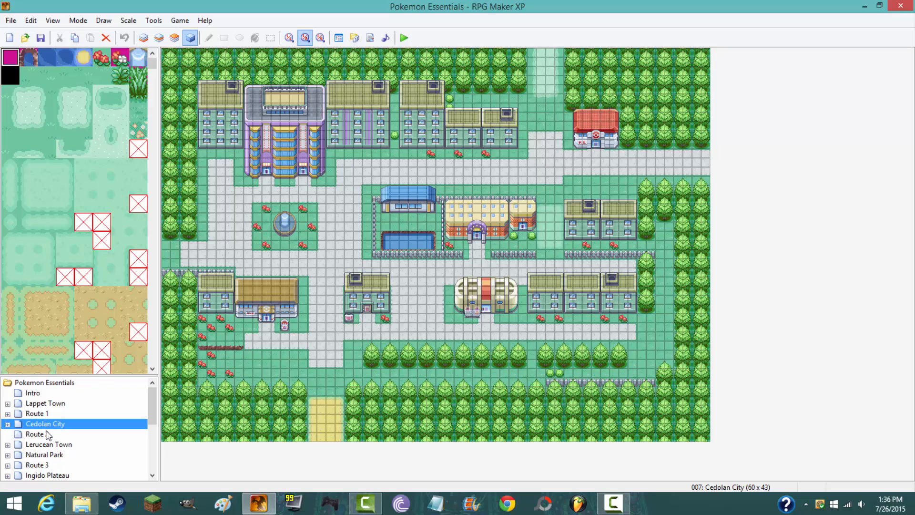
{"action": "left_click", "coordinate": [47, 433]}
{"action": "left_click", "coordinate": [44, 444]}
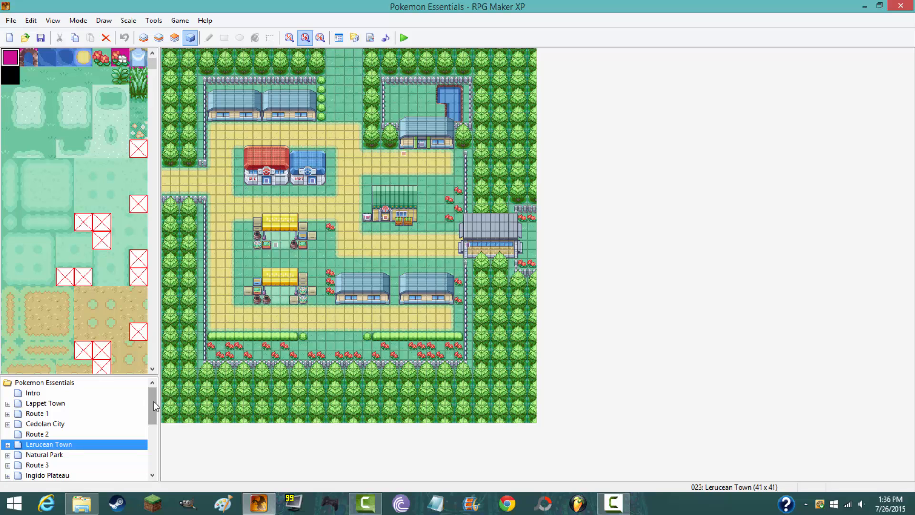
{"action": "left_click_drag", "start_coordinate": [154, 402], "coordinate": [151, 428]}
{"action": "left_click", "coordinate": [41, 403]}
{"action": "left_click", "coordinate": [43, 423]}
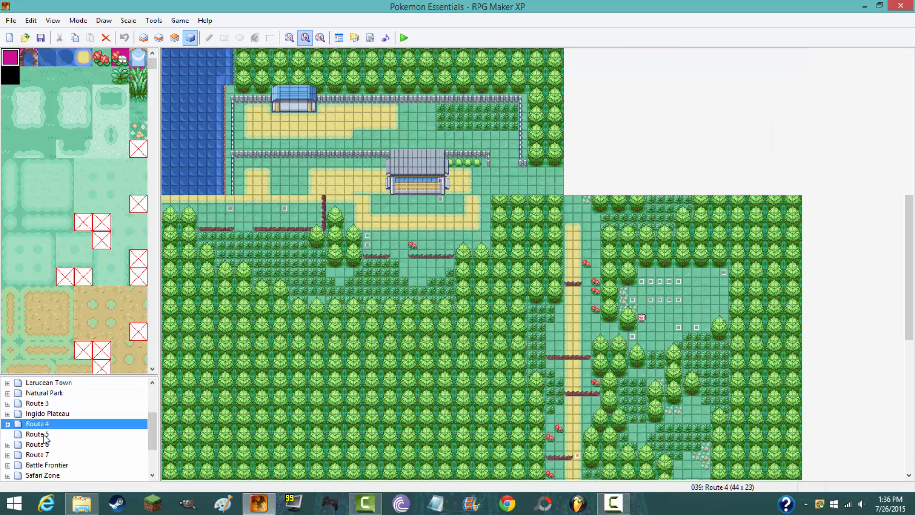
{"action": "left_click", "coordinate": [48, 464]}
{"action": "left_click", "coordinate": [42, 475]}
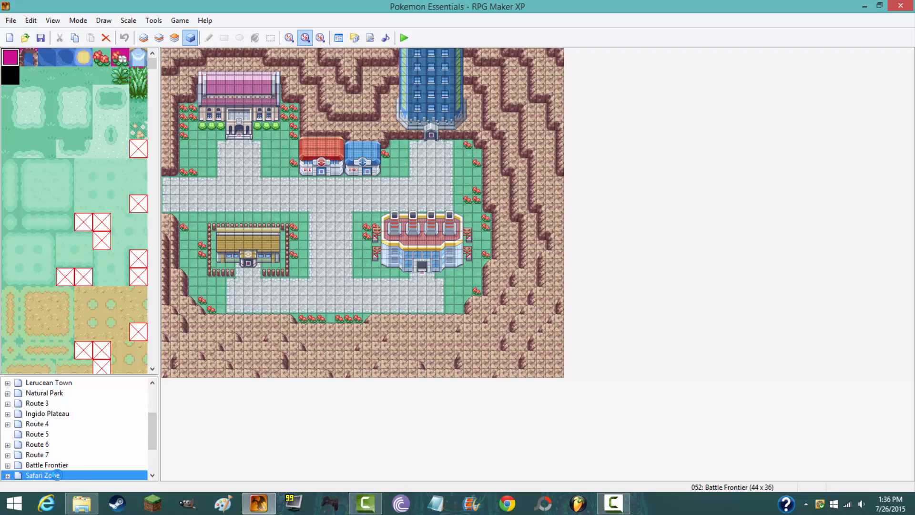
{"action": "left_click_drag", "start_coordinate": [153, 429], "coordinate": [145, 474]}
{"action": "left_click", "coordinate": [48, 446]}
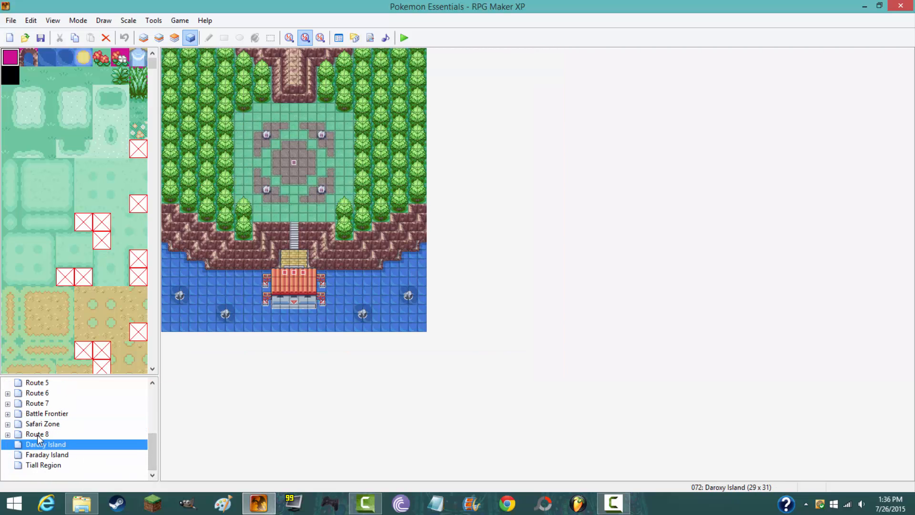
{"action": "left_click", "coordinate": [37, 435]}
{"action": "left_click_drag", "start_coordinate": [151, 437], "coordinate": [151, 392]}
{"action": "left_click", "coordinate": [48, 402]}
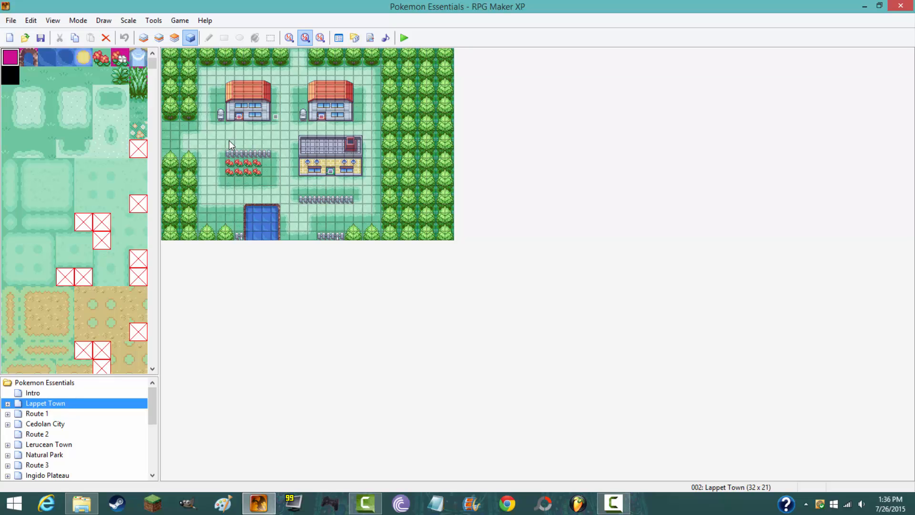
Outline Lappet Town's playable area inside the trees on the third layer once more and return to the events layer
{"action": "left_click", "coordinate": [205, 70]}
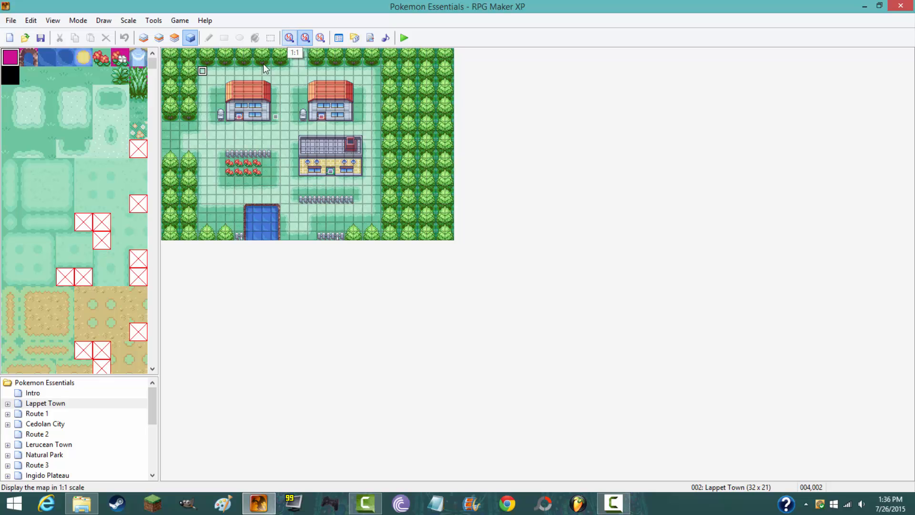
{"action": "left_click", "coordinate": [174, 37]}
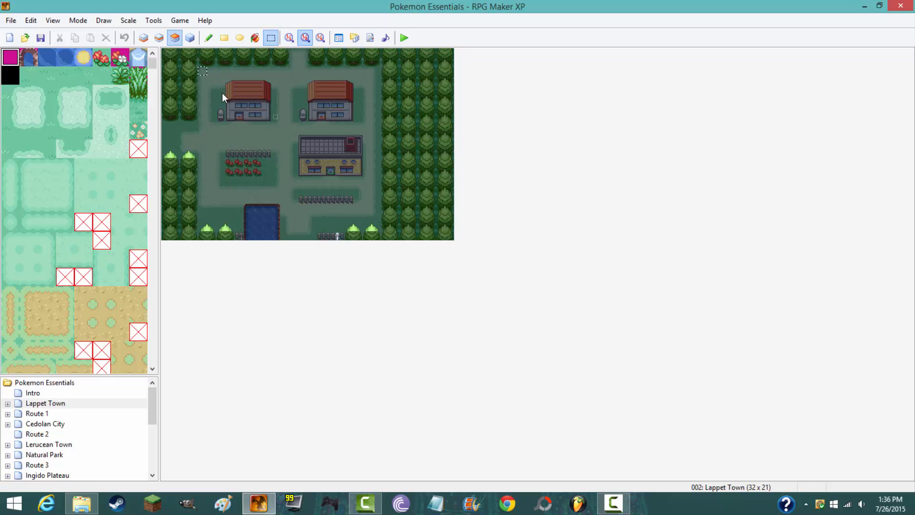
{"action": "left_click_drag", "start_coordinate": [222, 93], "coordinate": [379, 231]}
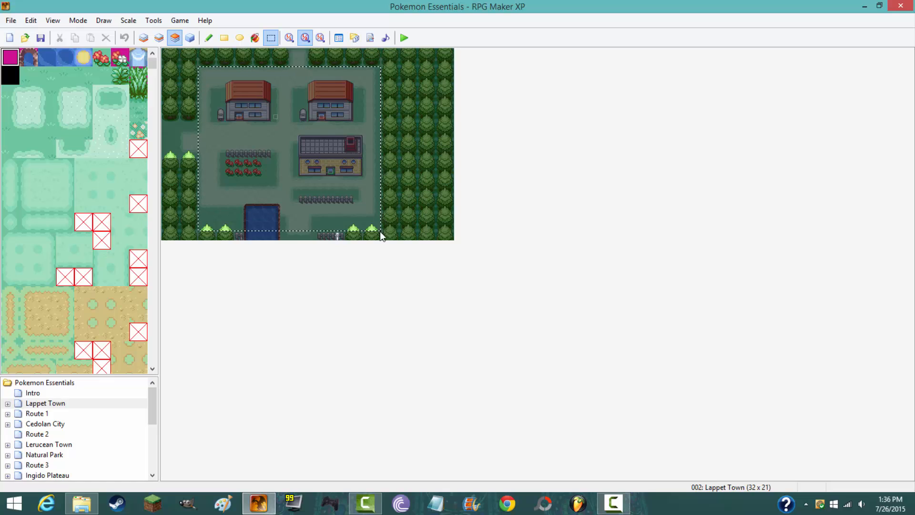
{"action": "left_click", "coordinate": [191, 38]}
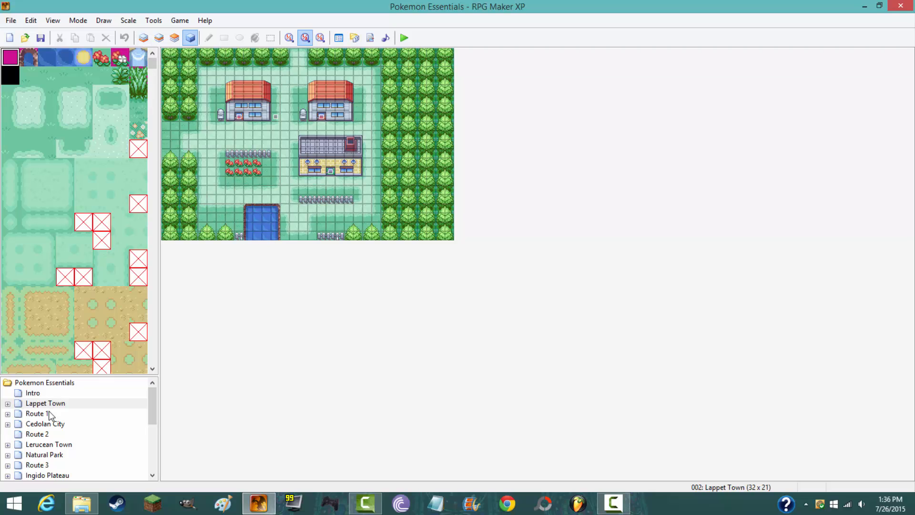
Start a new map directly under the Pokemon Essentials project with the 001: Outside tileset
{"action": "right_click", "coordinate": [40, 384]}
{"action": "left_click", "coordinate": [159, 376]}
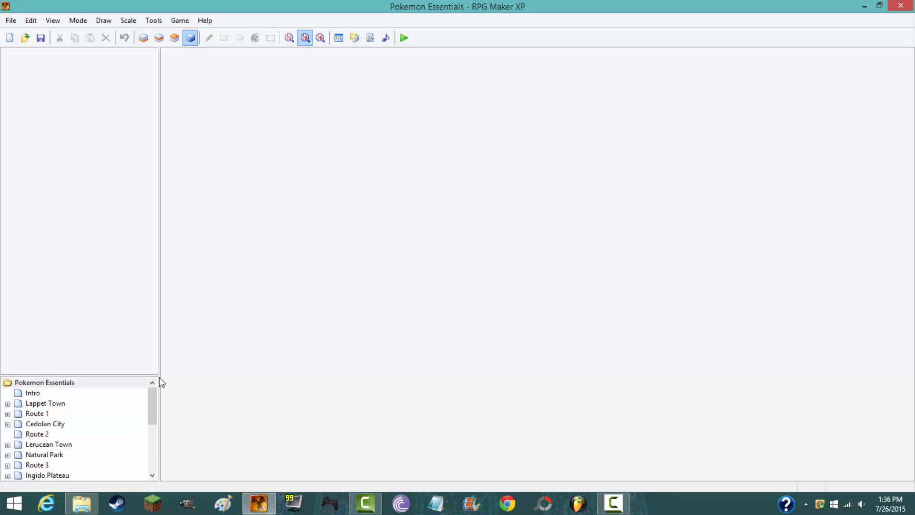
{"action": "right_click", "coordinate": [36, 401]}
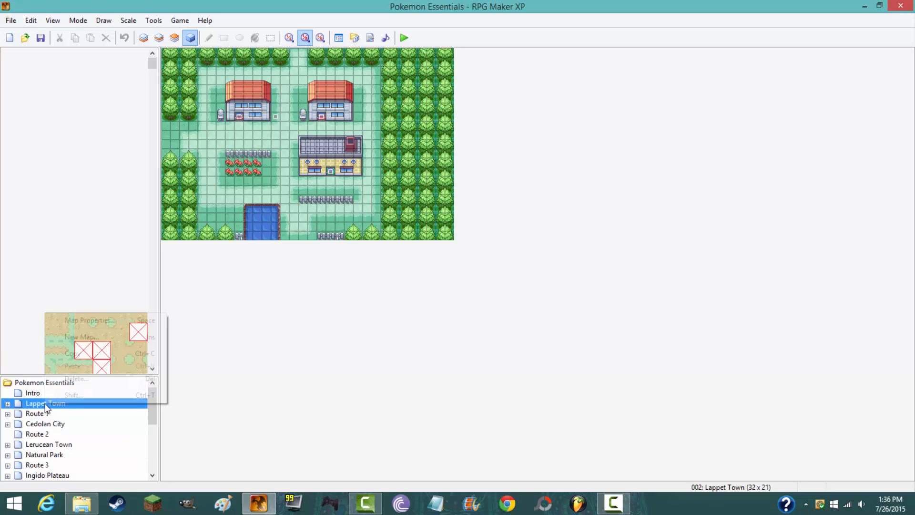
{"action": "left_click", "coordinate": [34, 393]}
{"action": "right_click", "coordinate": [37, 388]}
{"action": "right_click", "coordinate": [39, 383]}
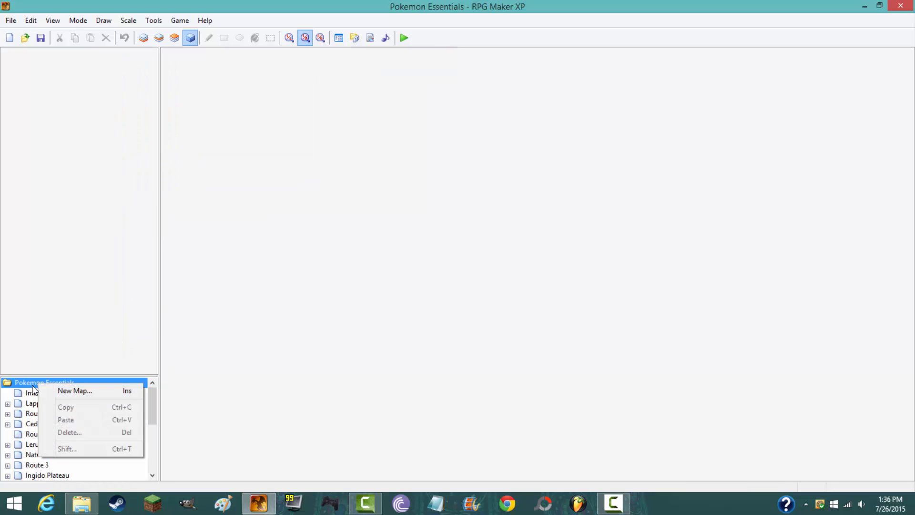
{"action": "left_click", "coordinate": [69, 390]}
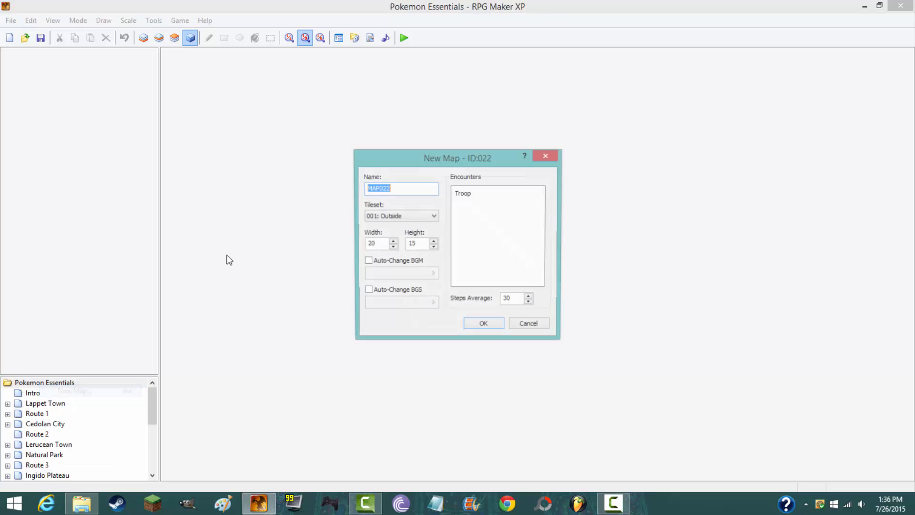
{"action": "left_click", "coordinate": [434, 218]}
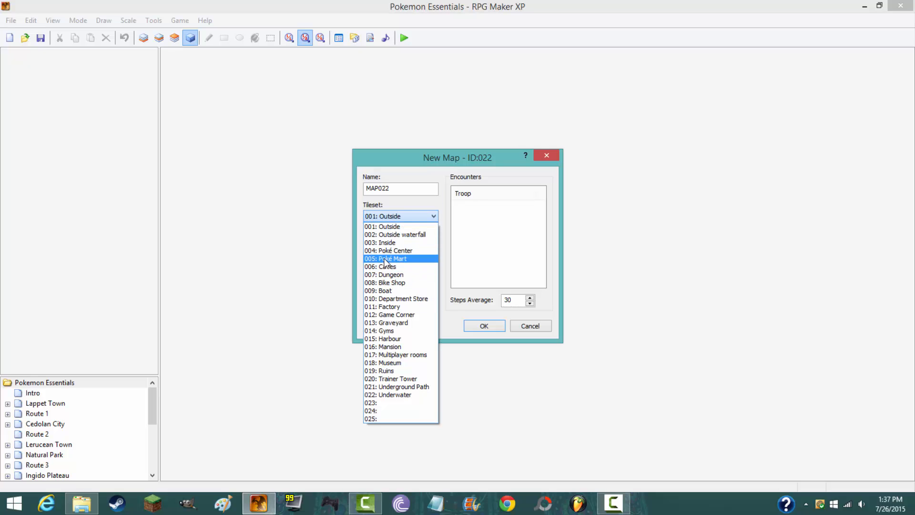
{"action": "left_click", "coordinate": [384, 229]}
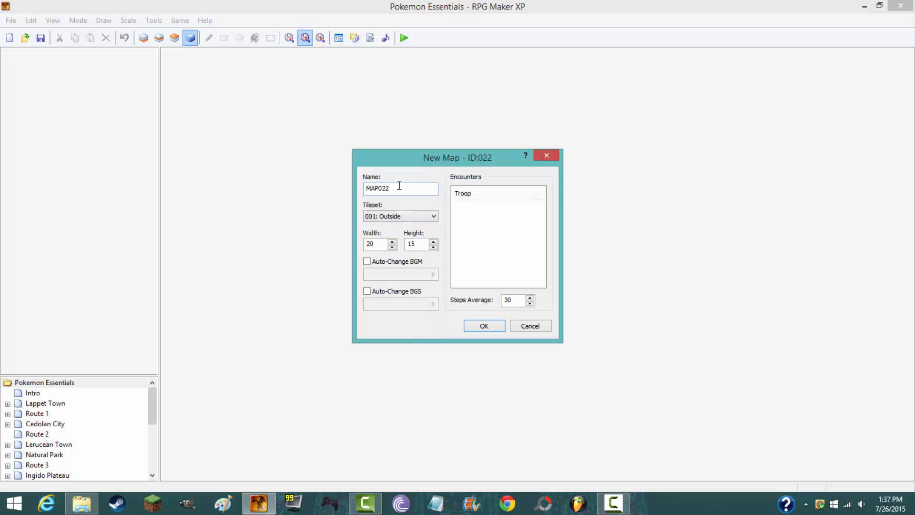
Name the new map Relic Town and set its size to 45 wide and 30 high
{"action": "left_click_drag", "start_coordinate": [399, 188], "coordinate": [367, 193]}
{"action": "type", "text": "Relic Town"}
{"action": "key", "text": "Tab"}
{"action": "key", "text": "Tab"}
{"action": "key", "text": "Tab"}
{"action": "double_click", "coordinate": [375, 243]}
{"action": "type", "text": "45"}
{"action": "double_click", "coordinate": [406, 244]}
{"action": "type", "text": "30"}
Try 006-Boss02 as the new map's automatic background music and switch the option off again
{"action": "left_click", "coordinate": [367, 261]}
{"action": "left_click", "coordinate": [371, 262]}
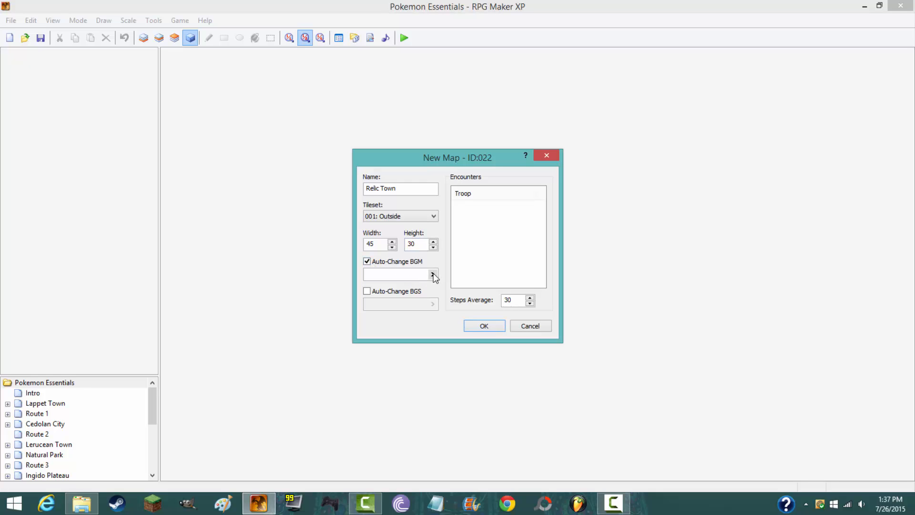
{"action": "left_click", "coordinate": [432, 275]}
{"action": "left_click_drag", "start_coordinate": [468, 176], "coordinate": [469, 267]}
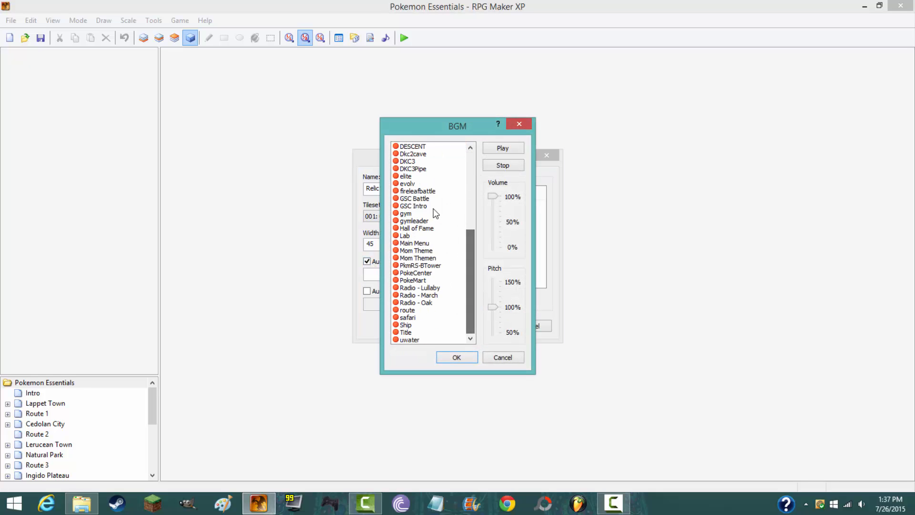
{"action": "left_click", "coordinate": [428, 199]}
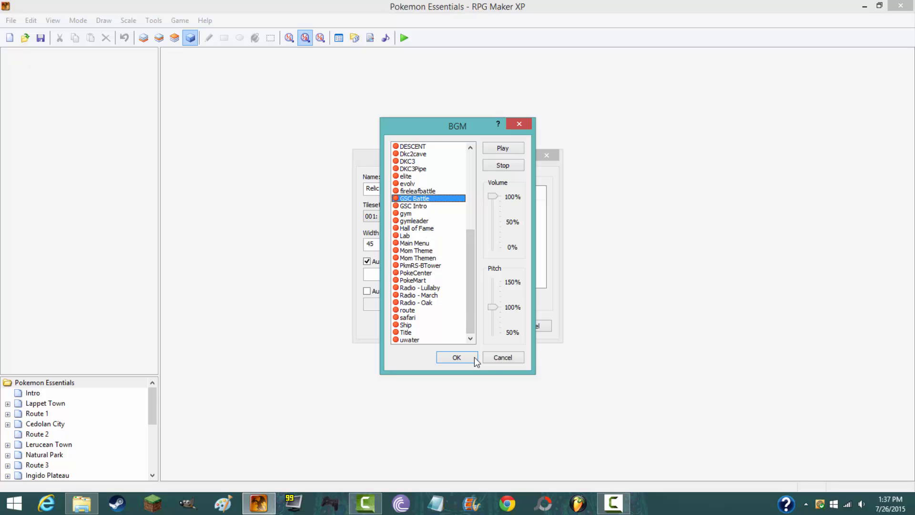
{"action": "left_click", "coordinate": [493, 357]}
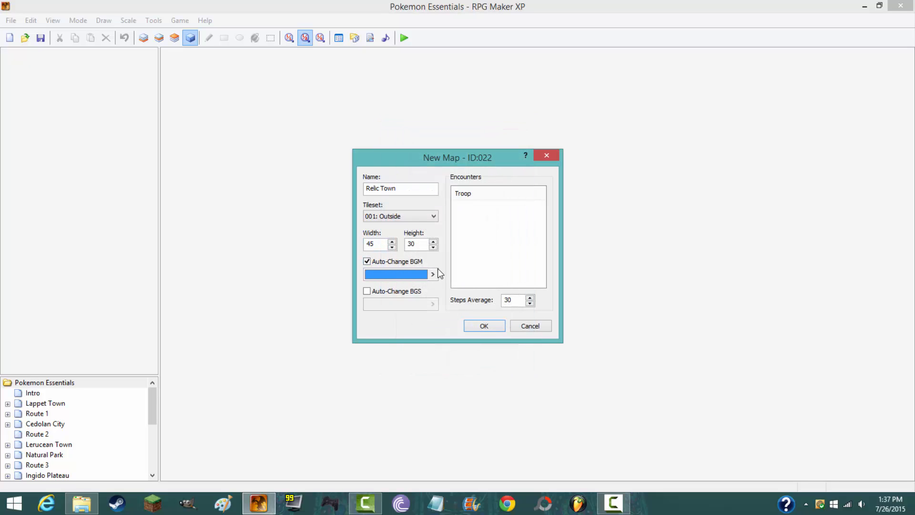
{"action": "left_click", "coordinate": [432, 275]}
{"action": "left_click", "coordinate": [417, 183]}
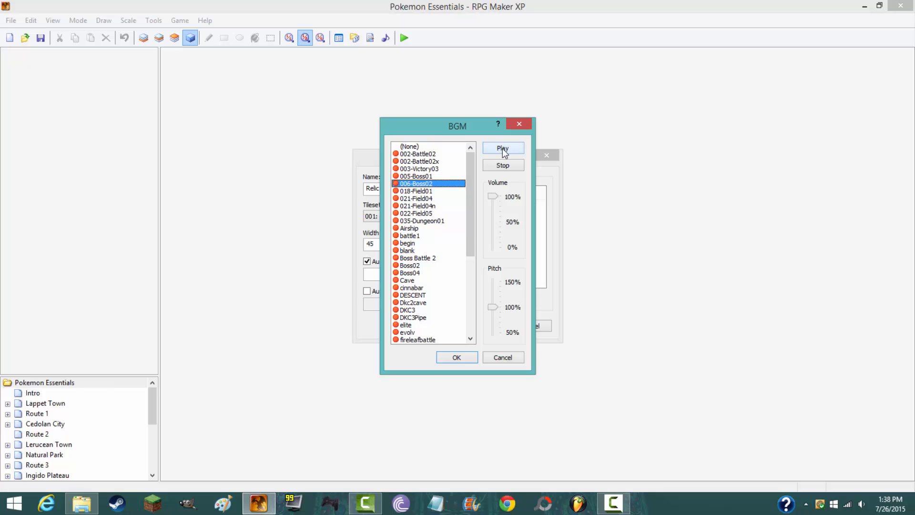
{"action": "left_click", "coordinate": [457, 358]}
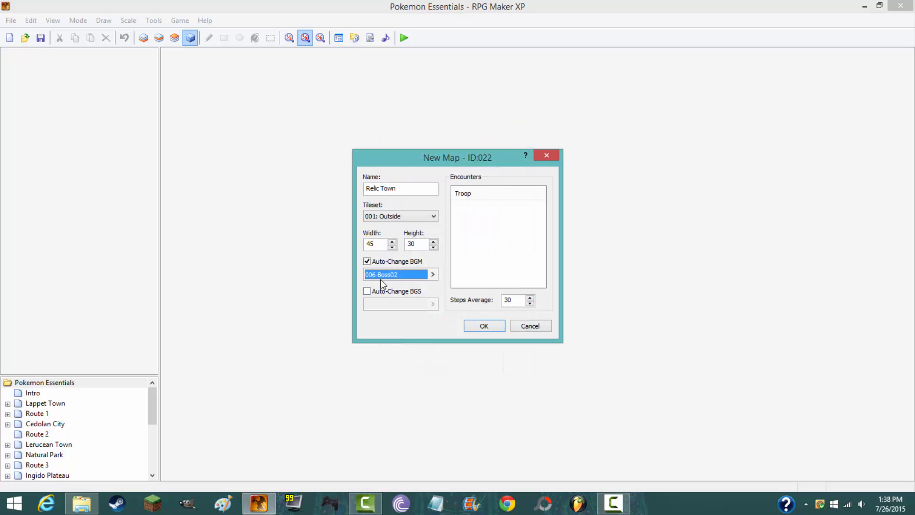
{"action": "left_click", "coordinate": [370, 261]}
{"action": "left_click", "coordinate": [367, 290]}
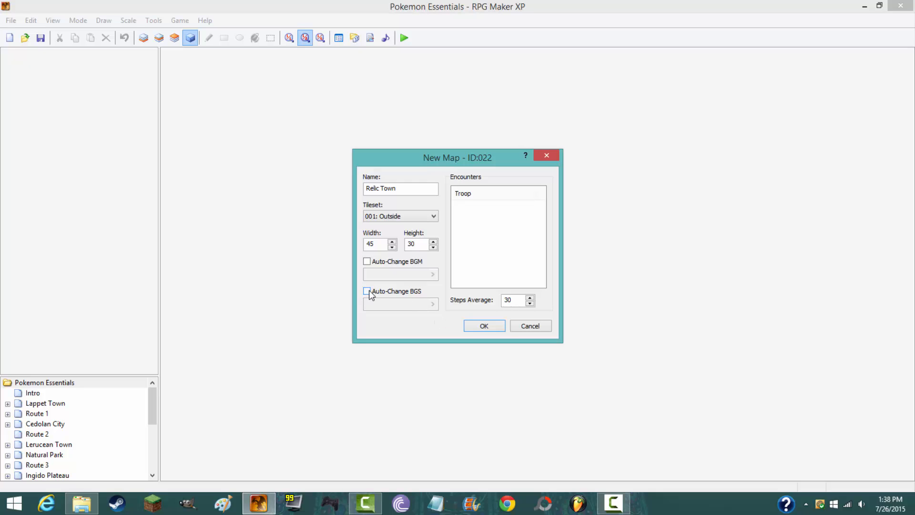
Create the Relic Town map, make its first layer active, and pick a plain grass tile
{"action": "left_click", "coordinate": [482, 326]}
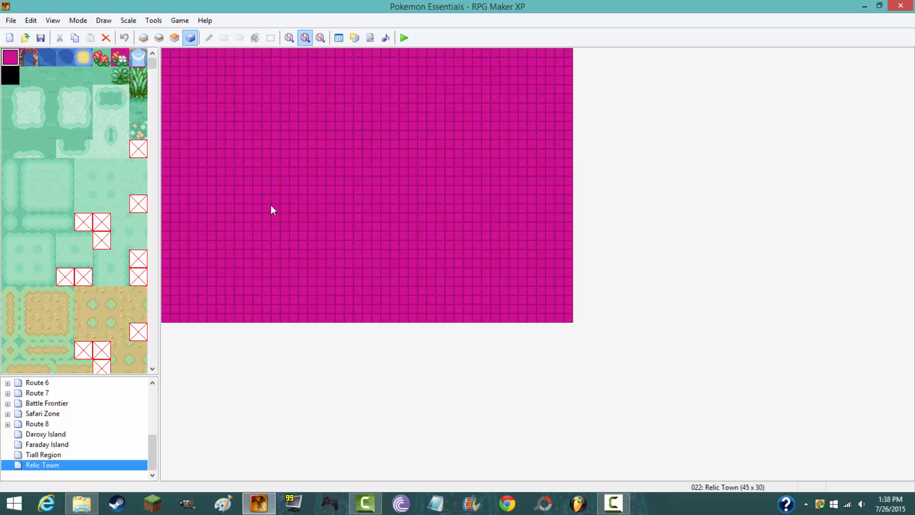
{"action": "left_click", "coordinate": [158, 38]}
{"action": "left_click", "coordinate": [144, 38]}
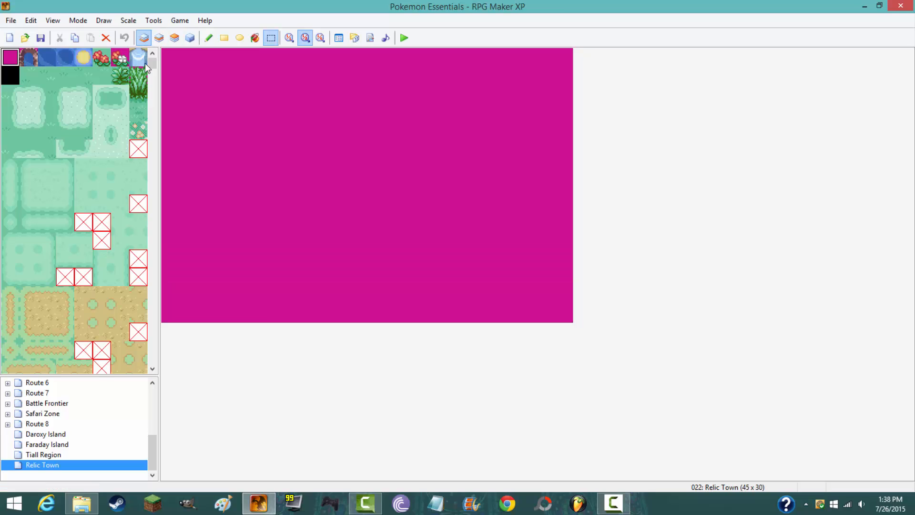
{"action": "left_click", "coordinate": [108, 76]}
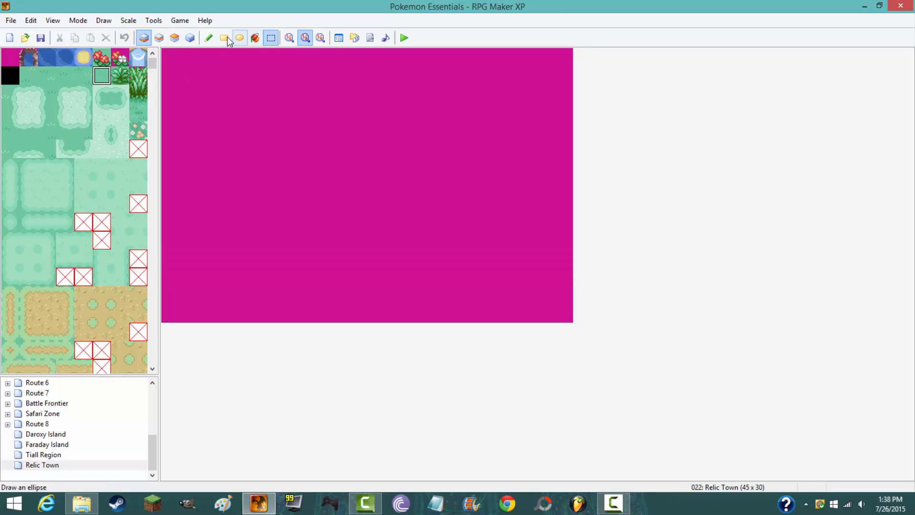
Look through the tree and ground tiles in the Outside tileset
{"action": "left_click_drag", "start_coordinate": [149, 62], "coordinate": [150, 41]}
{"action": "left_click_drag", "start_coordinate": [152, 62], "coordinate": [149, 98]}
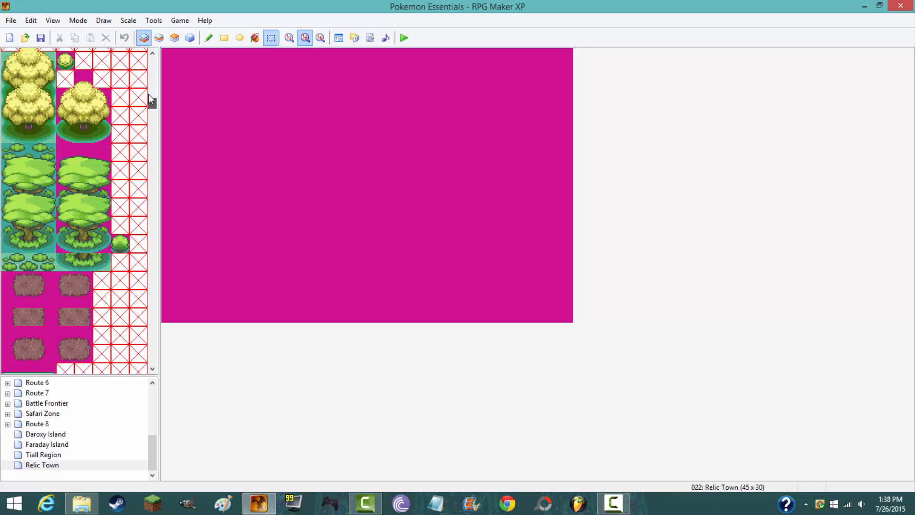
{"action": "scroll", "coordinate": [148, 95], "scroll_direction": "up", "scroll_amount": 4}
{"action": "scroll", "coordinate": [148, 96], "scroll_direction": "down", "scroll_amount": 10}
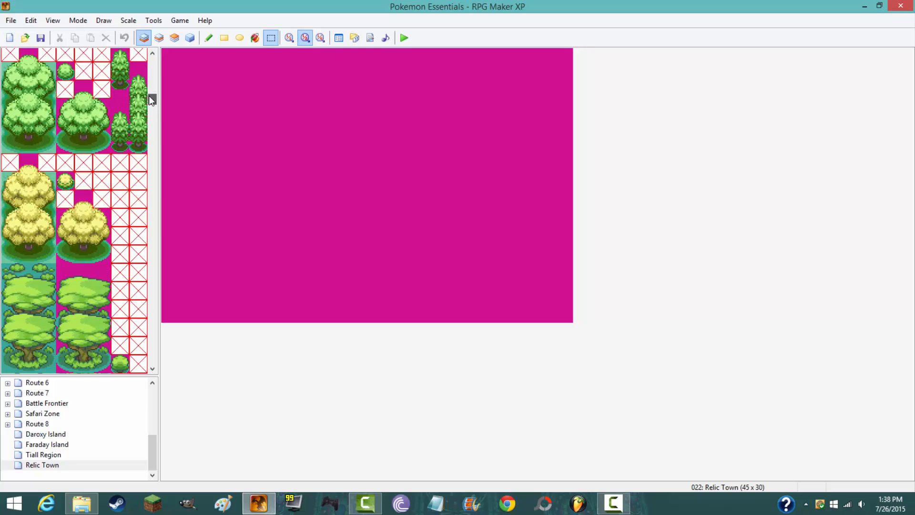
{"action": "left_click_drag", "start_coordinate": [148, 108], "coordinate": [151, 60]}
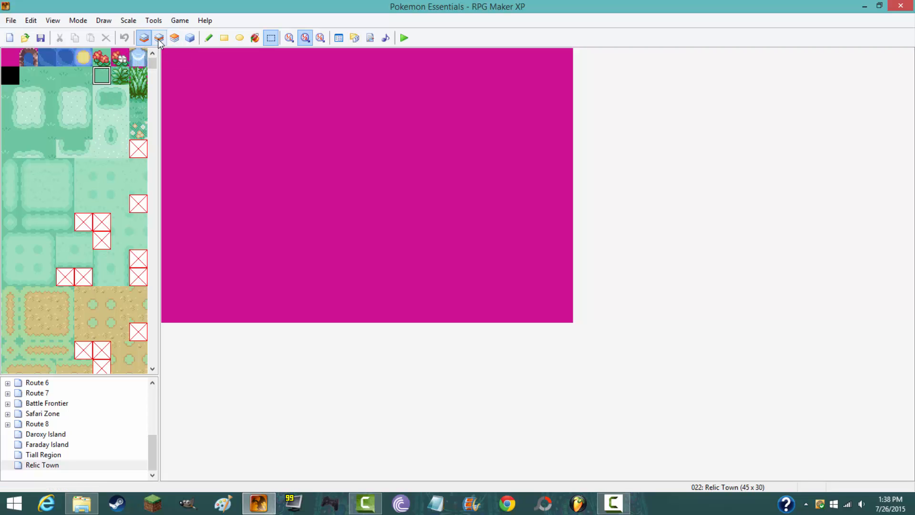
Try placing three single plain grass tiles on the first layer with the Pencil tool, and undo them all
{"action": "left_click", "coordinate": [46, 75]}
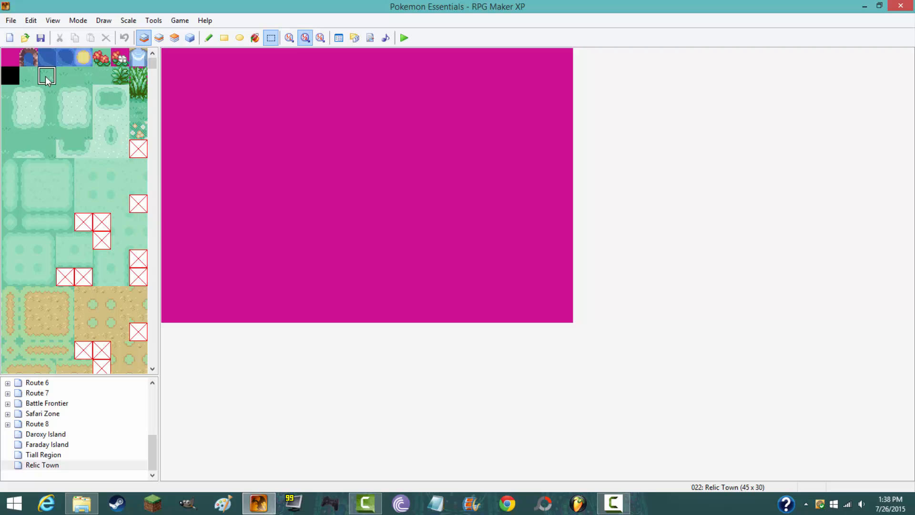
{"action": "left_click", "coordinate": [207, 39]}
{"action": "left_click", "coordinate": [202, 89]}
{"action": "left_click", "coordinate": [248, 98]}
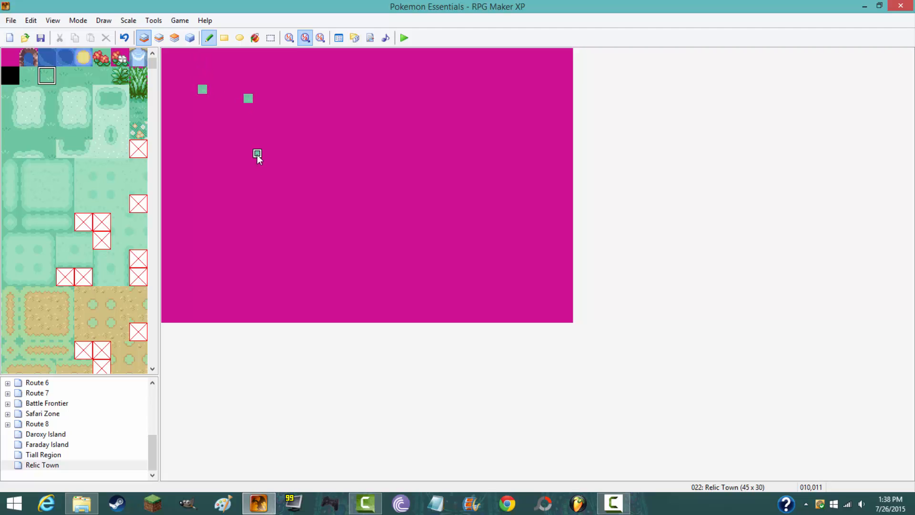
{"action": "left_click", "coordinate": [256, 153]}
{"action": "left_click", "coordinate": [124, 38]}
{"action": "left_click", "coordinate": [124, 38]}
{"action": "left_click", "coordinate": [125, 38]}
Try stamping a block of grass tiles, 3 wide by 5 high, around the map with the Pencil tool, and undo every stamp
{"action": "left_click_drag", "start_coordinate": [61, 96], "coordinate": [94, 156]}
{"action": "left_click", "coordinate": [232, 86]}
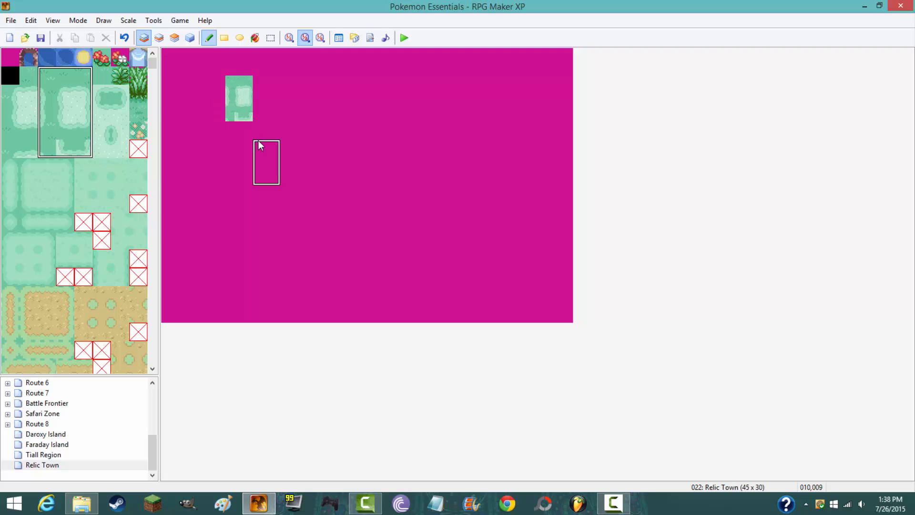
{"action": "left_click", "coordinate": [260, 145]}
{"action": "left_click_drag", "start_coordinate": [313, 76], "coordinate": [323, 86]}
{"action": "left_click_drag", "start_coordinate": [360, 151], "coordinate": [359, 159]}
{"action": "left_click", "coordinate": [125, 38]}
{"action": "left_click", "coordinate": [124, 38]}
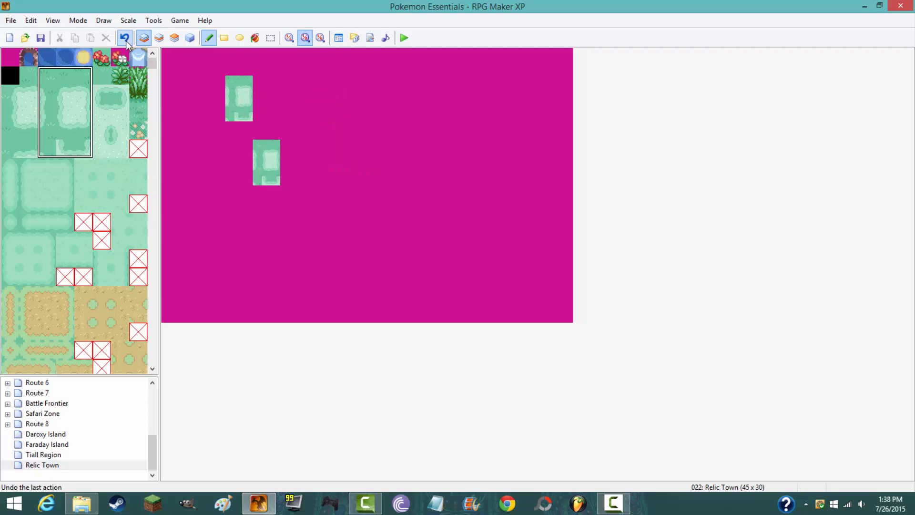
{"action": "left_click", "coordinate": [125, 38]}
{"action": "left_click", "coordinate": [124, 38]}
Try drawing a large area of the selected grass block with the Rectangle tool, and undo it
{"action": "left_click", "coordinate": [224, 41]}
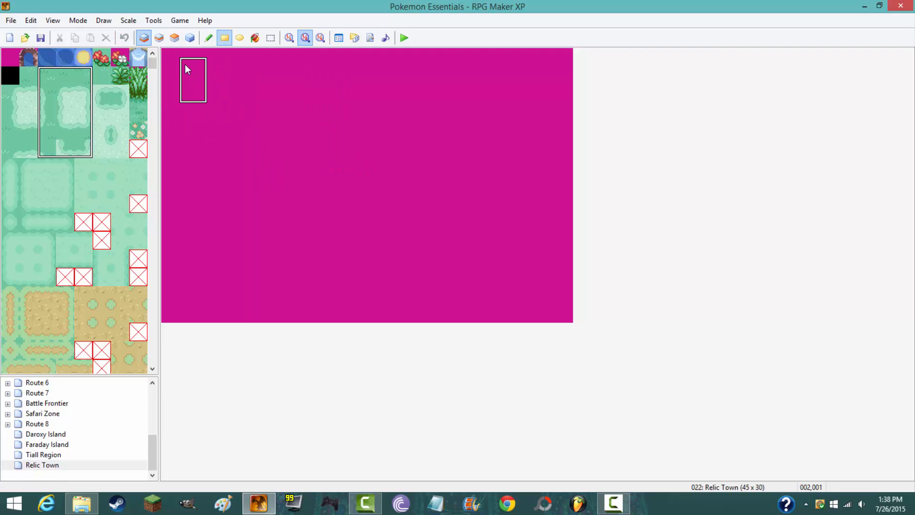
{"action": "left_click", "coordinate": [184, 79]}
{"action": "left_click_drag", "start_coordinate": [207, 112], "coordinate": [446, 223]}
{"action": "left_click", "coordinate": [124, 38]}
Try drawing a large oval of the selected grass block with the Ellipse tool, and undo it
{"action": "left_click", "coordinate": [240, 38]}
{"action": "left_click_drag", "start_coordinate": [195, 93], "coordinate": [492, 291]}
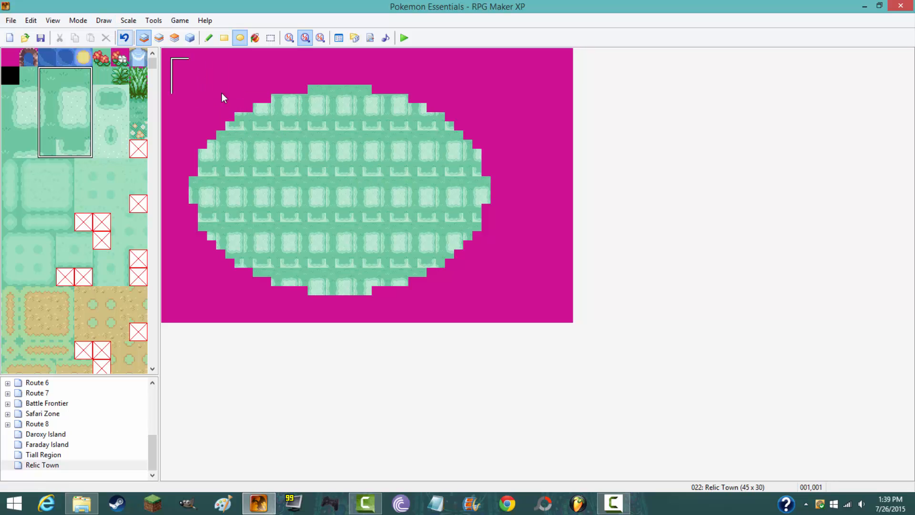
{"action": "left_click", "coordinate": [124, 38]}
Flood-fill Relic Town's whole first layer with the plain grass tile, and check the second layer
{"action": "left_click", "coordinate": [256, 38]}
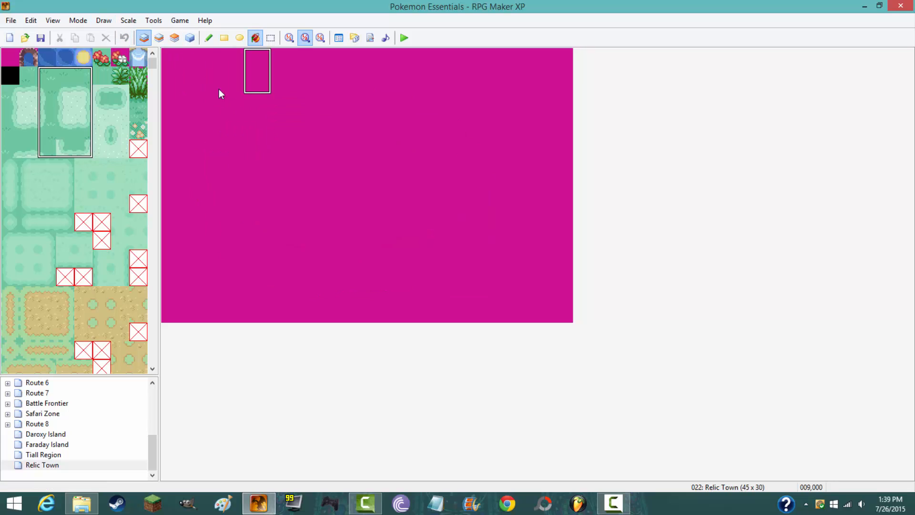
{"action": "left_click", "coordinate": [84, 75]}
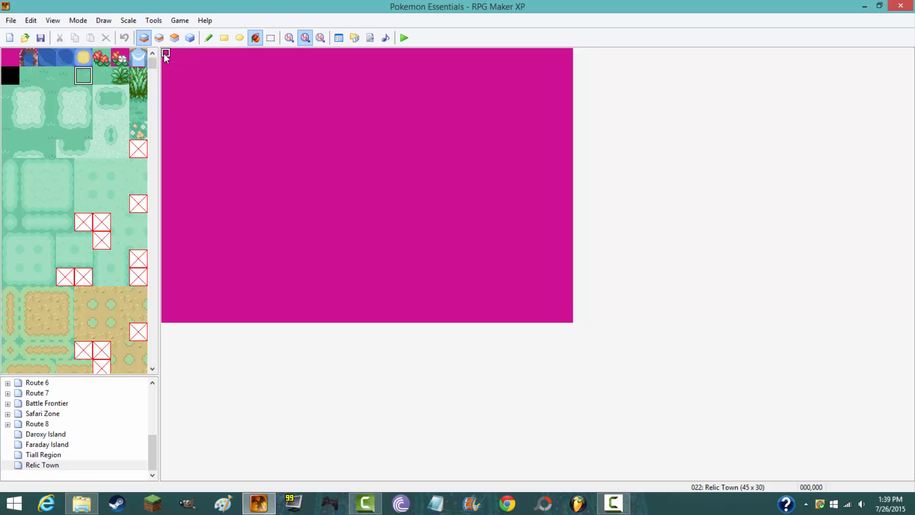
{"action": "left_click", "coordinate": [190, 61]}
{"action": "left_click", "coordinate": [159, 38]}
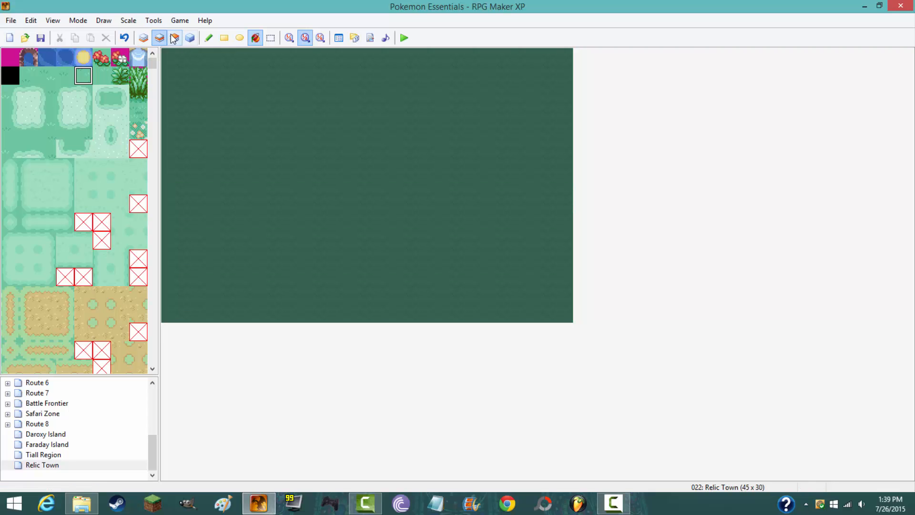
{"action": "left_click", "coordinate": [143, 38]}
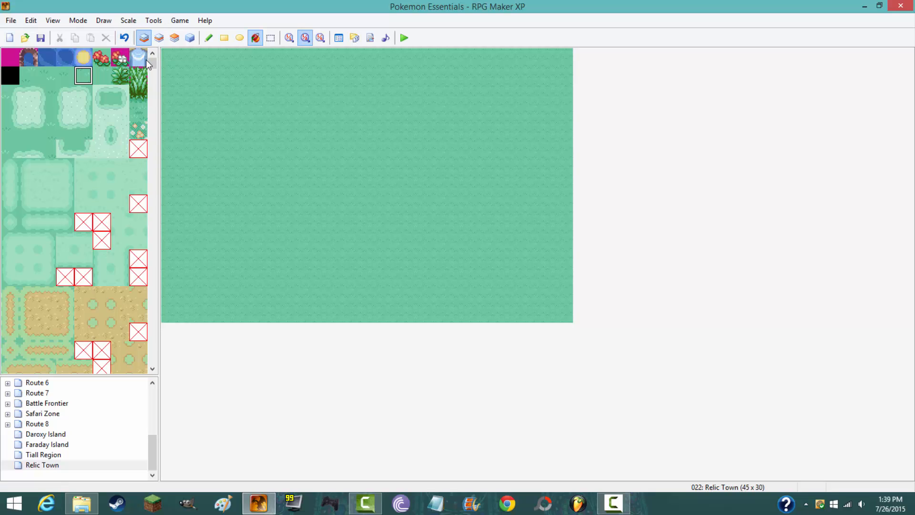
Try flood-filling the first layer with the magenta-backed flower tile, and undo the fill
{"action": "scroll", "coordinate": [151, 66], "scroll_direction": "down", "scroll_amount": 5}
{"action": "scroll", "coordinate": [151, 67], "scroll_direction": "up", "scroll_amount": 5}
{"action": "left_click", "coordinate": [120, 57]}
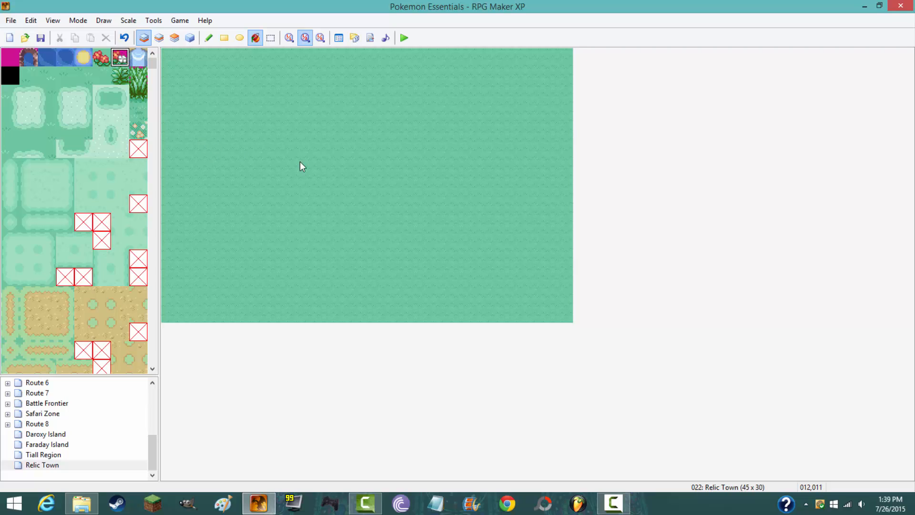
{"action": "left_click", "coordinate": [257, 135]}
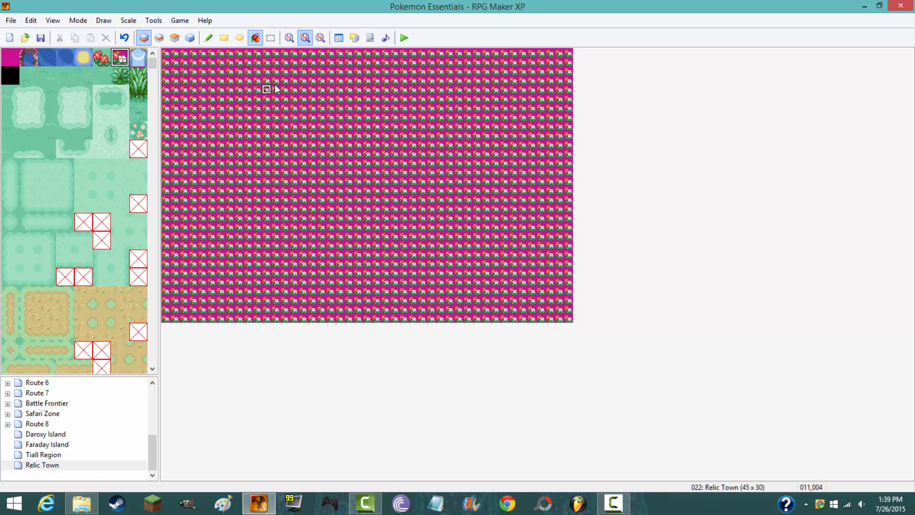
{"action": "left_click", "coordinate": [208, 38]}
{"action": "left_click", "coordinate": [124, 38]}
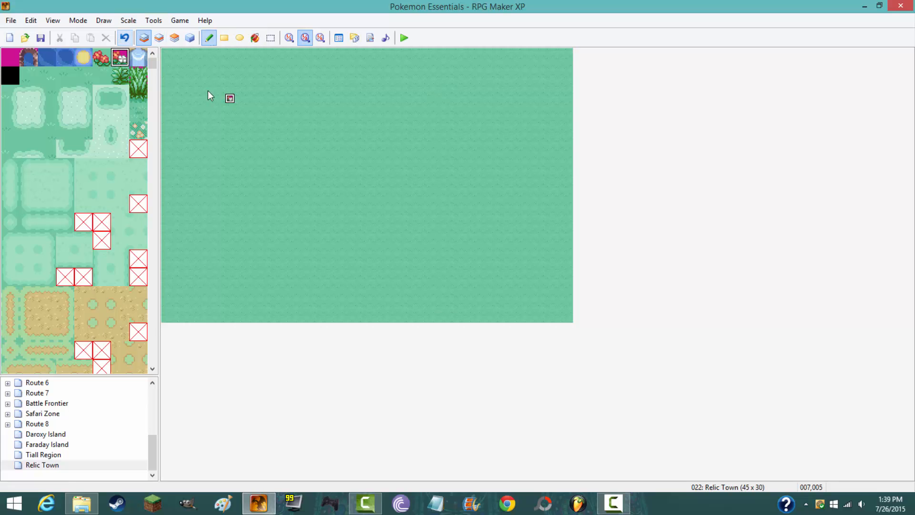
Try placing one magenta-backed flower tile on the second layer at 004,004, view it from the third layer, and undo it
{"action": "left_click", "coordinate": [159, 38]}
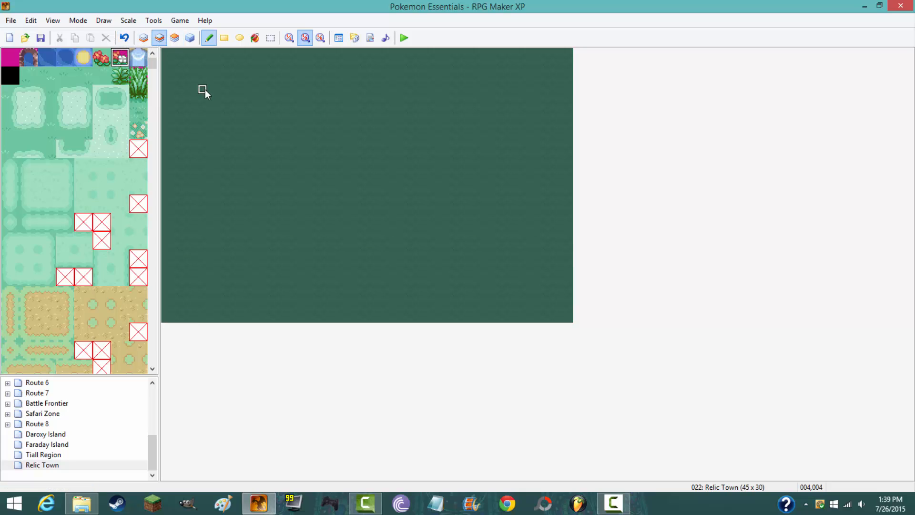
{"action": "left_click", "coordinate": [202, 89]}
{"action": "left_click", "coordinate": [175, 39]}
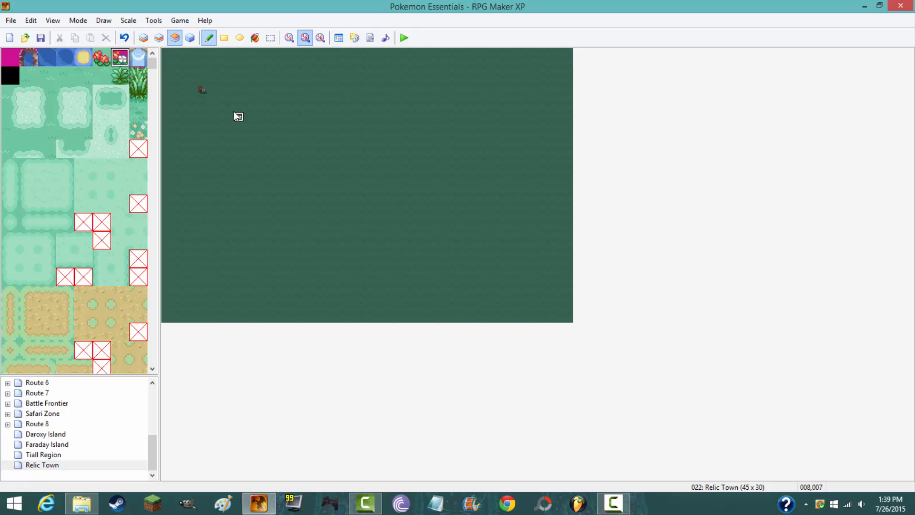
{"action": "left_click", "coordinate": [123, 38]}
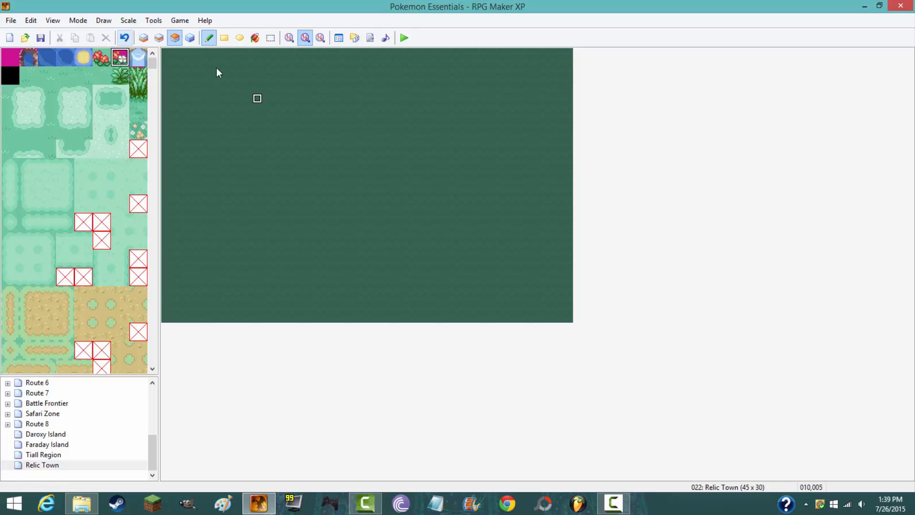
{"action": "left_click", "coordinate": [143, 37]}
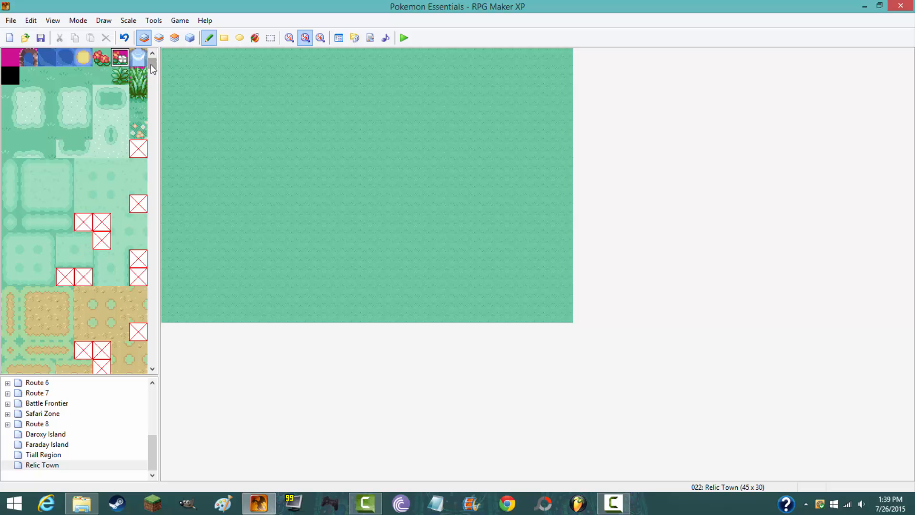
{"action": "left_click", "coordinate": [119, 75]}
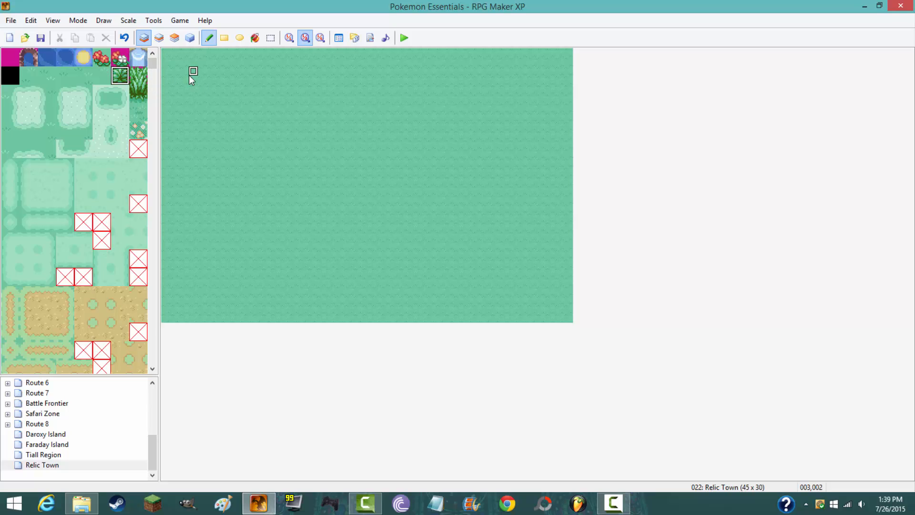
{"action": "left_click", "coordinate": [159, 38]}
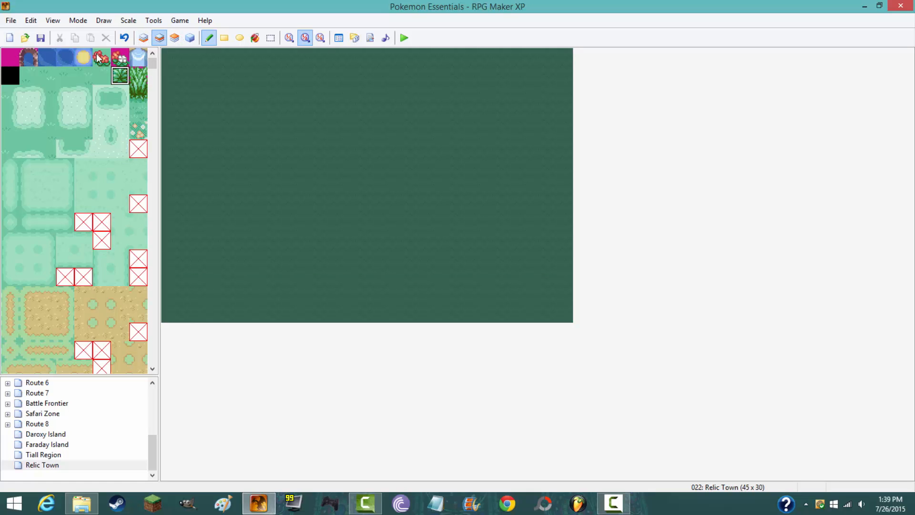
{"action": "left_click", "coordinate": [121, 58]}
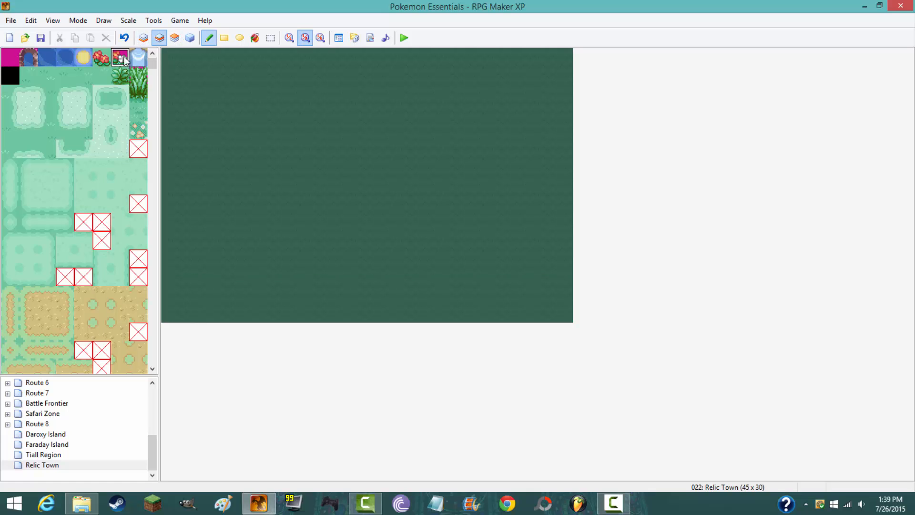
{"action": "left_click", "coordinate": [143, 38]}
Try painting pine trees in the map's upper-left corner on the first layer with the Pencil tool, and undo them
{"action": "left_click_drag", "start_coordinate": [153, 62], "coordinate": [153, 95]}
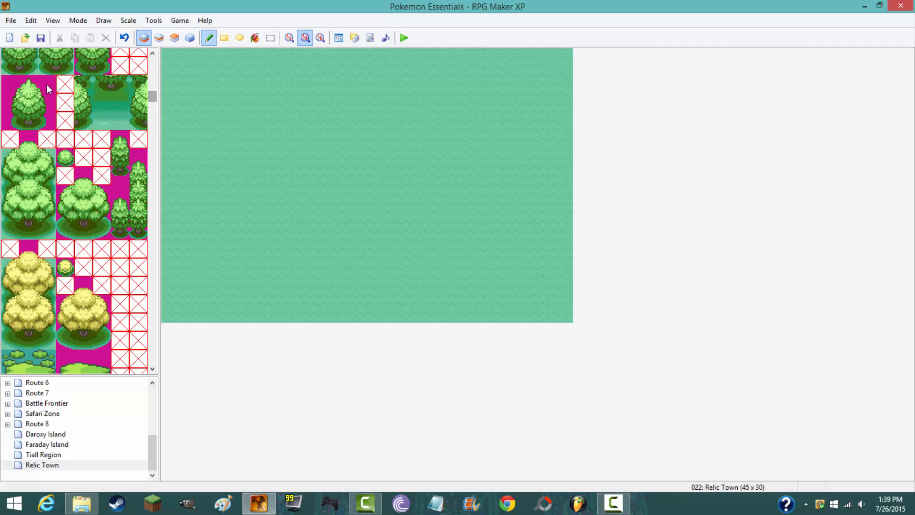
{"action": "left_click", "coordinate": [153, 53]}
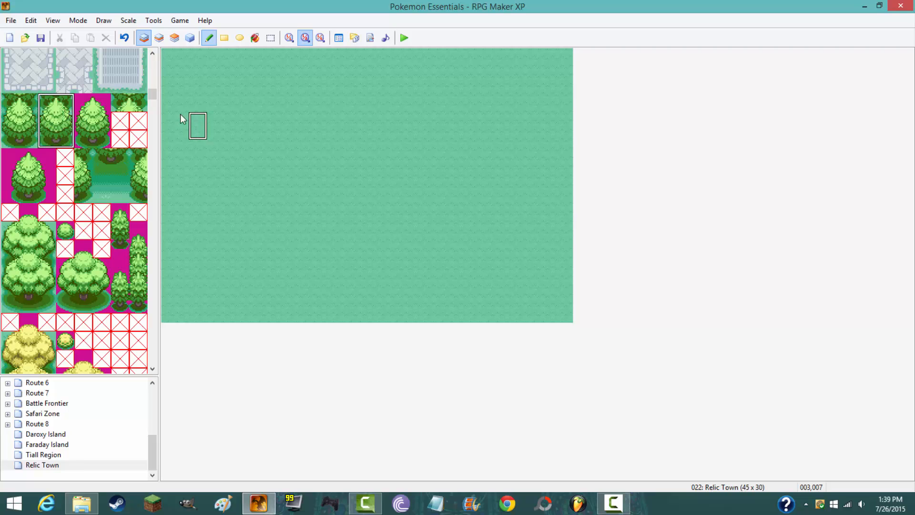
{"action": "left_click", "coordinate": [175, 67]}
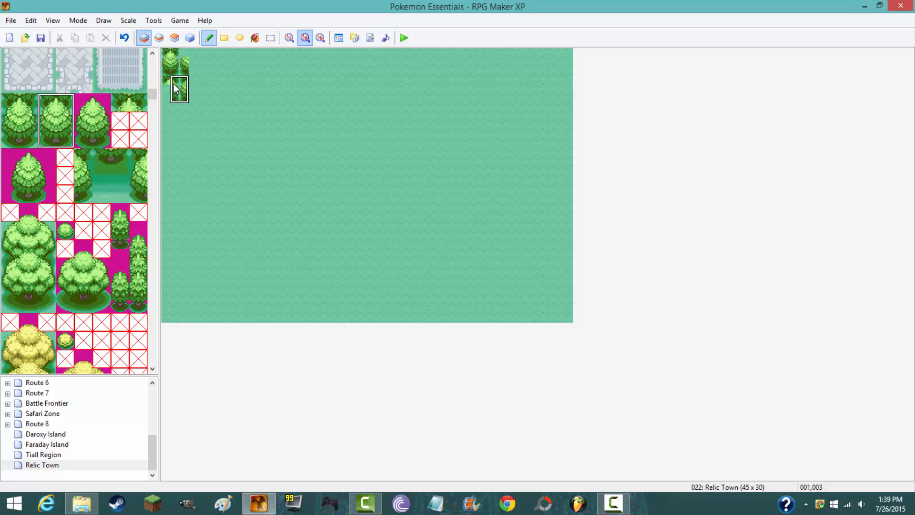
{"action": "left_click", "coordinate": [124, 37]}
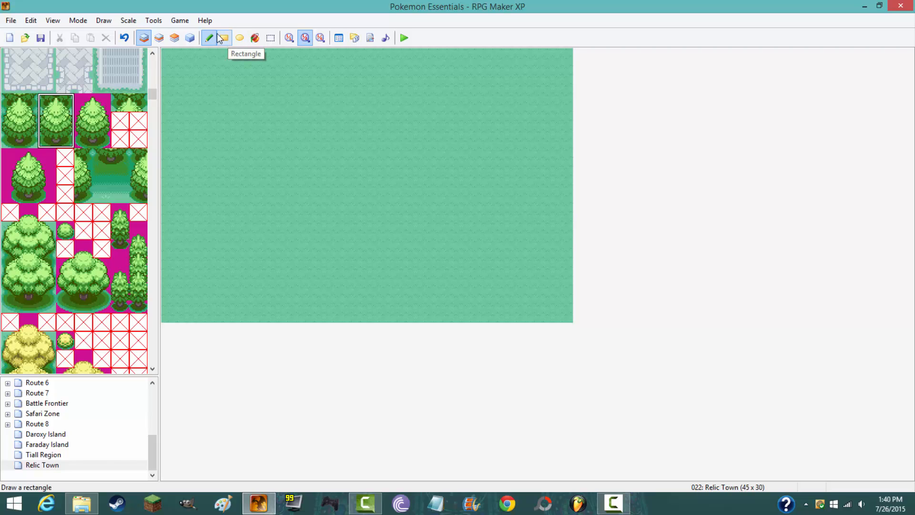
{"action": "left_click", "coordinate": [188, 39]}
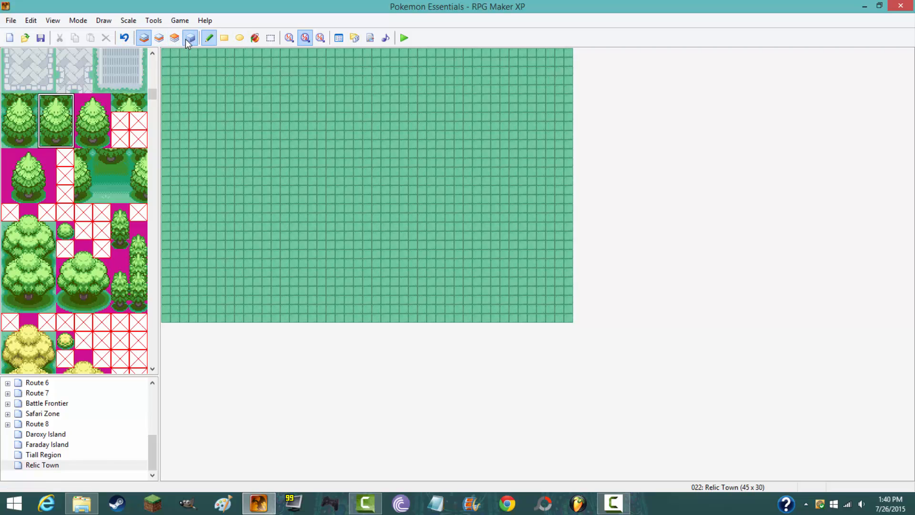
{"action": "left_click", "coordinate": [159, 39]}
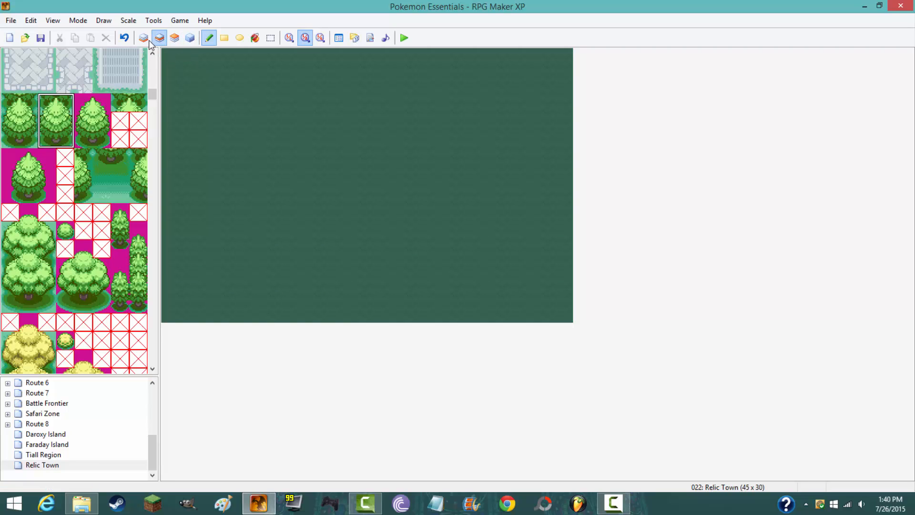
{"action": "left_click", "coordinate": [143, 38]}
Paint a full-height column of overlapping pine trees along the map's left edge on the first layer with the Rectangle tool
{"action": "left_click", "coordinate": [225, 39]}
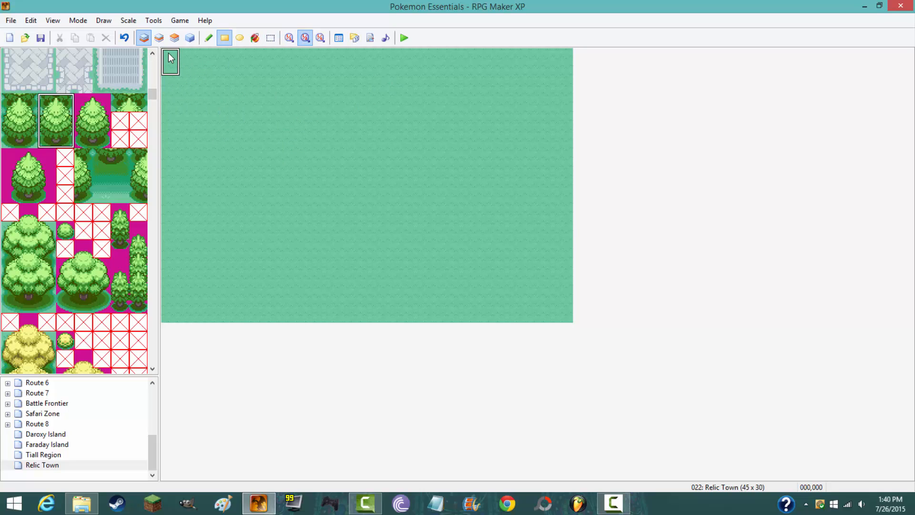
{"action": "mouse_move", "coordinate": [167, 57]}
{"action": "left_mouse_down"}
{"action": "mouse_move", "coordinate": [198, 101]}
{"action": "mouse_move", "coordinate": [177, 68]}
{"action": "left_mouse_up"}
{"action": "left_click_drag", "start_coordinate": [173, 207], "coordinate": [170, 69]}
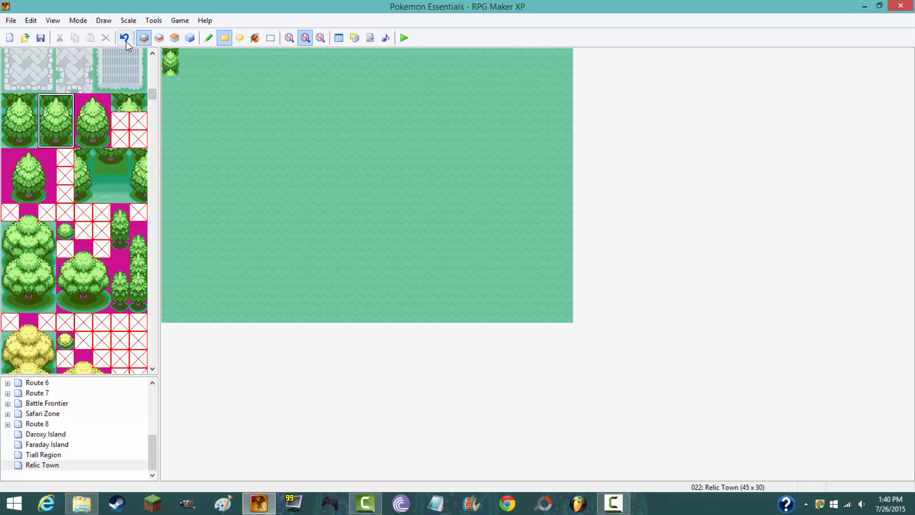
{"action": "left_click", "coordinate": [167, 83]}
{"action": "left_click", "coordinate": [48, 106]}
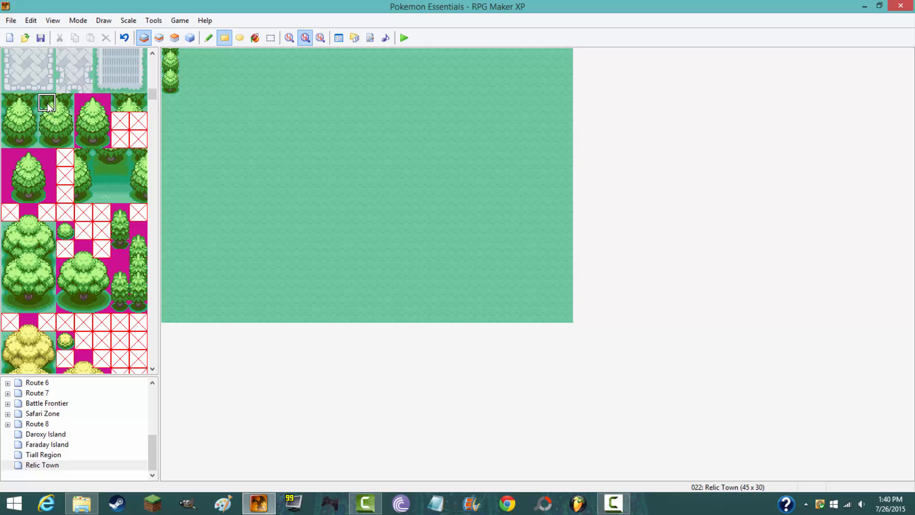
{"action": "left_click_drag", "start_coordinate": [66, 115], "coordinate": [67, 120]}
{"action": "left_click_drag", "start_coordinate": [172, 194], "coordinate": [173, 278]}
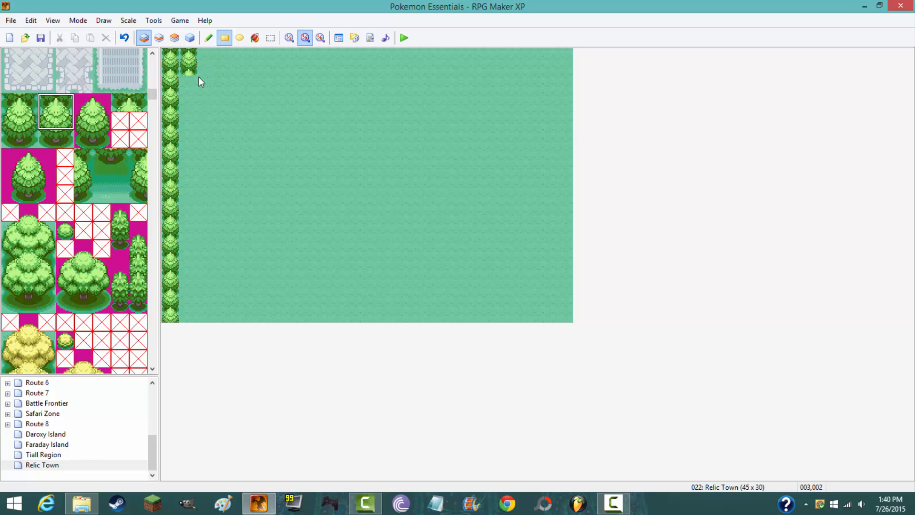
Paint three more full-height columns of pine trees beside the first, making the left border four trees wide
{"action": "left_click_drag", "start_coordinate": [198, 76], "coordinate": [208, 119]}
{"action": "left_click_drag", "start_coordinate": [213, 158], "coordinate": [212, 216]}
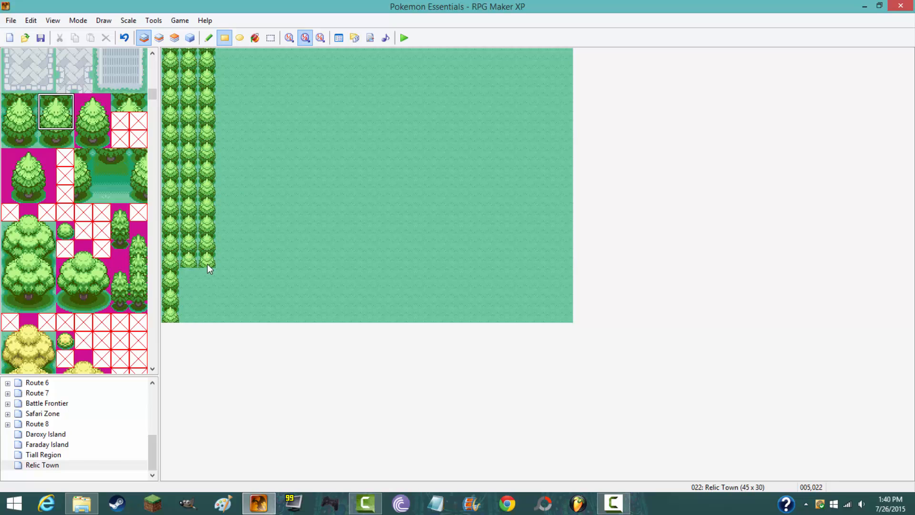
{"action": "left_click_drag", "start_coordinate": [208, 308], "coordinate": [207, 320]}
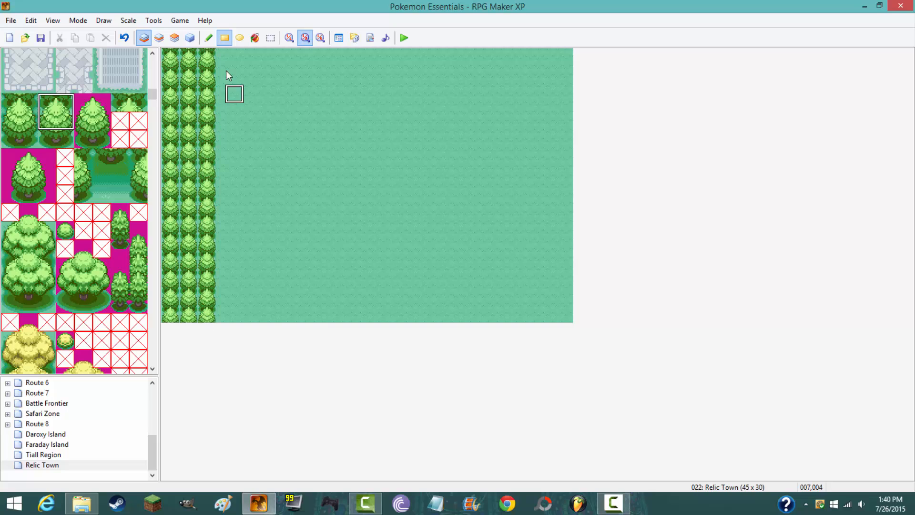
{"action": "left_click_drag", "start_coordinate": [224, 56], "coordinate": [224, 107]}
{"action": "left_click_drag", "start_coordinate": [226, 142], "coordinate": [219, 318]}
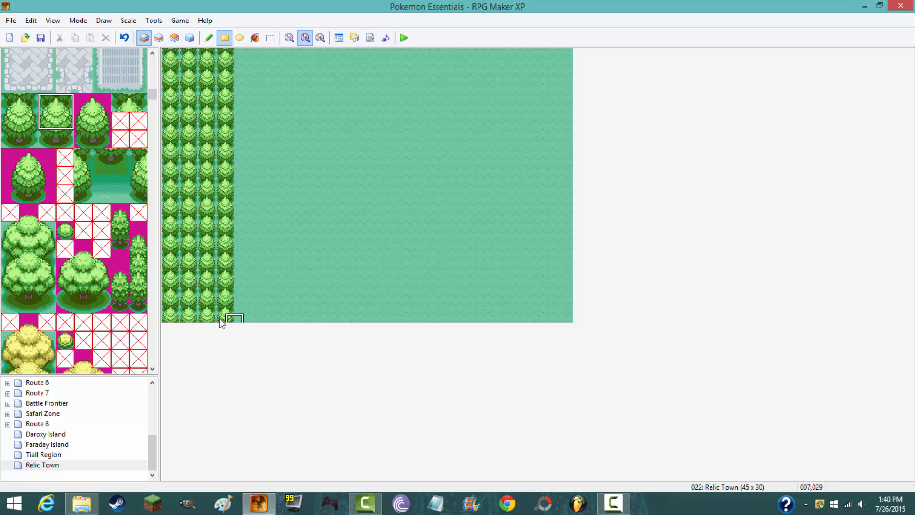
Resize the Relic Town map to width 57 and height 40 in its map properties
{"action": "right_click", "coordinate": [47, 468]}
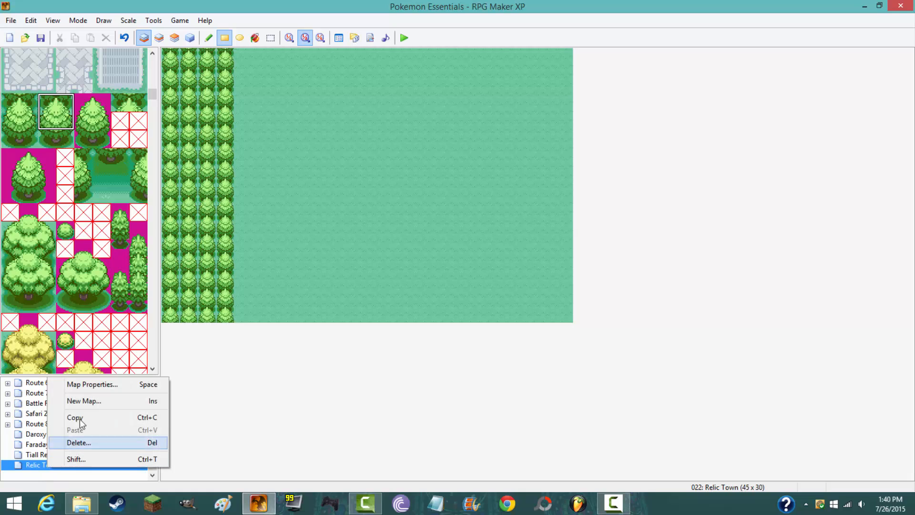
{"action": "left_click", "coordinate": [88, 384]}
{"action": "left_click", "coordinate": [433, 242]}
{"action": "left_click", "coordinate": [434, 242]}
{"action": "left_click", "coordinate": [433, 242]}
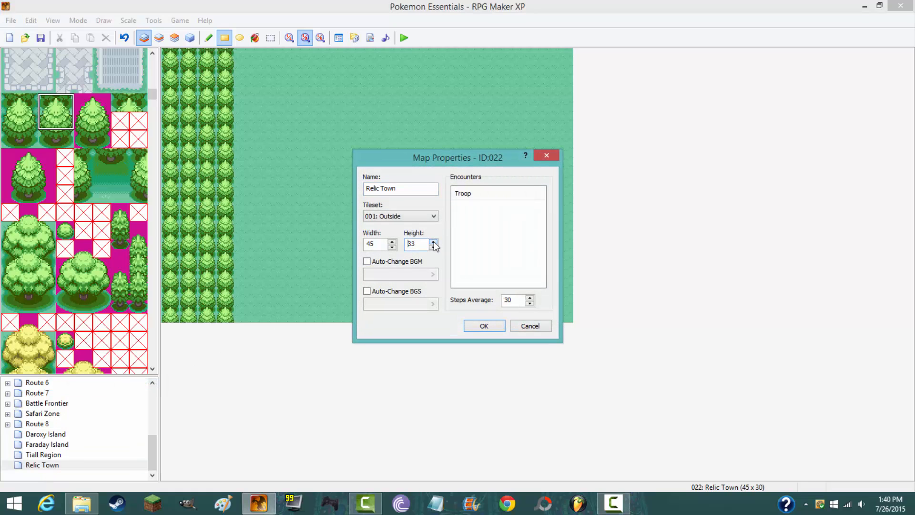
{"action": "left_click", "coordinate": [434, 242]}
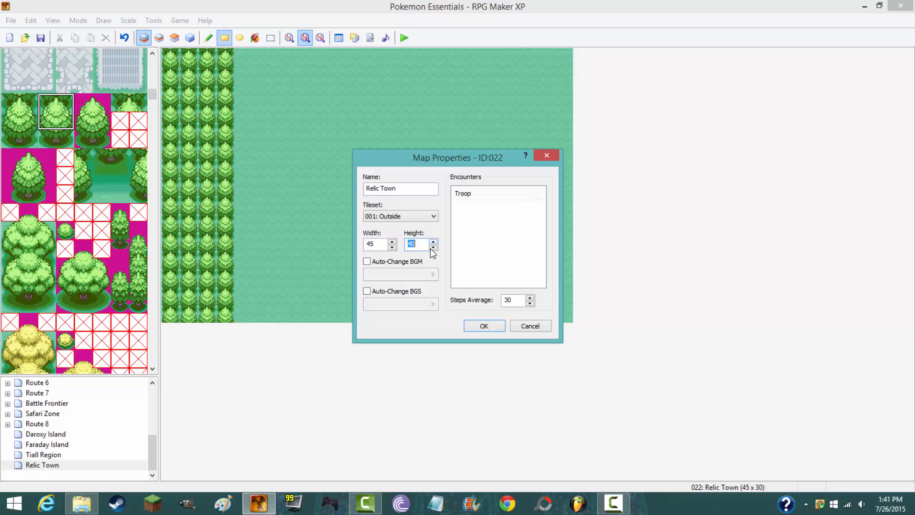
{"action": "left_click", "coordinate": [392, 241]}
{"action": "left_click", "coordinate": [392, 241]}
{"action": "left_click", "coordinate": [392, 241]}
{"action": "left_click", "coordinate": [392, 242]}
{"action": "left_click", "coordinate": [482, 324]}
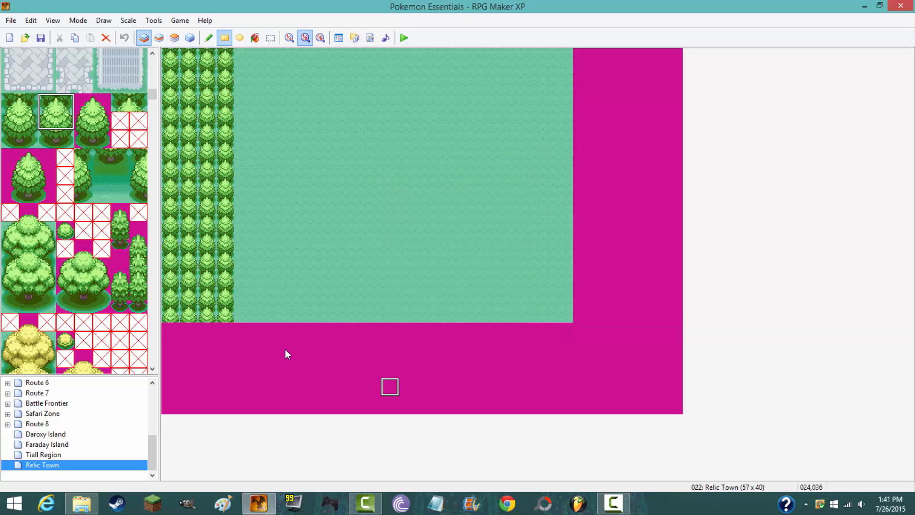
Flood-fill the newly added magenta area of the first layer with the plain grass tile
{"action": "left_click_drag", "start_coordinate": [152, 93], "coordinate": [112, 67]}
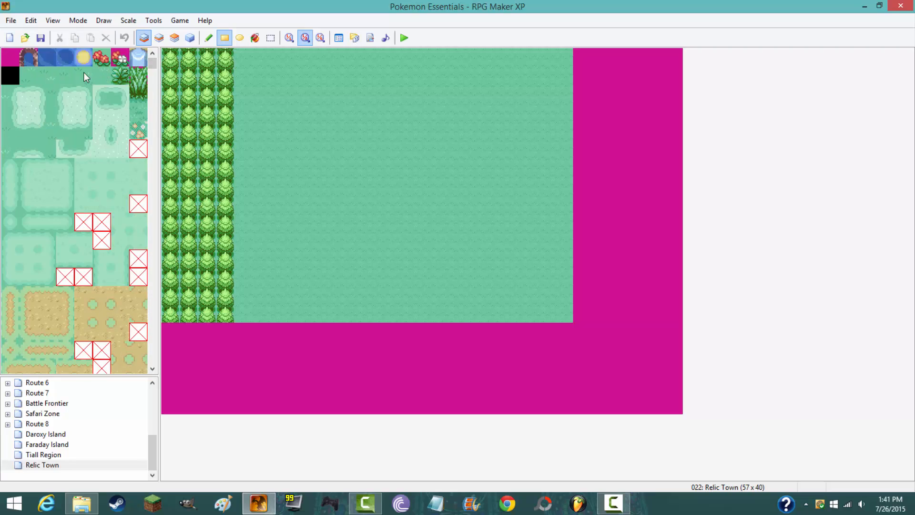
{"action": "left_click", "coordinate": [623, 244]}
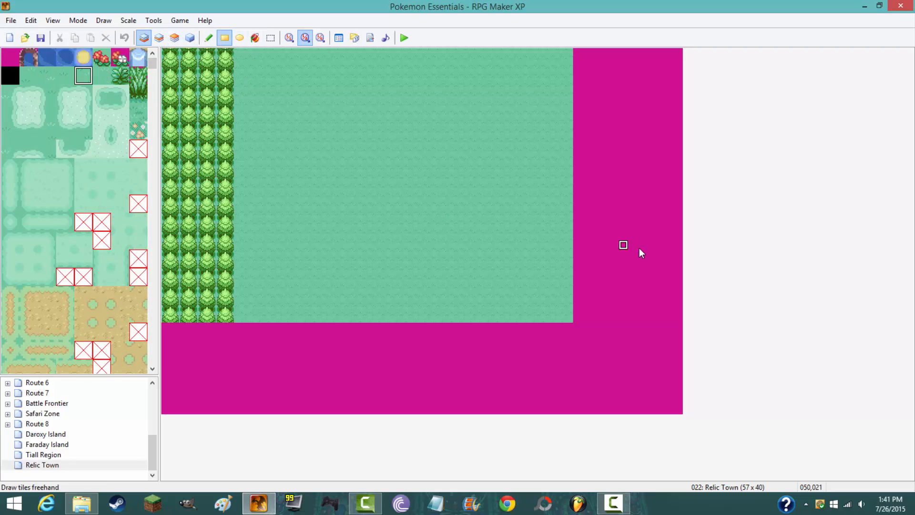
{"action": "left_click", "coordinate": [124, 37]}
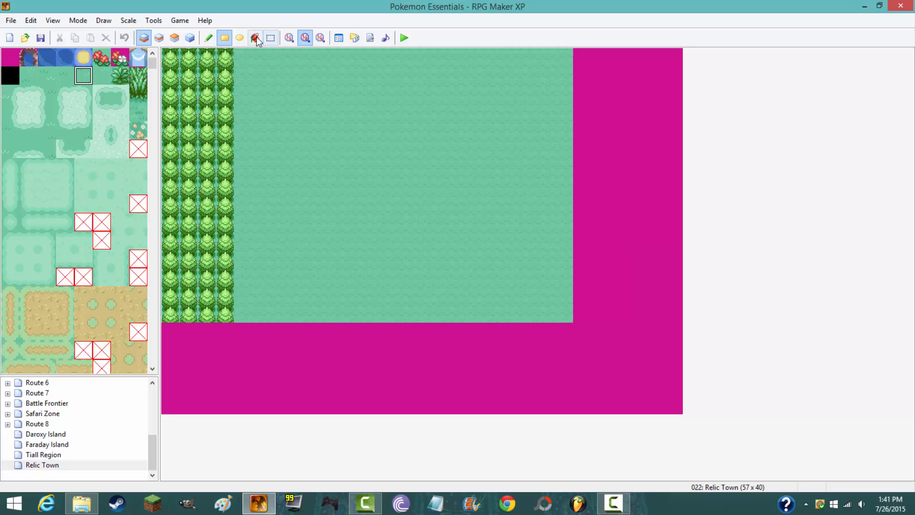
{"action": "left_click", "coordinate": [255, 38]}
{"action": "left_click", "coordinate": [608, 265]}
{"action": "left_click", "coordinate": [224, 37]}
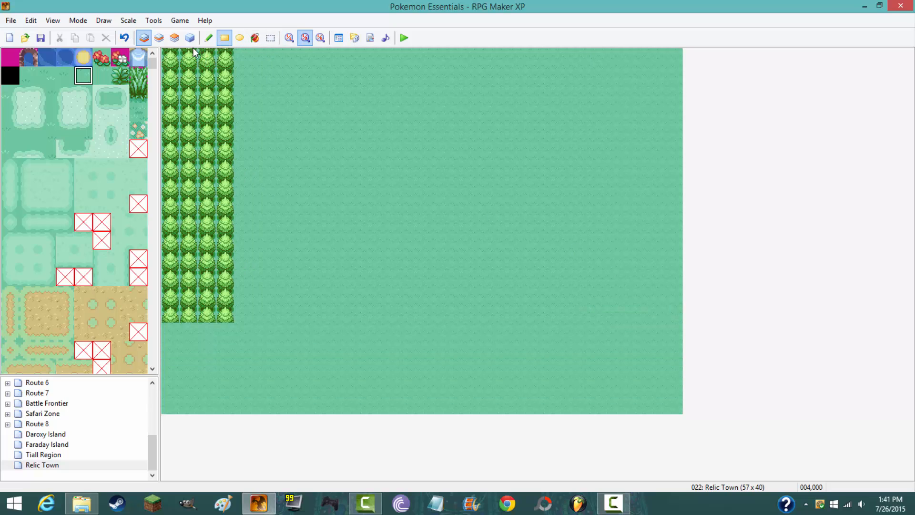
Copy a four-tree-wide block from the upper end of the left border and paste it twice below to reach the map's lower edge
{"action": "left_click", "coordinate": [272, 39]}
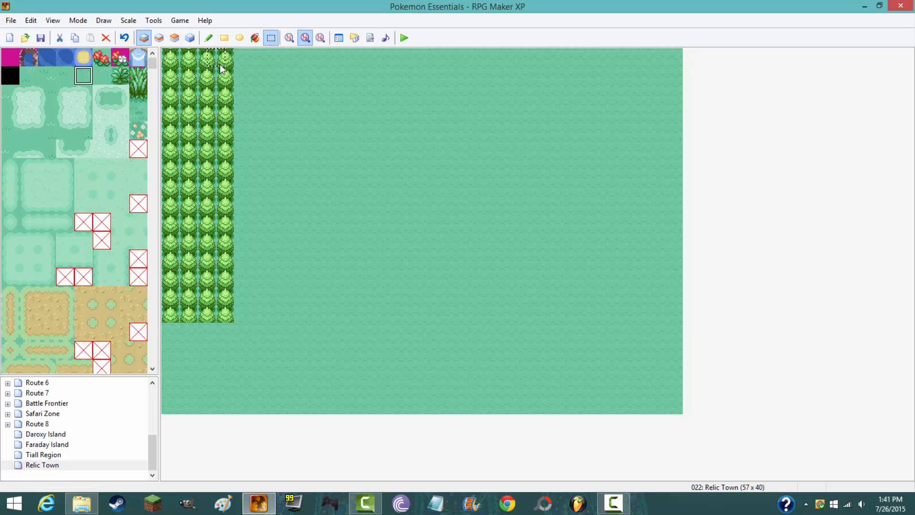
{"action": "left_click_drag", "start_coordinate": [230, 51], "coordinate": [170, 104]}
{"action": "right_click", "coordinate": [195, 84]}
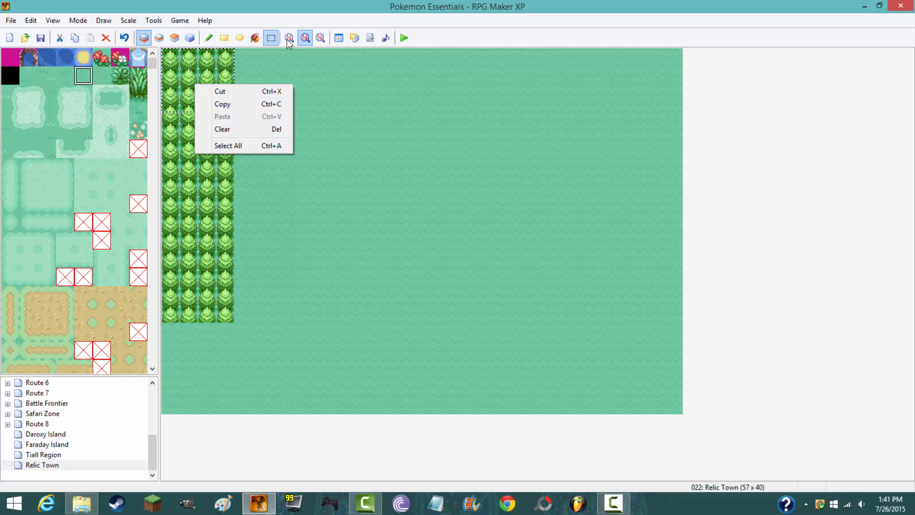
{"action": "left_click", "coordinate": [221, 104]}
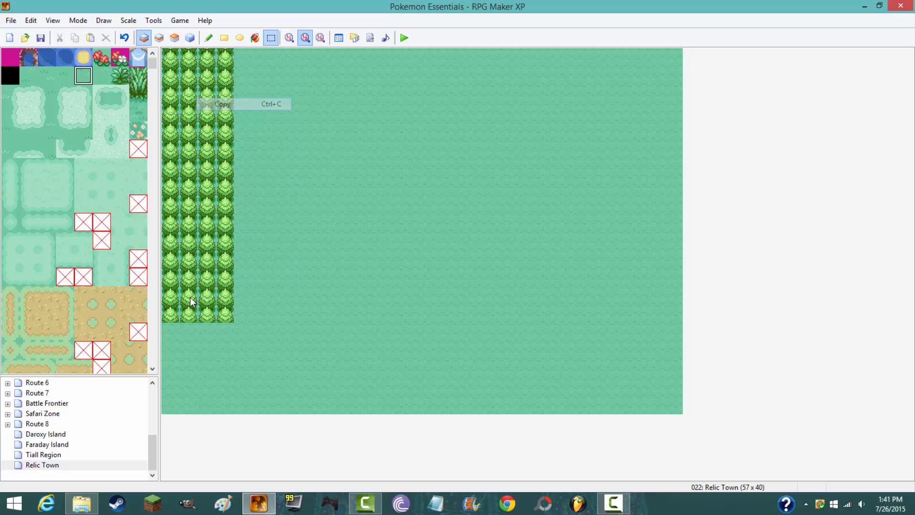
{"action": "right_click", "coordinate": [190, 347]}
{"action": "left_click", "coordinate": [215, 379]}
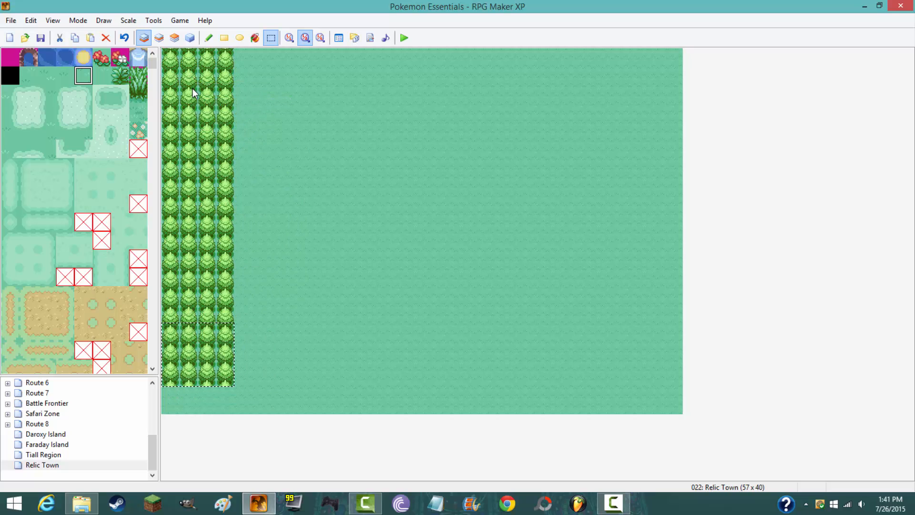
{"action": "right_click", "coordinate": [189, 353]}
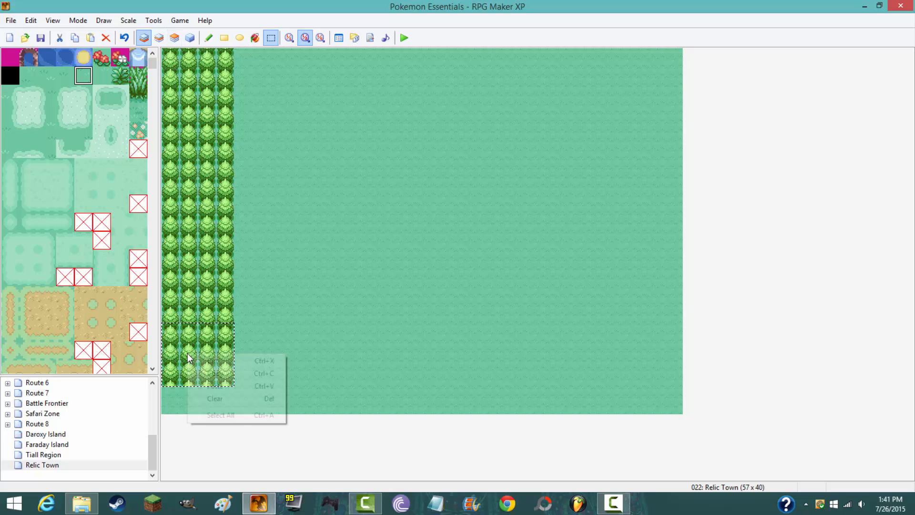
{"action": "left_click", "coordinate": [212, 385]}
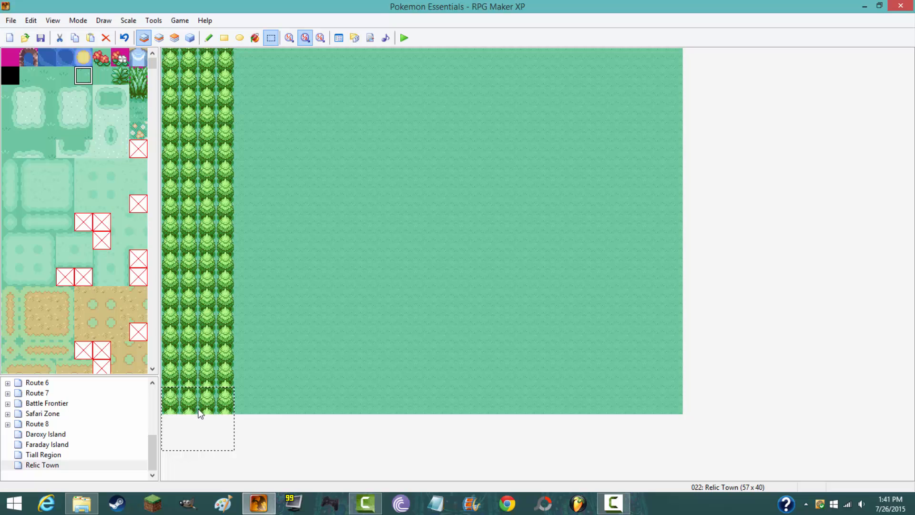
{"action": "left_click", "coordinate": [341, 334]}
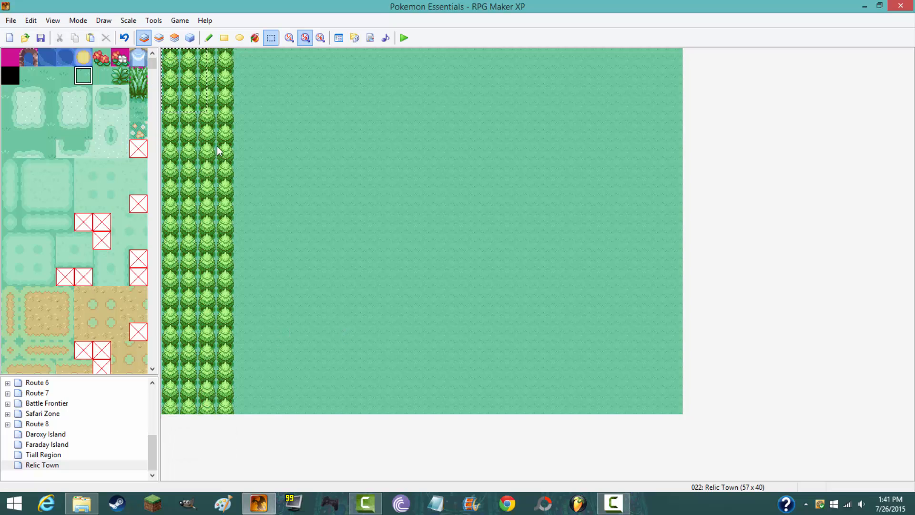
Copy the entire left tree border and place the pasted copy against the map's right edge
{"action": "left_click_drag", "start_coordinate": [218, 150], "coordinate": [231, 414]}
{"action": "right_click", "coordinate": [211, 393]}
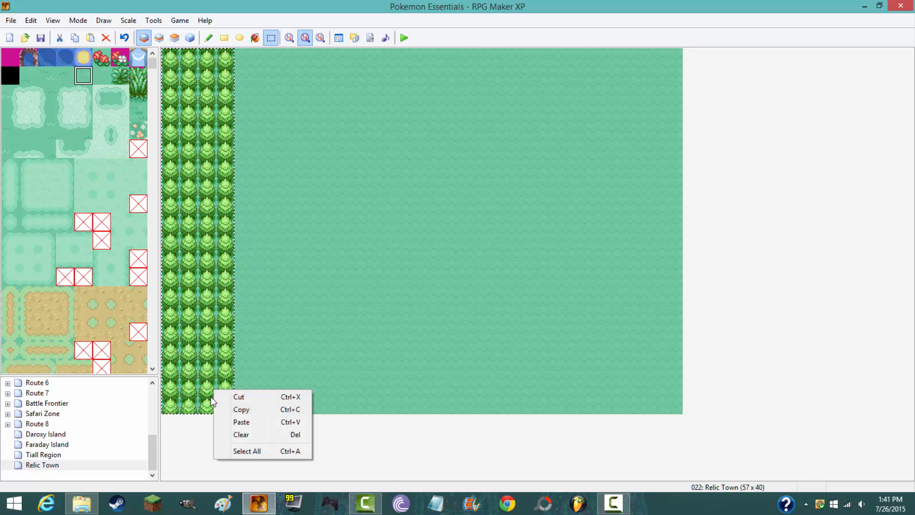
{"action": "left_click", "coordinate": [241, 409]}
{"action": "right_click", "coordinate": [284, 250]}
{"action": "left_click", "coordinate": [293, 281]}
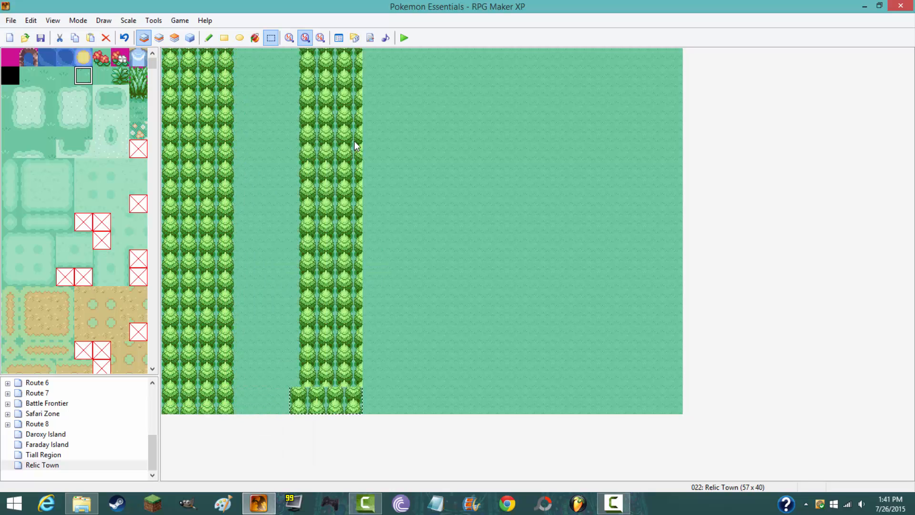
{"action": "left_click", "coordinate": [634, 126]}
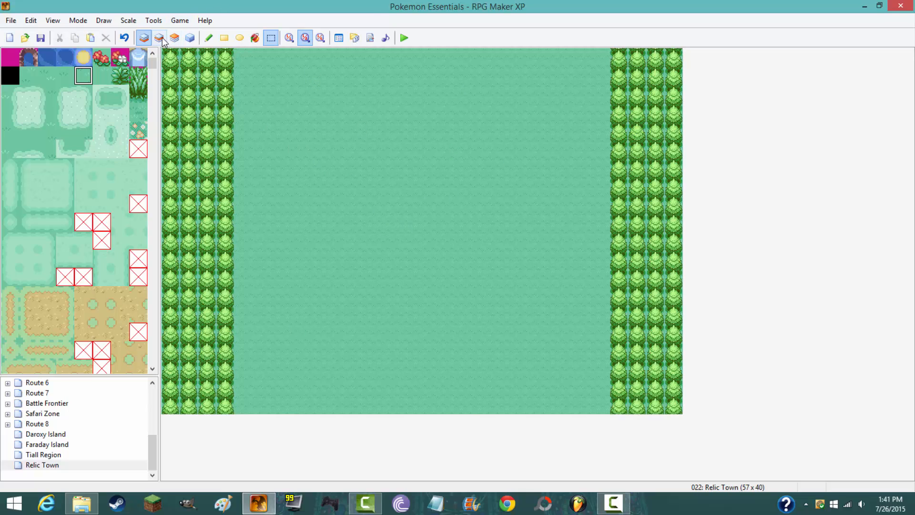
Paint a row of whole pine trees along the map's upper edge between the two side borders with the Rectangle tool
{"action": "left_click_drag", "start_coordinate": [153, 59], "coordinate": [153, 69]}
{"action": "scroll", "coordinate": [153, 71], "scroll_direction": "down", "scroll_amount": 10}
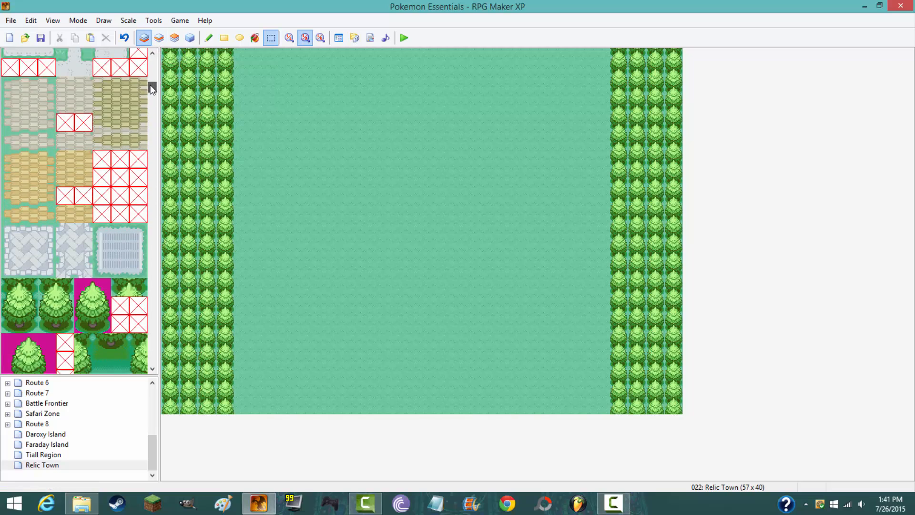
{"action": "scroll", "coordinate": [95, 96], "scroll_direction": "up", "scroll_amount": 2}
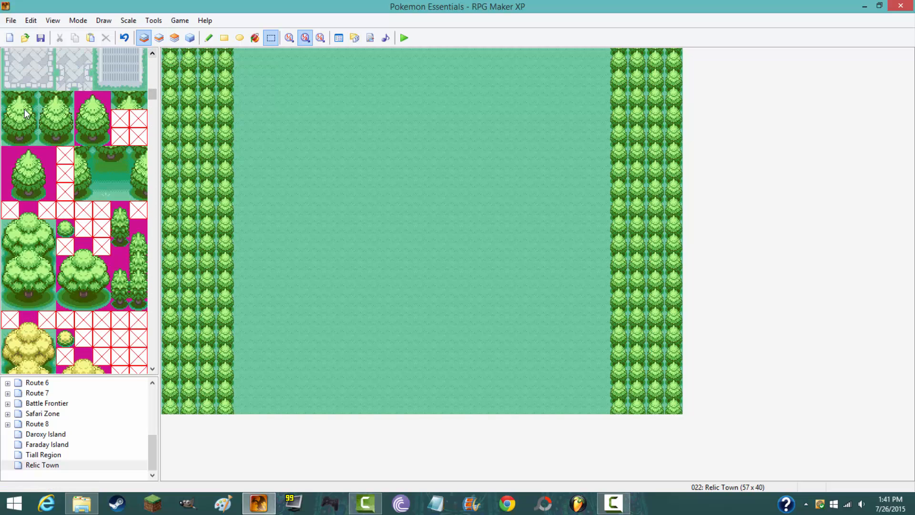
{"action": "left_click_drag", "start_coordinate": [45, 96], "coordinate": [61, 137]}
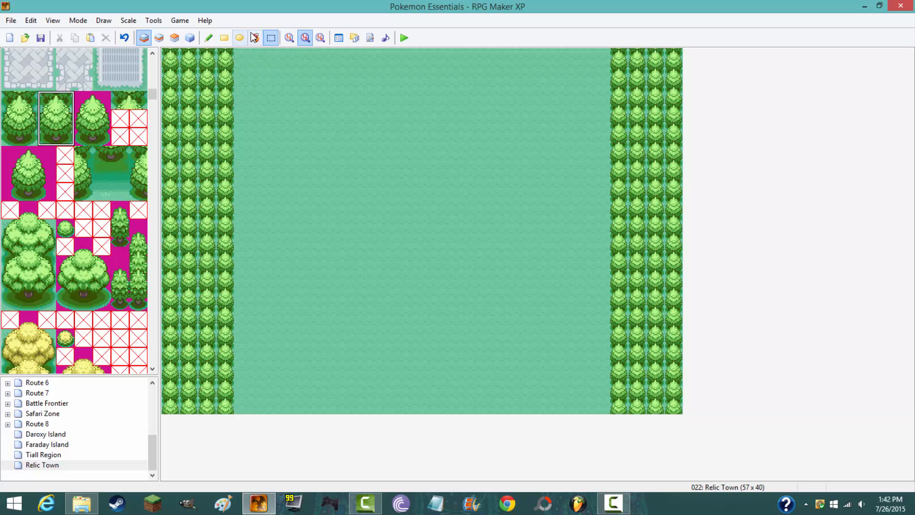
{"action": "left_click", "coordinate": [225, 38]}
{"action": "mouse_move", "coordinate": [237, 54]}
{"action": "left_mouse_down"}
{"action": "mouse_move", "coordinate": [248, 72]}
{"action": "mouse_move", "coordinate": [458, 94]}
{"action": "mouse_move", "coordinate": [543, 69]}
{"action": "left_mouse_up"}
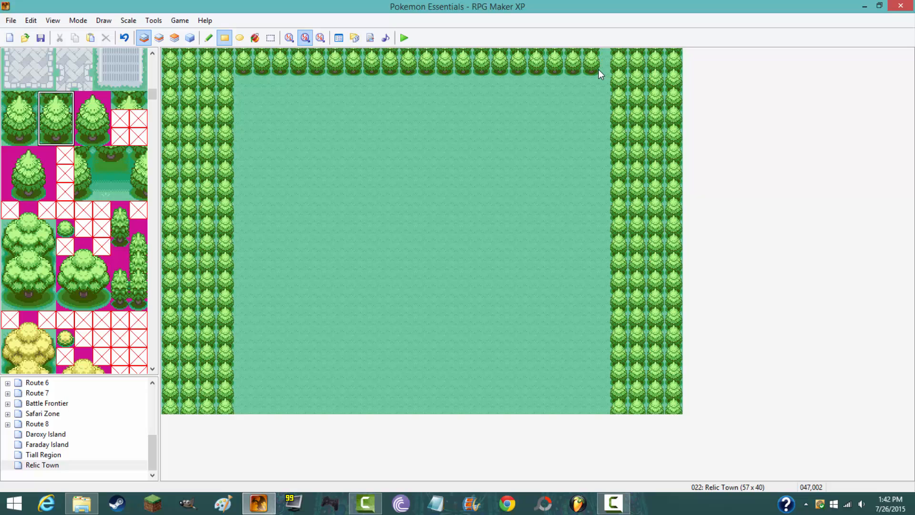
{"action": "mouse_move", "coordinate": [602, 59]}
{"action": "left_mouse_down"}
{"action": "mouse_move", "coordinate": [591, 59]}
{"action": "mouse_move", "coordinate": [591, 76]}
{"action": "mouse_move", "coordinate": [598, 59]}
{"action": "left_mouse_up"}
Set the Relic Town map's width to 58 in its properties, and activate the Select tool
{"action": "right_click", "coordinate": [36, 460]}
{"action": "left_click", "coordinate": [73, 376]}
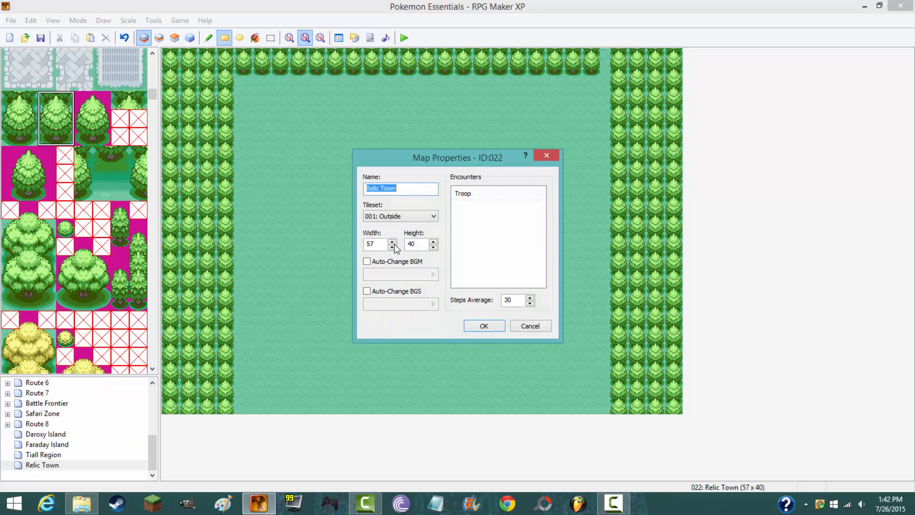
{"action": "left_click", "coordinate": [392, 241]}
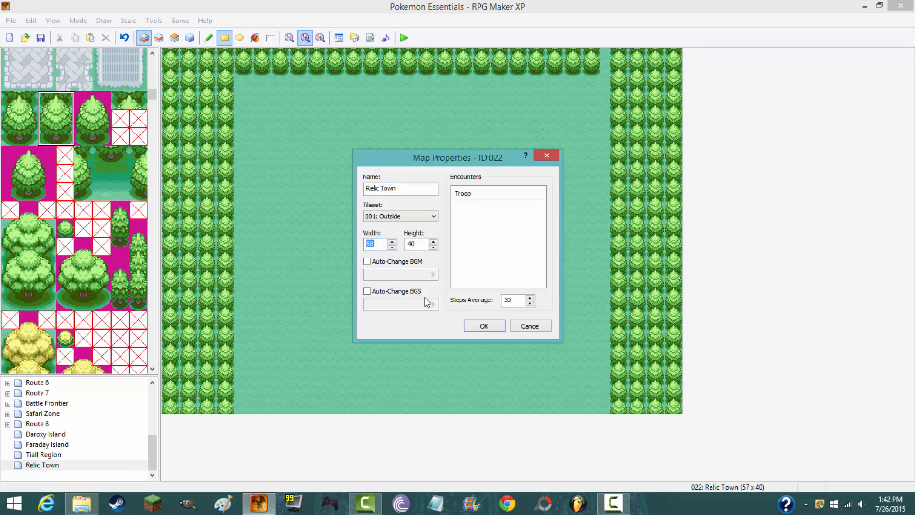
{"action": "left_click", "coordinate": [472, 325]}
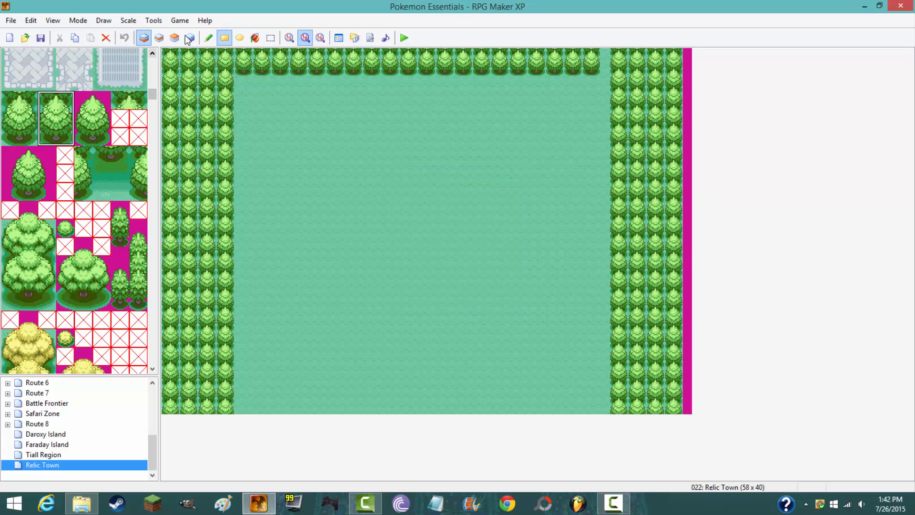
{"action": "left_click", "coordinate": [270, 38]}
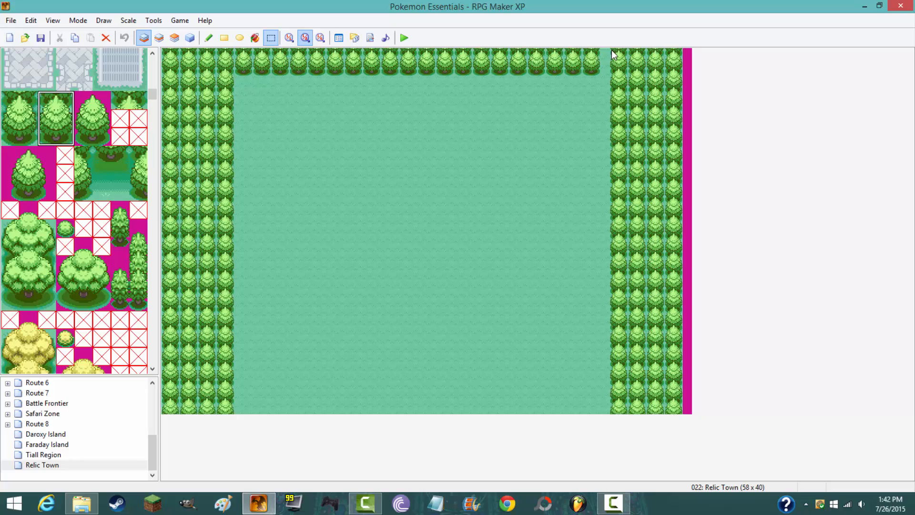
Move the whole right pine-tree border sideways so it sits against the map's widened right edge
{"action": "left_click_drag", "start_coordinate": [610, 50], "coordinate": [705, 399]}
{"action": "left_click_drag", "start_coordinate": [666, 358], "coordinate": [678, 355]}
{"action": "left_click", "coordinate": [591, 305]}
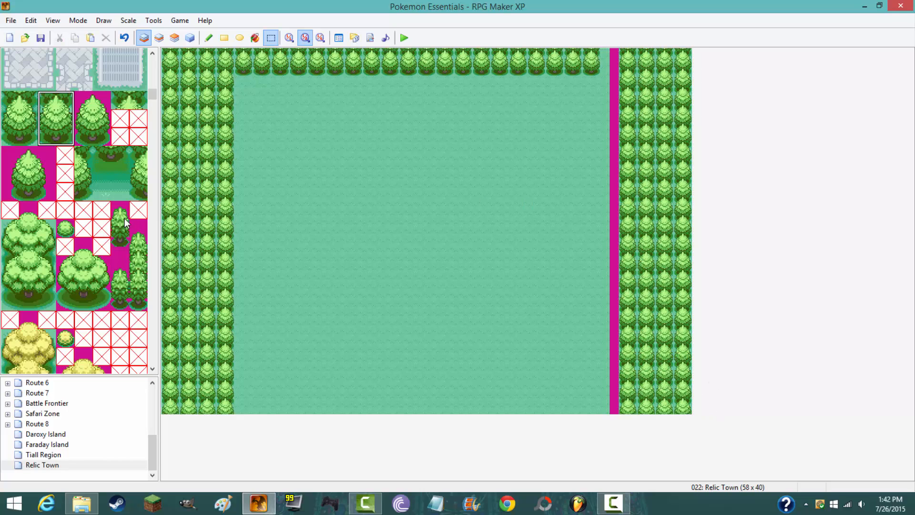
Fill the gap in the upper row with one more pine tree and flood-fill the empty column with plain grass
{"action": "left_click", "coordinate": [224, 37]}
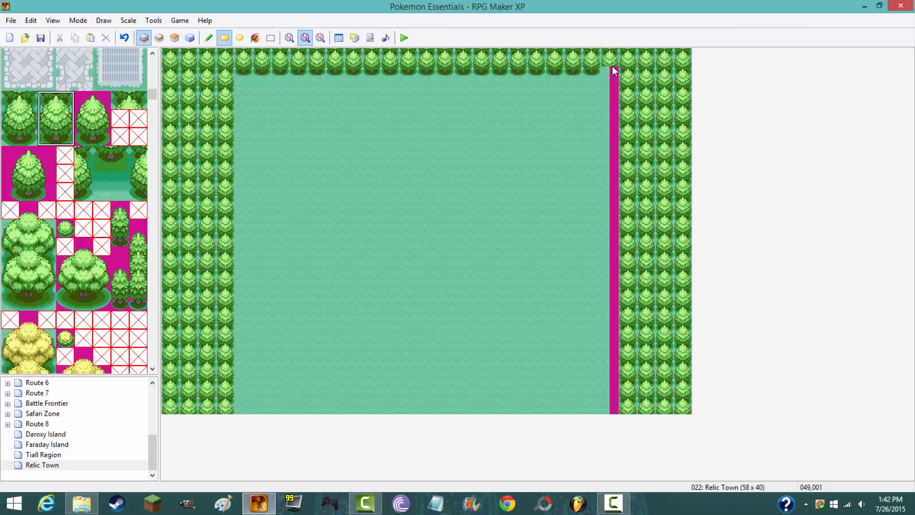
{"action": "left_click_drag", "start_coordinate": [153, 93], "coordinate": [152, 55]}
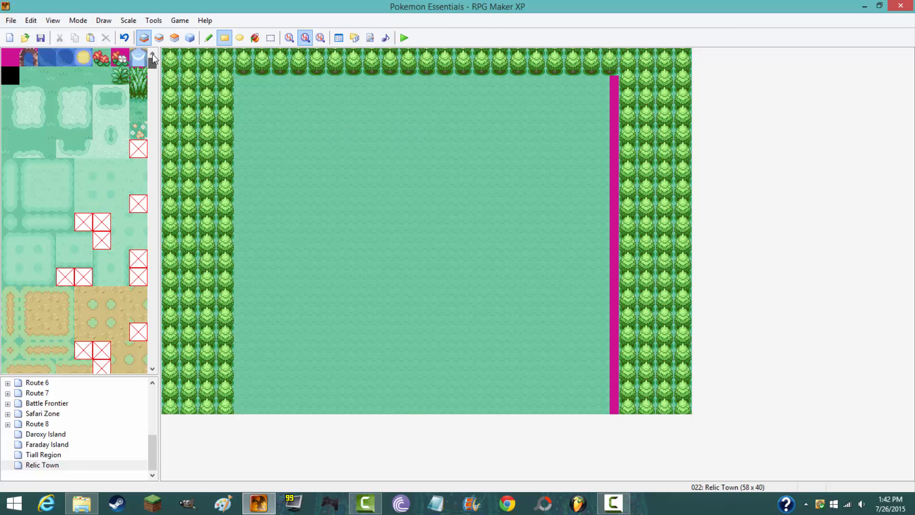
{"action": "left_click", "coordinate": [85, 73]}
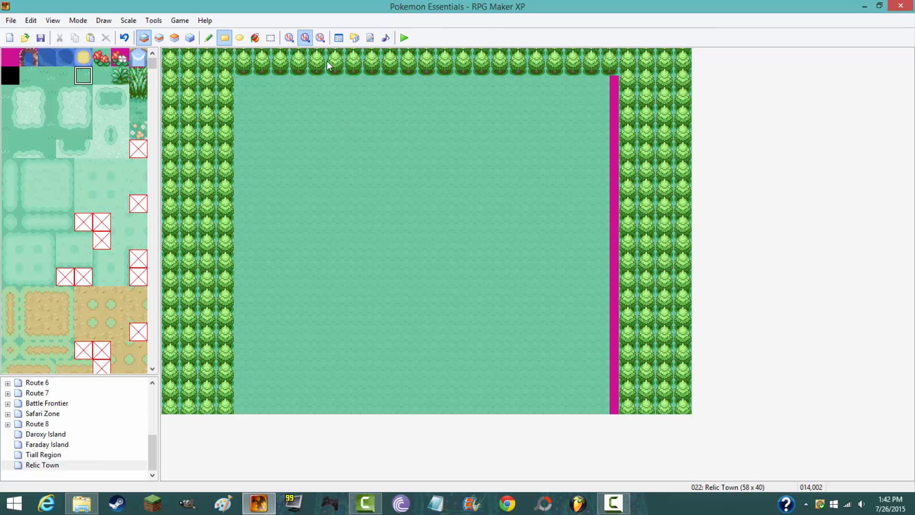
{"action": "left_click", "coordinate": [255, 38]}
{"action": "left_click", "coordinate": [613, 107]}
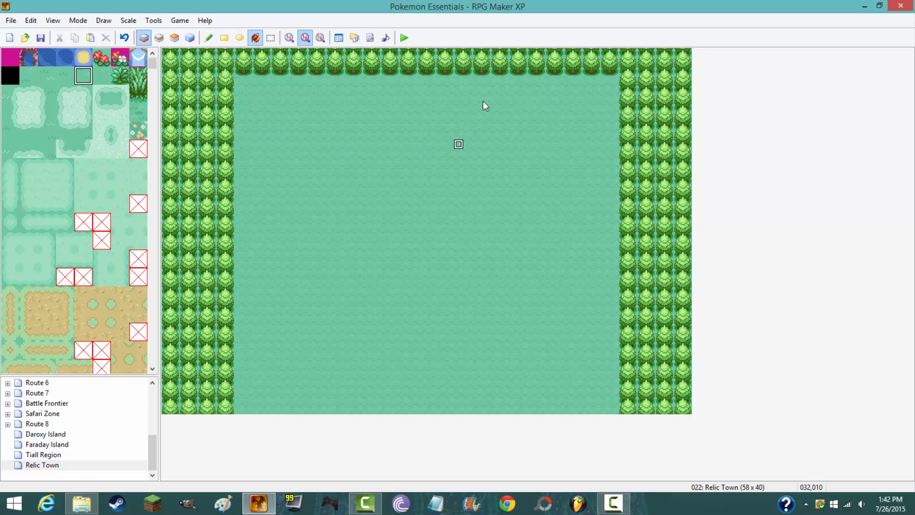
Thicken the upper border with more rows of overlapping pine trees between the two side borders using the Rectangle tool
{"action": "left_click", "coordinate": [224, 37]}
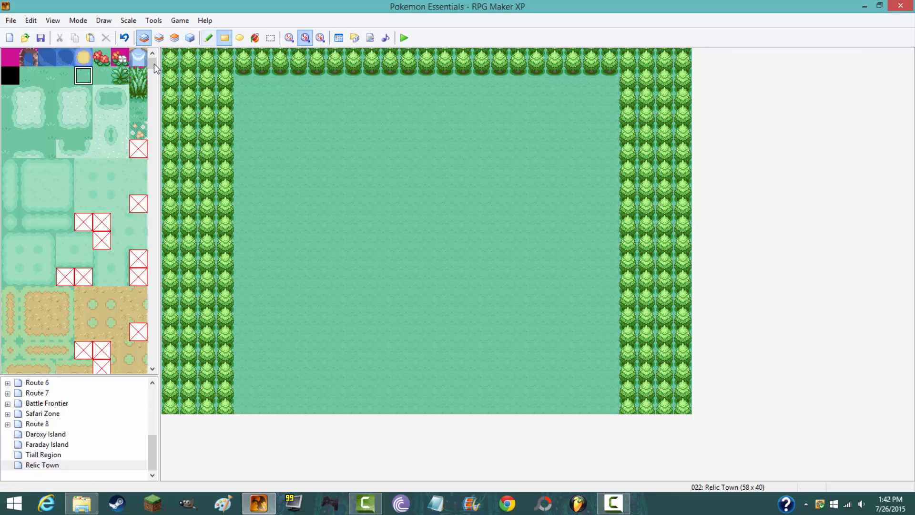
{"action": "left_click_drag", "start_coordinate": [152, 63], "coordinate": [154, 97]}
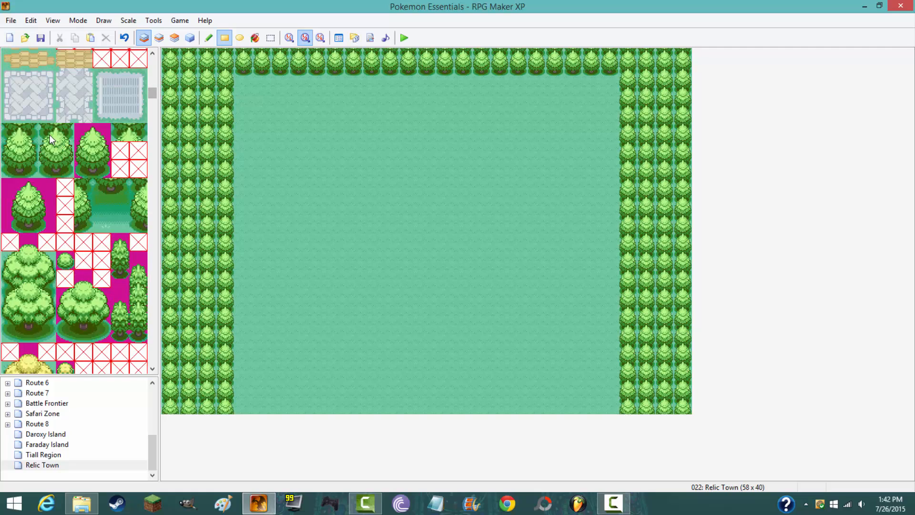
{"action": "left_click", "coordinate": [65, 152]}
{"action": "left_click_drag", "start_coordinate": [241, 77], "coordinate": [605, 113]}
Paint a row of pine trunk tiles along the lower edge of the upper tree border
{"action": "left_click", "coordinate": [56, 167]}
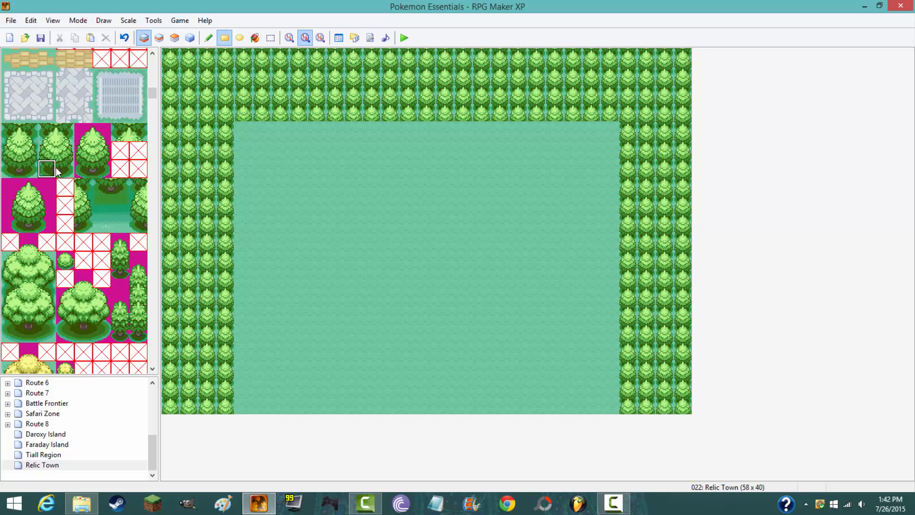
{"action": "left_click_drag", "start_coordinate": [254, 130], "coordinate": [574, 132]}
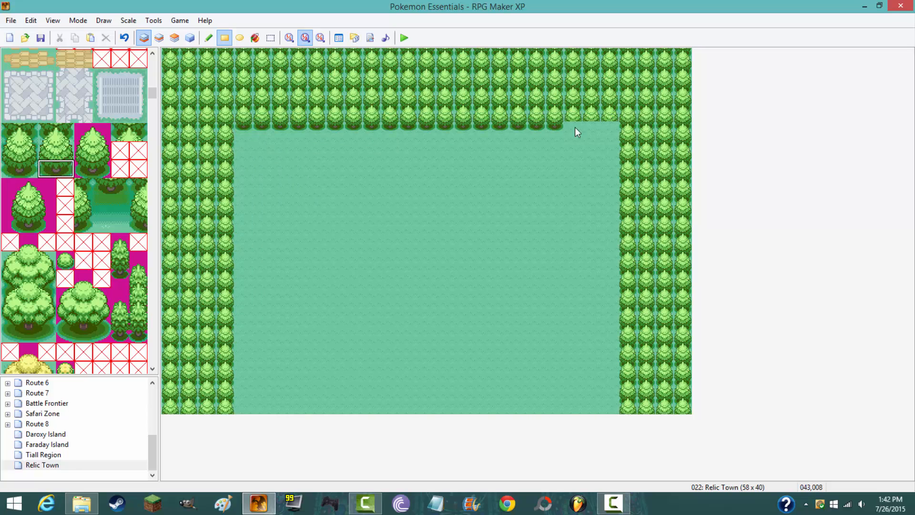
{"action": "left_click", "coordinate": [609, 126]}
Round off the clearing's two upper corners with stepped pine trees and add another tree row between them
{"action": "left_click_drag", "start_coordinate": [41, 137], "coordinate": [66, 151]}
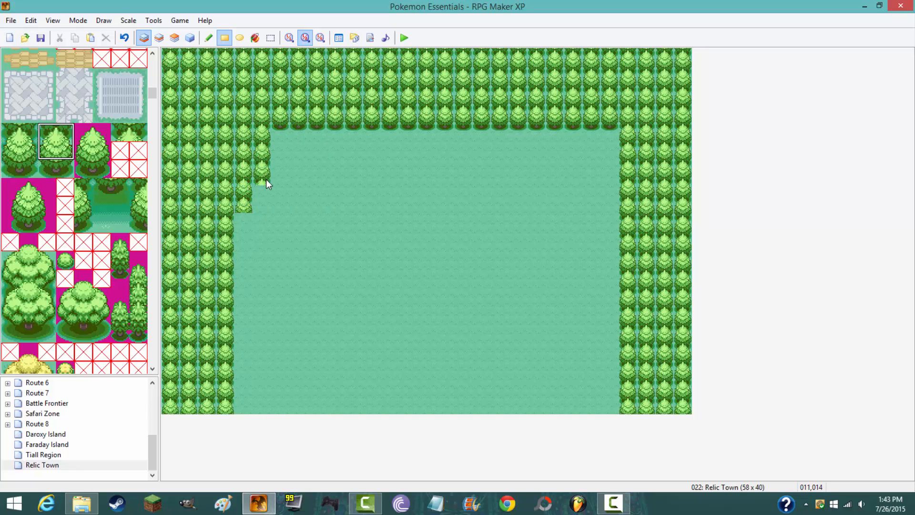
{"action": "left_click", "coordinate": [264, 188]}
{"action": "left_click", "coordinate": [300, 136]}
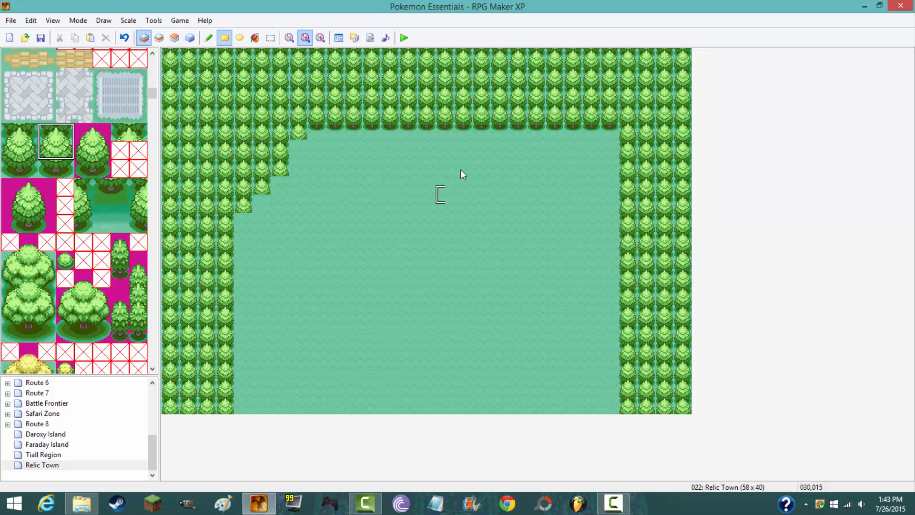
{"action": "mouse_move", "coordinate": [591, 139]}
{"action": "left_mouse_down"}
{"action": "mouse_move", "coordinate": [614, 134]}
{"action": "mouse_move", "coordinate": [608, 145]}
{"action": "left_mouse_up"}
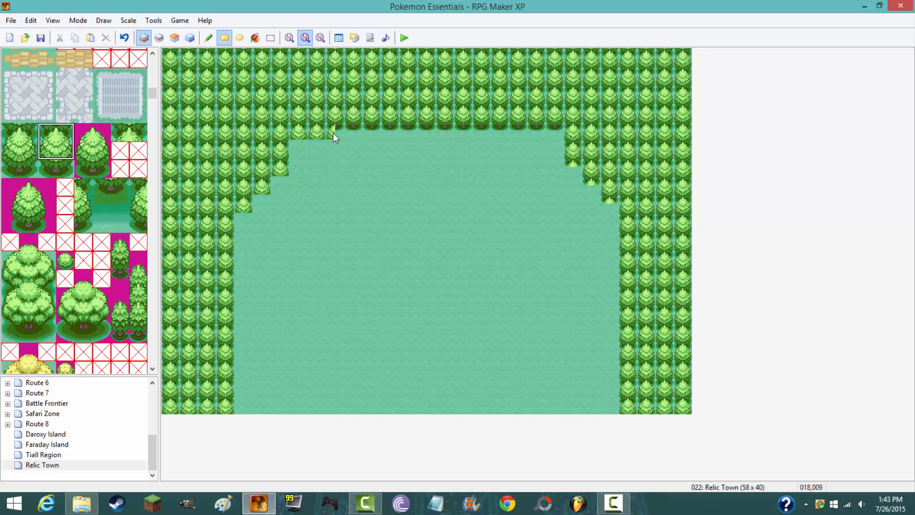
{"action": "left_click_drag", "start_coordinate": [333, 134], "coordinate": [558, 139]}
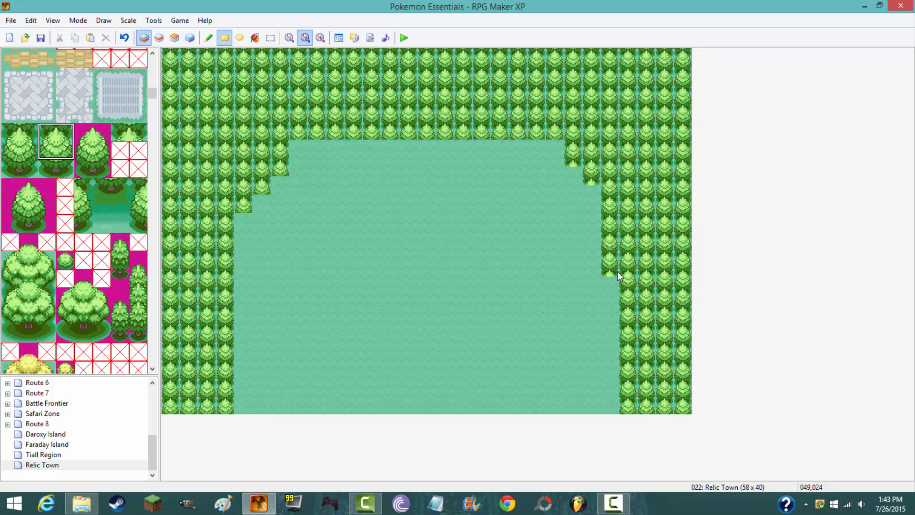
Paint pine treetop tiles along the map's lower edge from the left border to just past the middle
{"action": "right_click", "coordinate": [233, 372]}
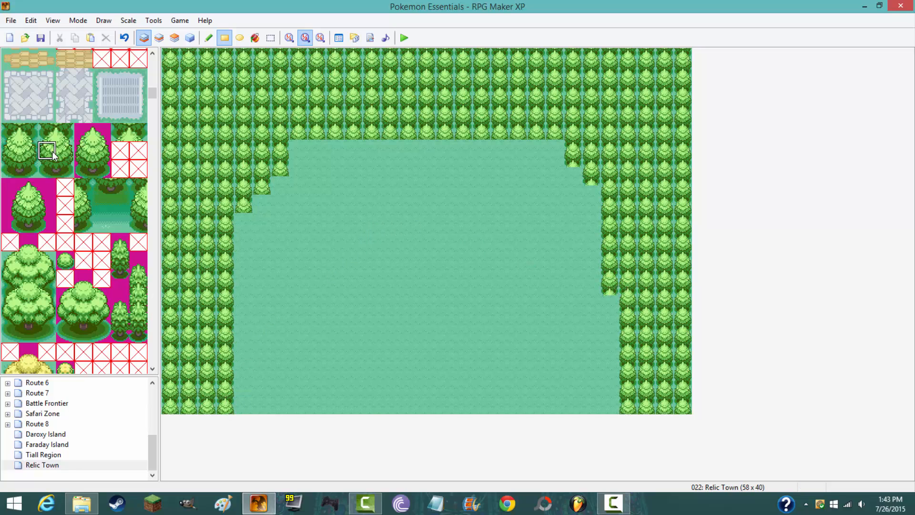
{"action": "left_click_drag", "start_coordinate": [275, 410], "coordinate": [446, 414]}
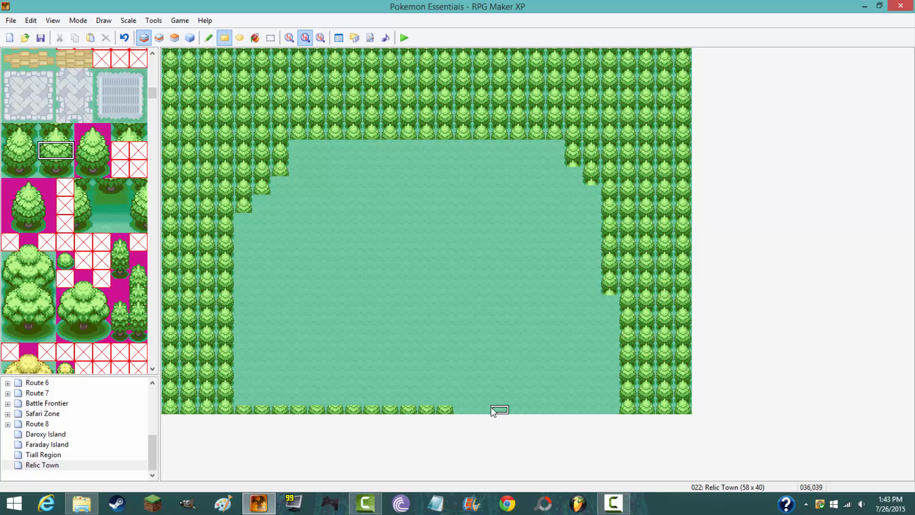
{"action": "left_click_drag", "start_coordinate": [495, 414], "coordinate": [577, 411]}
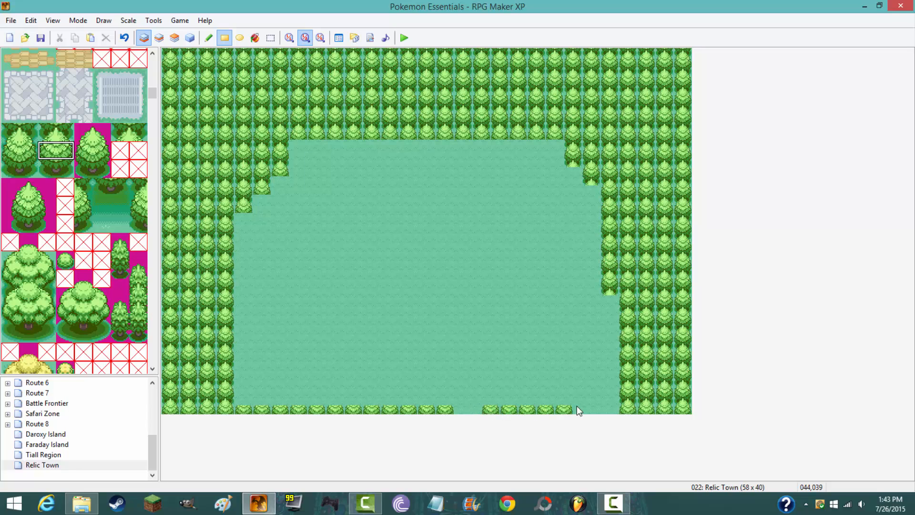
{"action": "left_click", "coordinate": [124, 38]}
{"action": "left_click_drag", "start_coordinate": [515, 416], "coordinate": [604, 416]}
{"action": "left_click", "coordinate": [124, 38]}
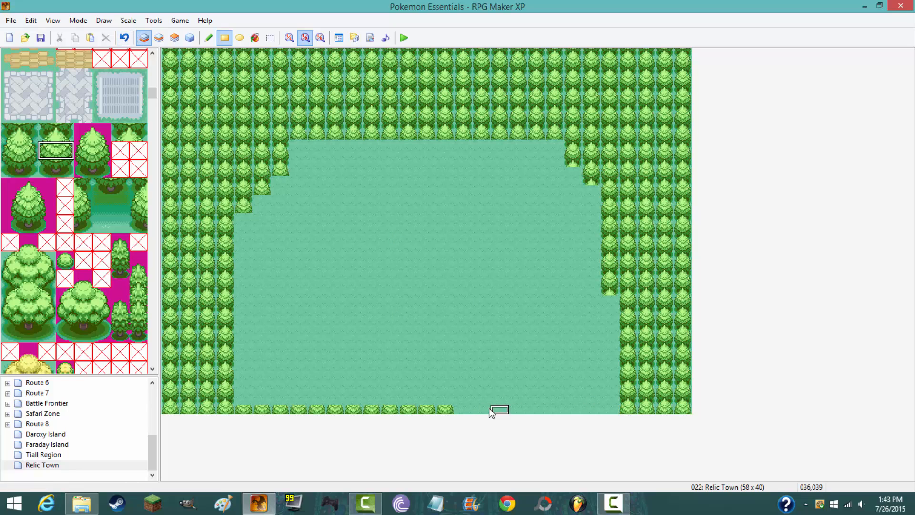
Continue the lower treetop row to the right border, leaving an entrance gap about four tiles wide
{"action": "left_click_drag", "start_coordinate": [496, 411], "coordinate": [571, 412]}
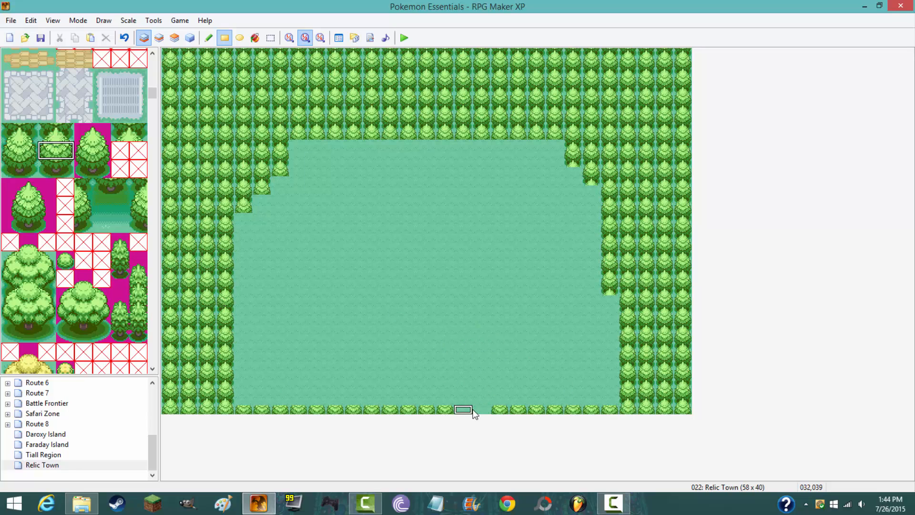
Pick the three-by-two block of plain yellow sand path tiles for painting on the first layer
{"action": "left_click", "coordinate": [159, 38]}
{"action": "left_click", "coordinate": [143, 37]}
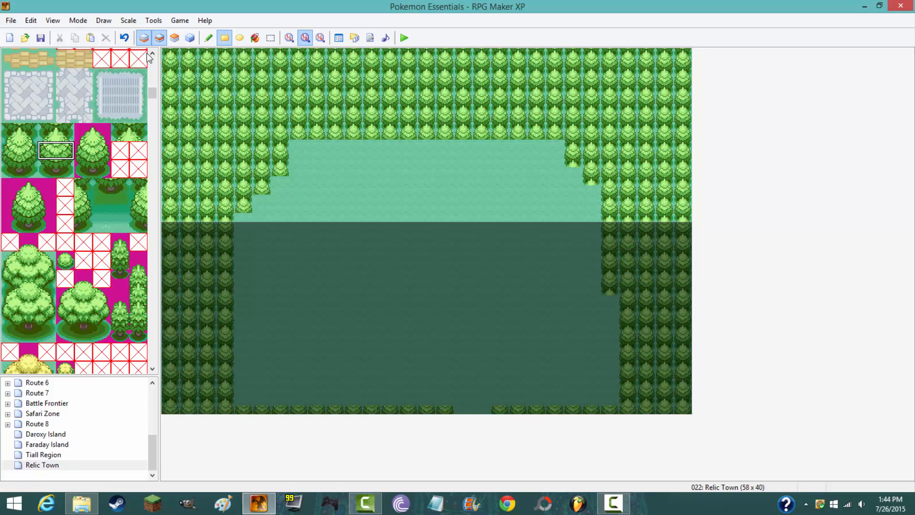
{"action": "scroll", "coordinate": [151, 64], "scroll_direction": "up", "scroll_amount": 5}
{"action": "scroll", "coordinate": [151, 64], "scroll_direction": "down", "scroll_amount": 3}
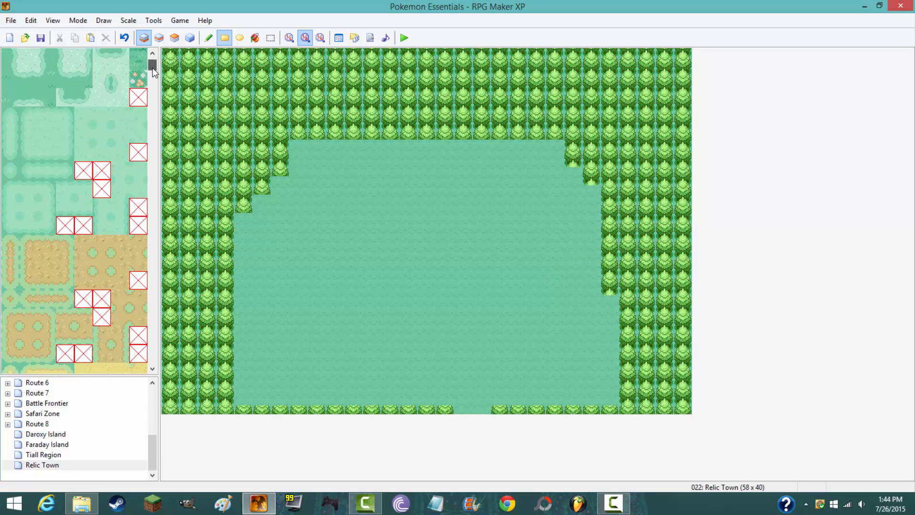
{"action": "left_click_drag", "start_coordinate": [31, 273], "coordinate": [65, 285]}
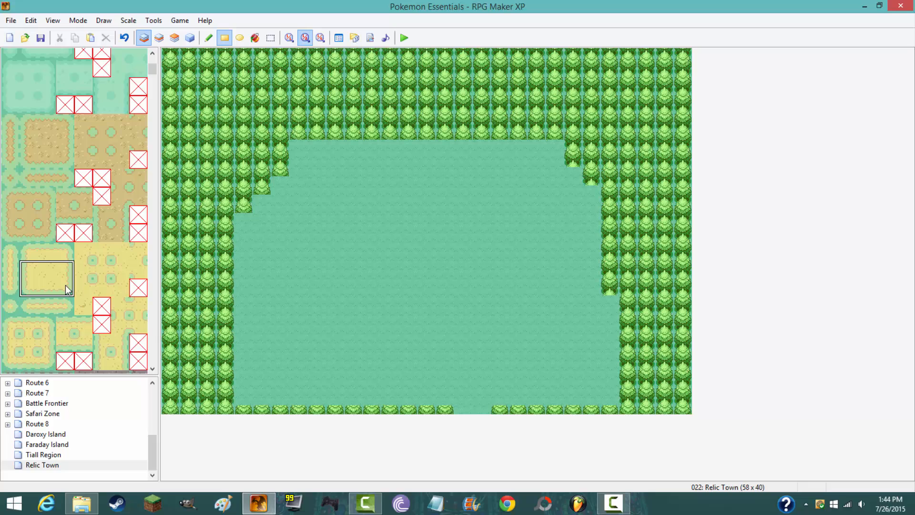
{"action": "left_click", "coordinate": [478, 410]}
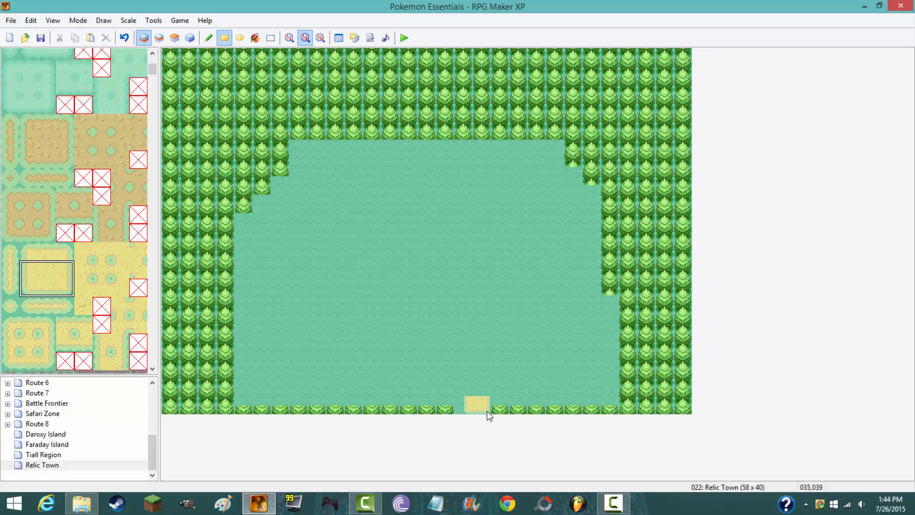
{"action": "left_click", "coordinate": [125, 35]}
{"action": "left_click", "coordinate": [125, 38]}
{"action": "left_click", "coordinate": [476, 409]}
{"action": "left_click", "coordinate": [103, 20]}
{"action": "left_click", "coordinate": [178, 16]}
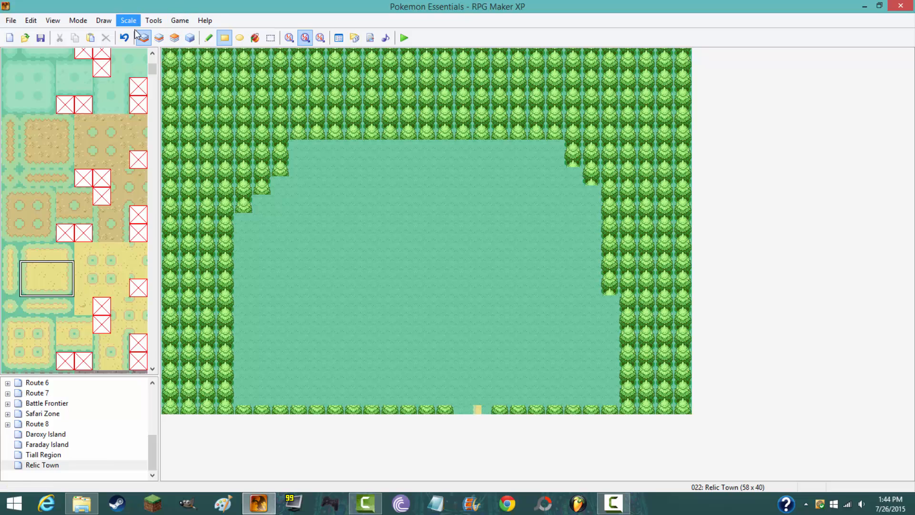
{"action": "left_click", "coordinate": [125, 37]}
Paint a three-tile-wide strip of sand path in the entrance gap on the map's lowest row
{"action": "left_click", "coordinate": [473, 411]}
On the second layer, draw a horizontal brown cliff edge about 29 tiles long across the clearing and cap its right end with a corner piece
{"action": "left_click", "coordinate": [160, 40]}
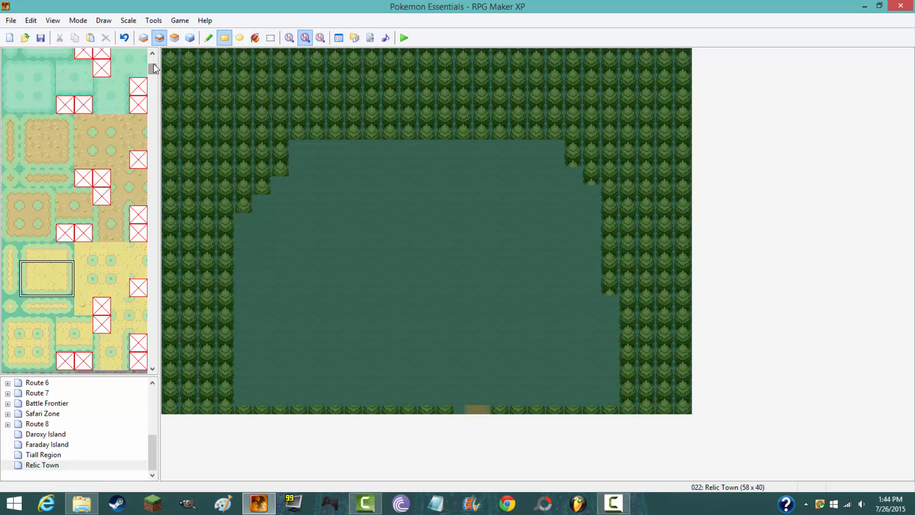
{"action": "left_click_drag", "start_coordinate": [152, 69], "coordinate": [145, 123]}
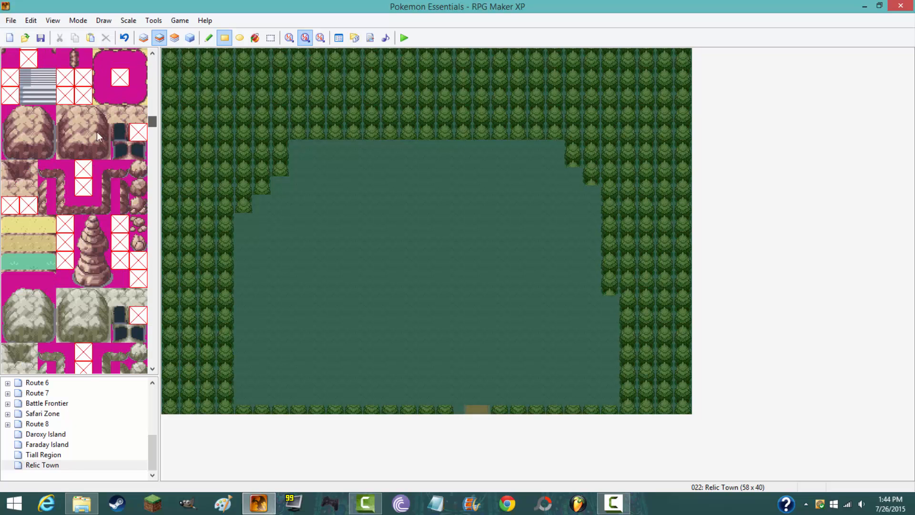
{"action": "left_click", "coordinate": [30, 147]}
{"action": "left_click", "coordinate": [30, 152]}
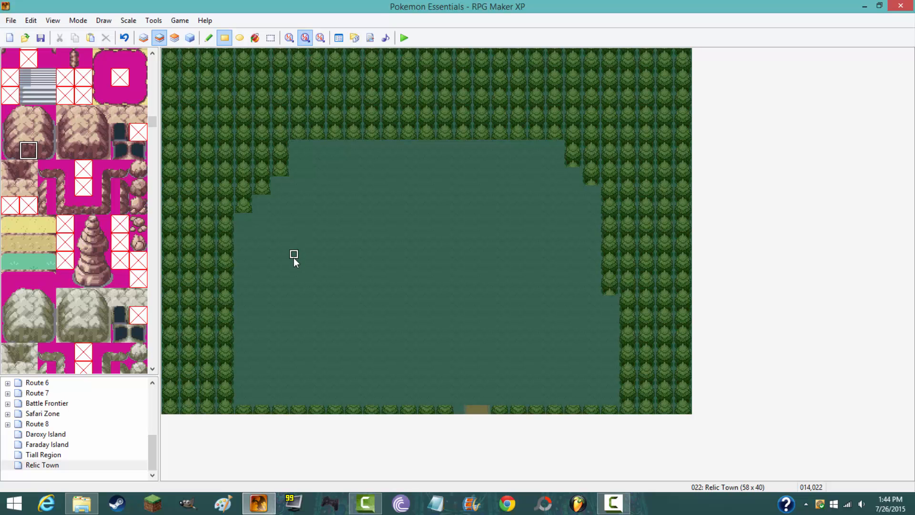
{"action": "left_click_drag", "start_coordinate": [293, 257], "coordinate": [550, 261]}
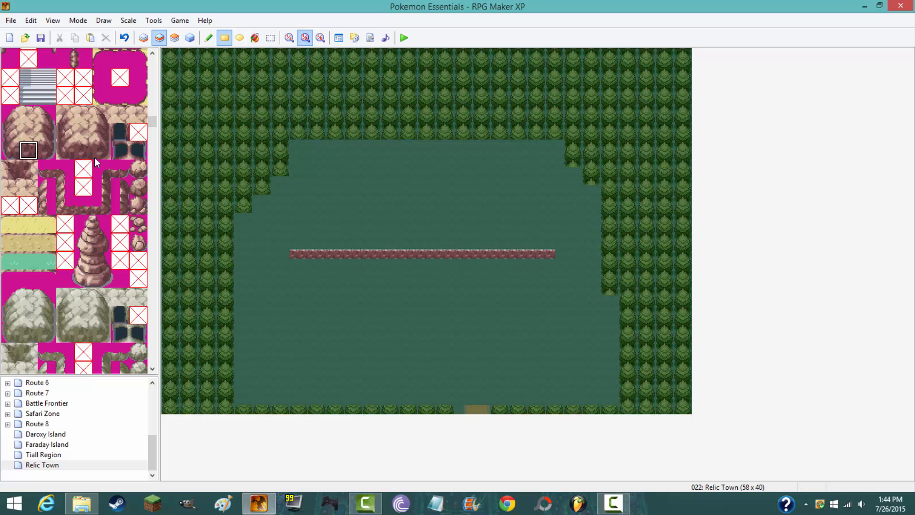
{"action": "left_click_drag", "start_coordinate": [47, 149], "coordinate": [47, 134]}
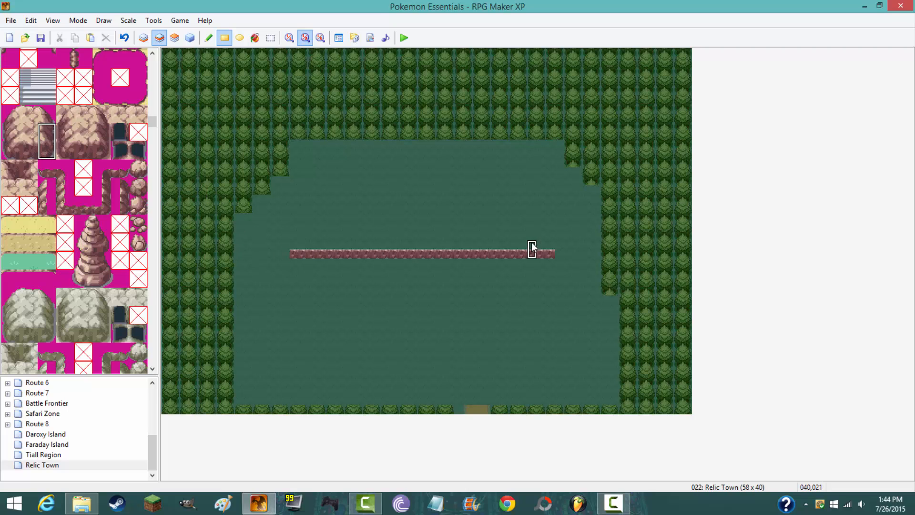
Extend the brown cliff edge through the left tree border to the map's left edge
{"action": "left_click", "coordinate": [28, 150]}
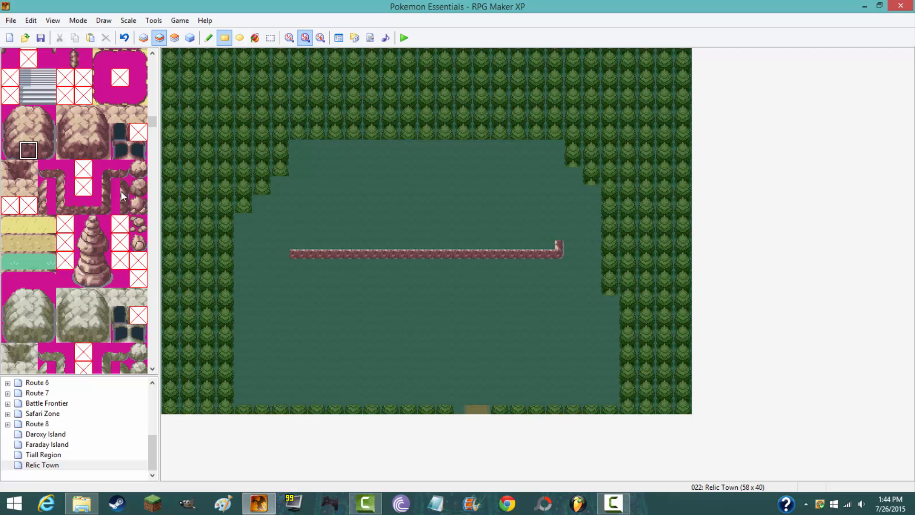
{"action": "left_click_drag", "start_coordinate": [287, 253], "coordinate": [236, 253]}
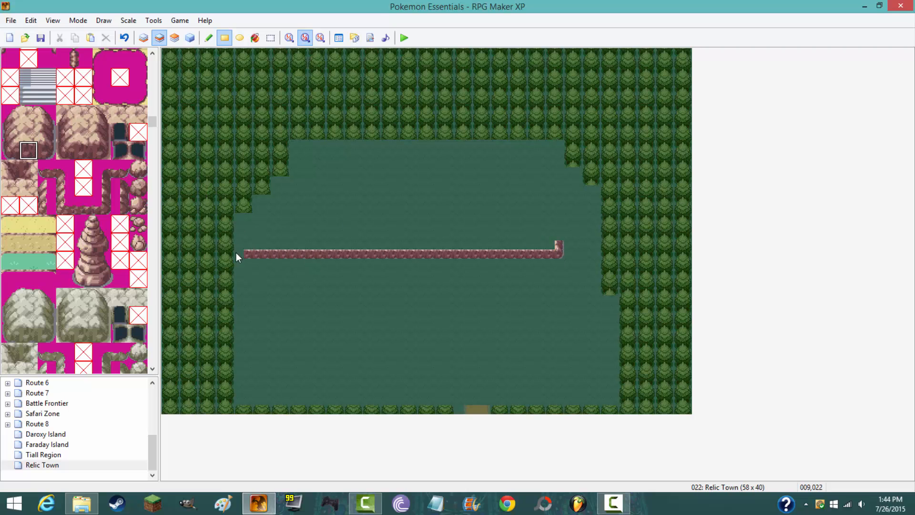
{"action": "left_click", "coordinate": [167, 253]}
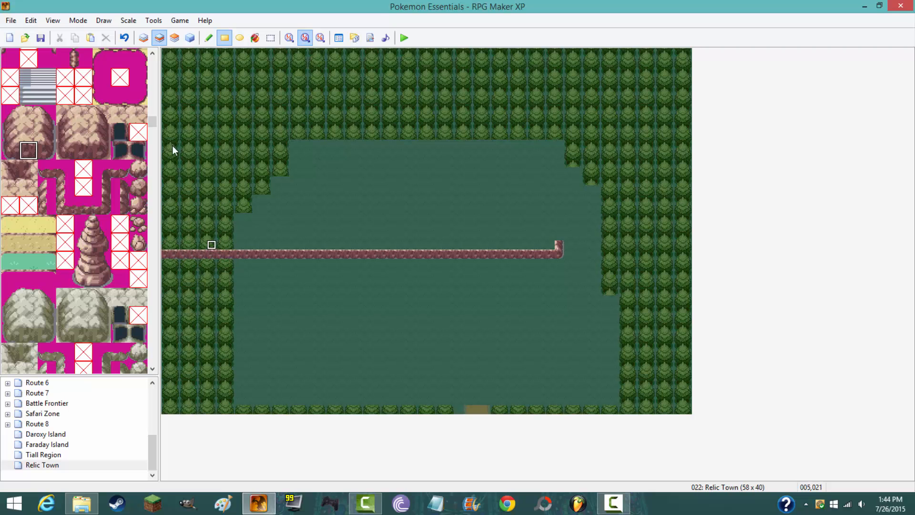
Overlay pine treetops on the third layer where the cliff crosses the left tree border, and undo them together with the cliff extension
{"action": "left_click", "coordinate": [175, 40]}
{"action": "left_click_drag", "start_coordinate": [151, 117], "coordinate": [151, 89]}
{"action": "left_click_drag", "start_coordinate": [84, 235], "coordinate": [101, 236]}
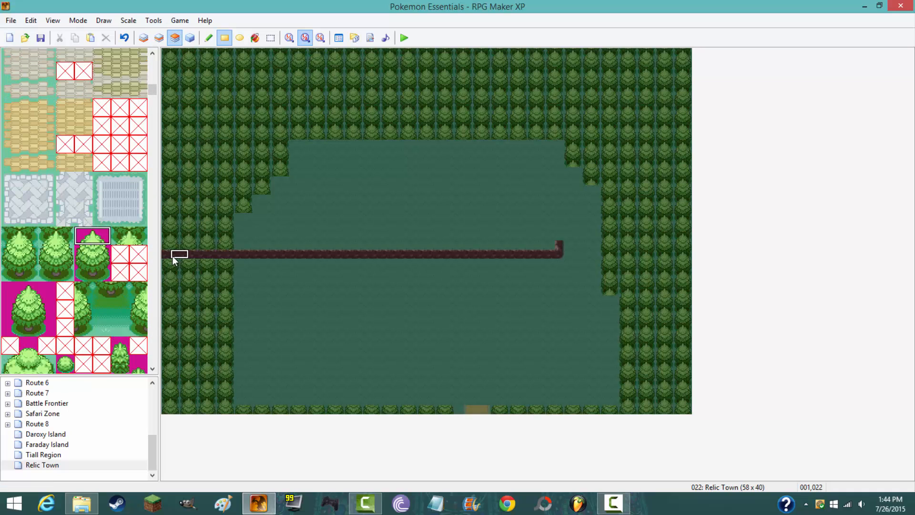
{"action": "left_click_drag", "start_coordinate": [178, 256], "coordinate": [227, 259]}
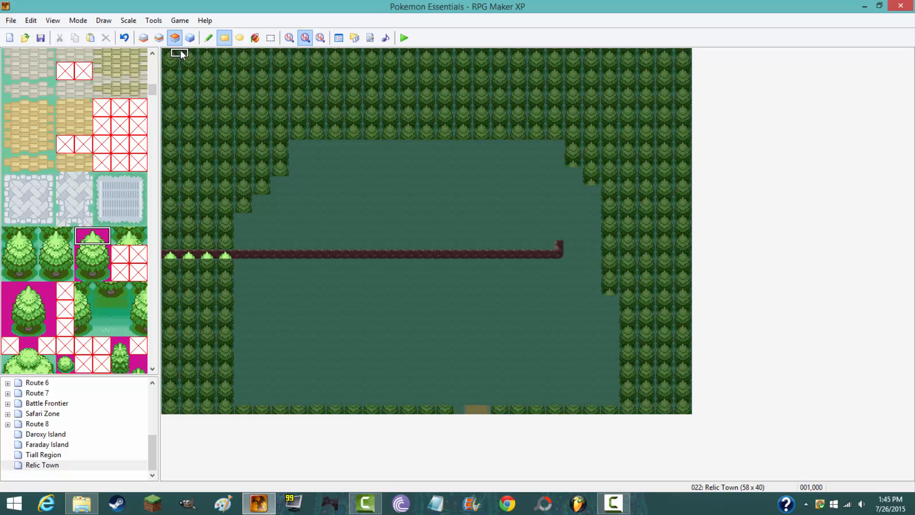
{"action": "left_click", "coordinate": [190, 38]}
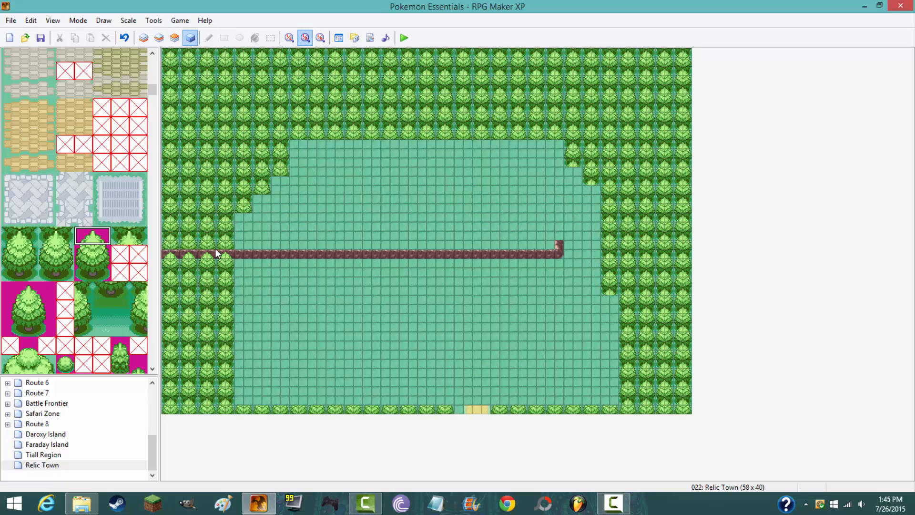
{"action": "left_click", "coordinate": [124, 38]}
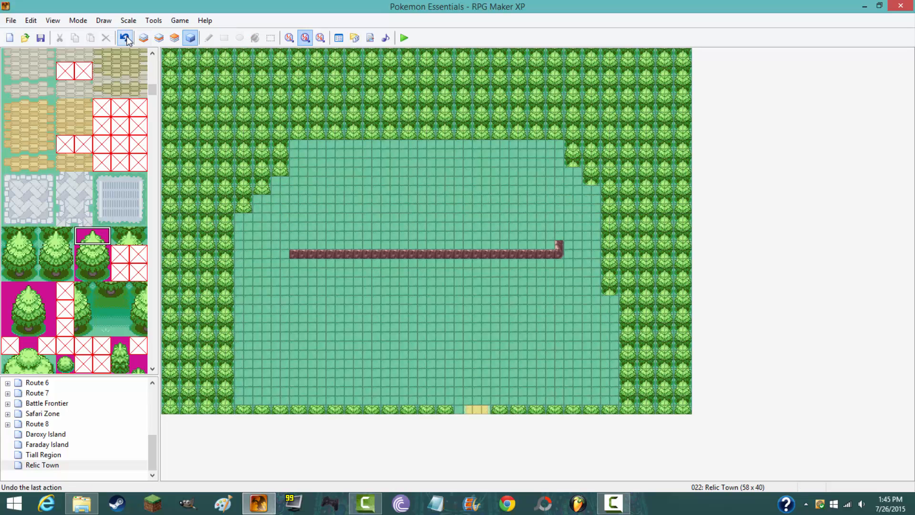
On the second layer, cap the cliff's left end with a corner piece and run a brown cliff side upward from it to near the upper trees
{"action": "left_click", "coordinate": [159, 38]}
{"action": "mouse_move", "coordinate": [151, 91]}
{"action": "left_mouse_down"}
{"action": "mouse_move", "coordinate": [157, 81]}
{"action": "mouse_move", "coordinate": [134, 128]}
{"action": "left_mouse_up"}
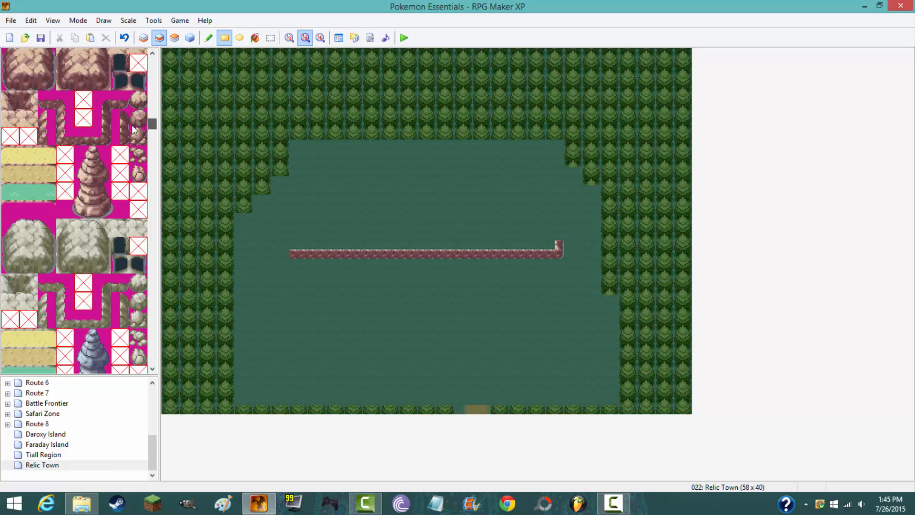
{"action": "left_click", "coordinate": [12, 82]}
{"action": "left_click", "coordinate": [153, 59]}
{"action": "left_click", "coordinate": [154, 59]}
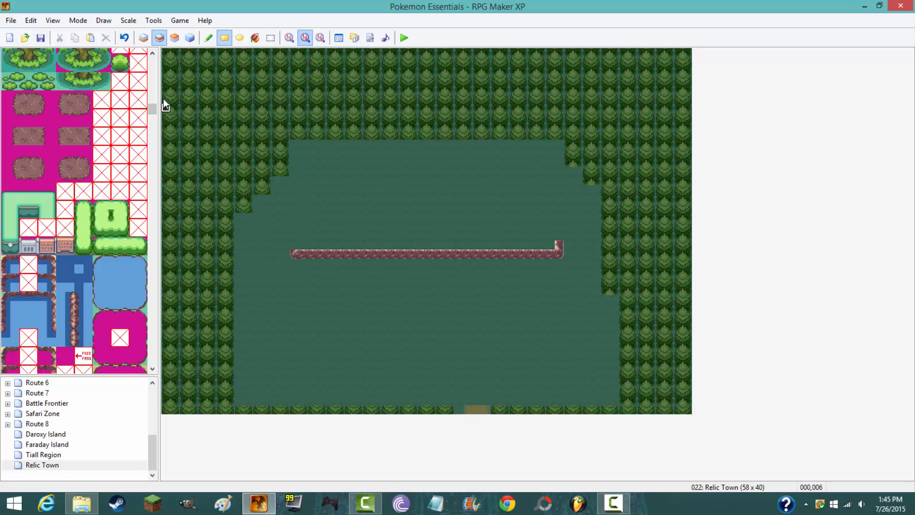
{"action": "scroll", "coordinate": [154, 112], "scroll_direction": "down", "scroll_amount": 8}
{"action": "left_click", "coordinate": [11, 201]}
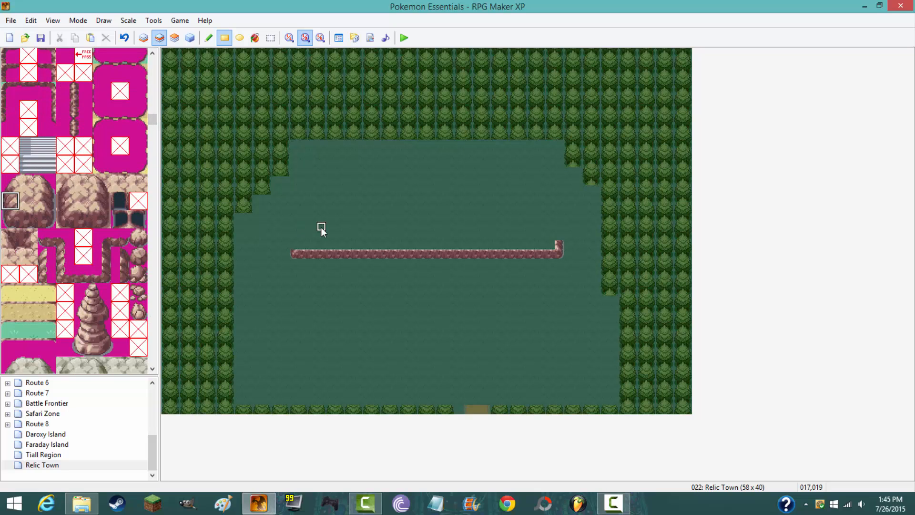
{"action": "left_click_drag", "start_coordinate": [294, 247], "coordinate": [292, 151]}
Close the plateau outline with a rocky top edge, rounded upper corners and a brown cliff side down the right
{"action": "left_click", "coordinate": [11, 183]}
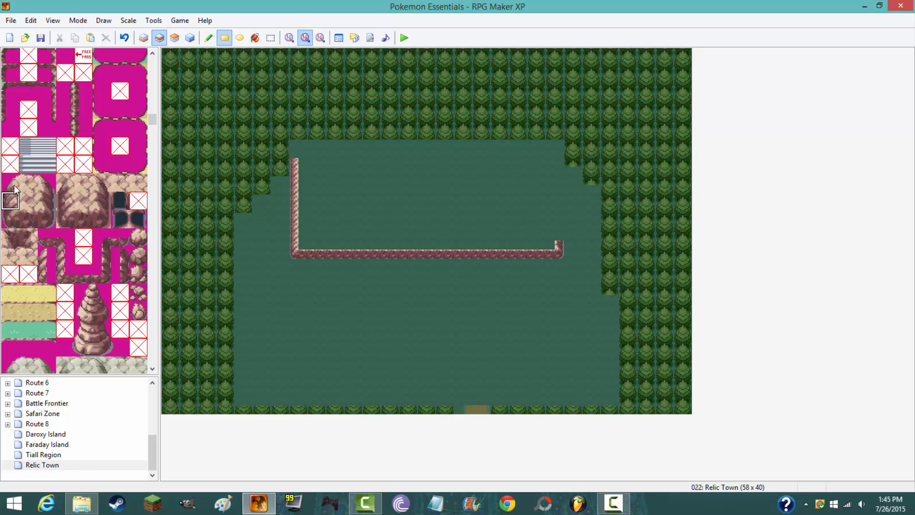
{"action": "left_click", "coordinate": [292, 153]}
{"action": "left_click_drag", "start_coordinate": [304, 154], "coordinate": [546, 155]}
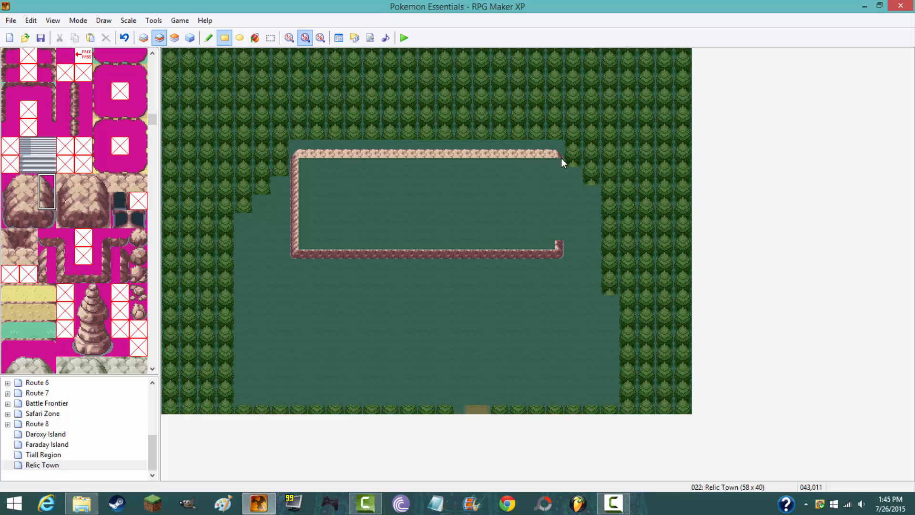
{"action": "left_click", "coordinate": [558, 159]}
{"action": "left_click", "coordinate": [46, 201]}
{"action": "left_click", "coordinate": [561, 234]}
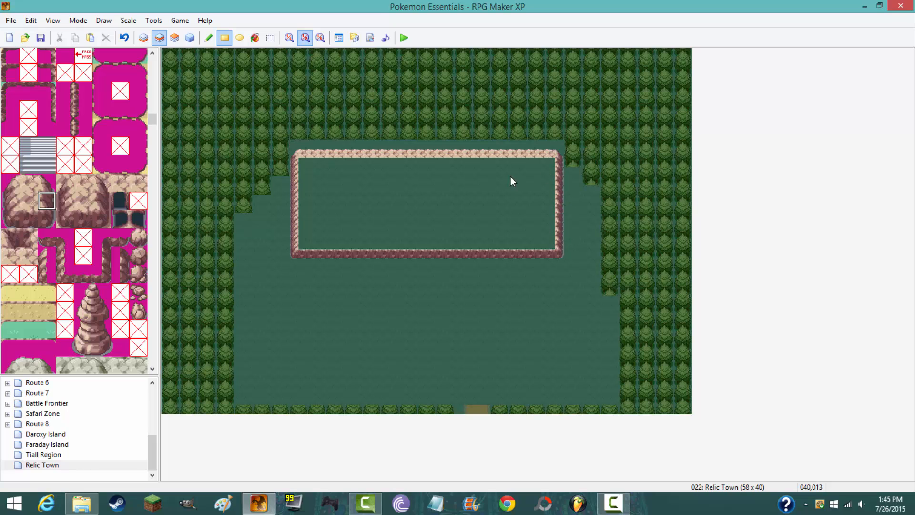
Replace the plateau's rocky top edge between the two upper corners with the thin cliff edge tile on the second layer
{"action": "left_click_drag", "start_coordinate": [510, 177], "coordinate": [505, 196]}
{"action": "scroll", "coordinate": [151, 124], "scroll_direction": "down", "scroll_amount": 2}
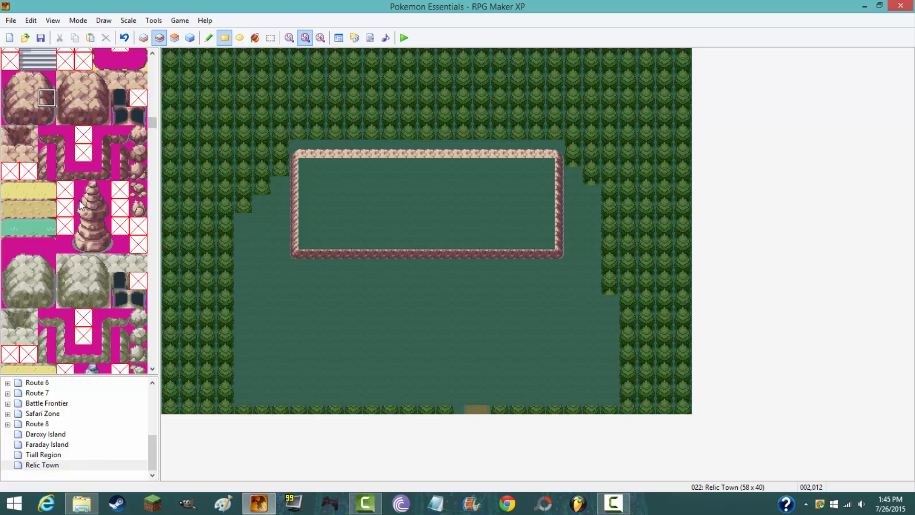
{"action": "left_click", "coordinate": [190, 37]}
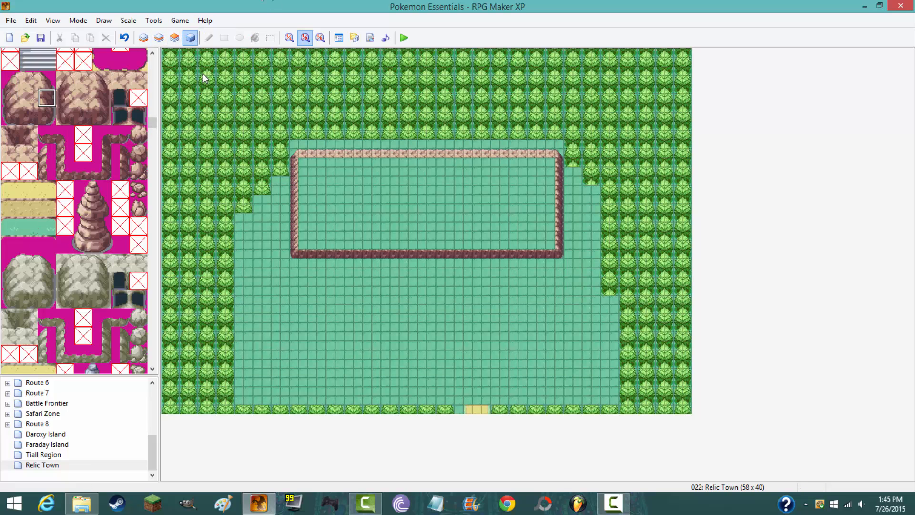
{"action": "left_click", "coordinate": [159, 38]}
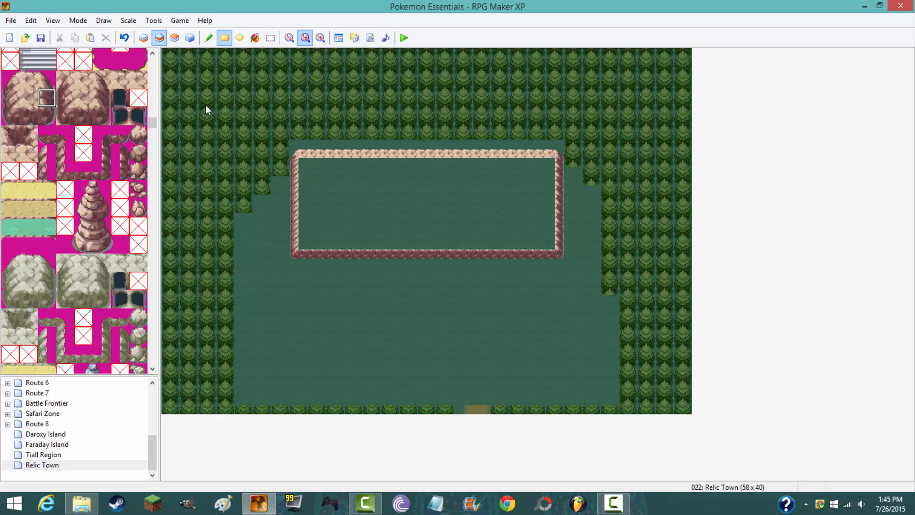
{"action": "left_click", "coordinate": [28, 226]}
{"action": "left_click", "coordinate": [29, 243]}
{"action": "left_click_drag", "start_coordinate": [302, 154], "coordinate": [545, 153]}
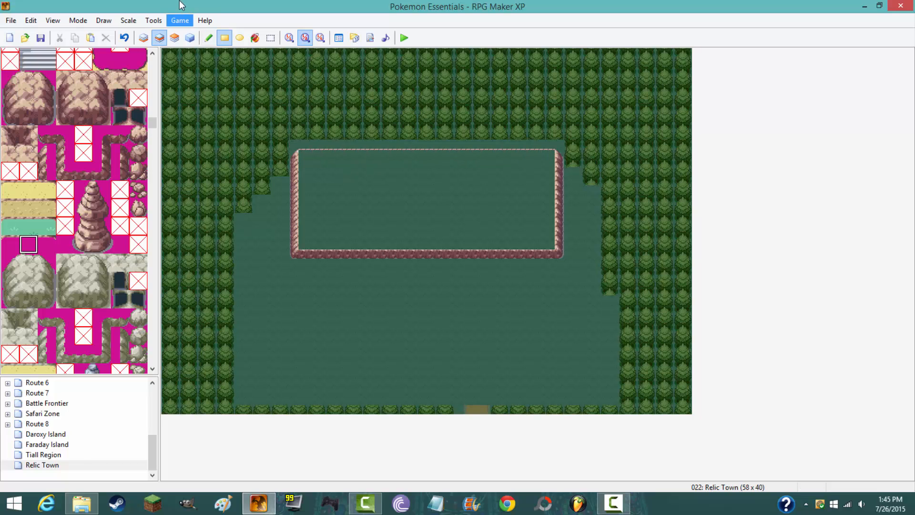
{"action": "left_click", "coordinate": [190, 38]}
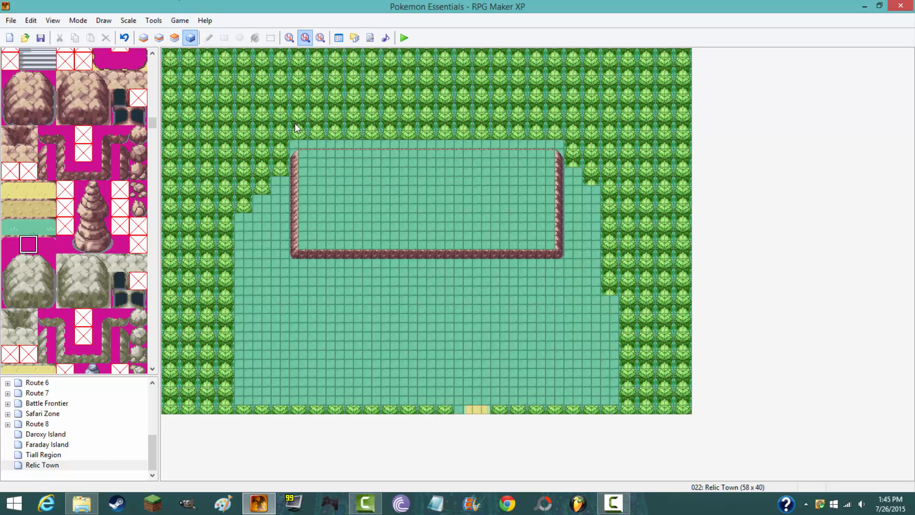
On the first layer, paint a row of pine trunk bases beneath the upper tree border along the plateau's top
{"action": "left_click", "coordinate": [159, 37]}
{"action": "left_click", "coordinate": [143, 42]}
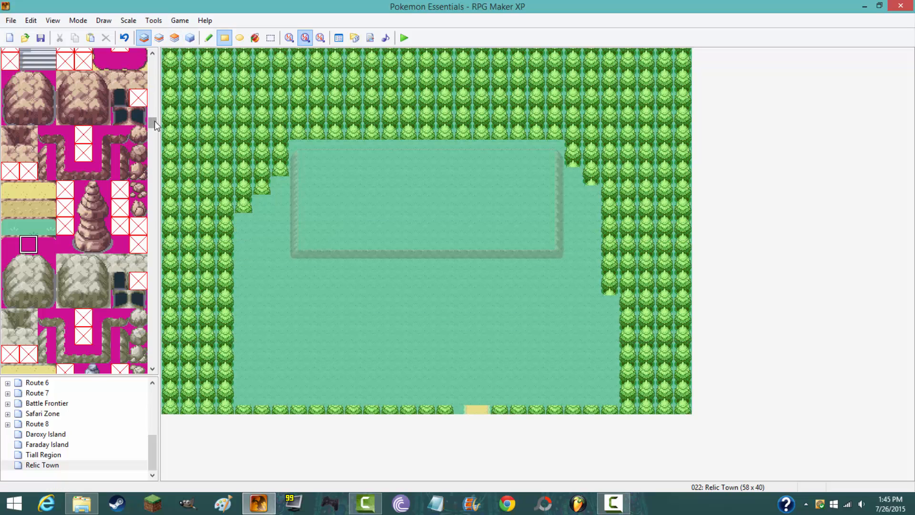
{"action": "left_click_drag", "start_coordinate": [152, 122], "coordinate": [151, 92]}
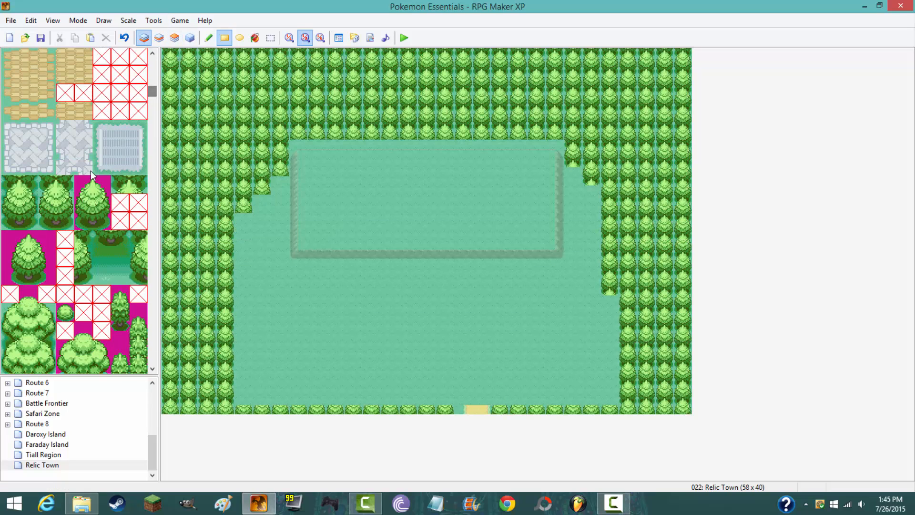
{"action": "left_click", "coordinate": [69, 224]}
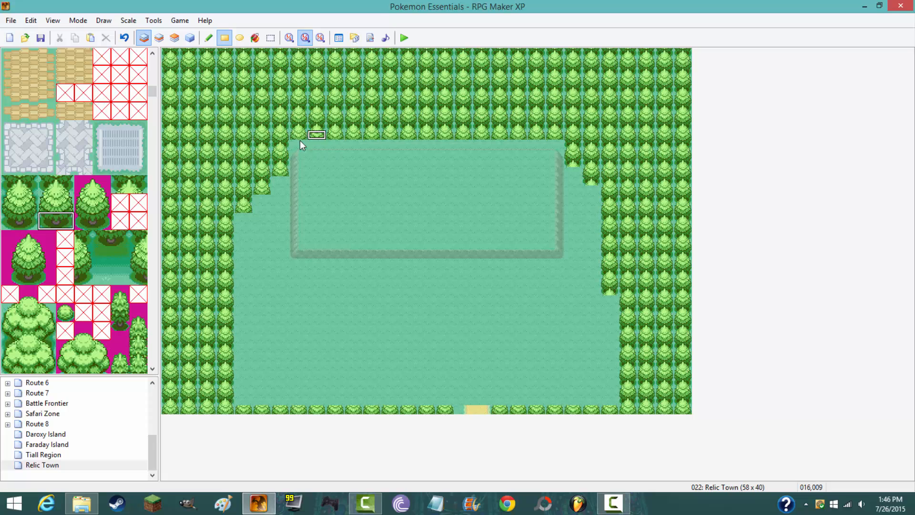
{"action": "left_click_drag", "start_coordinate": [299, 143], "coordinate": [553, 142]}
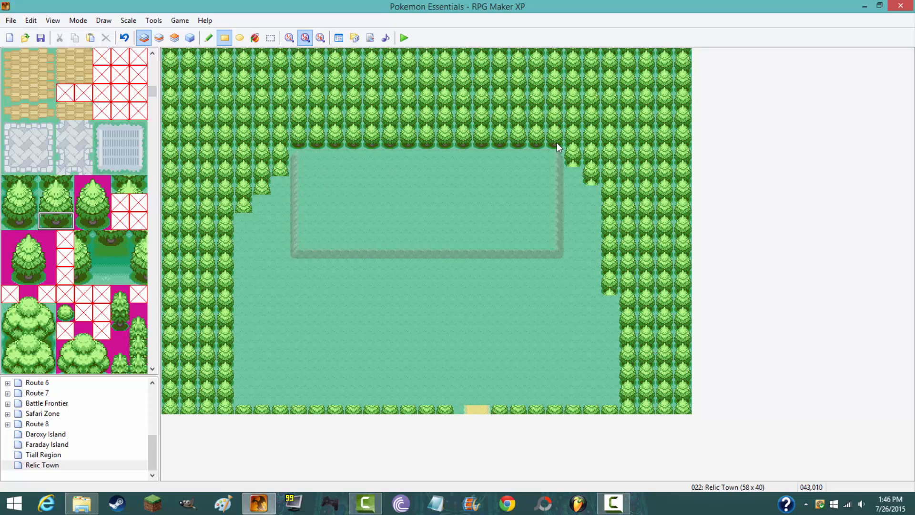
{"action": "left_click", "coordinate": [557, 142]}
Finish the stepped tree borders on both sides of the clearing with pine trunk bases beneath each exposed tree
{"action": "left_click_drag", "start_coordinate": [52, 200], "coordinate": [67, 200]}
{"action": "left_click_drag", "start_coordinate": [48, 220], "coordinate": [65, 220]}
{"action": "left_click", "coordinate": [241, 216]}
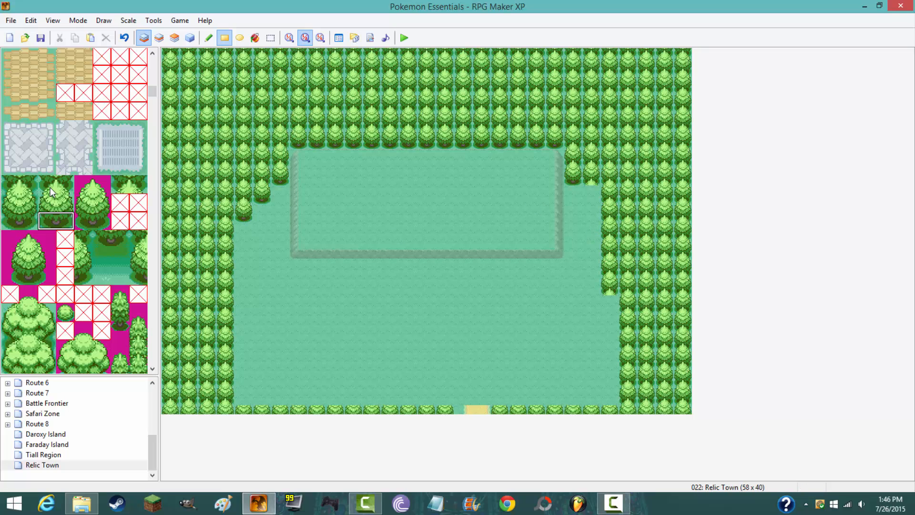
{"action": "left_click_drag", "start_coordinate": [48, 200], "coordinate": [62, 215]}
{"action": "left_click", "coordinate": [583, 200]}
{"action": "left_click", "coordinate": [608, 304]}
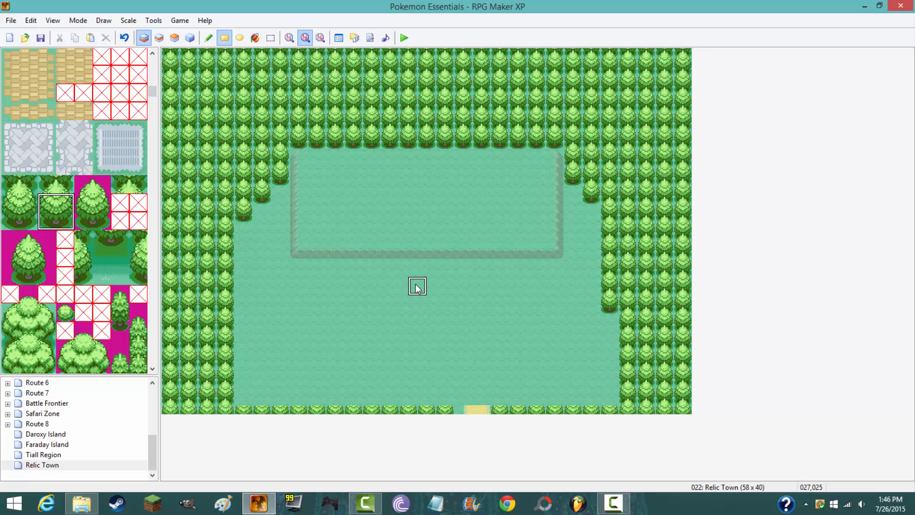
On the third layer, place a two-tile-wide staircase on the plateau's lower cliff edge, near its left end
{"action": "left_click", "coordinate": [190, 38]}
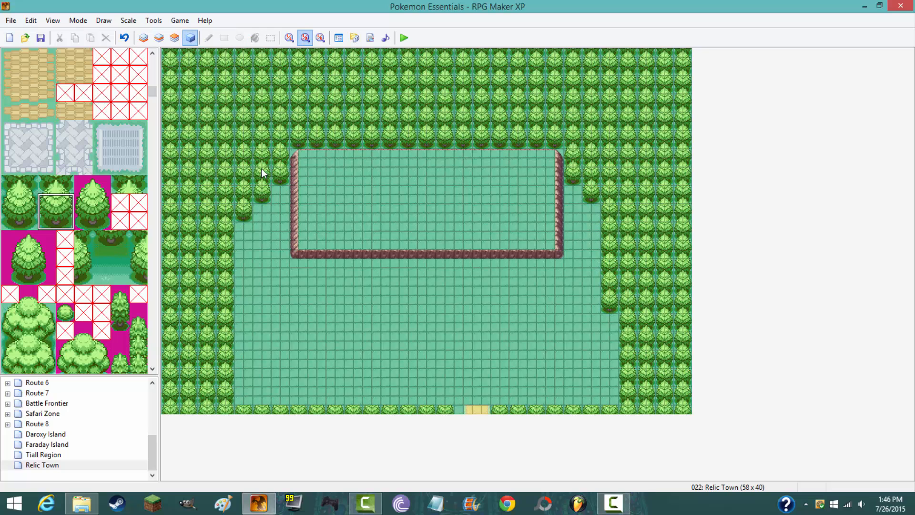
{"action": "left_click", "coordinate": [175, 37]}
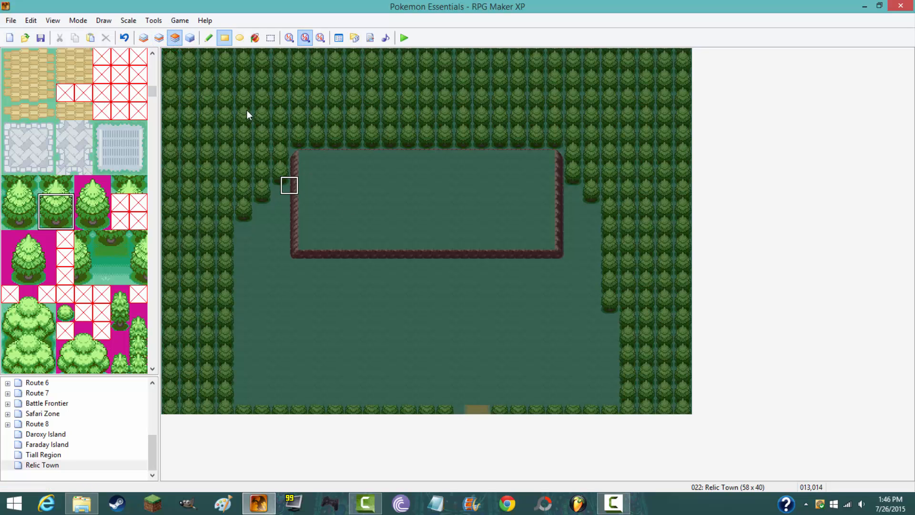
{"action": "left_click", "coordinate": [191, 38]}
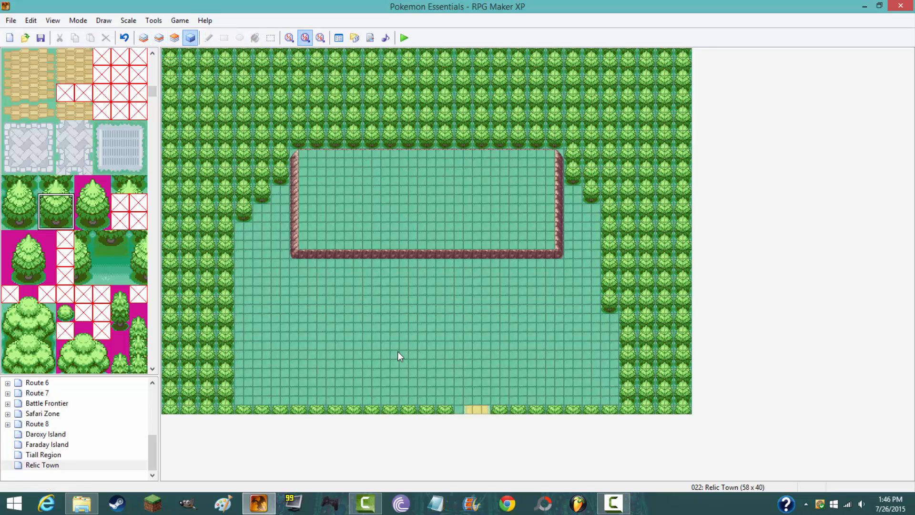
{"action": "left_click", "coordinate": [174, 37]}
{"action": "left_click_drag", "start_coordinate": [153, 91], "coordinate": [150, 117]}
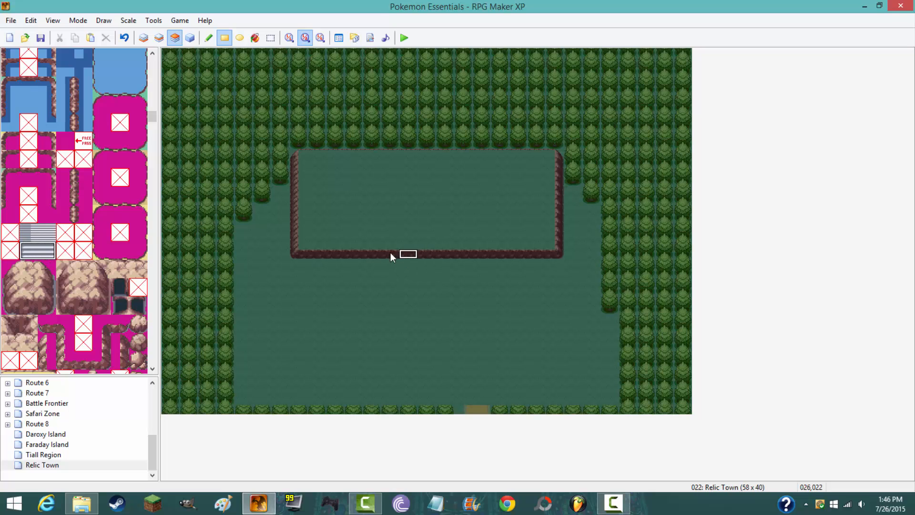
{"action": "left_click", "coordinate": [349, 255]}
{"action": "left_click", "coordinate": [190, 39]}
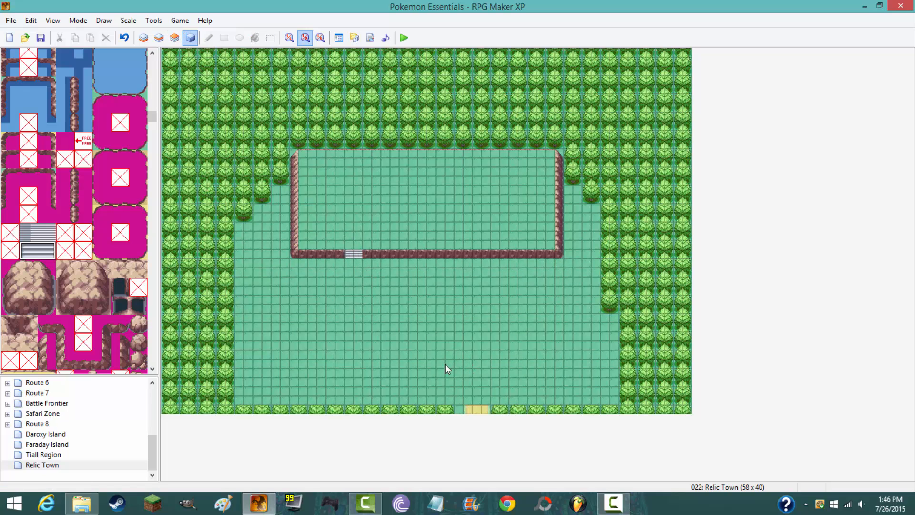
On the first layer, thicken the bottom pine border by two tile rows on both sides of the entrance gap
{"action": "left_click", "coordinate": [159, 38]}
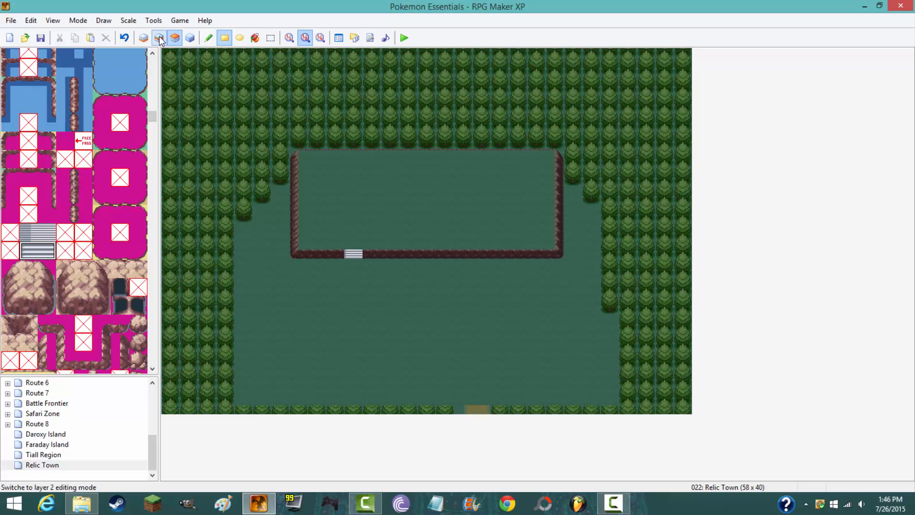
{"action": "left_click", "coordinate": [144, 38]}
{"action": "mouse_move", "coordinate": [151, 120]}
{"action": "left_mouse_down"}
{"action": "mouse_move", "coordinate": [148, 70]}
{"action": "mouse_move", "coordinate": [150, 103]}
{"action": "left_mouse_up"}
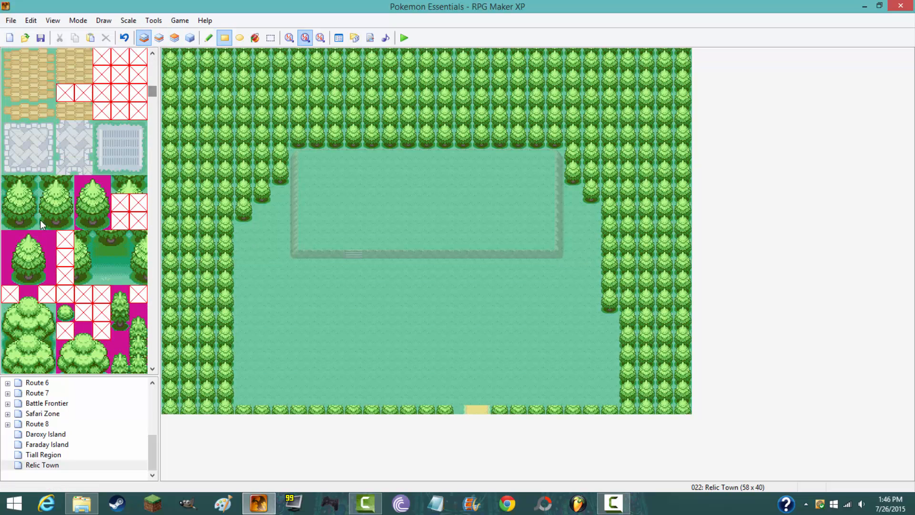
{"action": "left_click_drag", "start_coordinate": [46, 204], "coordinate": [64, 202]}
{"action": "left_click", "coordinate": [242, 403]}
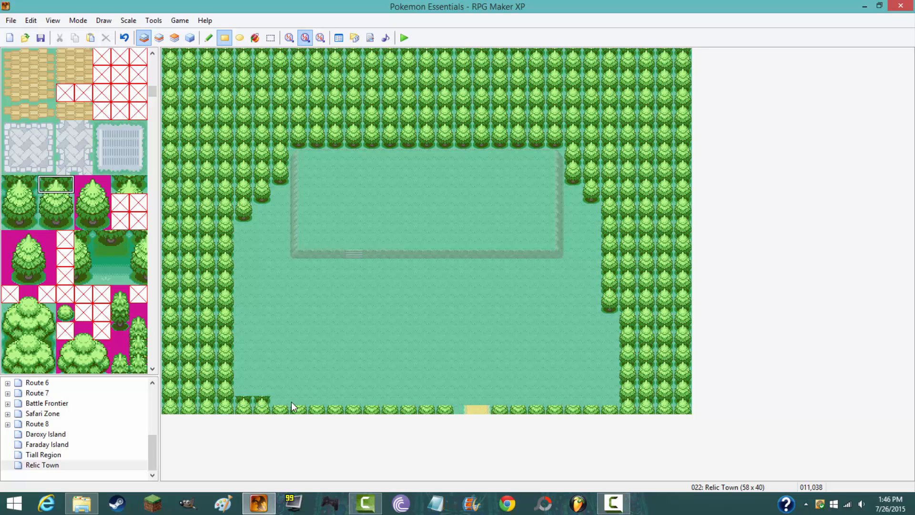
{"action": "left_click_drag", "start_coordinate": [291, 403], "coordinate": [443, 402]}
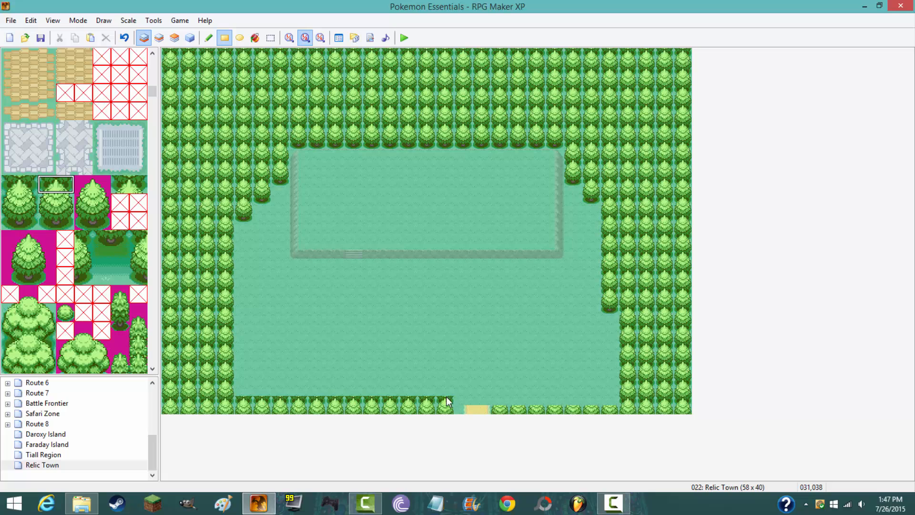
{"action": "left_click", "coordinate": [498, 403]}
{"action": "left_click", "coordinate": [533, 405]}
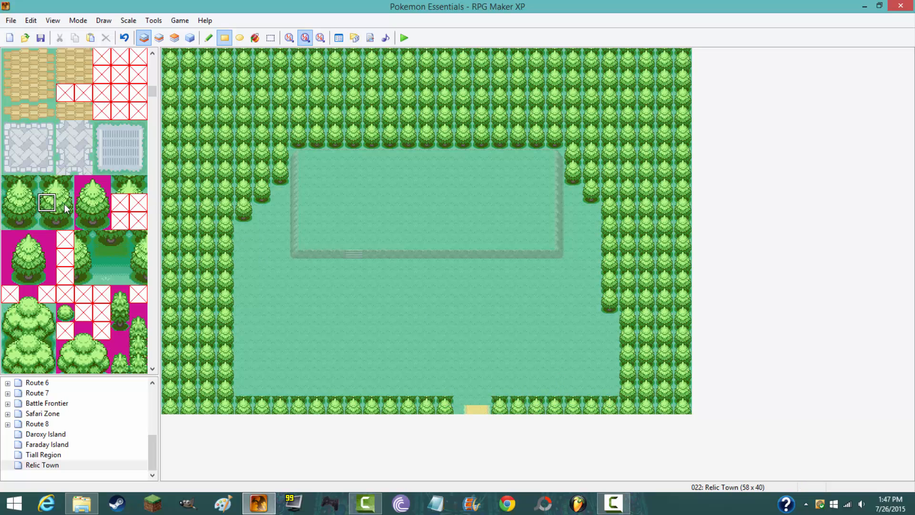
{"action": "left_click_drag", "start_coordinate": [65, 208], "coordinate": [48, 204]}
{"action": "left_click_drag", "start_coordinate": [239, 395], "coordinate": [391, 392]}
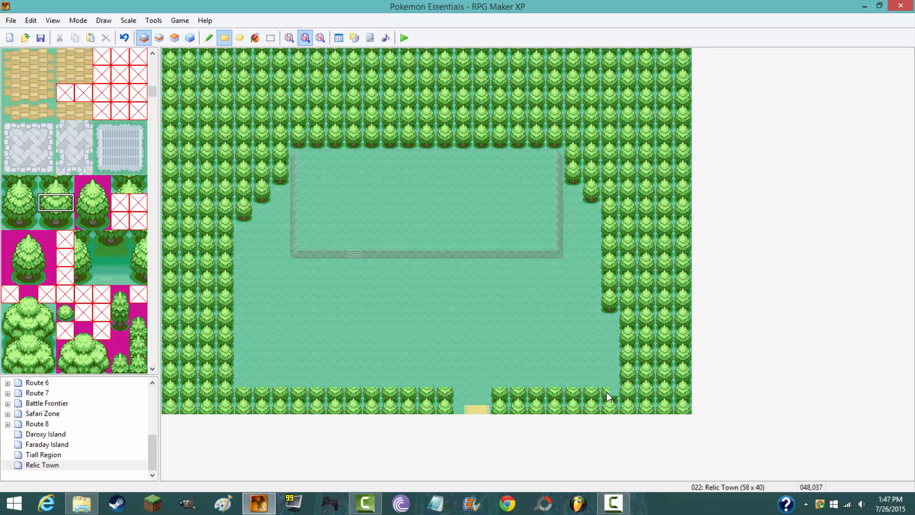
On the third layer, add transparent pine treetops above the bottom tree border on both sides of the entrance, and view all layers together
{"action": "left_click", "coordinate": [174, 38]}
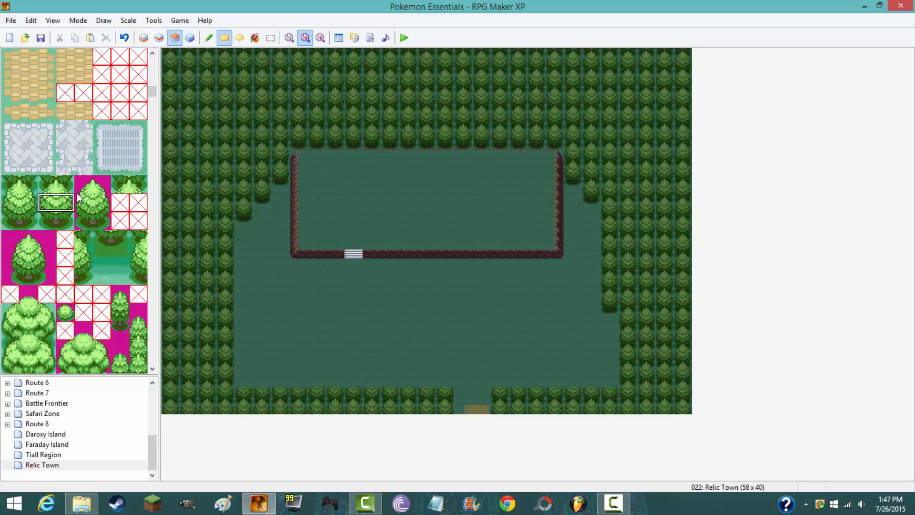
{"action": "left_click", "coordinate": [84, 184]}
{"action": "left_click_drag", "start_coordinate": [101, 189], "coordinate": [102, 187]}
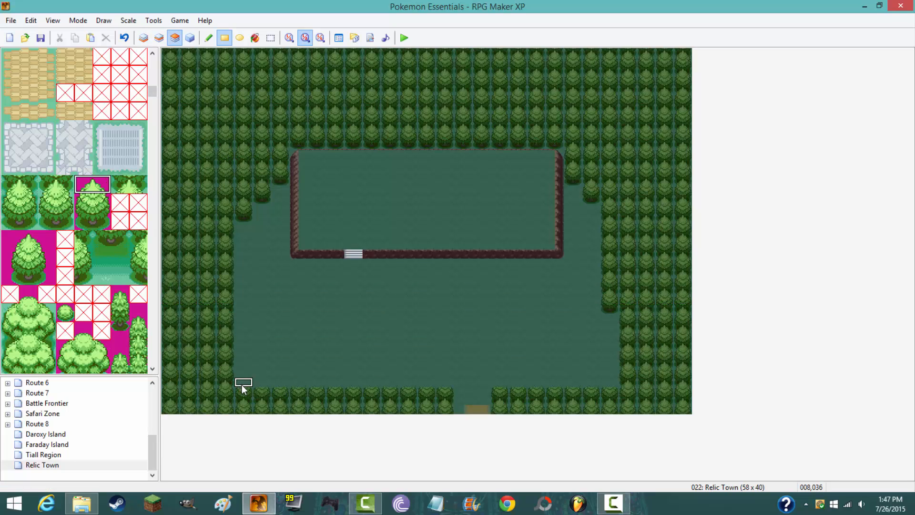
{"action": "left_click_drag", "start_coordinate": [402, 382], "coordinate": [450, 387]}
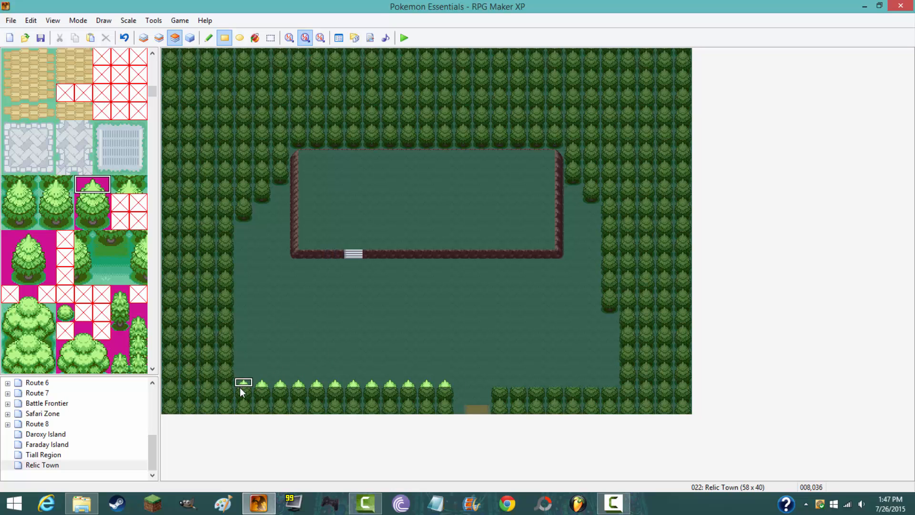
{"action": "left_click", "coordinate": [159, 37]}
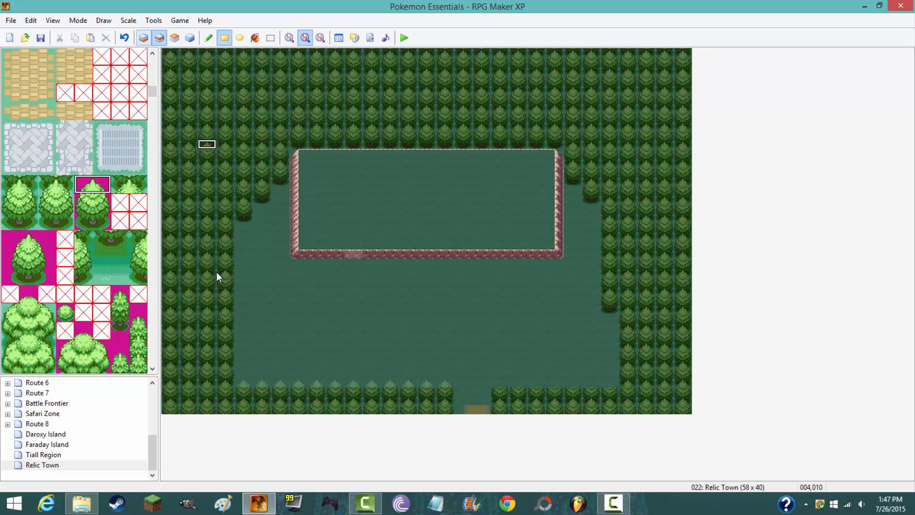
{"action": "left_click", "coordinate": [175, 37]}
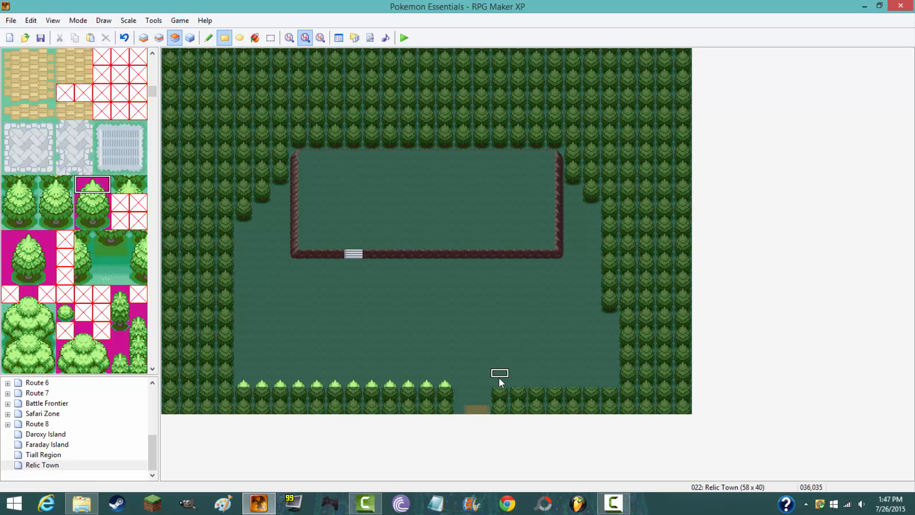
{"action": "left_click_drag", "start_coordinate": [510, 386], "coordinate": [599, 383]}
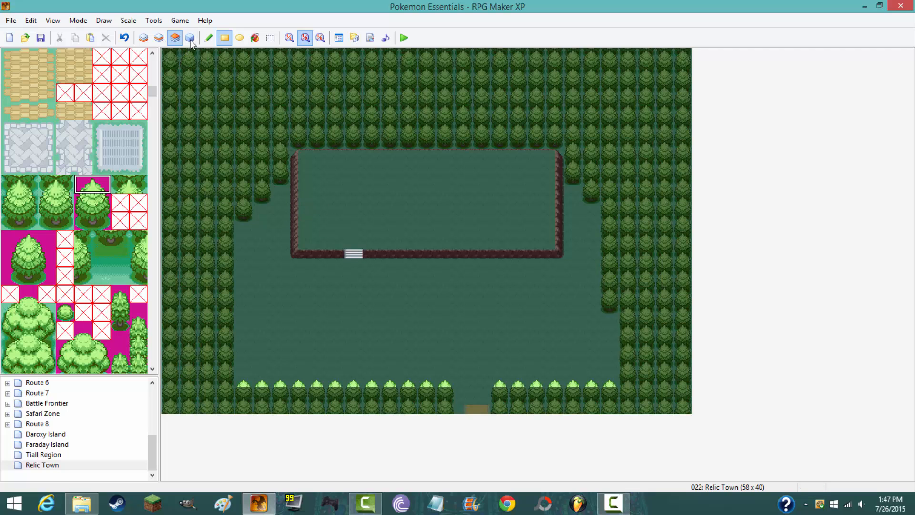
{"action": "key", "text": "F8"}
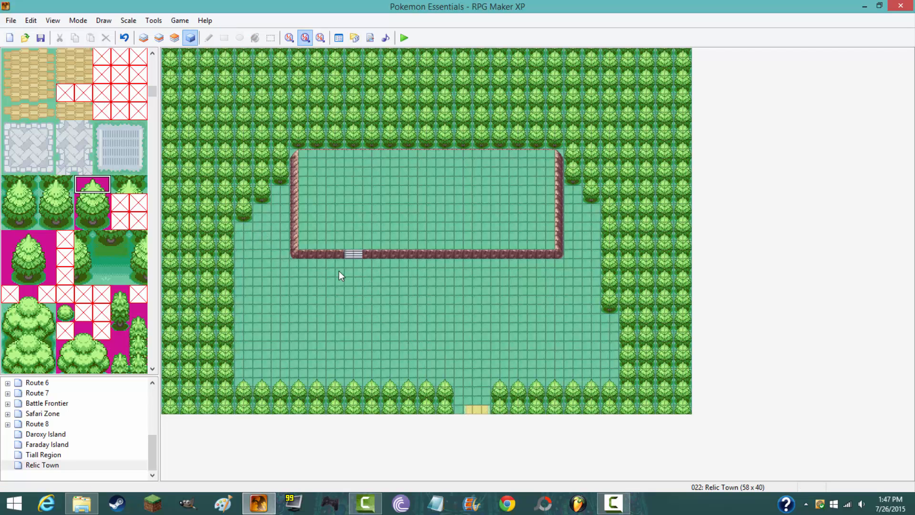
{"action": "left_click", "coordinate": [159, 38]}
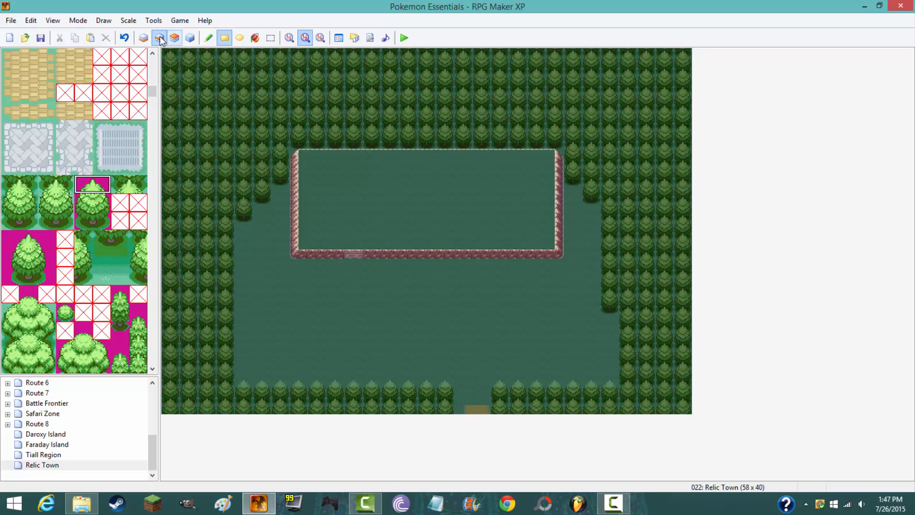
{"action": "key", "text": "F7"}
{"action": "key", "text": "F8"}
{"action": "key", "text": "F6"}
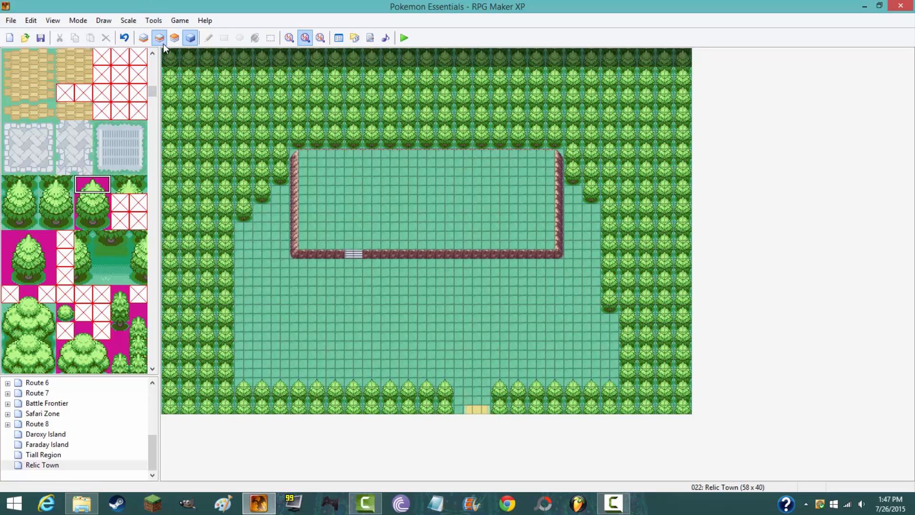
On the first layer, build stepped rows of pine trunk bases above the bottom tree border on both sides of the entrance
{"action": "left_click", "coordinate": [144, 38]}
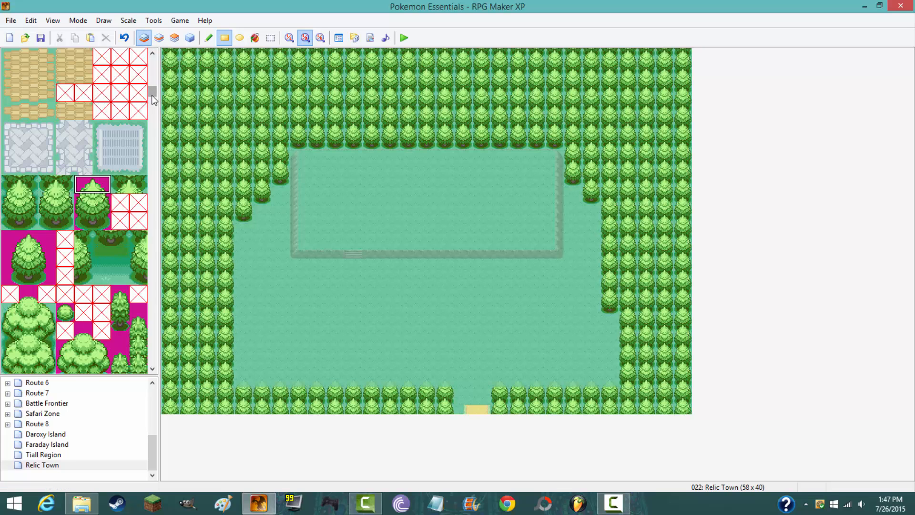
{"action": "scroll", "coordinate": [152, 91], "scroll_direction": "up", "scroll_amount": 1}
{"action": "left_click", "coordinate": [87, 241]}
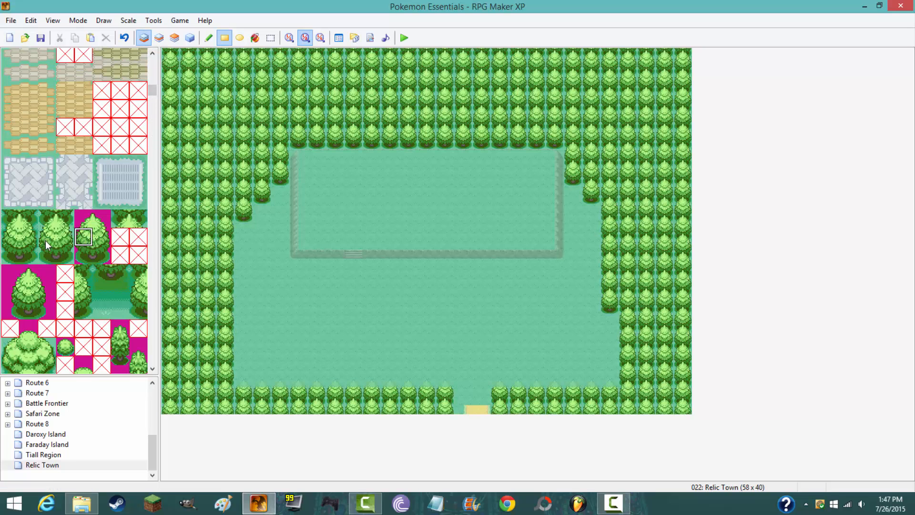
{"action": "left_click_drag", "start_coordinate": [45, 240], "coordinate": [67, 257]}
{"action": "left_click", "coordinate": [241, 374]}
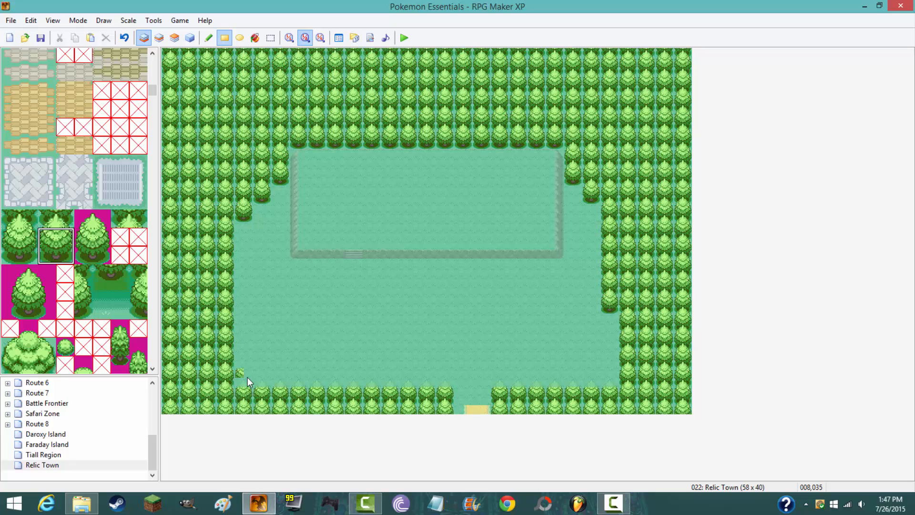
{"action": "left_click_drag", "start_coordinate": [247, 376], "coordinate": [375, 385]}
{"action": "left_click_drag", "start_coordinate": [240, 354], "coordinate": [258, 363]}
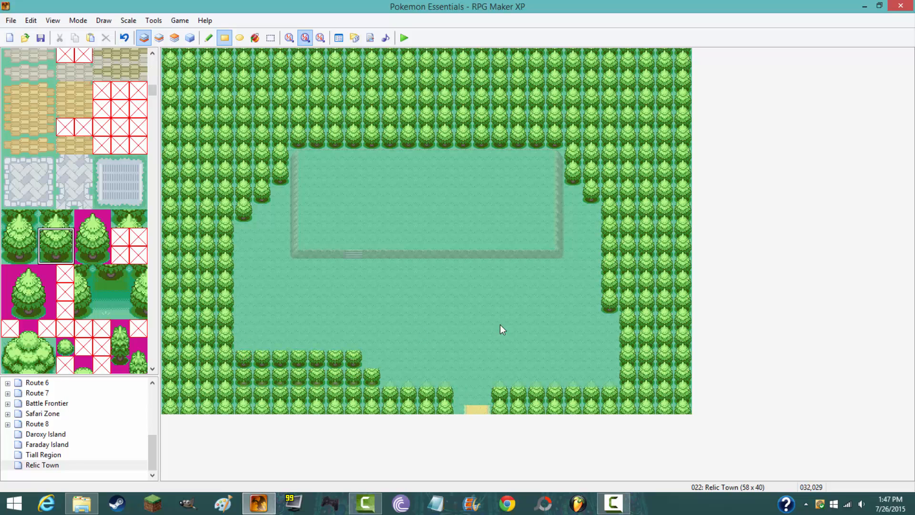
{"action": "left_click", "coordinate": [498, 376]}
{"action": "left_click_drag", "start_coordinate": [499, 376], "coordinate": [609, 381]}
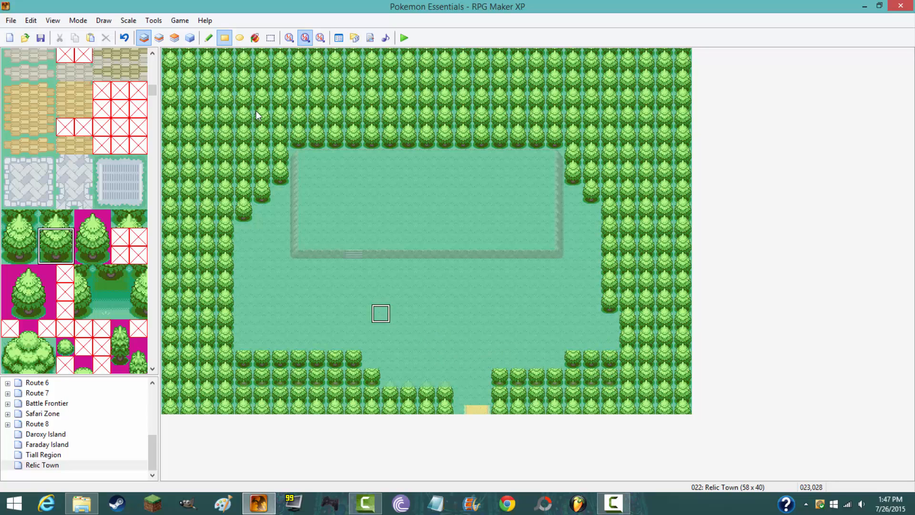
On the third layer, add transparent pine treetops above the exposed trees of the new stepped rows on both sides
{"action": "left_click", "coordinate": [174, 37]}
{"action": "left_click", "coordinate": [53, 217]}
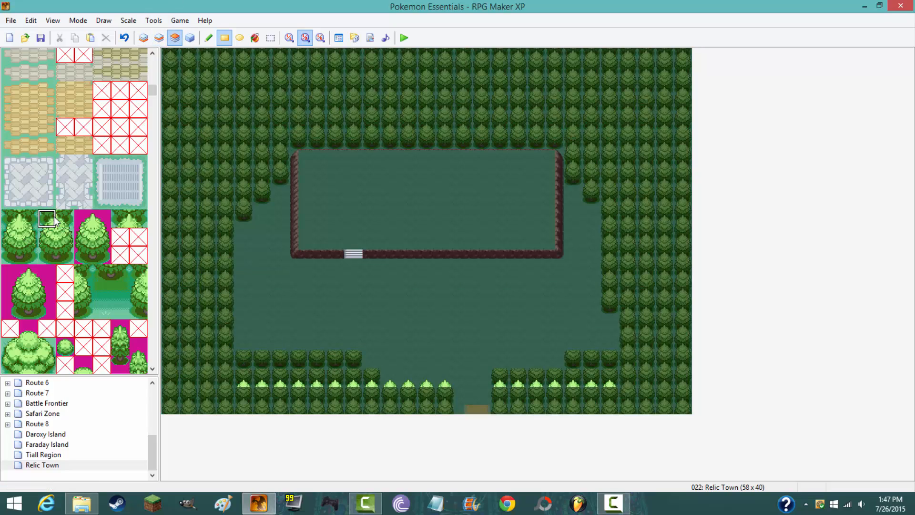
{"action": "left_click", "coordinate": [93, 219]}
{"action": "left_click_drag", "start_coordinate": [240, 351], "coordinate": [353, 354]}
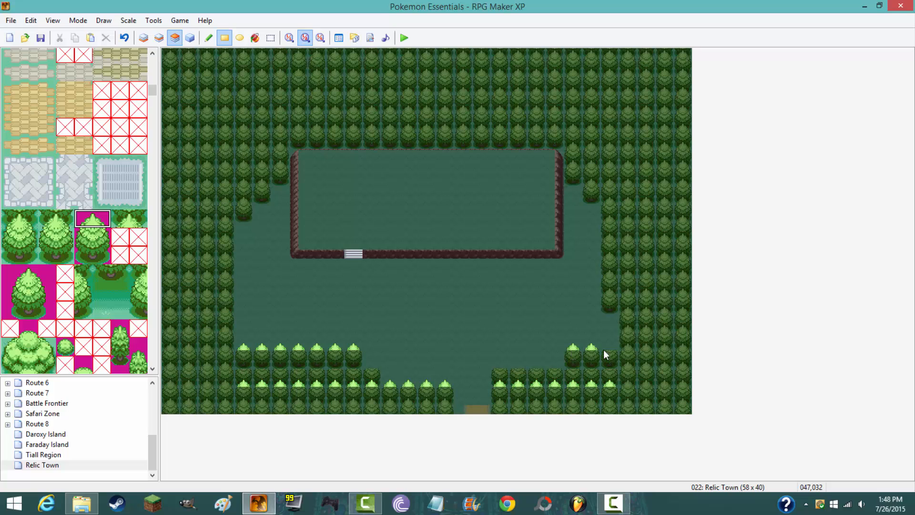
{"action": "left_click", "coordinate": [612, 351]}
{"action": "left_click_drag", "start_coordinate": [501, 368], "coordinate": [555, 365]}
{"action": "left_click", "coordinate": [370, 362]}
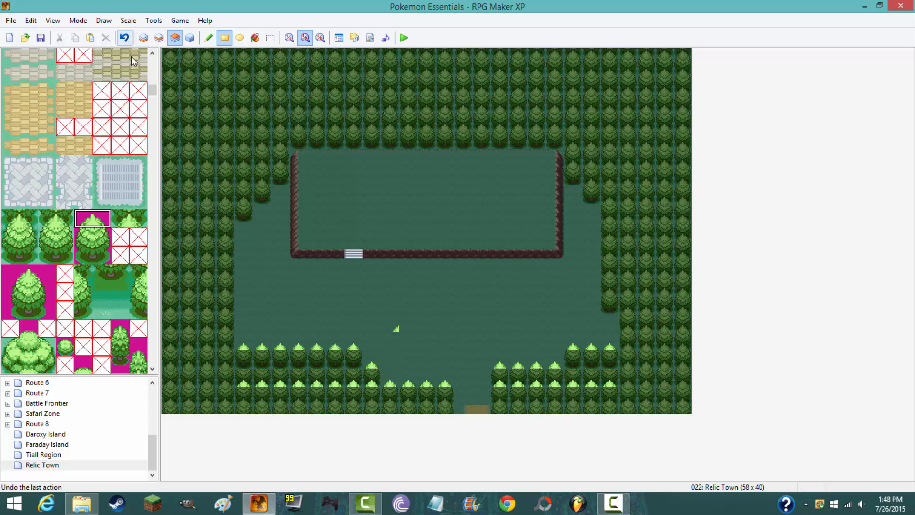
{"action": "left_click", "coordinate": [90, 226]}
{"action": "left_click", "coordinate": [403, 311]}
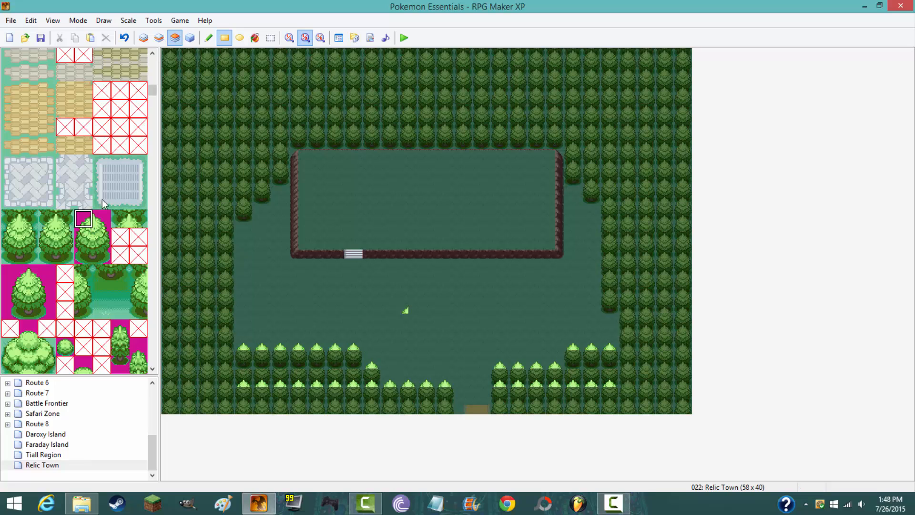
{"action": "left_click", "coordinate": [125, 40]}
On the first layer, fill the joins between the new stacked tree rows with overlapping treetop tiles, and view all layers together
{"action": "left_click", "coordinate": [160, 38]}
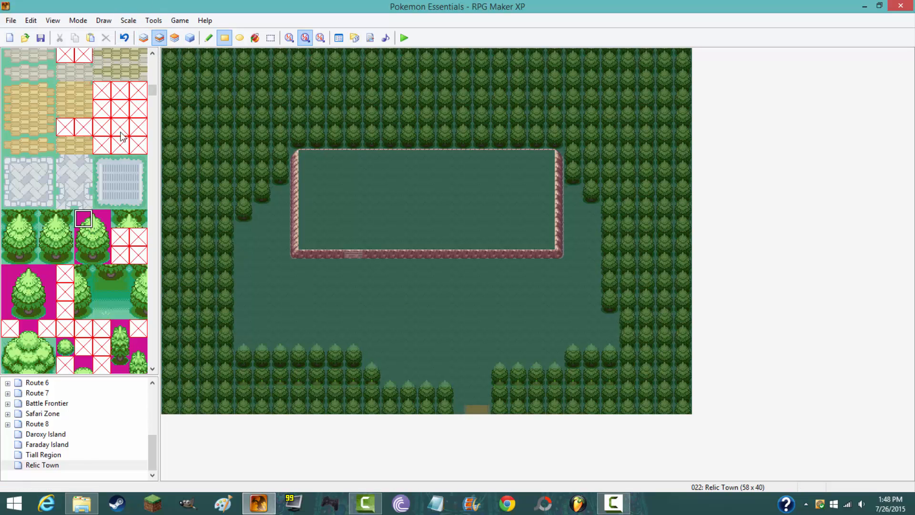
{"action": "left_click", "coordinate": [143, 37]}
{"action": "left_click_drag", "start_coordinate": [46, 218], "coordinate": [64, 218]}
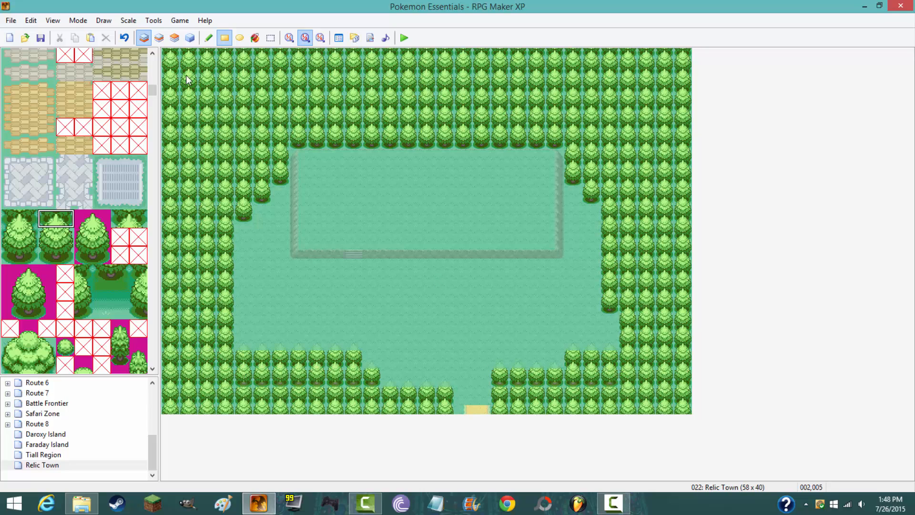
{"action": "left_click", "coordinate": [190, 40]}
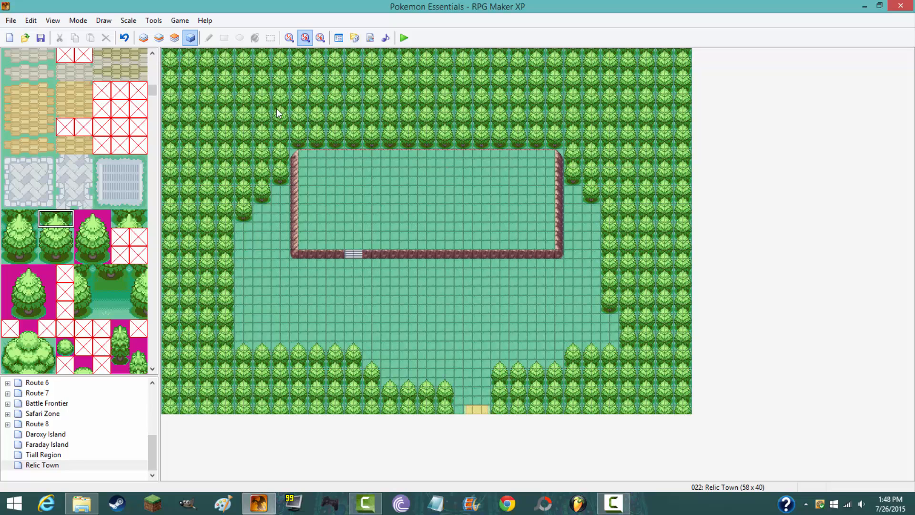
On the first layer, add stepped pine trees in the clearing's lower-left corner, with a single tree above a row of three
{"action": "left_click", "coordinate": [175, 40]}
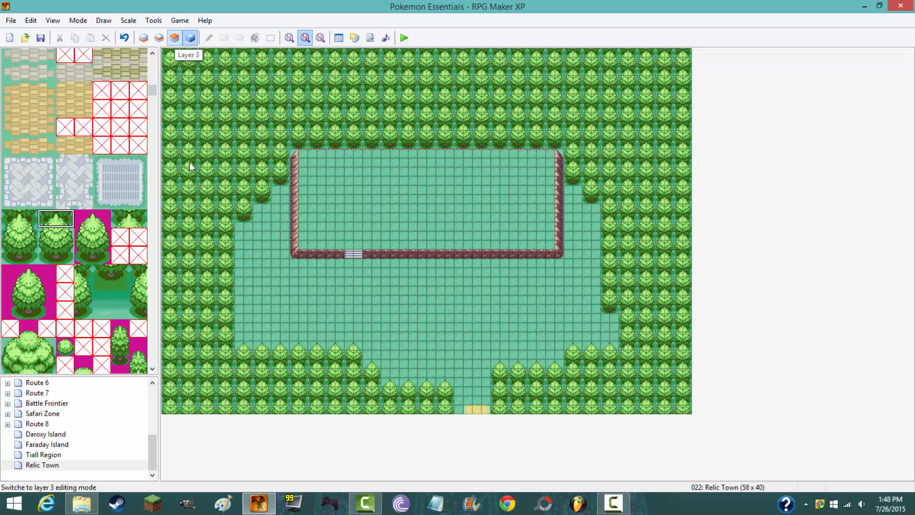
{"action": "left_click", "coordinate": [175, 37]}
{"action": "left_click", "coordinate": [159, 38]}
{"action": "left_click", "coordinate": [144, 38]}
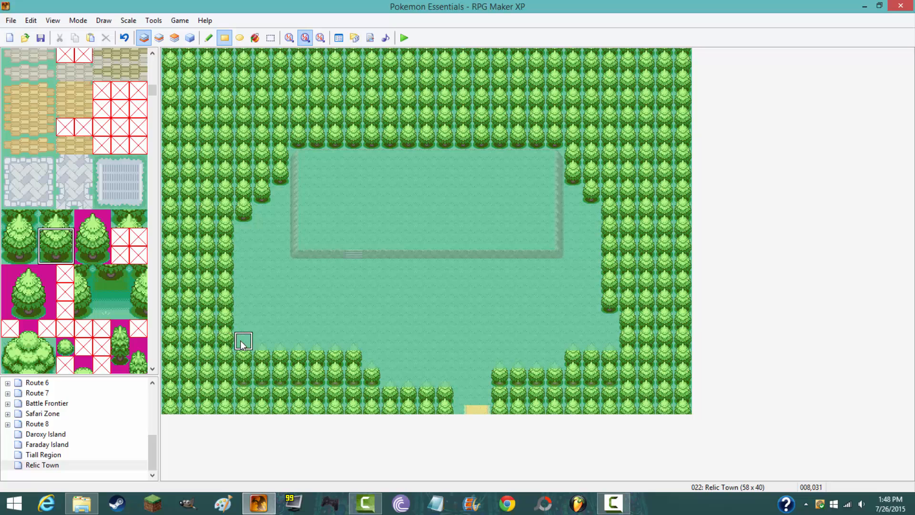
{"action": "left_click", "coordinate": [263, 351]}
{"action": "left_click", "coordinate": [281, 351]}
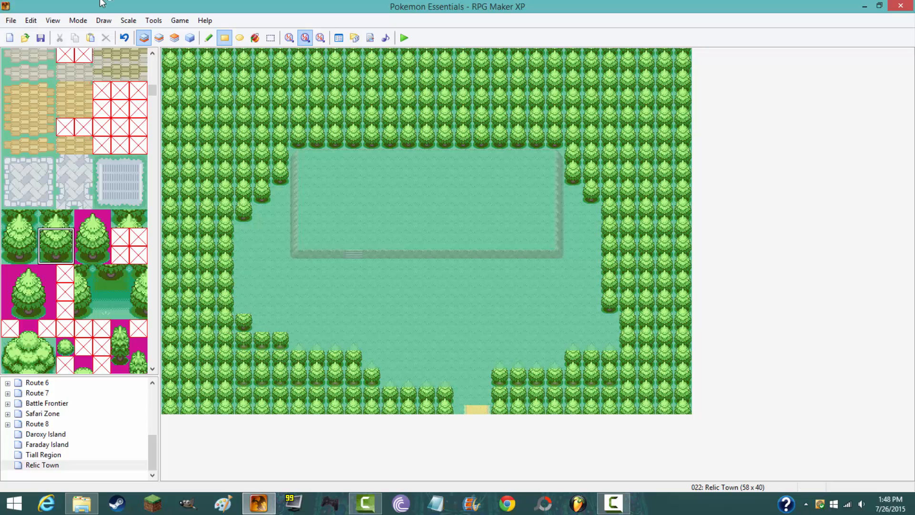
On the third layer, add transparent treetops to the stepped trees in the clearing's lower-left corner, and view all layers together
{"action": "left_click", "coordinate": [174, 37]}
{"action": "left_click_drag", "start_coordinate": [84, 218], "coordinate": [102, 218]}
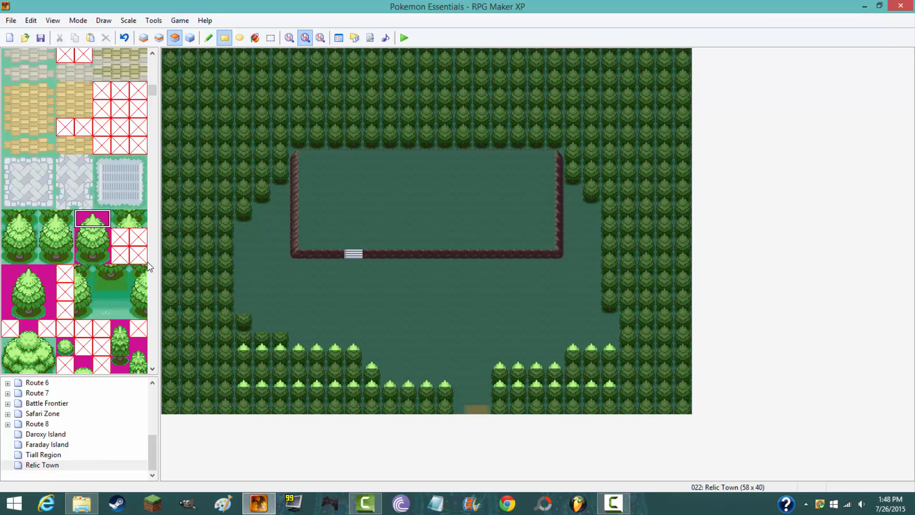
{"action": "mouse_move", "coordinate": [244, 312]}
{"action": "left_mouse_down"}
{"action": "mouse_move", "coordinate": [239, 331]}
{"action": "mouse_move", "coordinate": [279, 334]}
{"action": "left_mouse_up"}
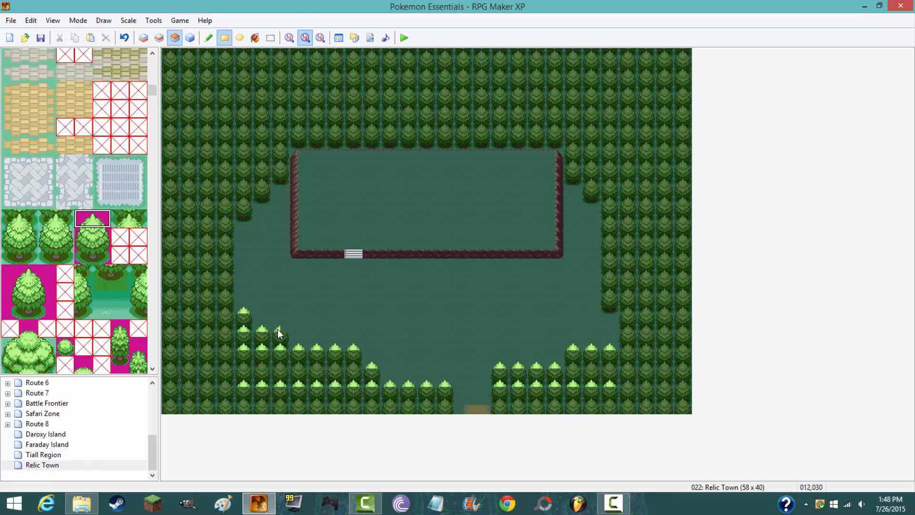
{"action": "left_click", "coordinate": [190, 38]}
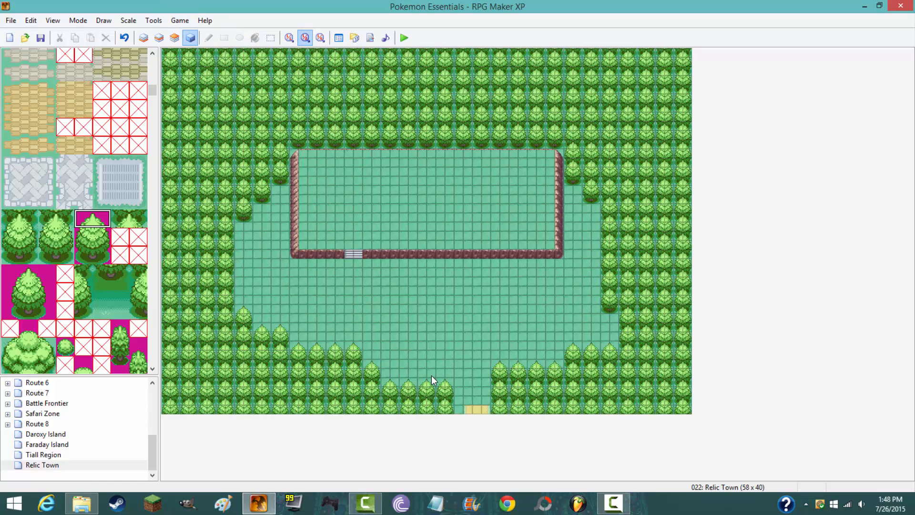
{"action": "left_click", "coordinate": [284, 126]}
{"action": "left_click", "coordinate": [175, 37]}
{"action": "left_click", "coordinate": [190, 37]}
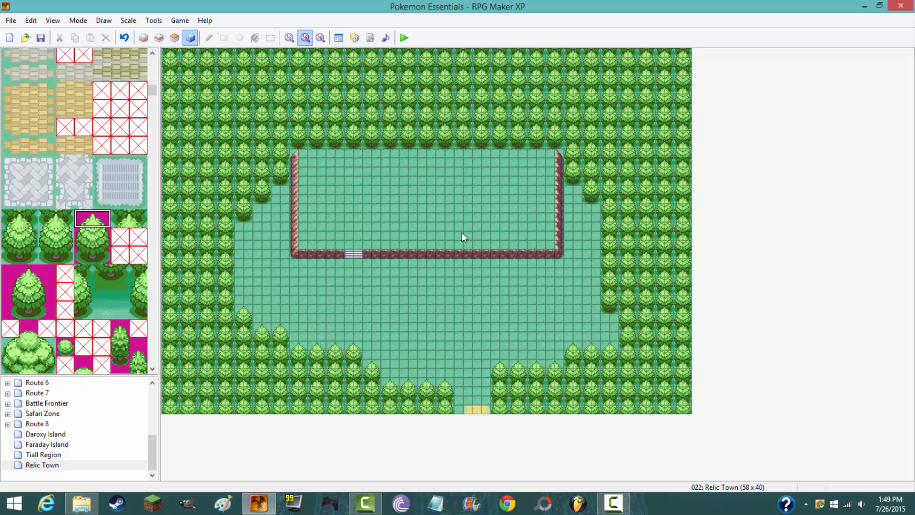
On the first layer, extend the three-tile-wide sand path north from the entrance, past the lower tree rows
{"action": "left_click", "coordinate": [174, 38]}
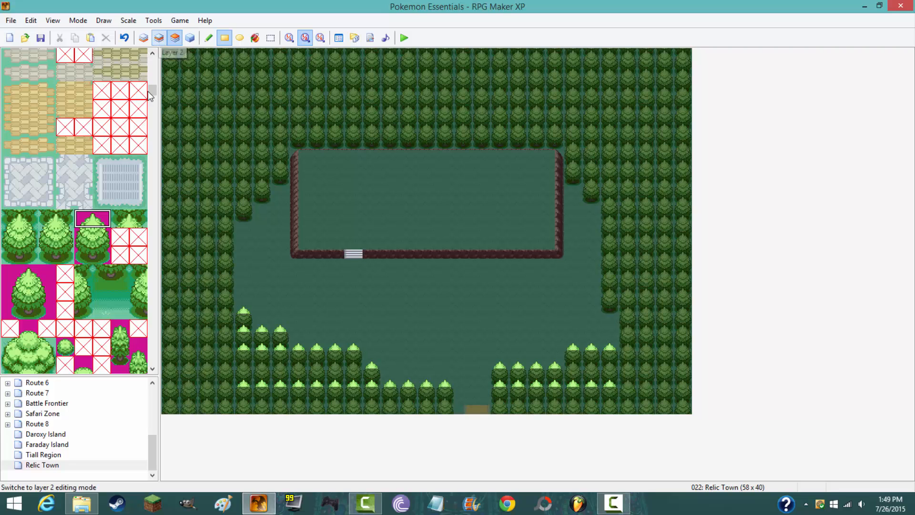
{"action": "left_click_drag", "start_coordinate": [153, 90], "coordinate": [155, 68]}
{"action": "key", "text": "F5"}
{"action": "left_click", "coordinate": [65, 149]}
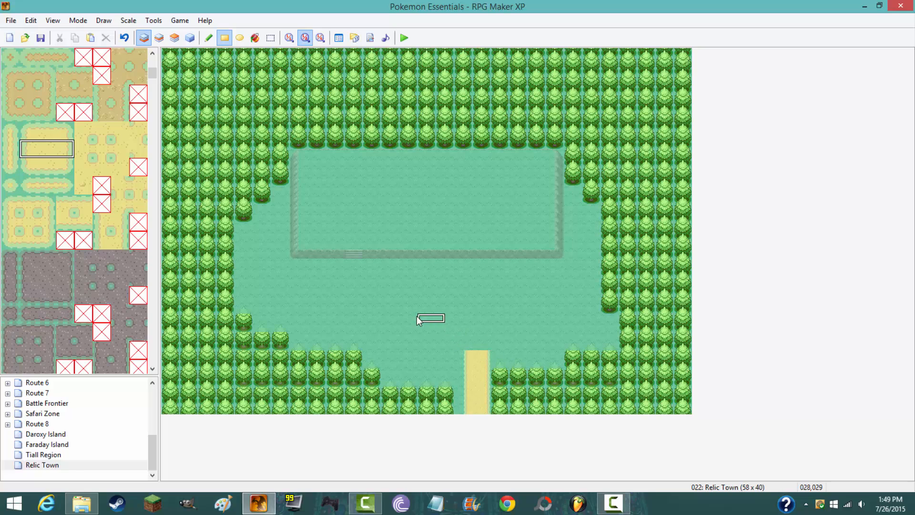
Replace the left edge tile at the sand path's upper end with plain sand, trying several sand tiles
{"action": "left_click", "coordinate": [174, 37]}
{"action": "left_click", "coordinate": [85, 132]}
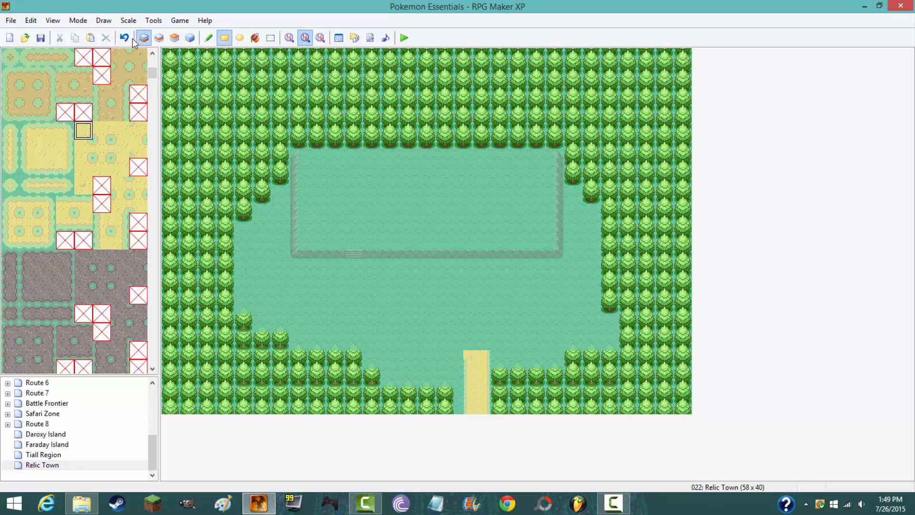
{"action": "left_click", "coordinate": [117, 153]}
{"action": "left_click", "coordinate": [118, 137]}
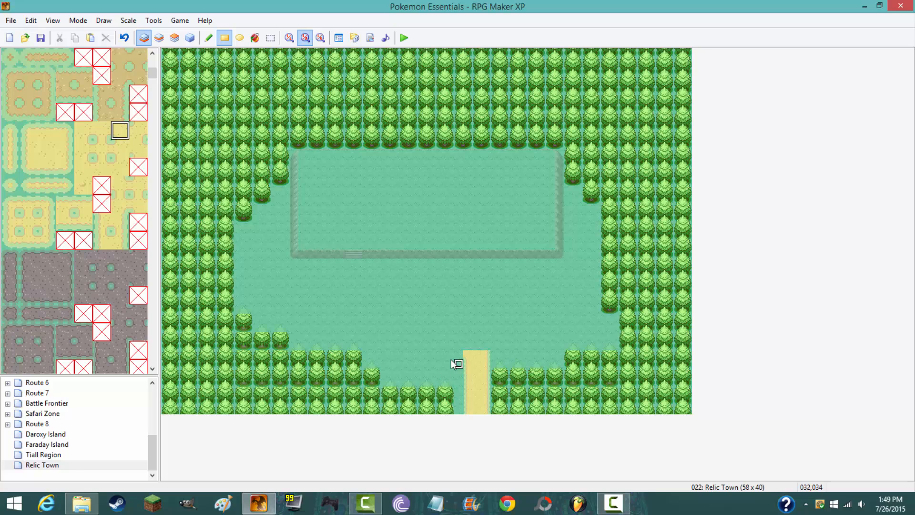
{"action": "left_click", "coordinate": [60, 148]}
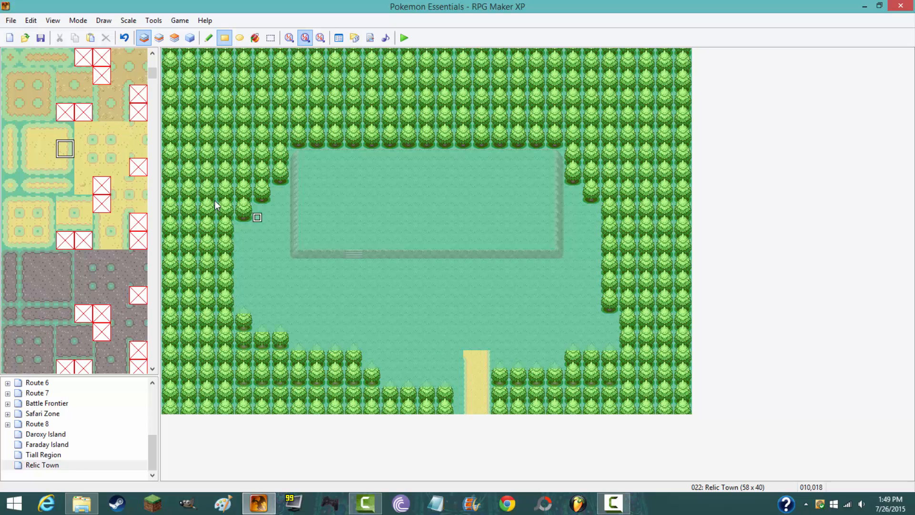
{"action": "left_click", "coordinate": [116, 135]}
{"action": "left_click", "coordinate": [83, 167]}
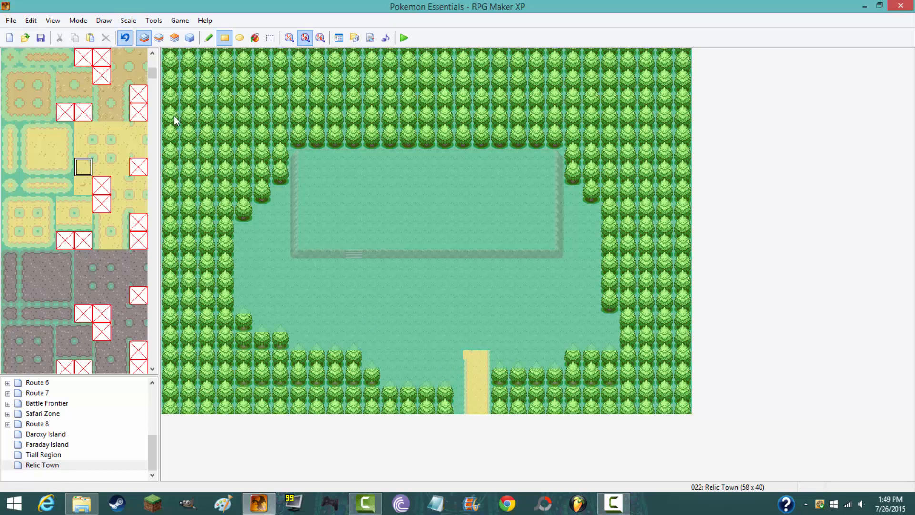
Close the sand path's upper end with top-edge tiles and run it west as a three-tile-high strip toward the left trees
{"action": "left_click_drag", "start_coordinate": [54, 134], "coordinate": [72, 151]}
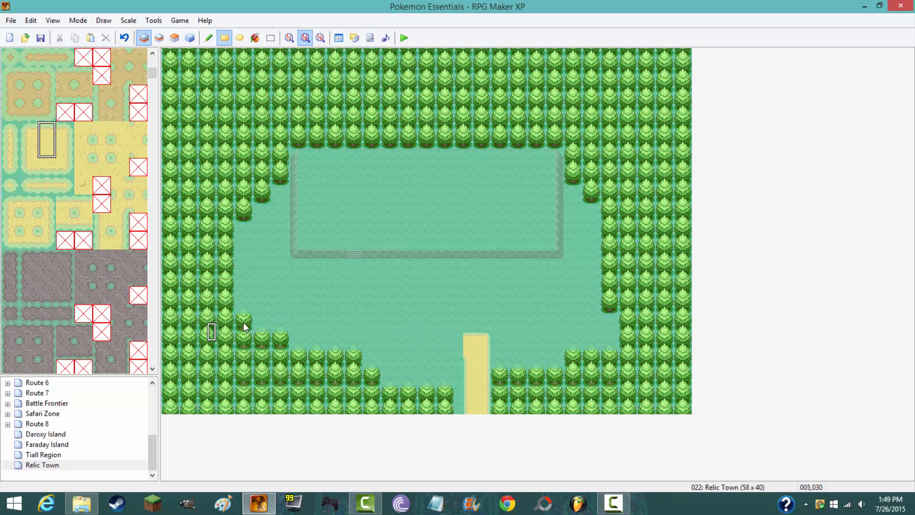
{"action": "left_click_drag", "start_coordinate": [51, 159], "coordinate": [50, 168]}
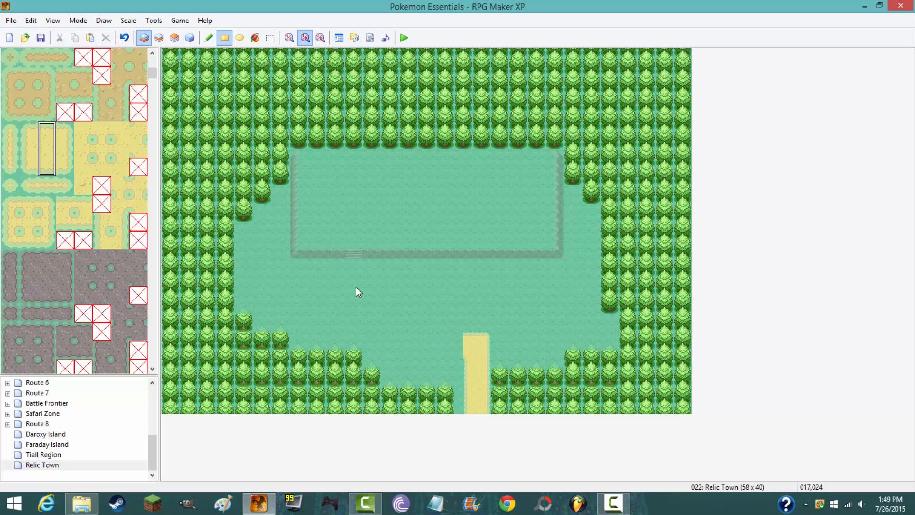
{"action": "left_click", "coordinate": [418, 356]}
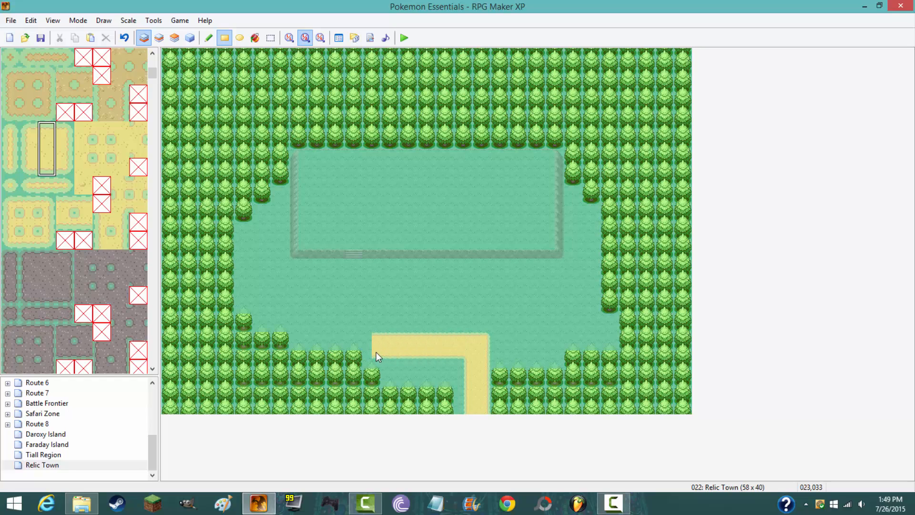
{"action": "left_click", "coordinate": [380, 352]}
Finish the sand strip's west end with bottom-edge and plain corner tiles, and turn the path north as a three-tile-wide column toward the plateau
{"action": "left_click_drag", "start_coordinate": [53, 163], "coordinate": [26, 168]}
{"action": "left_click", "coordinate": [367, 353]}
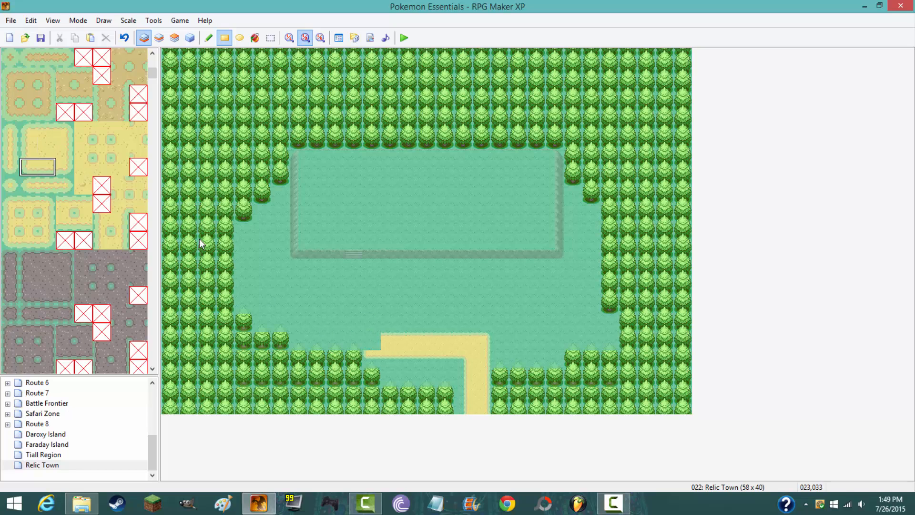
{"action": "left_click", "coordinate": [84, 165]}
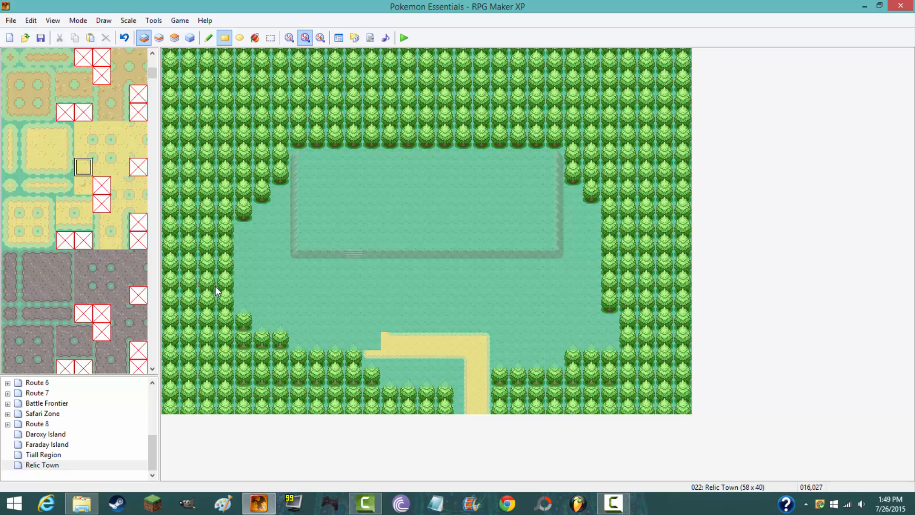
{"action": "left_click_drag", "start_coordinate": [47, 149], "coordinate": [28, 148]}
{"action": "left_click", "coordinate": [369, 346]}
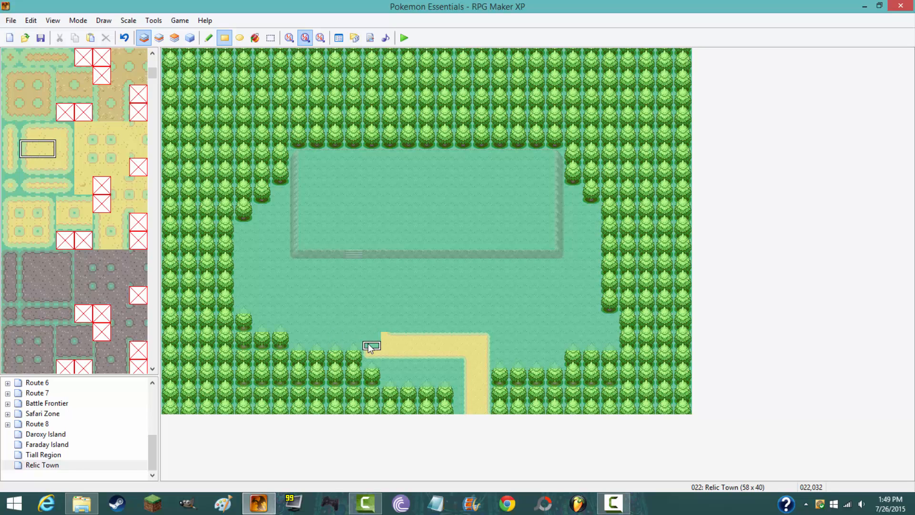
{"action": "left_click", "coordinate": [376, 337]}
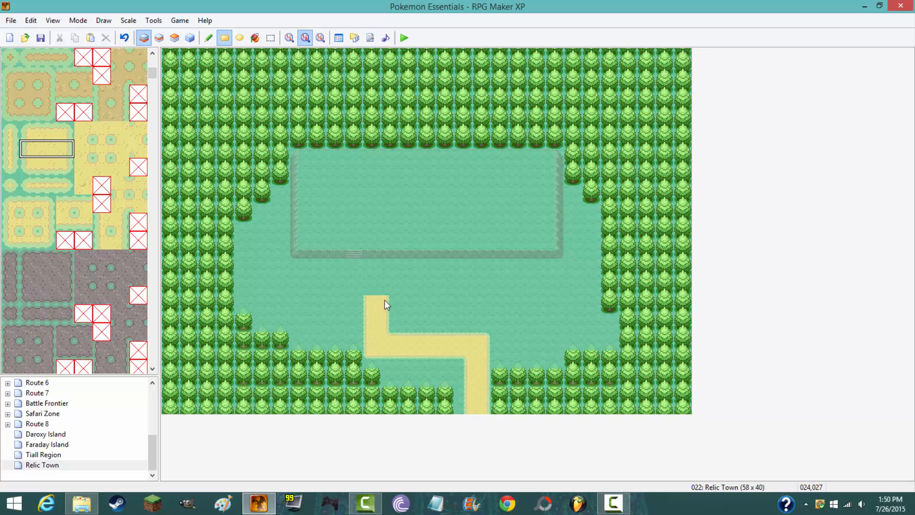
Cap the northbound sand path just below the plateau with top-edge tiles, and widen its upper end west to beneath the stairs
{"action": "left_click_drag", "start_coordinate": [47, 125], "coordinate": [63, 142]}
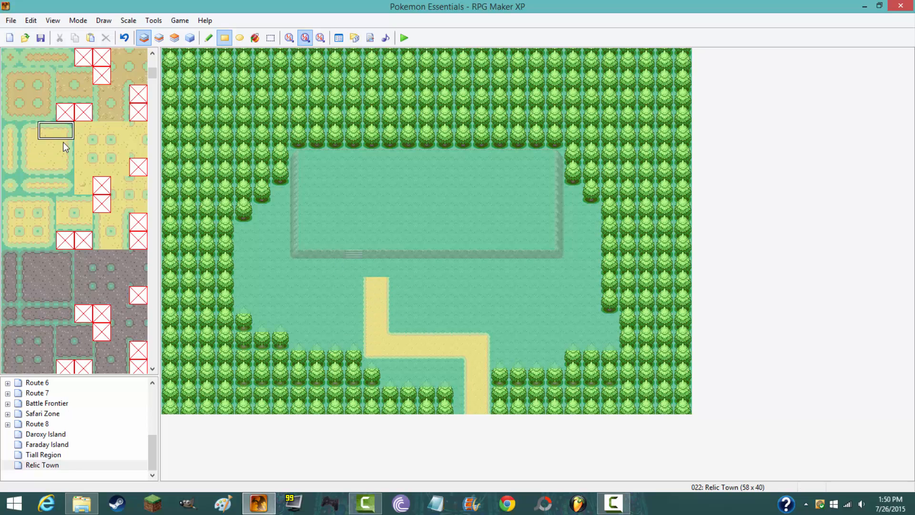
{"action": "left_click", "coordinate": [381, 263]}
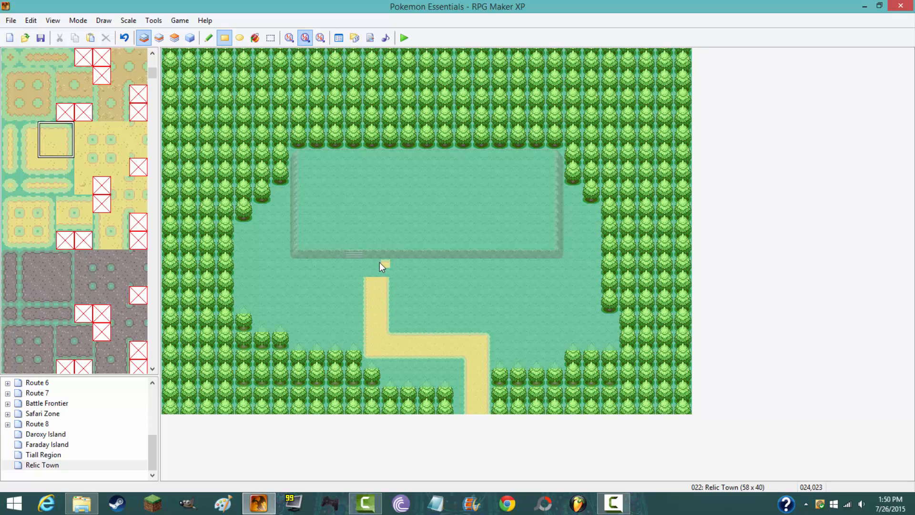
{"action": "left_click", "coordinate": [124, 38]}
{"action": "left_click", "coordinate": [119, 131]}
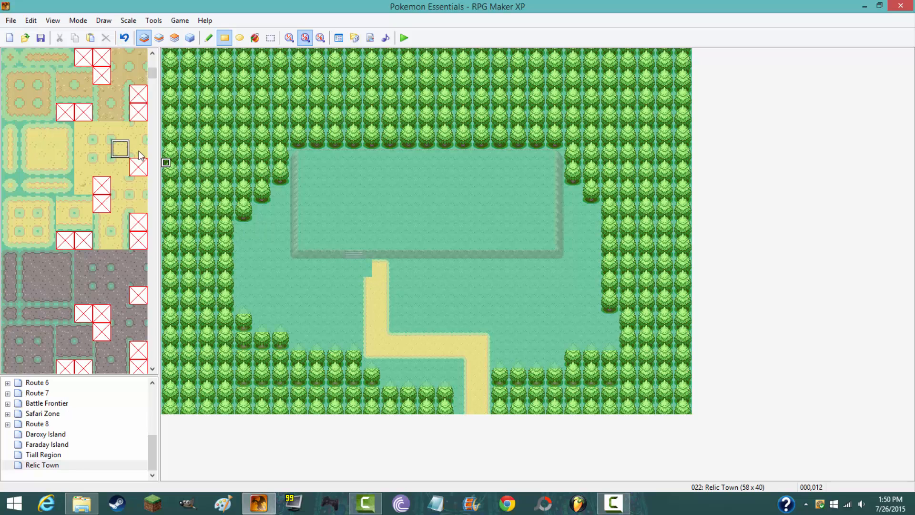
{"action": "mouse_move", "coordinate": [48, 132]}
{"action": "left_mouse_down"}
{"action": "mouse_move", "coordinate": [39, 157]}
{"action": "mouse_move", "coordinate": [47, 166]}
{"action": "left_mouse_up"}
{"action": "left_click", "coordinate": [366, 268]}
{"action": "left_click", "coordinate": [345, 275]}
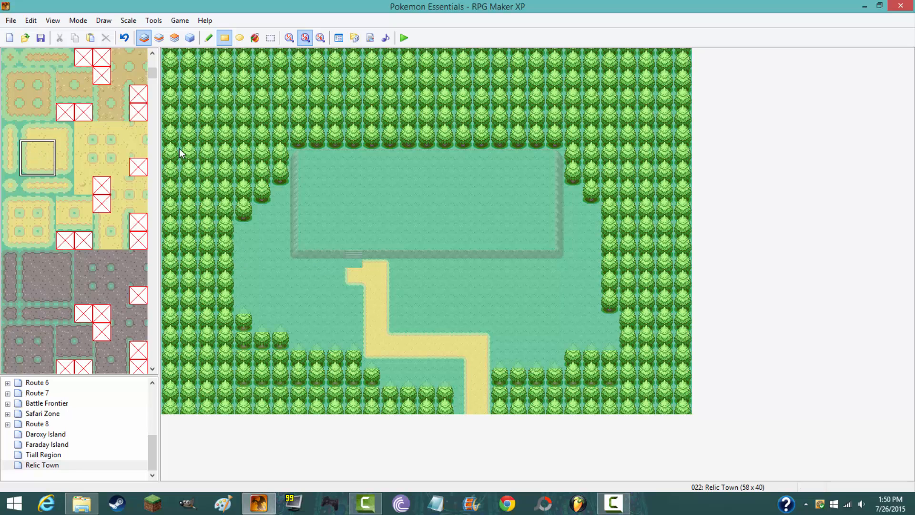
Fill the gap at the path's widened upper end with plain sand, lay a three-tile sand row under the stairs, and view all layers
{"action": "left_click", "coordinate": [89, 165]}
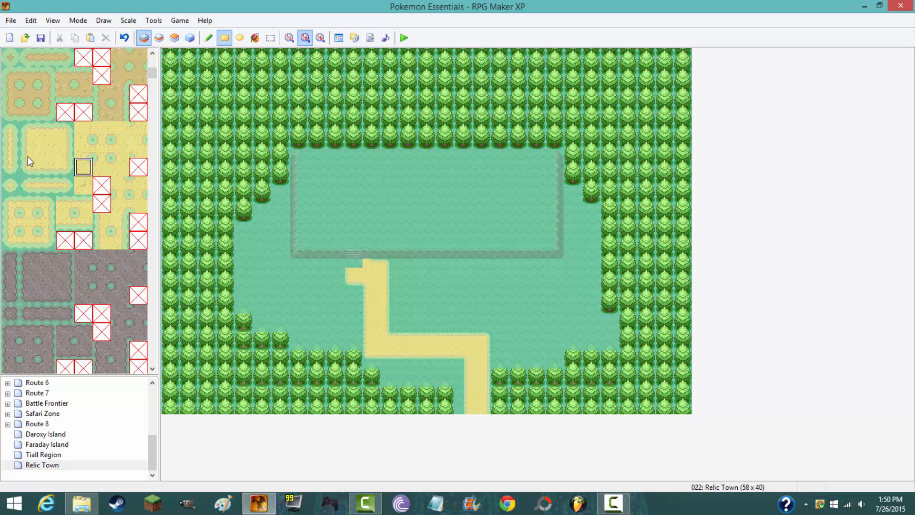
{"action": "left_click_drag", "start_coordinate": [28, 156], "coordinate": [62, 156]}
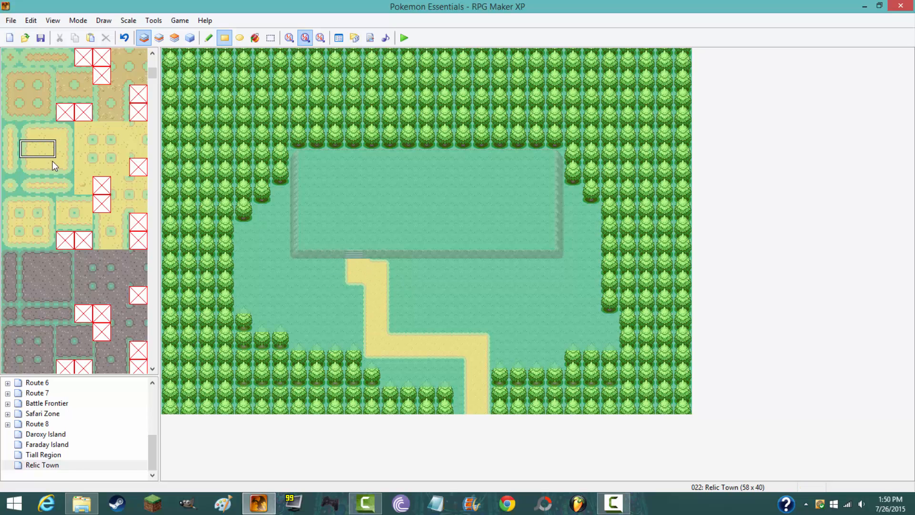
{"action": "left_click_drag", "start_coordinate": [33, 152], "coordinate": [64, 152]}
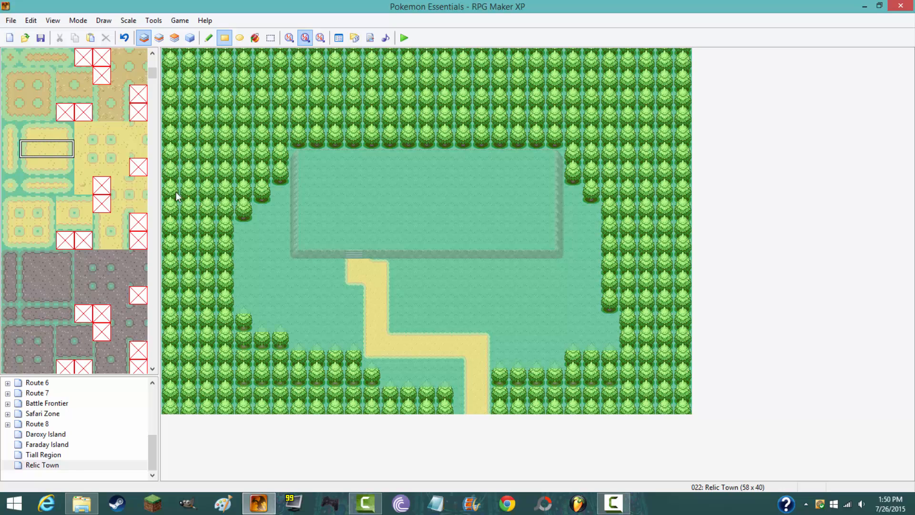
{"action": "left_click", "coordinate": [357, 255]}
{"action": "left_click", "coordinate": [191, 38]}
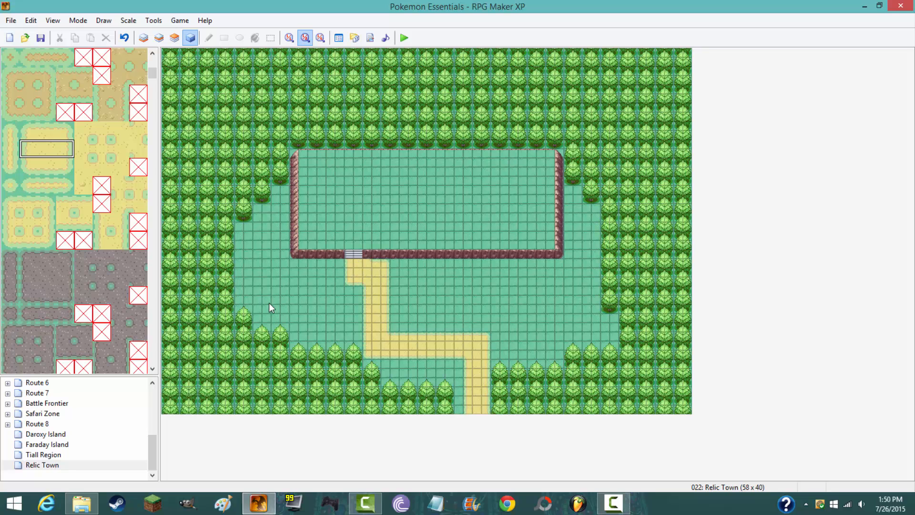
On the third layer, try a green-roofed house at the plateau's upper-left corner and a dark-roofed building at its lower right, then undo both
{"action": "left_click", "coordinate": [175, 38]}
{"action": "left_click_drag", "start_coordinate": [153, 73], "coordinate": [149, 167]}
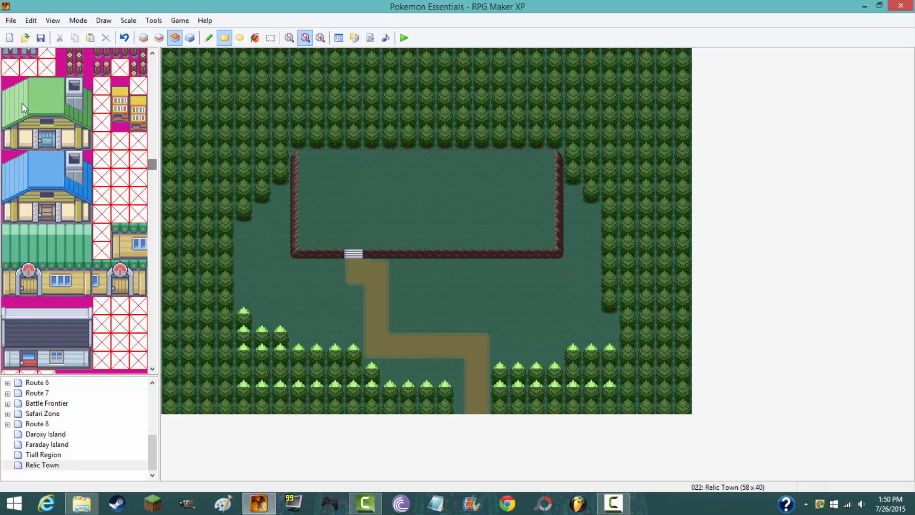
{"action": "left_click", "coordinate": [10, 86]}
{"action": "left_click_drag", "start_coordinate": [12, 90], "coordinate": [81, 145]}
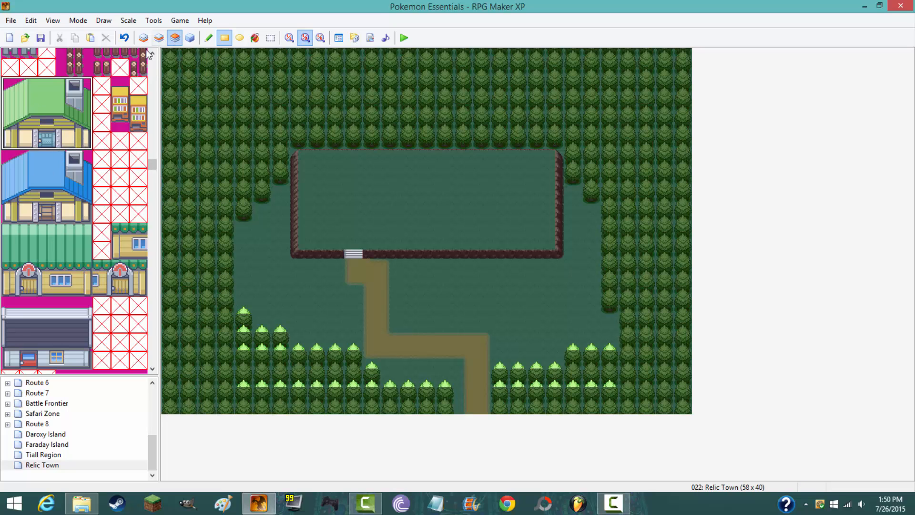
{"action": "left_click_drag", "start_coordinate": [299, 138], "coordinate": [337, 164]}
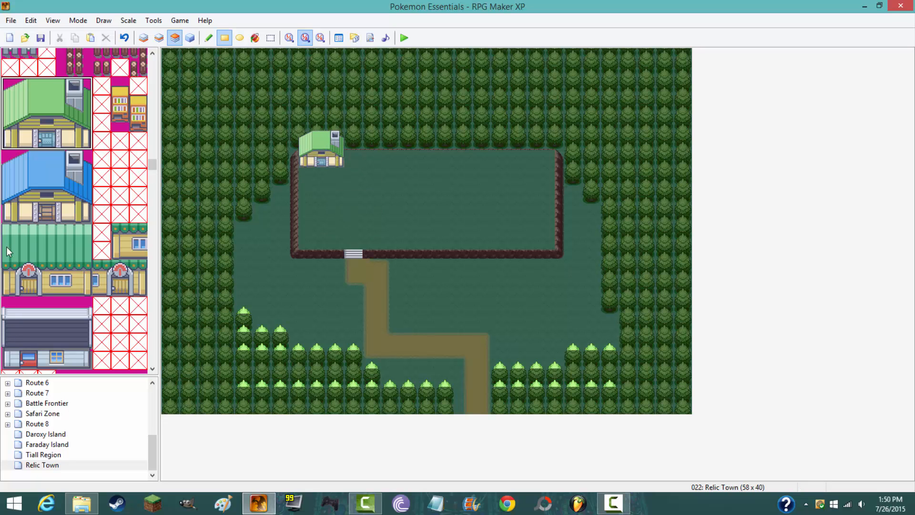
{"action": "left_click_drag", "start_coordinate": [10, 305], "coordinate": [85, 363]}
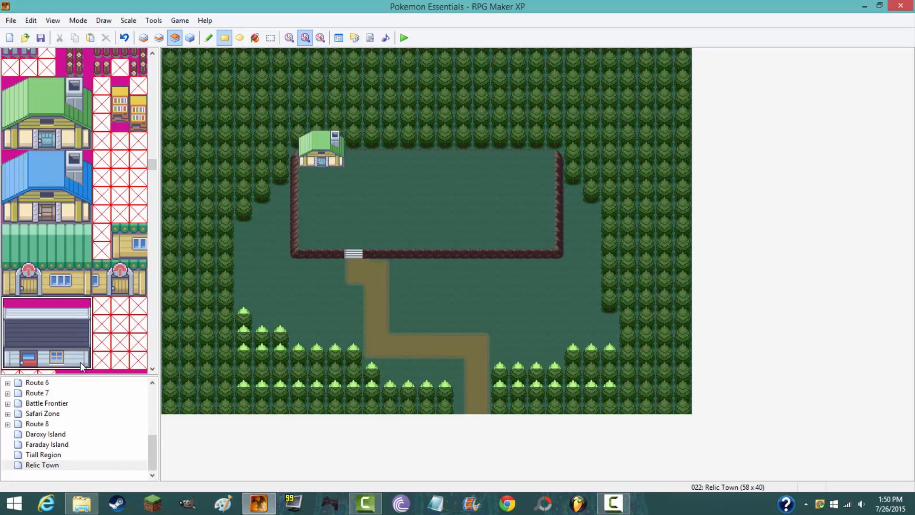
{"action": "left_click_drag", "start_coordinate": [515, 214], "coordinate": [548, 236]}
{"action": "left_click", "coordinate": [189, 37]}
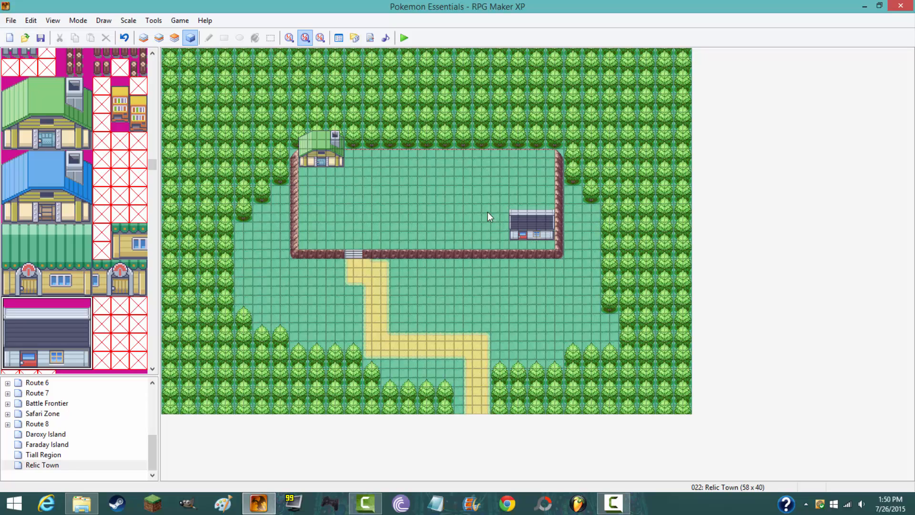
{"action": "left_click", "coordinate": [123, 38]}
{"action": "left_click", "coordinate": [123, 38]}
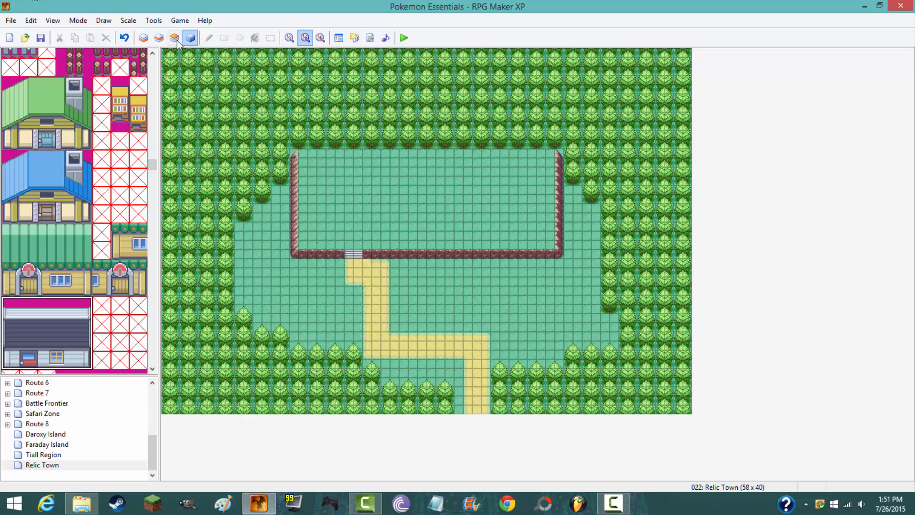
On the third layer, place green-roofed houses at the plateau's upper-left corner and against its right edge
{"action": "left_click", "coordinate": [159, 37]}
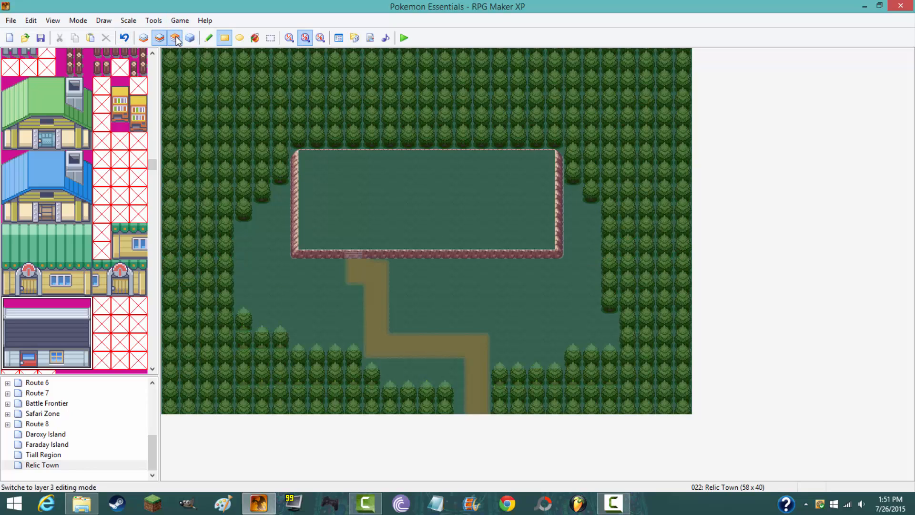
{"action": "left_click", "coordinate": [176, 38]}
{"action": "left_click_drag", "start_coordinate": [7, 82], "coordinate": [88, 144]}
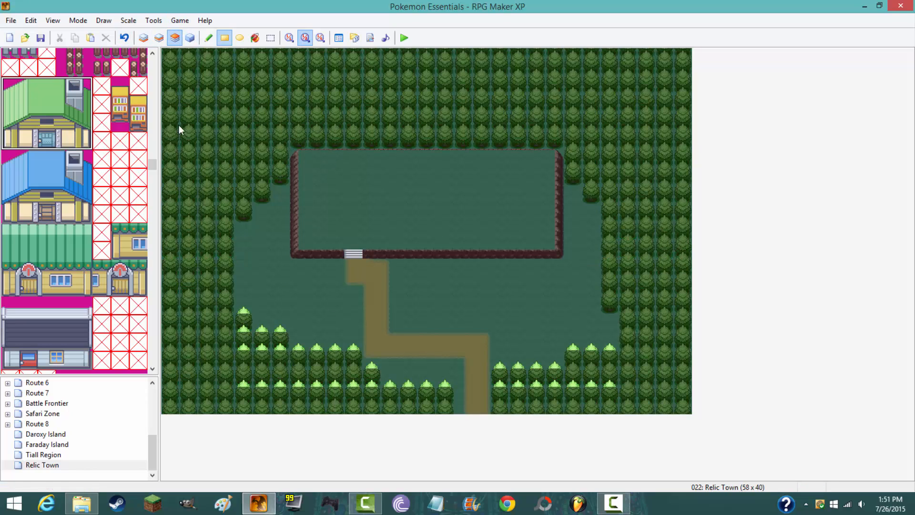
{"action": "left_click", "coordinate": [304, 136]}
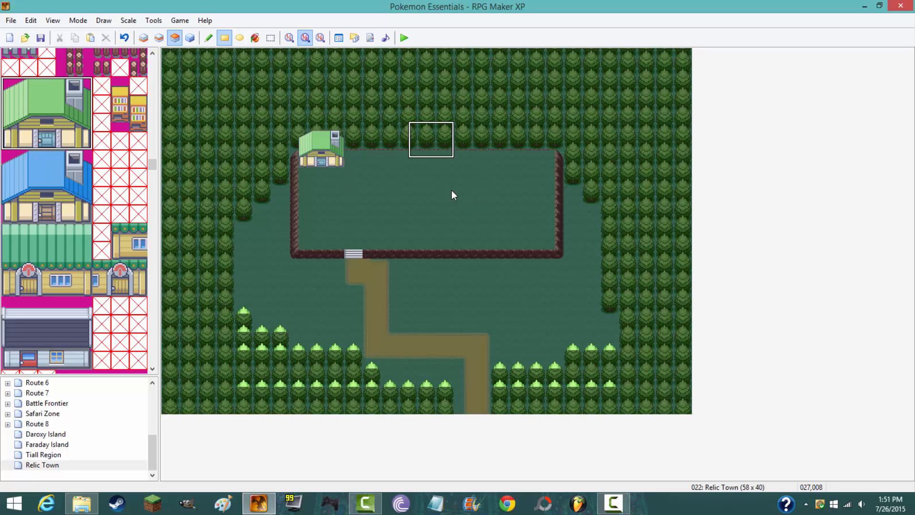
{"action": "left_click_drag", "start_coordinate": [513, 200], "coordinate": [551, 223]}
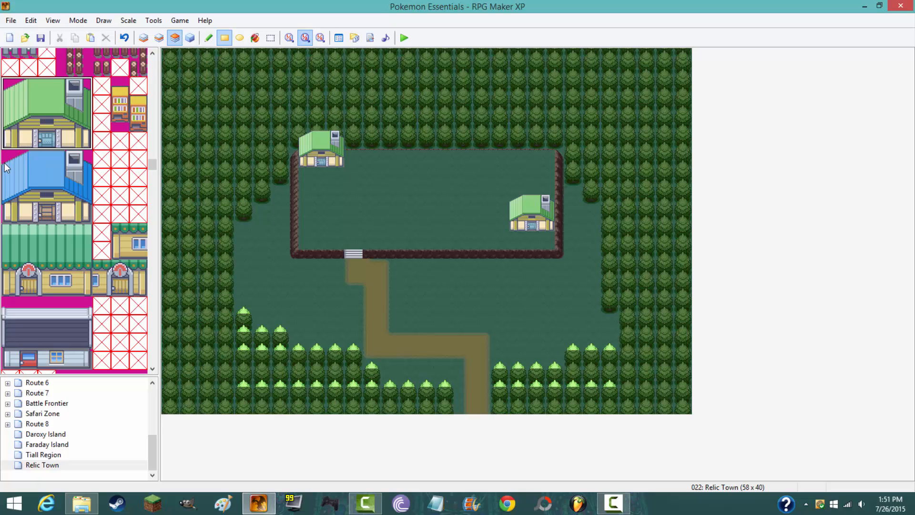
Try a blue-roofed house in the middle of the plateau, check it with all layers shown, and undo it
{"action": "left_click_drag", "start_coordinate": [6, 167], "coordinate": [86, 217]}
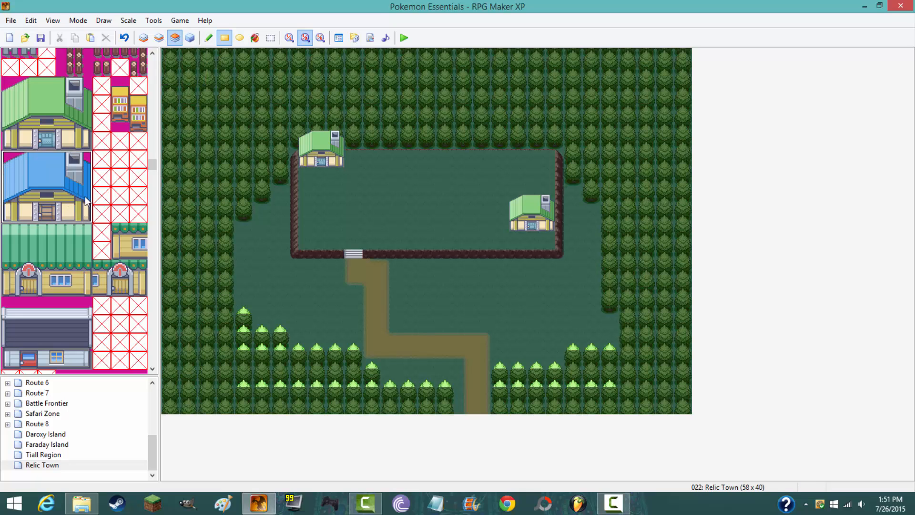
{"action": "left_click", "coordinate": [404, 172]}
{"action": "left_click", "coordinate": [190, 37]}
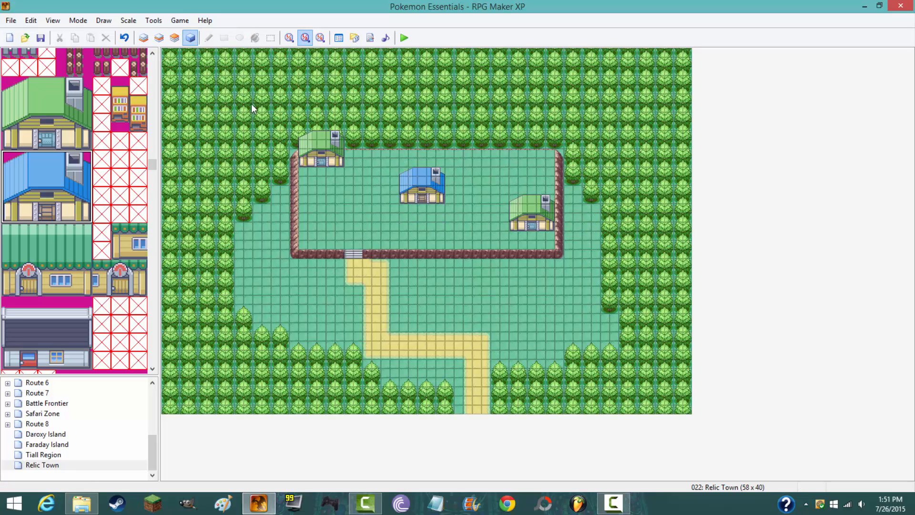
{"action": "key", "text": "ctrl+z"}
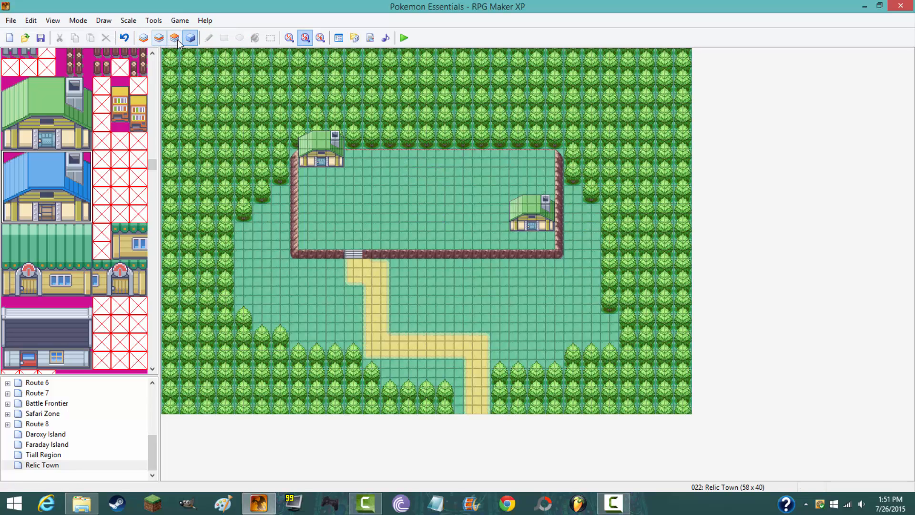
On the third layer, place a blue-roofed house over the plateau's lower edge just west of the stairs, and check it against the other layers
{"action": "left_click", "coordinate": [175, 39]}
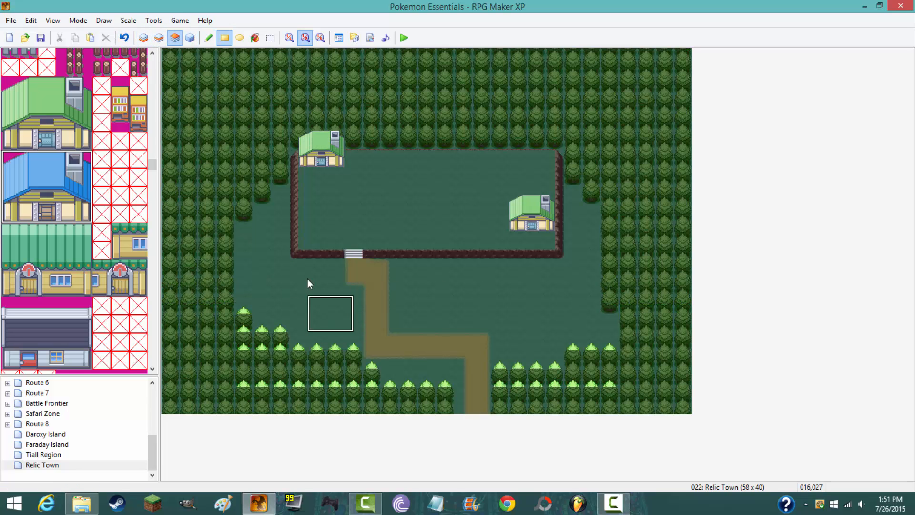
{"action": "left_click", "coordinate": [305, 252]}
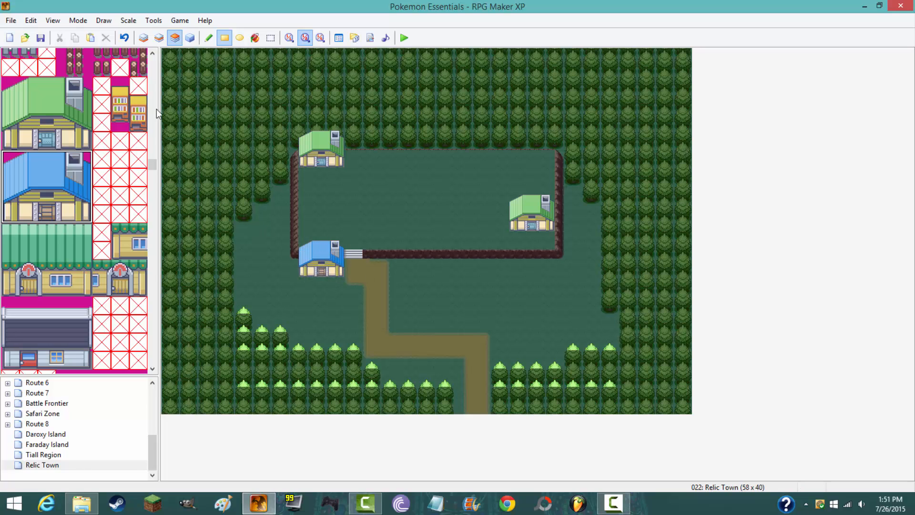
{"action": "left_click", "coordinate": [189, 38]}
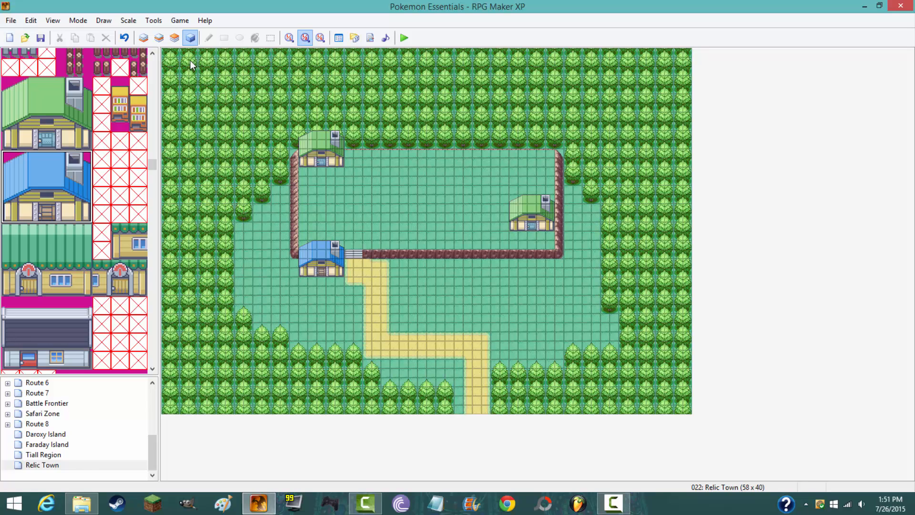
{"action": "left_click", "coordinate": [174, 38]}
{"action": "left_click", "coordinate": [190, 38]}
{"action": "left_click", "coordinate": [174, 38]}
{"action": "left_click", "coordinate": [160, 38]}
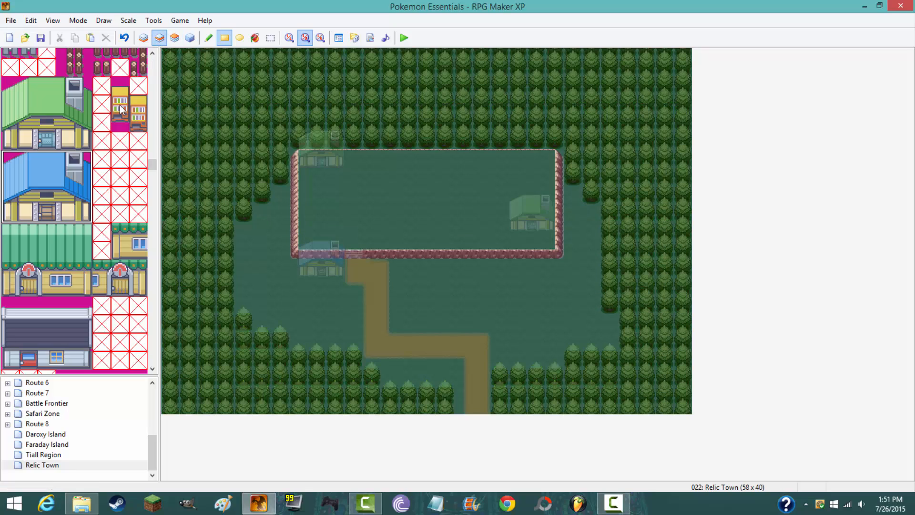
On the first layer, plant a short row of pine trees just west of the blue-roofed house
{"action": "left_click", "coordinate": [144, 38]}
{"action": "left_click_drag", "start_coordinate": [152, 164], "coordinate": [153, 92]}
{"action": "left_click", "coordinate": [25, 196]}
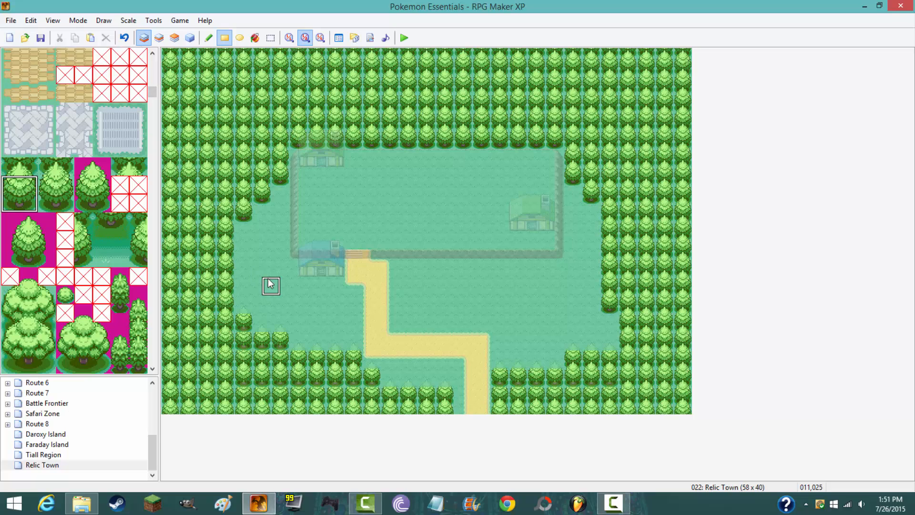
{"action": "mouse_move", "coordinate": [252, 264]}
{"action": "left_mouse_down"}
{"action": "mouse_move", "coordinate": [268, 276]}
{"action": "mouse_move", "coordinate": [281, 273]}
{"action": "left_mouse_up"}
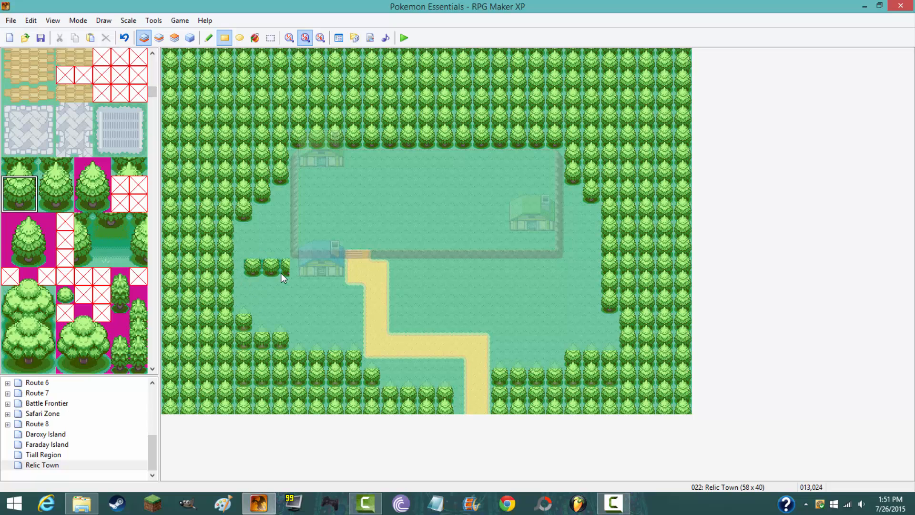
On the third layer, place a second blue-roofed house just below the short tree row, undoing a first placement two tiles higher
{"action": "left_click", "coordinate": [174, 38]}
{"action": "left_click_drag", "start_coordinate": [152, 99], "coordinate": [153, 167]}
{"action": "mouse_move", "coordinate": [10, 88]}
{"action": "left_mouse_down"}
{"action": "mouse_move", "coordinate": [79, 134]}
{"action": "mouse_move", "coordinate": [82, 145]}
{"action": "left_mouse_up"}
{"action": "left_click_drag", "start_coordinate": [241, 251], "coordinate": [266, 268]}
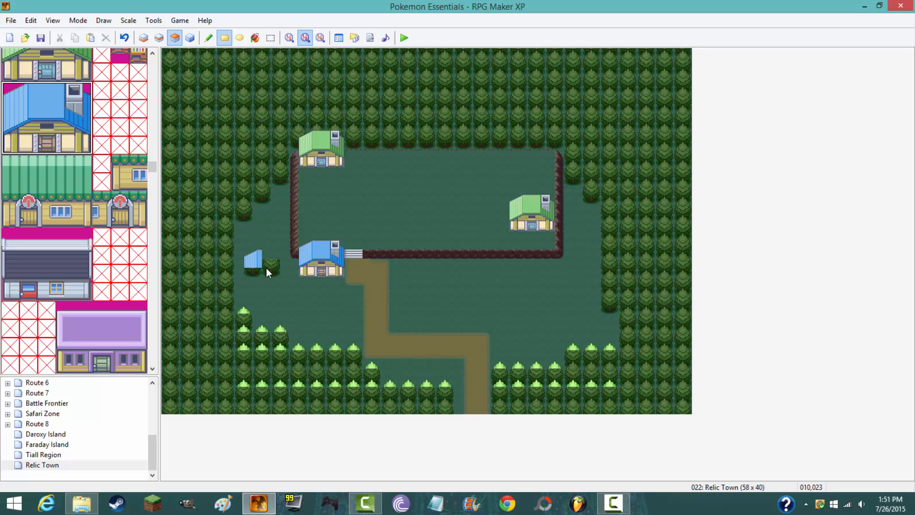
{"action": "left_click", "coordinate": [191, 38]}
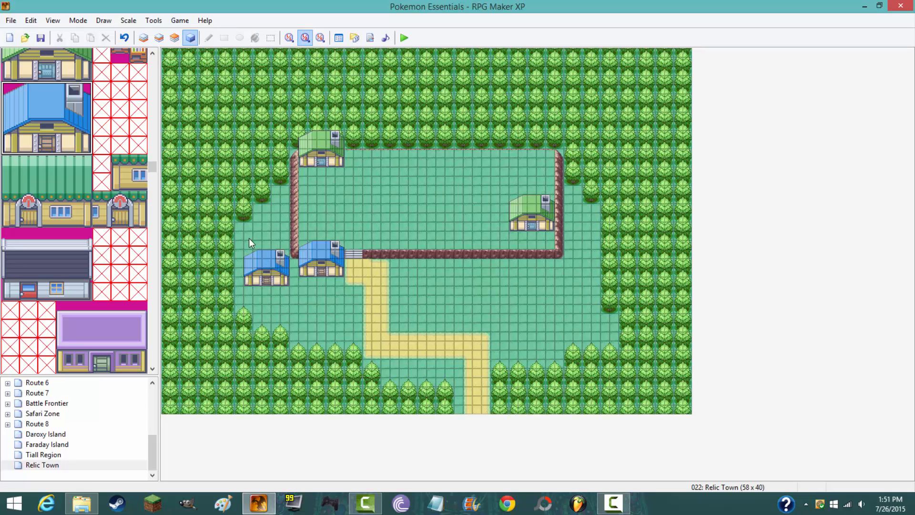
{"action": "left_click", "coordinate": [125, 38]}
{"action": "left_click", "coordinate": [174, 38]}
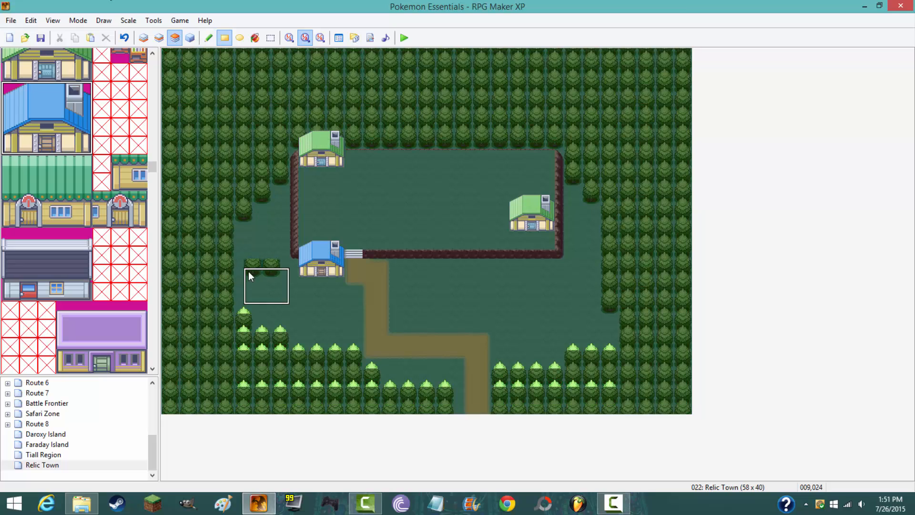
{"action": "left_click_drag", "start_coordinate": [259, 276], "coordinate": [282, 296]}
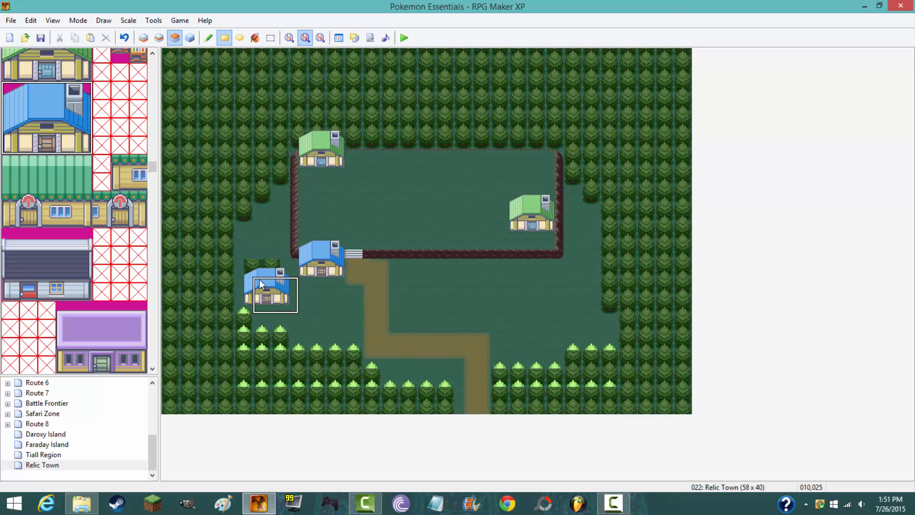
Undo the blue-roofed house below the short tree row, try it one tile lower, undo that too, and show all layers
{"action": "left_click", "coordinate": [124, 38]}
{"action": "left_click_drag", "start_coordinate": [250, 279], "coordinate": [280, 307]}
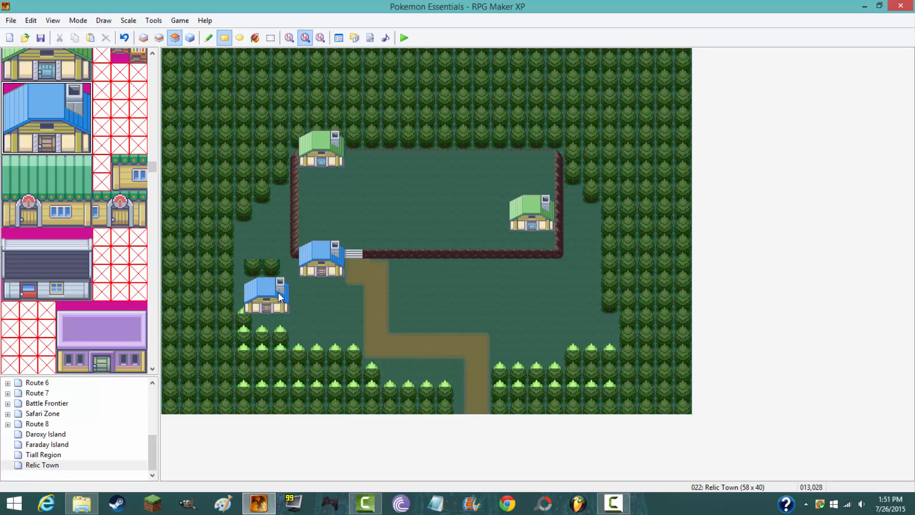
{"action": "left_click", "coordinate": [124, 38]}
{"action": "left_click", "coordinate": [190, 38]}
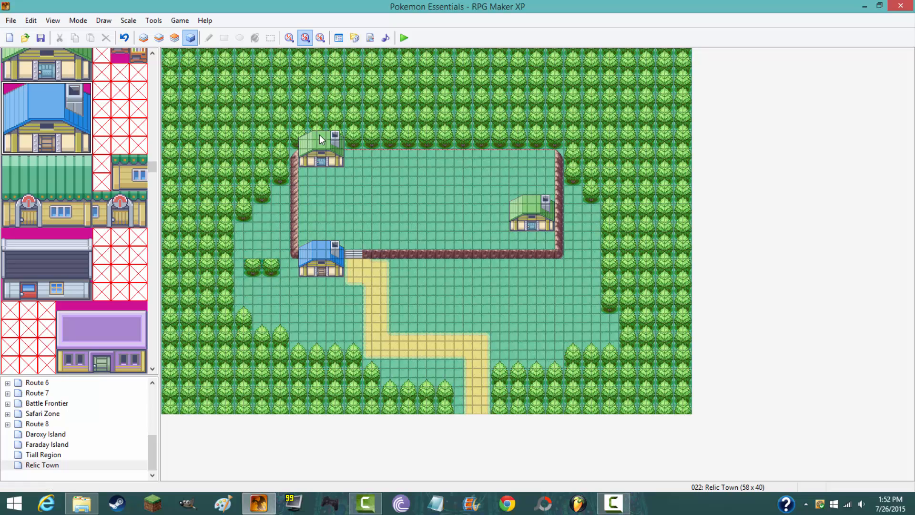
On the third layer, place a blue-roofed house just above the eastern end of the sand path's horizontal stretch
{"action": "key", "text": "F7"}
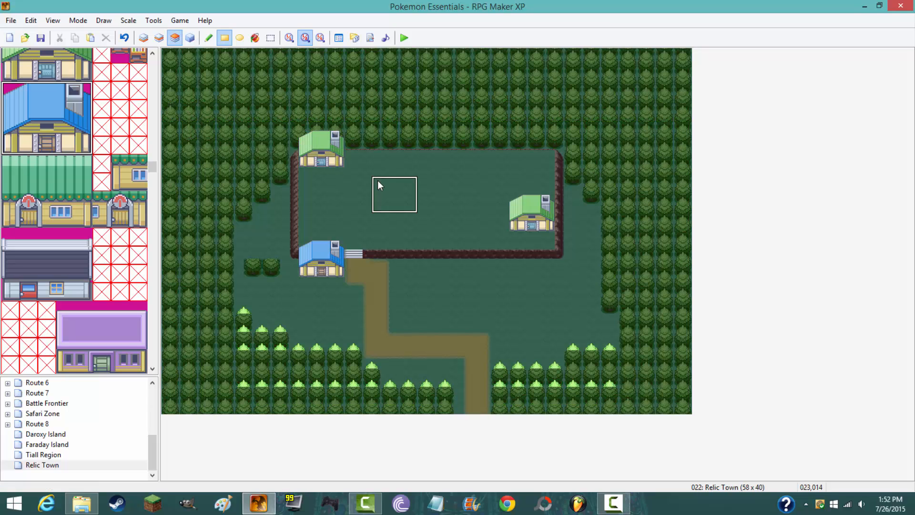
{"action": "left_click", "coordinate": [152, 52]}
{"action": "left_click_drag", "start_coordinate": [11, 109], "coordinate": [82, 164]}
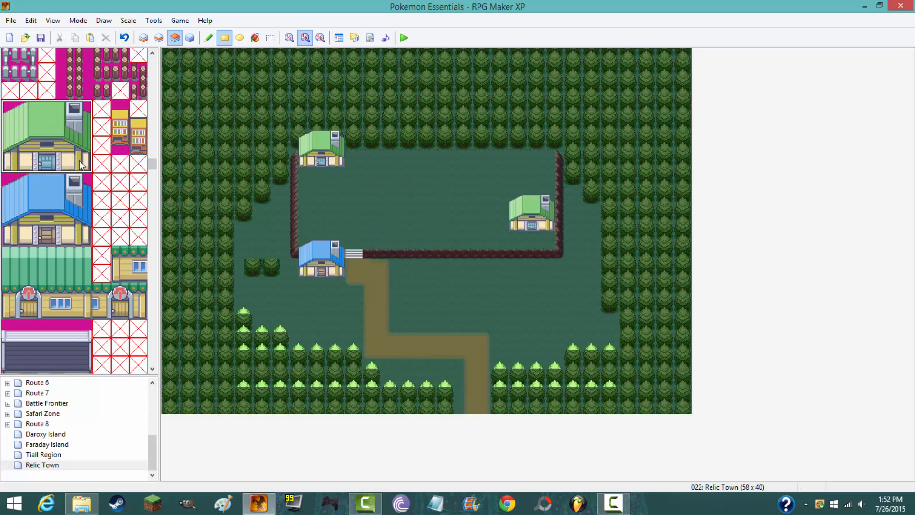
{"action": "left_click_drag", "start_coordinate": [16, 185], "coordinate": [51, 220]}
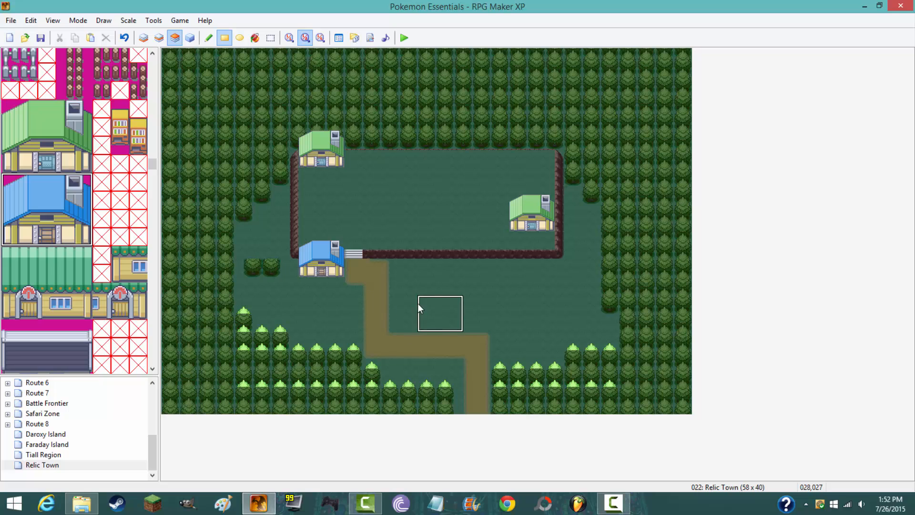
{"action": "left_click_drag", "start_coordinate": [447, 298], "coordinate": [485, 327]}
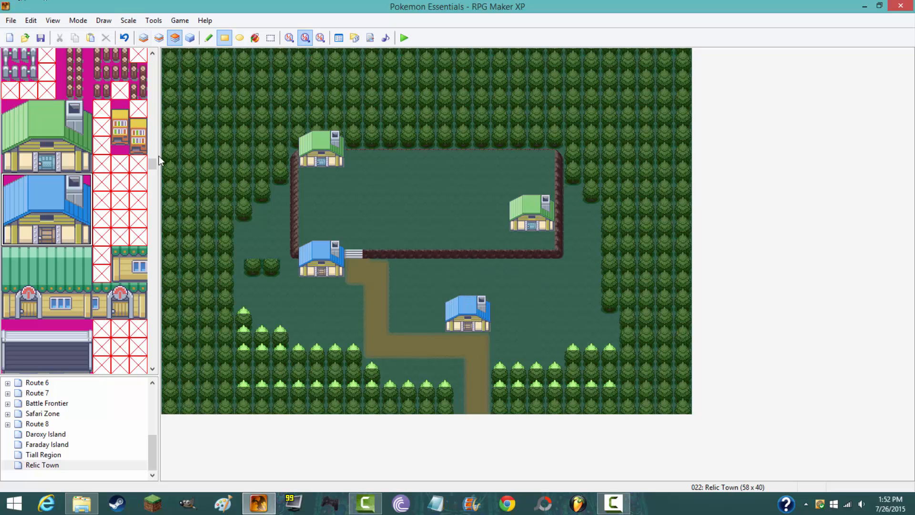
Place the flat-roofed yellow-brick building with a green door southeast of the plateau, beside the eastern tree border
{"action": "left_click_drag", "start_coordinate": [153, 164], "coordinate": [145, 237]}
{"action": "scroll", "coordinate": [70, 208], "scroll_direction": "down", "scroll_amount": 6}
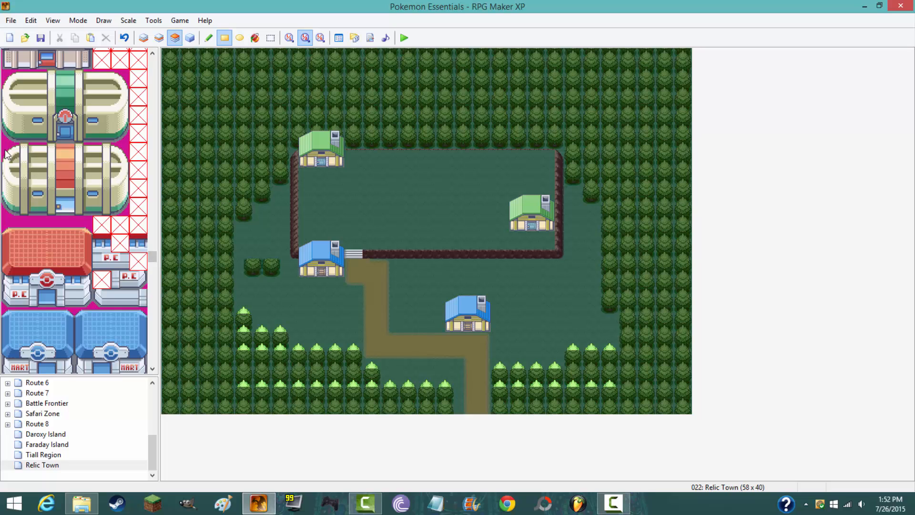
{"action": "left_click_drag", "start_coordinate": [10, 151], "coordinate": [122, 210]}
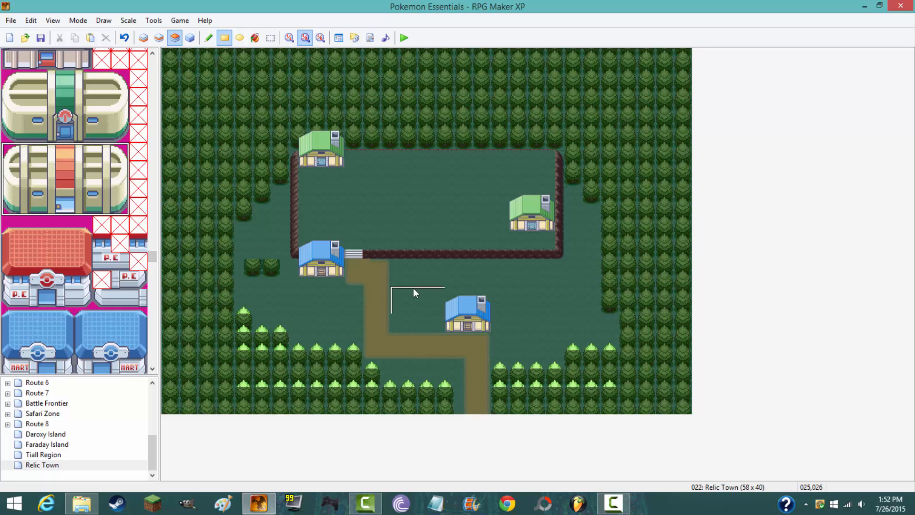
{"action": "left_click_drag", "start_coordinate": [152, 257], "coordinate": [149, 296]}
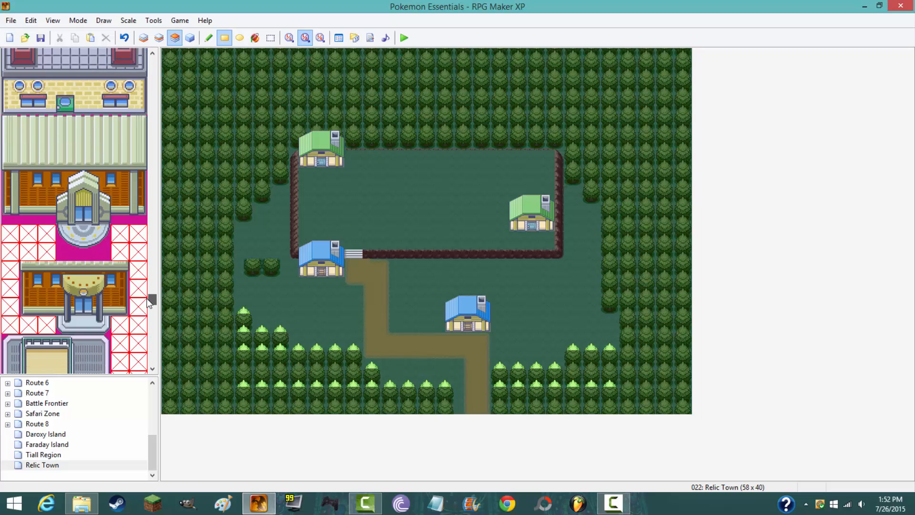
{"action": "left_click", "coordinate": [153, 54]}
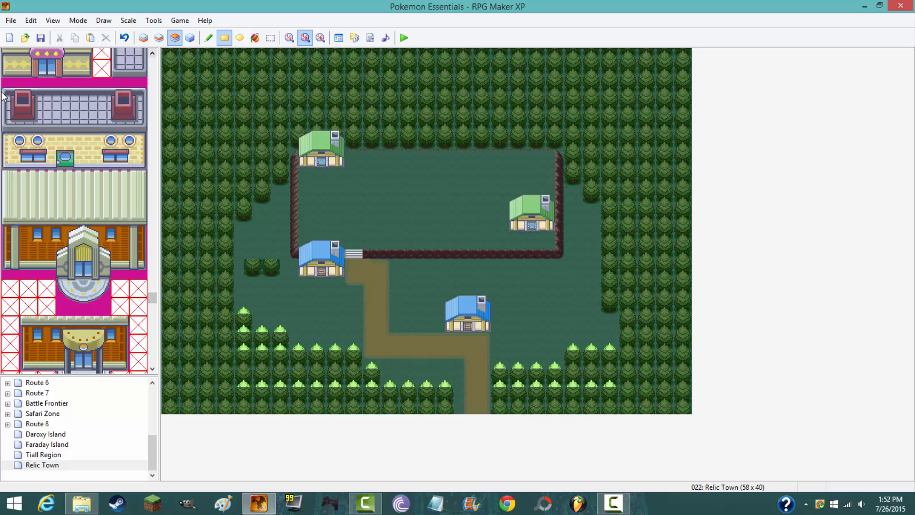
{"action": "left_click_drag", "start_coordinate": [10, 87], "coordinate": [140, 162]}
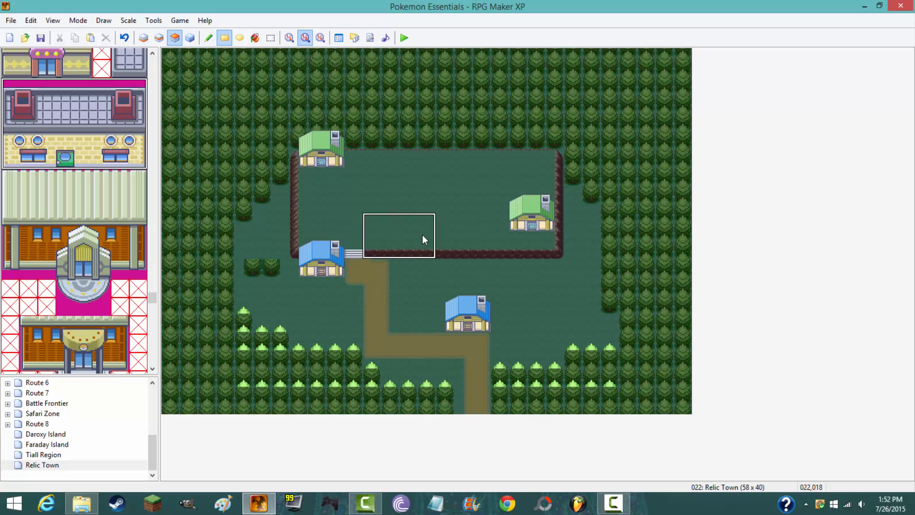
{"action": "left_click", "coordinate": [533, 274]}
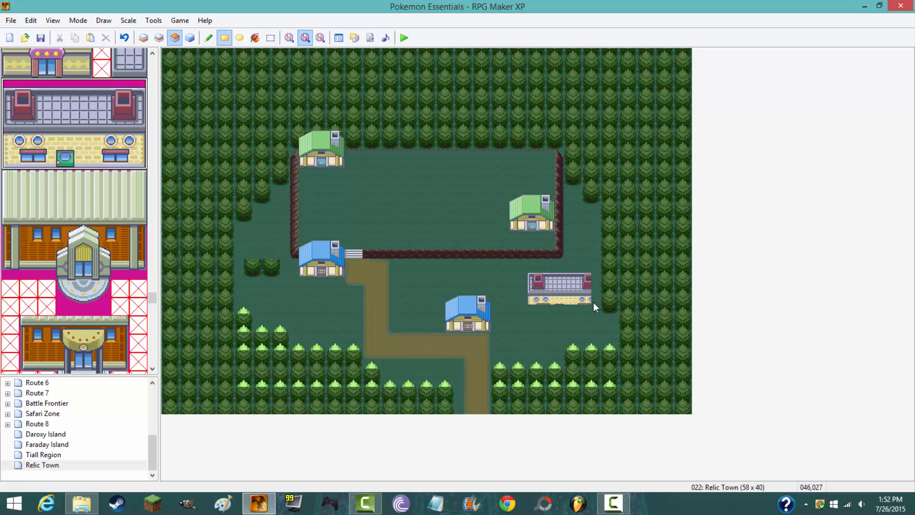
On the first layer, extend the sand path's horizontal stretch about seven tiles east with the three-tile-high sand strip
{"action": "left_click", "coordinate": [159, 38]}
{"action": "left_click", "coordinate": [143, 37]}
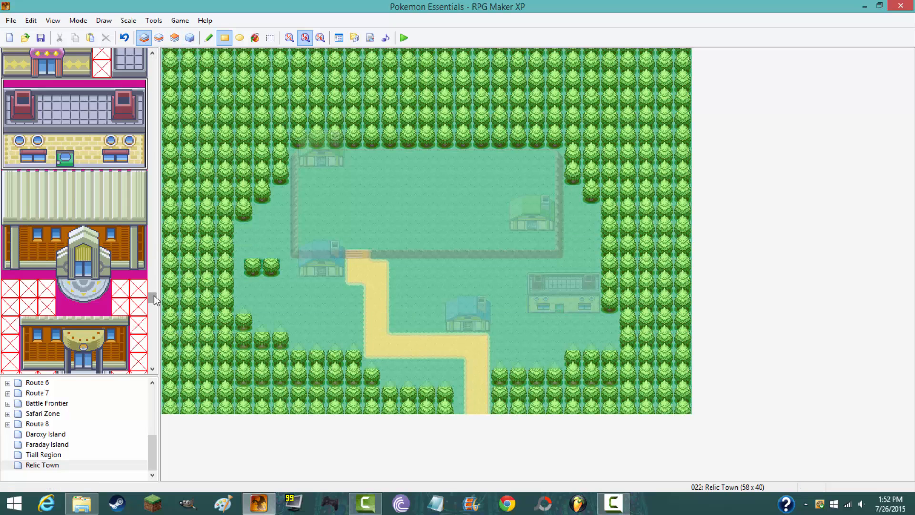
{"action": "left_click_drag", "start_coordinate": [154, 295], "coordinate": [154, 72]}
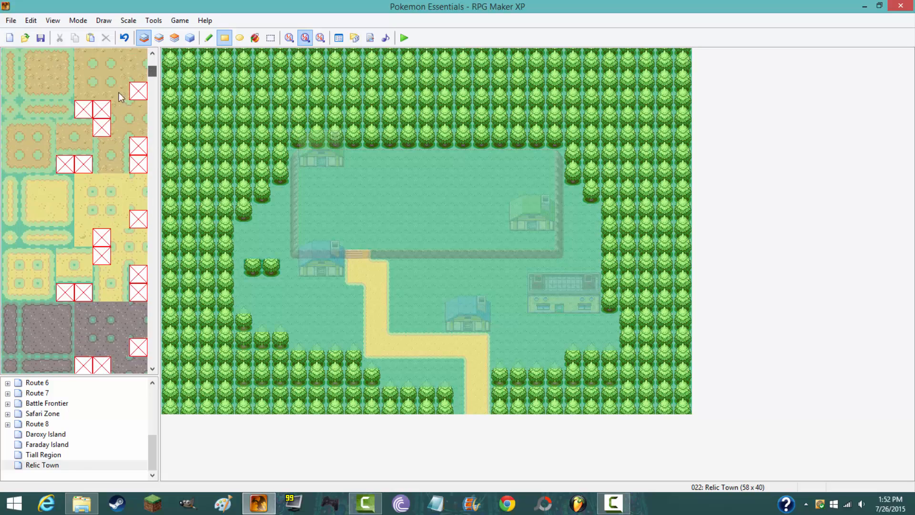
{"action": "left_click_drag", "start_coordinate": [46, 181], "coordinate": [44, 216]}
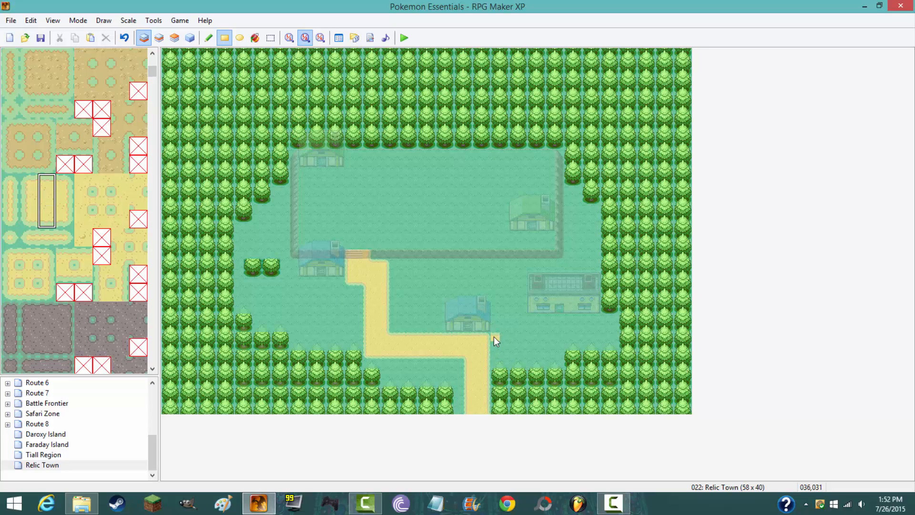
{"action": "left_click_drag", "start_coordinate": [514, 351], "coordinate": [542, 351]}
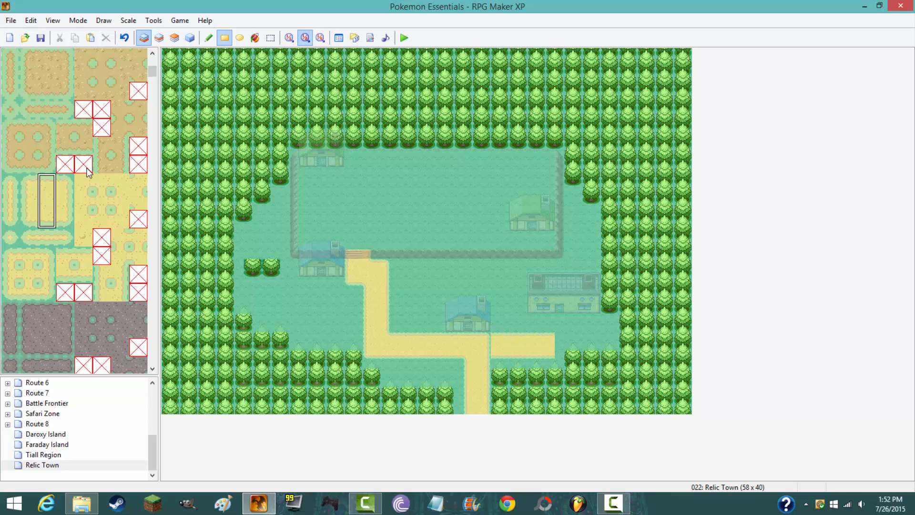
Extend the sand path's east branch with sand tiles up to the door of the large grey-roofed building
{"action": "left_click_drag", "start_coordinate": [60, 216], "coordinate": [47, 218]}
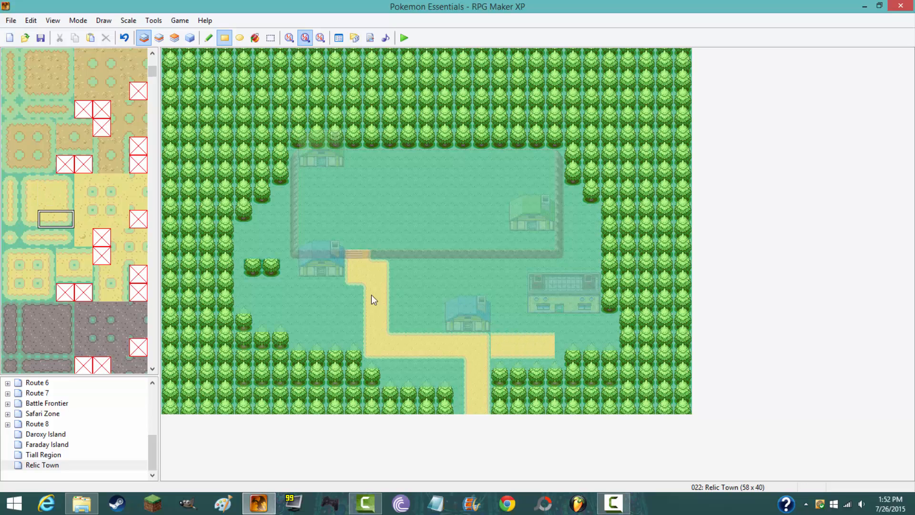
{"action": "left_click", "coordinate": [554, 354]}
{"action": "left_click", "coordinate": [120, 219]}
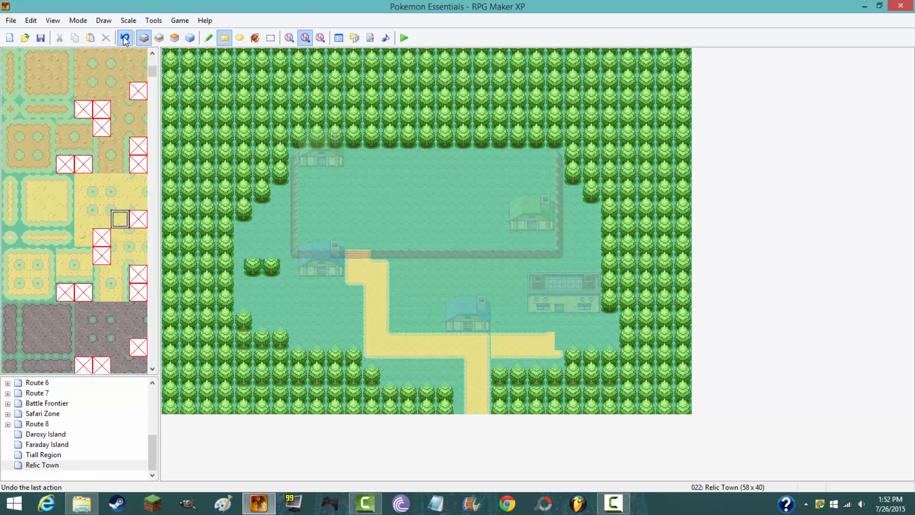
{"action": "left_click", "coordinate": [47, 200]}
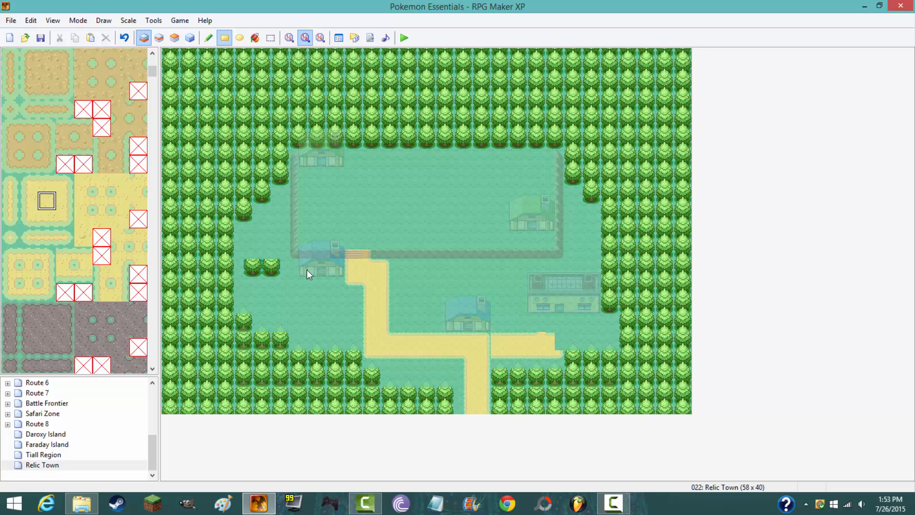
{"action": "left_click", "coordinate": [64, 203]}
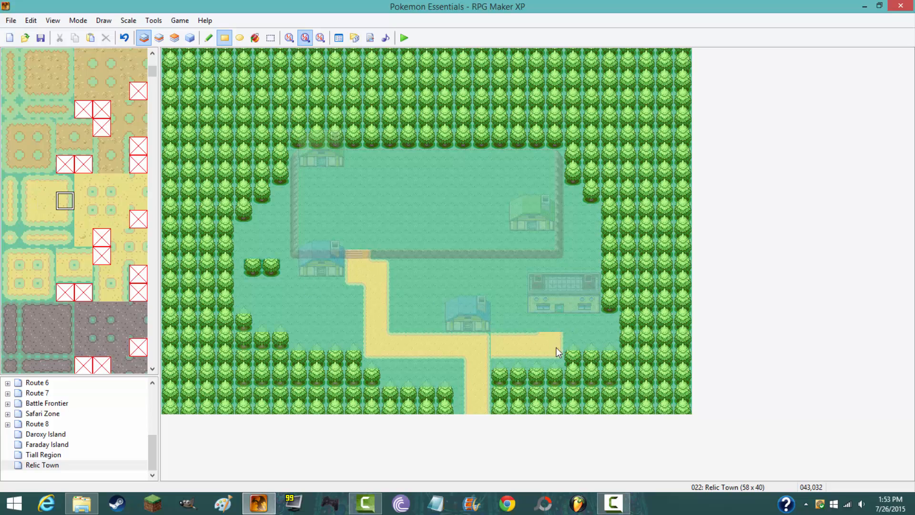
{"action": "left_click_drag", "start_coordinate": [25, 204], "coordinate": [58, 208]}
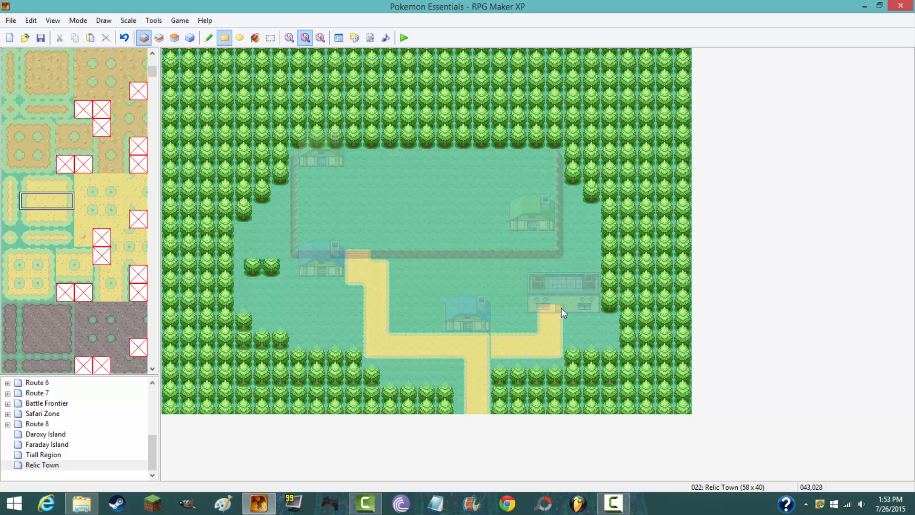
{"action": "left_click", "coordinate": [190, 38]}
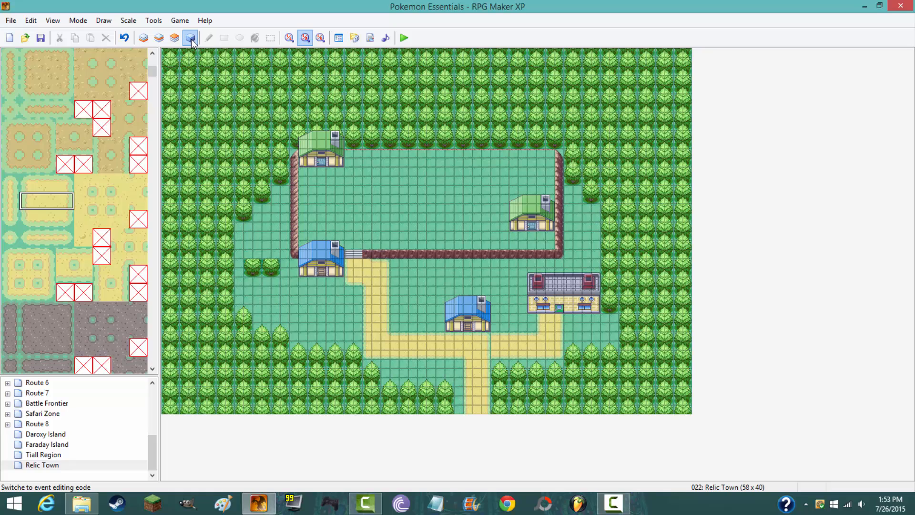
Move the large grey-roofed building one tile to the left on layer 3 so its door meets the path
{"action": "left_click", "coordinate": [174, 38]}
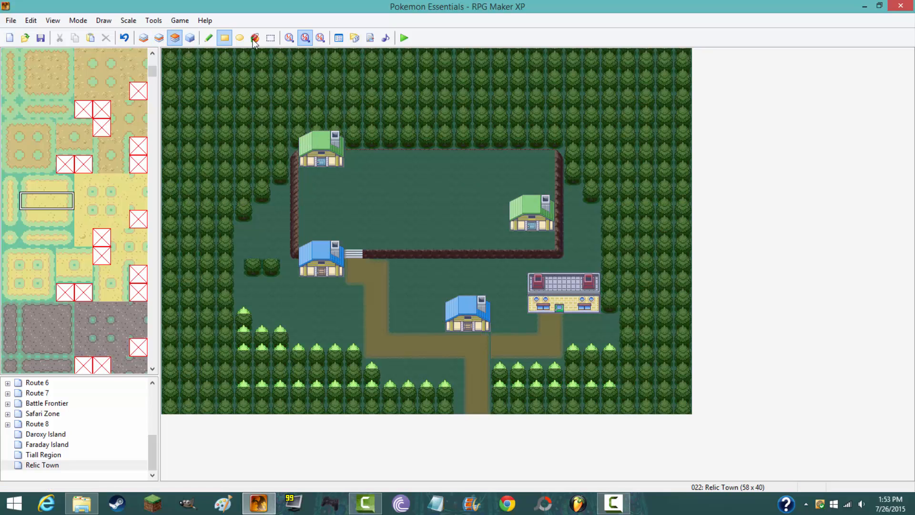
{"action": "left_click_drag", "start_coordinate": [551, 295], "coordinate": [573, 296]}
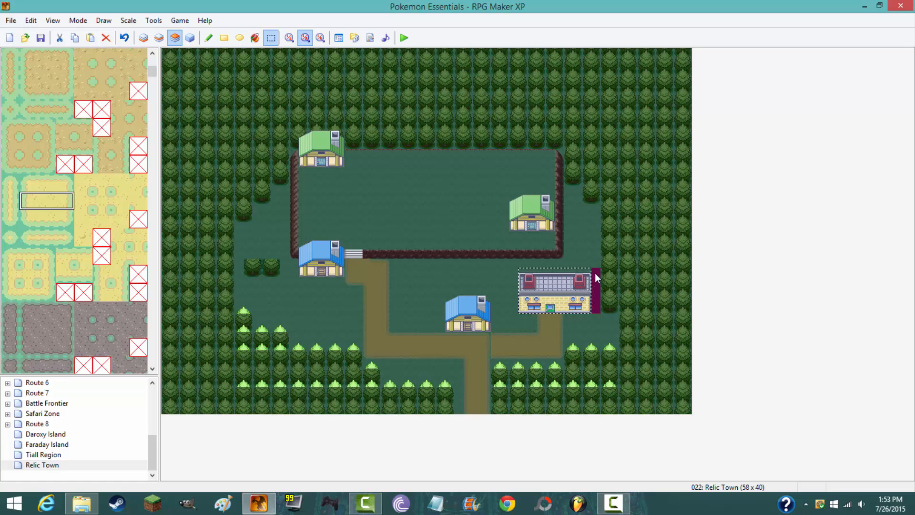
{"action": "left_click", "coordinate": [595, 285]}
Fill the magenta strip beside the grey-roofed building with plain grass on layer 1, and return to the Rectangle tool
{"action": "left_click", "coordinate": [160, 39]}
{"action": "left_click_drag", "start_coordinate": [152, 70], "coordinate": [150, 53]}
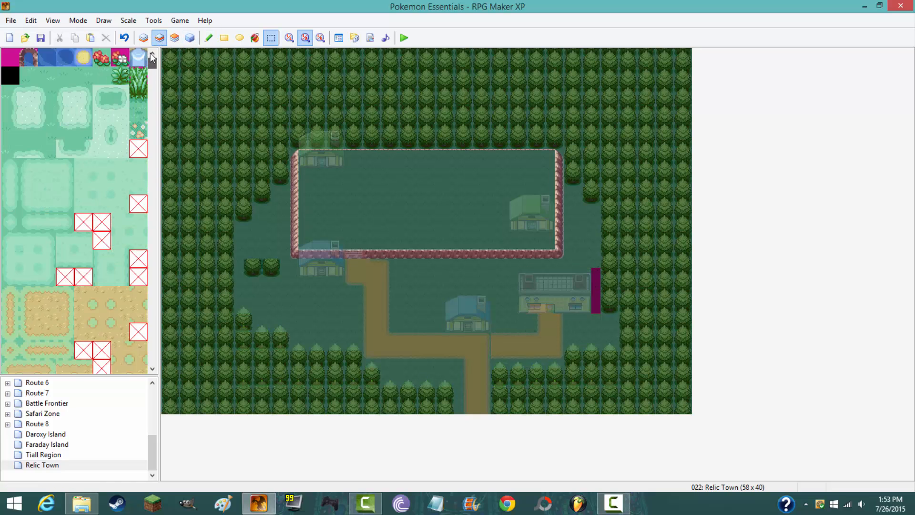
{"action": "left_click", "coordinate": [139, 41]}
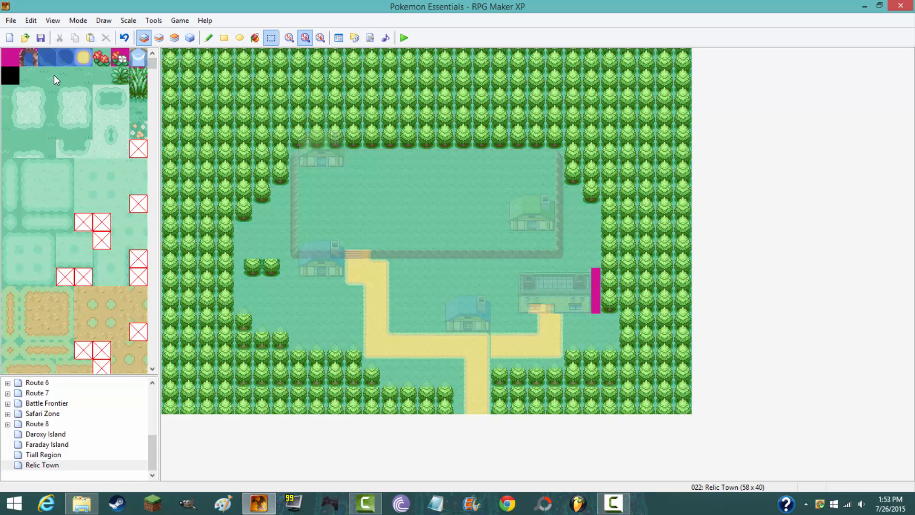
{"action": "left_click", "coordinate": [255, 38]}
{"action": "left_click", "coordinate": [590, 276]}
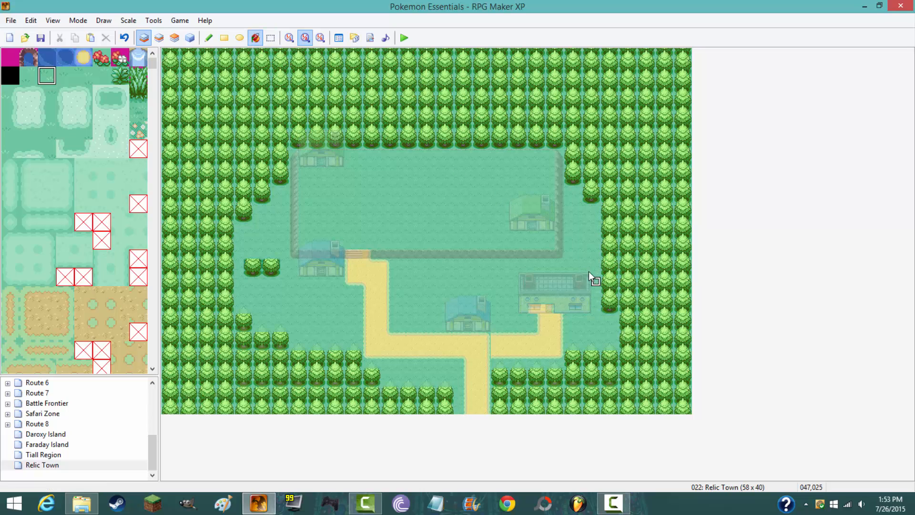
{"action": "left_click", "coordinate": [224, 38]}
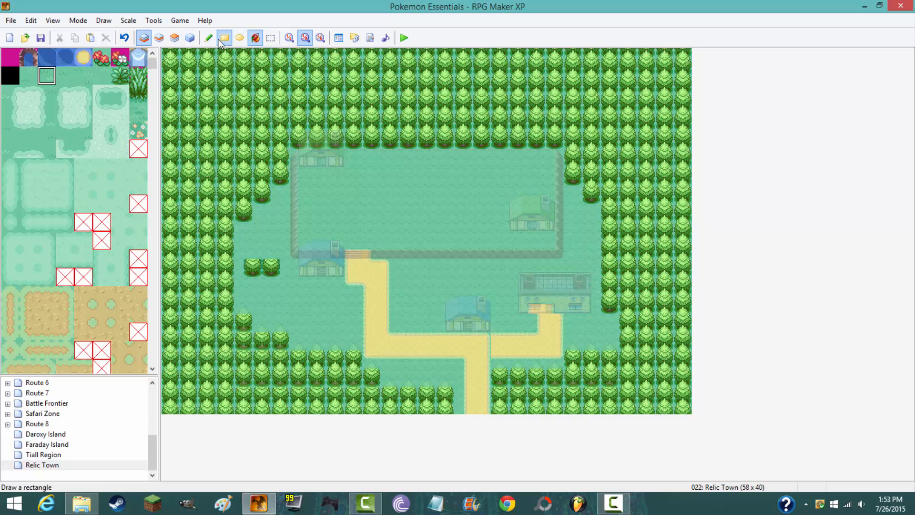
{"action": "left_click", "coordinate": [174, 38]}
{"action": "left_click", "coordinate": [190, 38]}
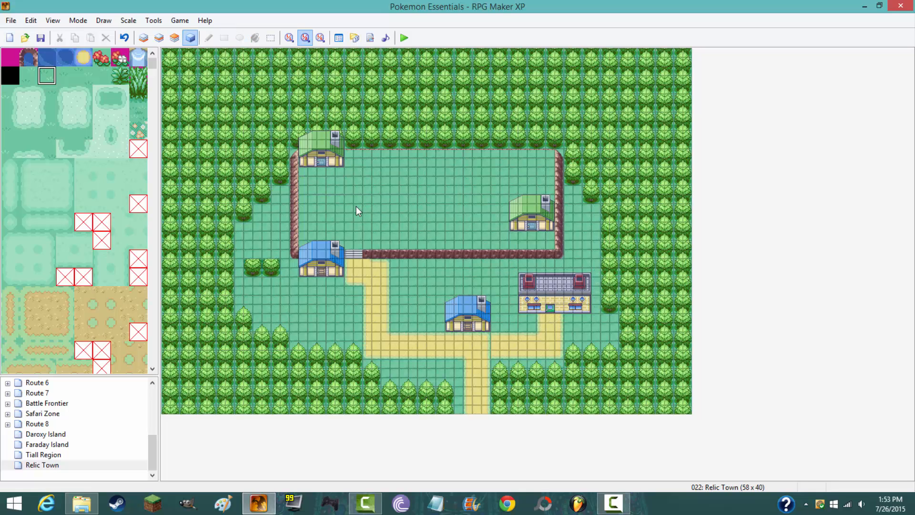
{"action": "left_click", "coordinate": [159, 38]}
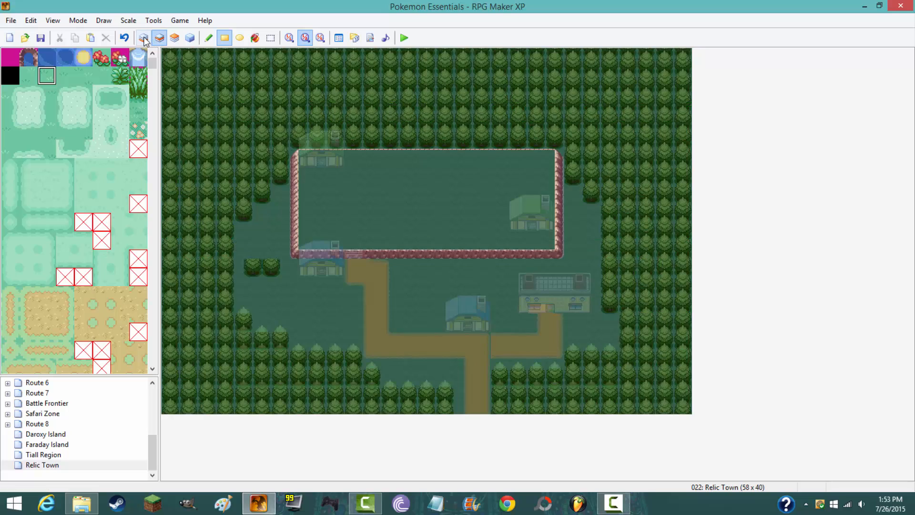
{"action": "left_click", "coordinate": [143, 38]}
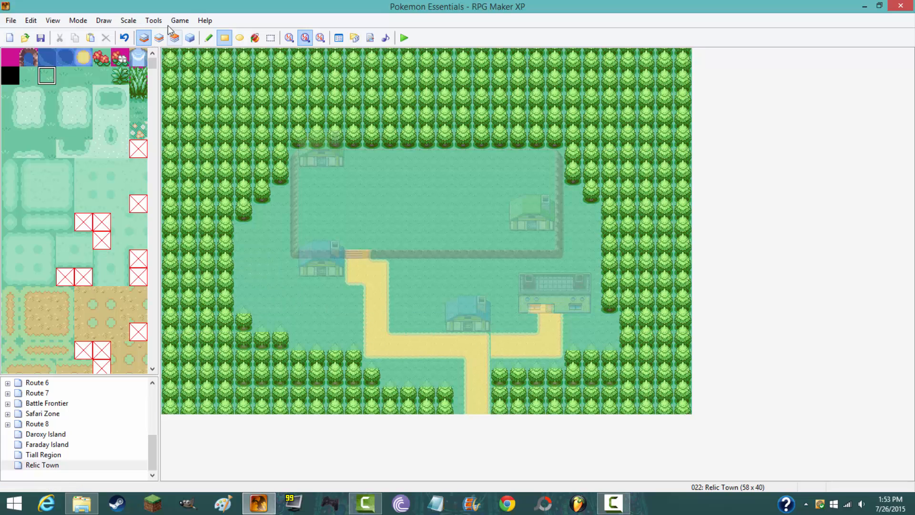
{"action": "left_click", "coordinate": [190, 38]}
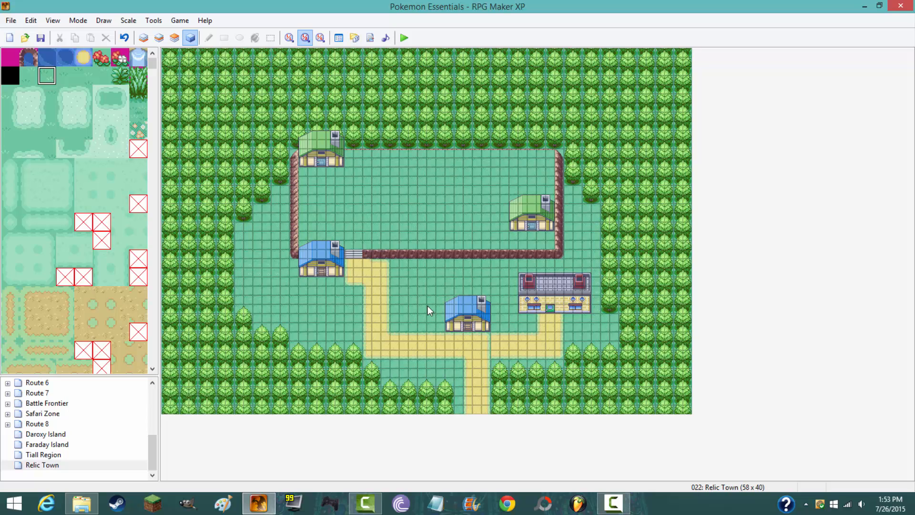
Repair the seam and inner corner where the sand path's east branch meets the southern branch, using matching sand tiles on layer 1
{"action": "left_click", "coordinate": [160, 38]}
{"action": "mouse_move", "coordinate": [152, 63]}
{"action": "left_mouse_down"}
{"action": "mouse_move", "coordinate": [152, 80]}
{"action": "mouse_move", "coordinate": [151, 72]}
{"action": "left_mouse_up"}
{"action": "left_click_drag", "start_coordinate": [47, 165], "coordinate": [47, 183]}
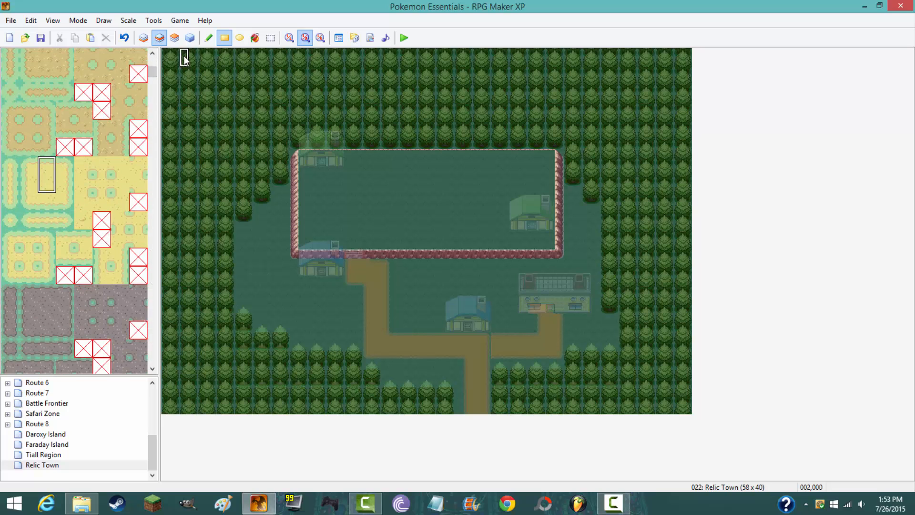
{"action": "left_click", "coordinate": [143, 38]}
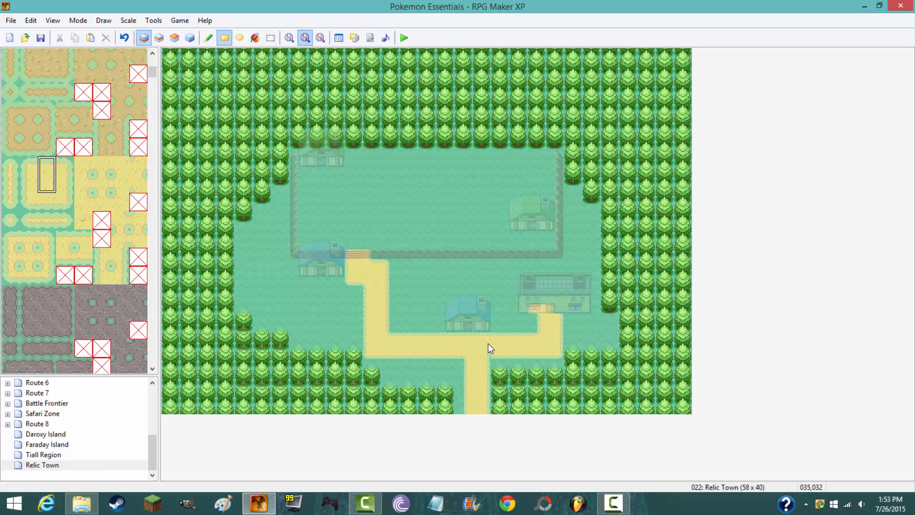
{"action": "left_click", "coordinate": [83, 202]}
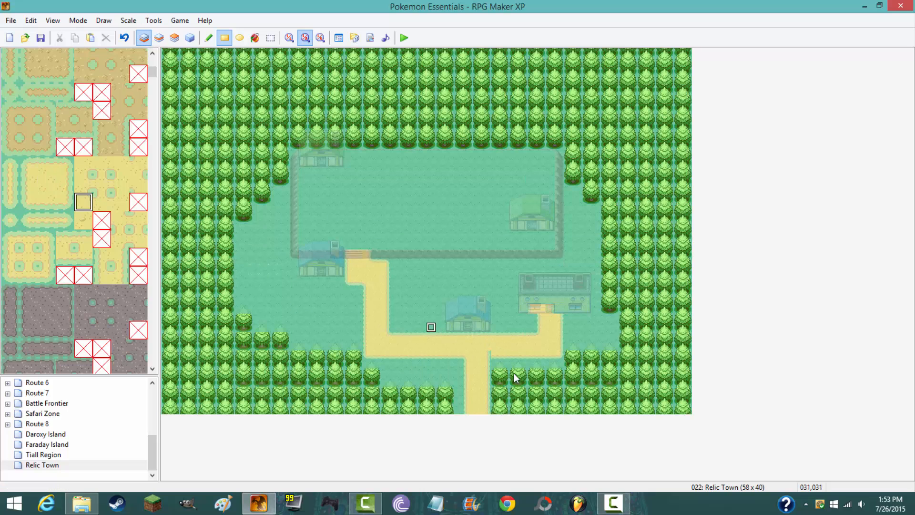
{"action": "left_click", "coordinate": [487, 358]}
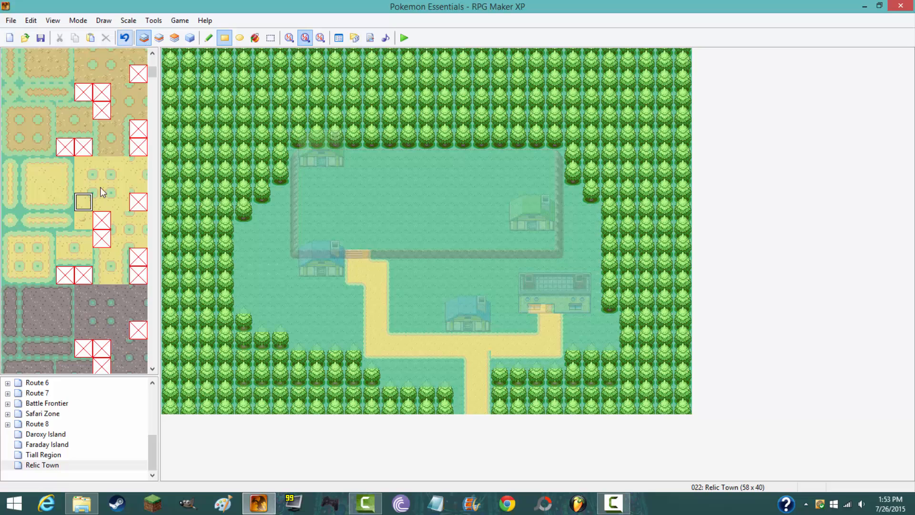
{"action": "left_click", "coordinate": [83, 166]}
{"action": "left_click", "coordinate": [495, 357]}
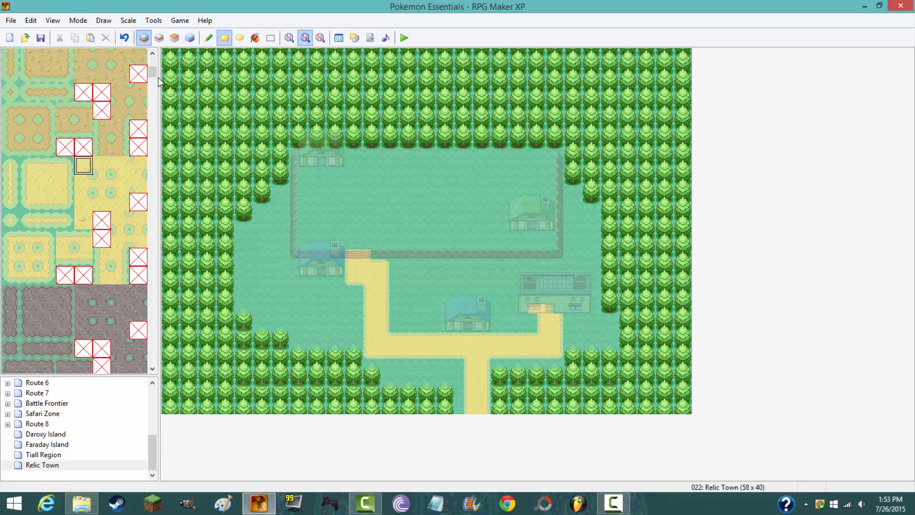
Try placing a vertical hedge inside the rock-walled area on layer 3 and layer 2, undoing each placement
{"action": "scroll", "coordinate": [146, 96], "scroll_direction": "down", "scroll_amount": 10}
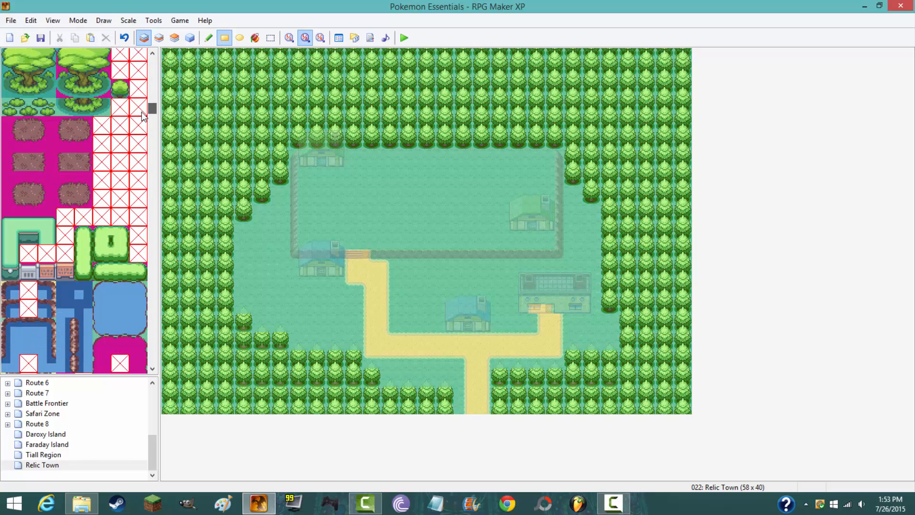
{"action": "scroll", "coordinate": [143, 114], "scroll_direction": "down", "scroll_amount": 3}
{"action": "left_click", "coordinate": [174, 38]}
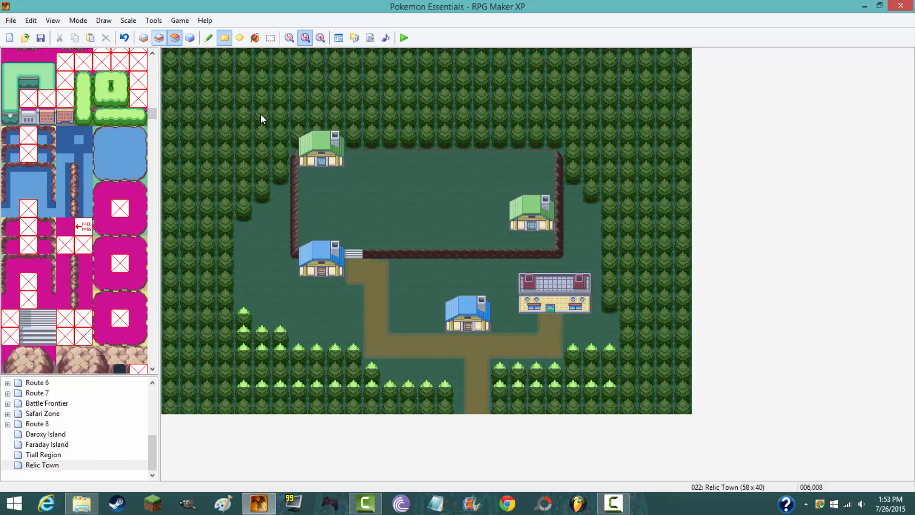
{"action": "left_click_drag", "start_coordinate": [83, 79], "coordinate": [84, 119]}
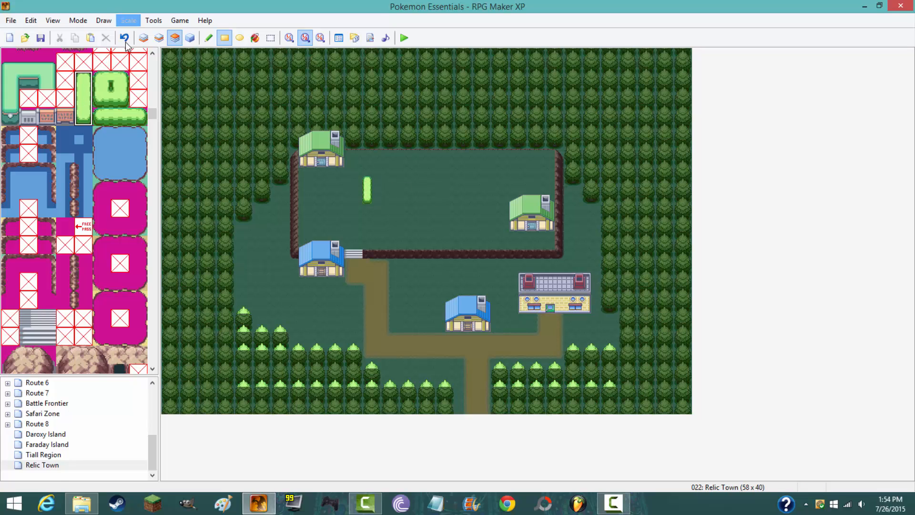
{"action": "left_click", "coordinate": [159, 38]}
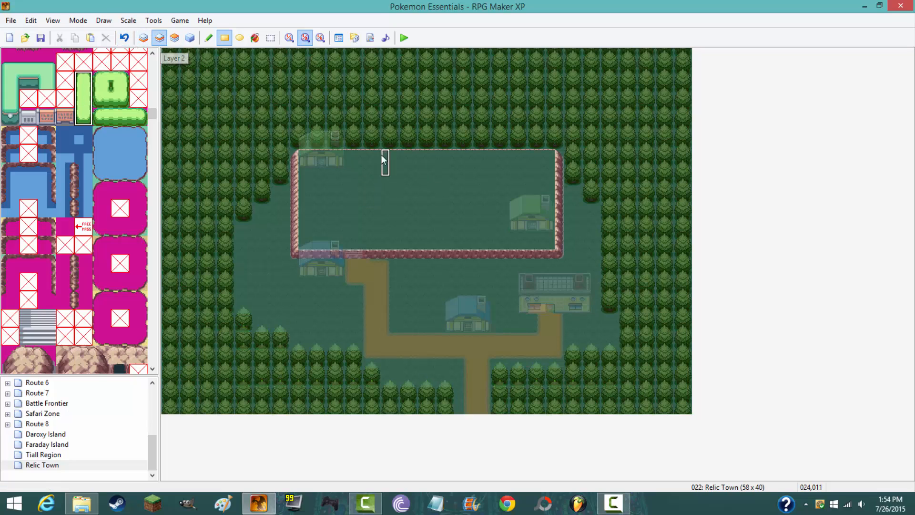
{"action": "left_click_drag", "start_coordinate": [379, 172], "coordinate": [377, 190]}
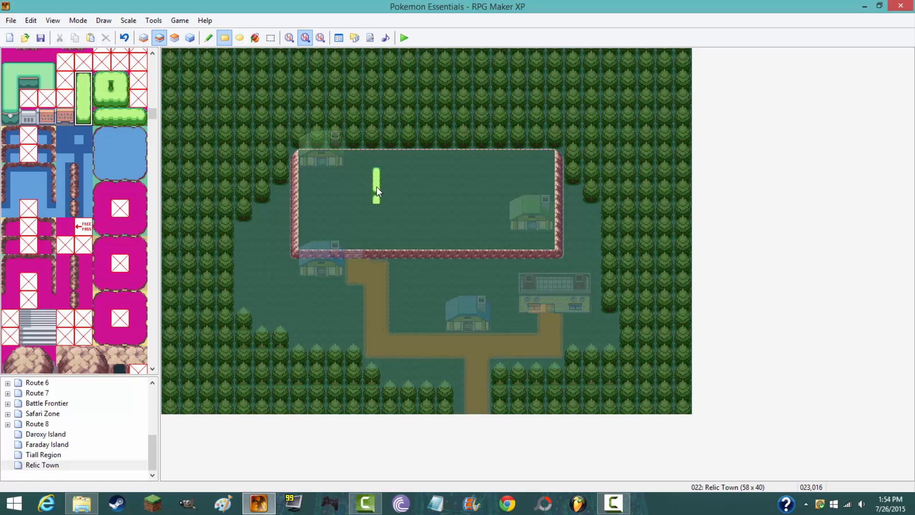
{"action": "left_click", "coordinate": [124, 38]}
{"action": "left_click", "coordinate": [190, 38]}
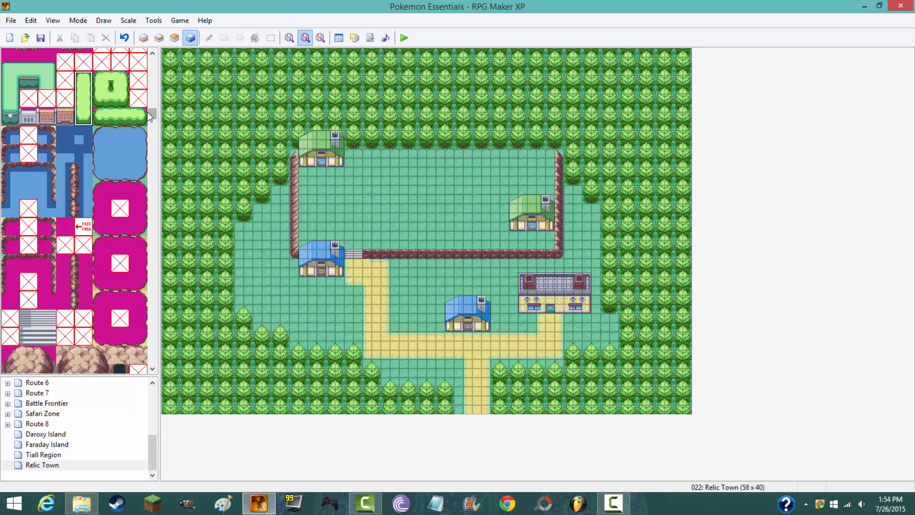
Paint a pond's rocky shoreline inside the walled area on layer 1: a left edge about five tiles high and a top edge about nine tiles wide
{"action": "left_click_drag", "start_coordinate": [151, 114], "coordinate": [150, 113]}
{"action": "left_click", "coordinate": [10, 172]}
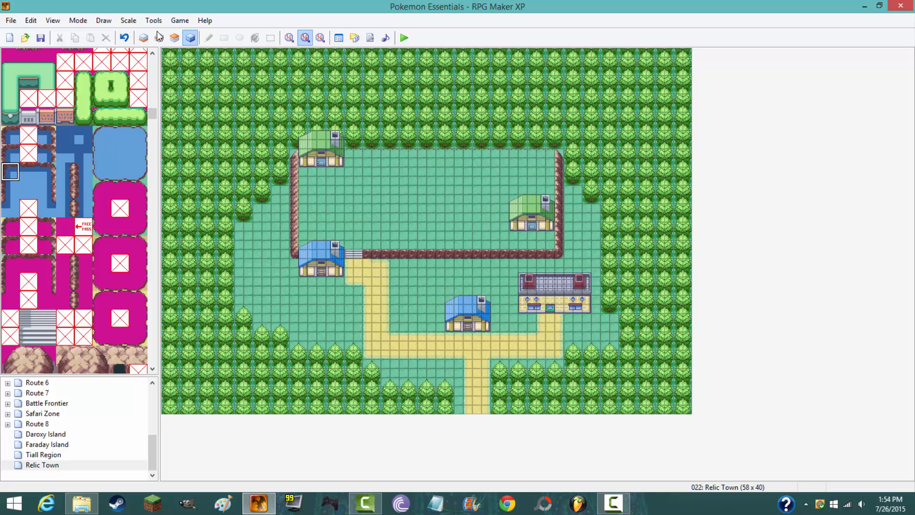
{"action": "left_click", "coordinate": [159, 37]}
{"action": "left_click", "coordinate": [174, 39]}
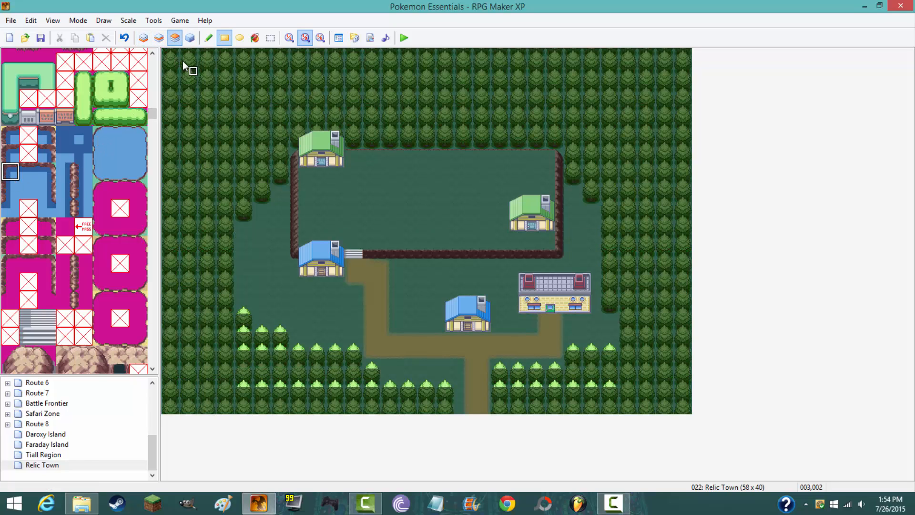
{"action": "left_click", "coordinate": [143, 38]}
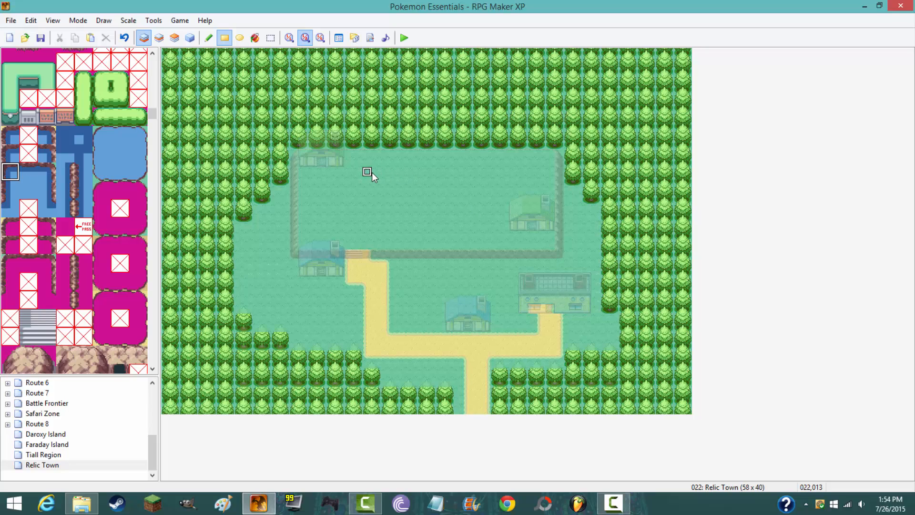
{"action": "left_click", "coordinate": [10, 190]}
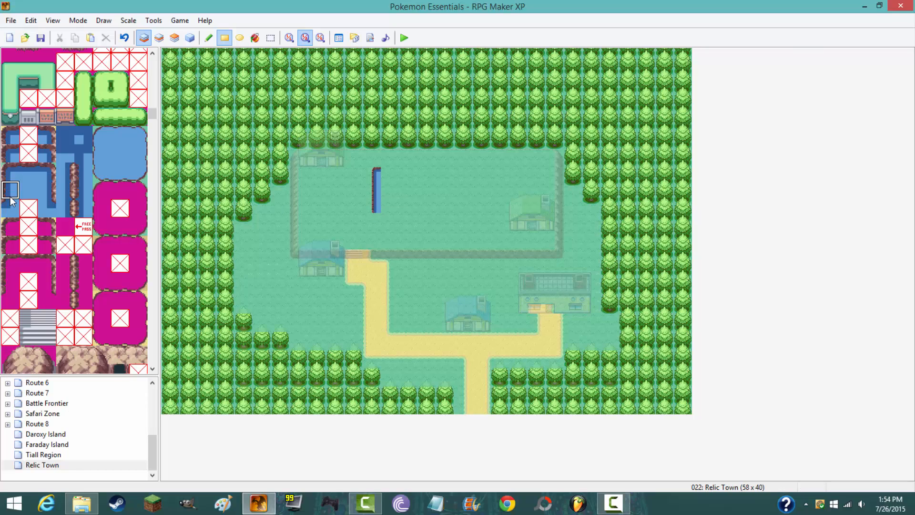
{"action": "left_click", "coordinate": [28, 172]}
{"action": "left_click_drag", "start_coordinate": [390, 172], "coordinate": [453, 173]}
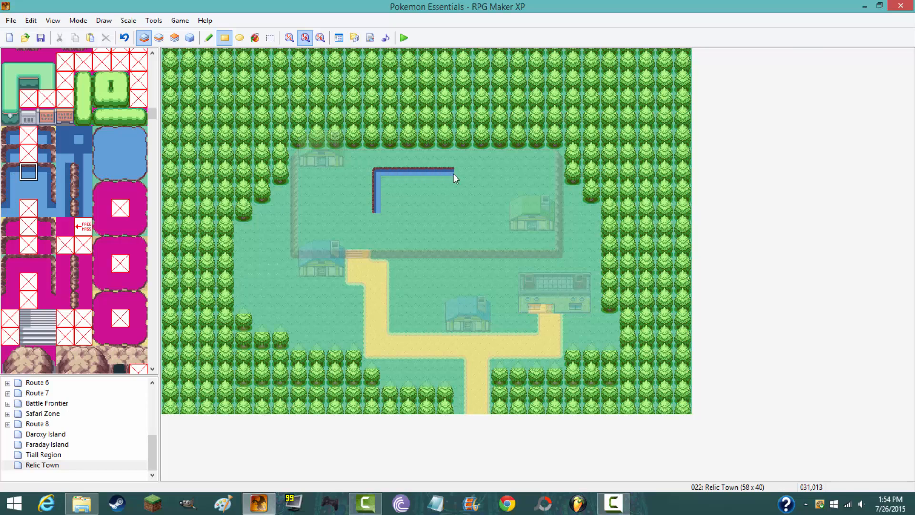
Paint the pond's right shoreline on layer 1 with a two-tile outward step near its lower end, and extend the left edge down to match
{"action": "left_click", "coordinate": [46, 172]}
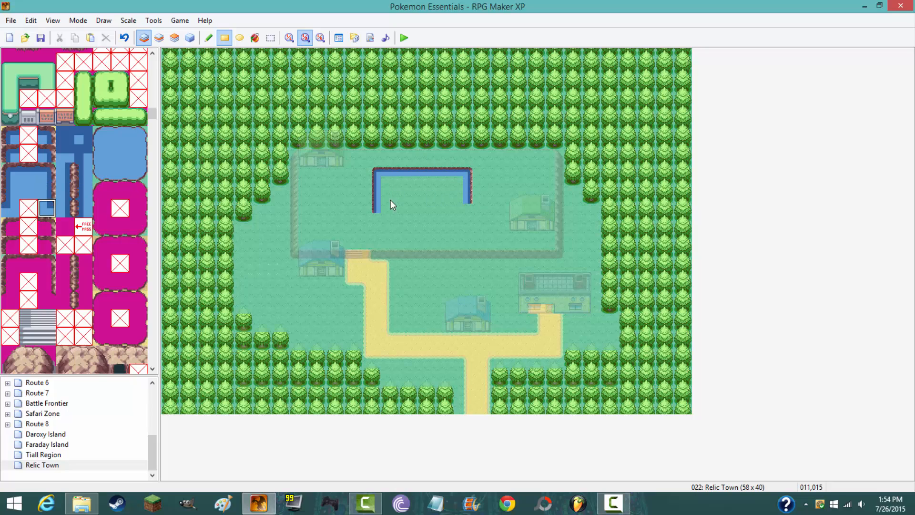
{"action": "left_click", "coordinate": [30, 167]}
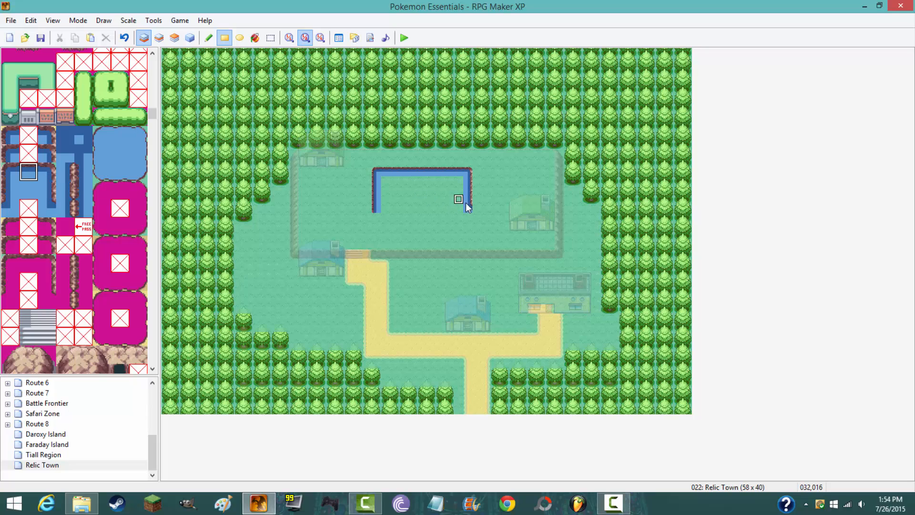
{"action": "right_click", "coordinate": [485, 209]}
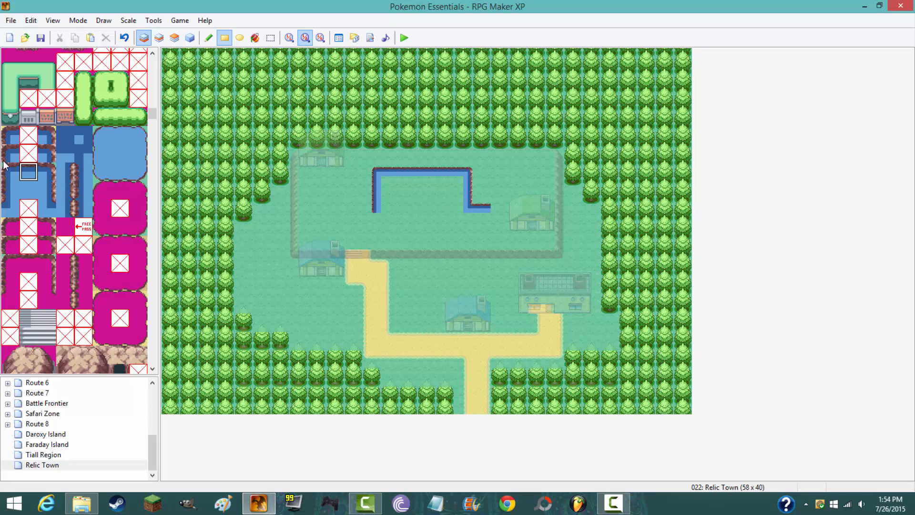
{"action": "left_click", "coordinate": [487, 209]}
{"action": "left_click", "coordinate": [123, 38]}
{"action": "left_click", "coordinate": [10, 190]}
{"action": "left_click", "coordinate": [378, 219]}
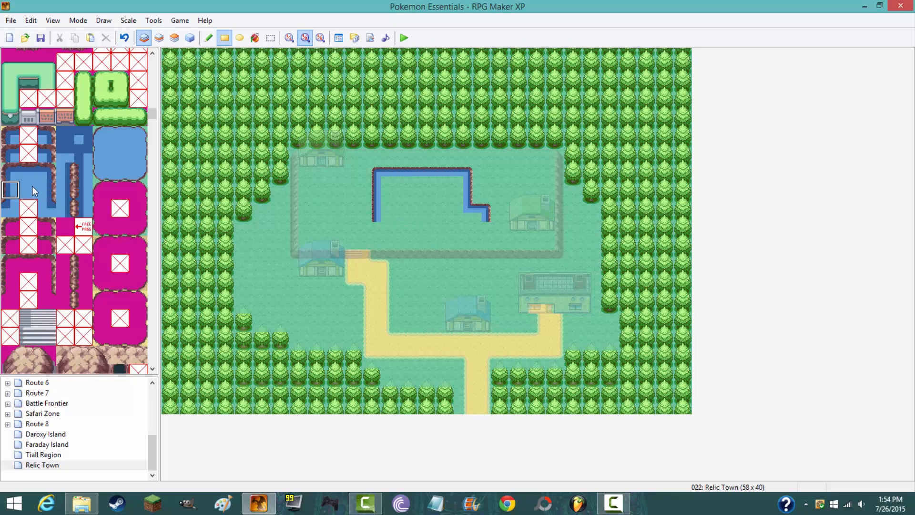
Fill the pond with plain water on layer 1, edge its bottom with grassy rock-edge tiles, and preview all layers together
{"action": "left_click", "coordinate": [28, 189]}
{"action": "left_click_drag", "start_coordinate": [385, 179], "coordinate": [459, 215]}
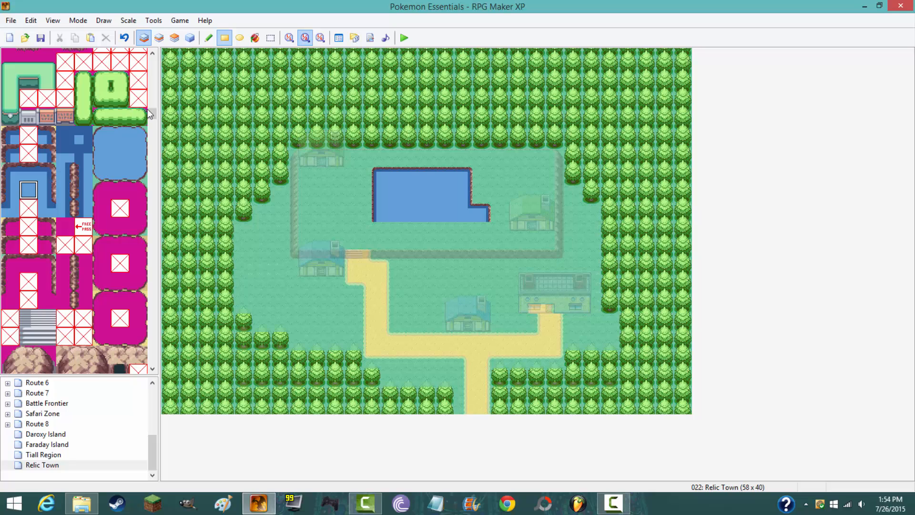
{"action": "scroll", "coordinate": [151, 115], "scroll_direction": "down", "scroll_amount": 1}
{"action": "left_click_drag", "start_coordinate": [150, 115], "coordinate": [151, 125]}
{"action": "left_click", "coordinate": [28, 177]}
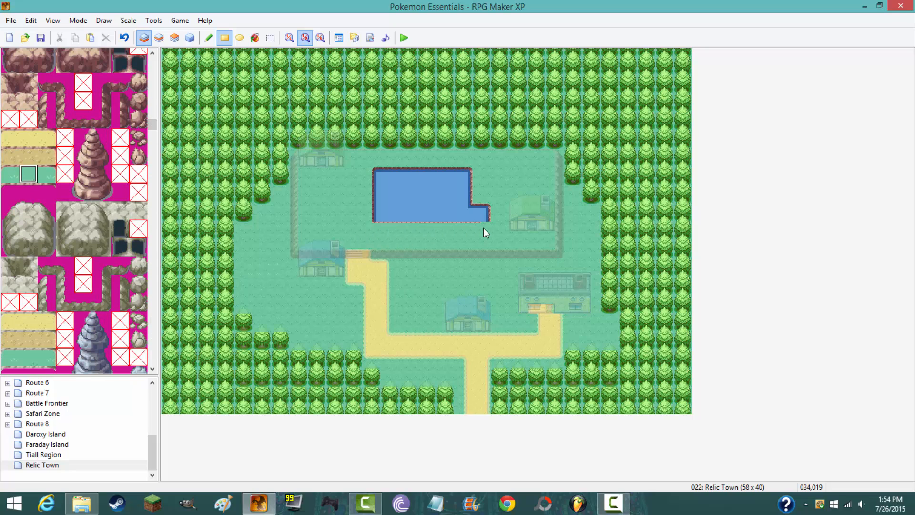
{"action": "left_click", "coordinate": [190, 38]}
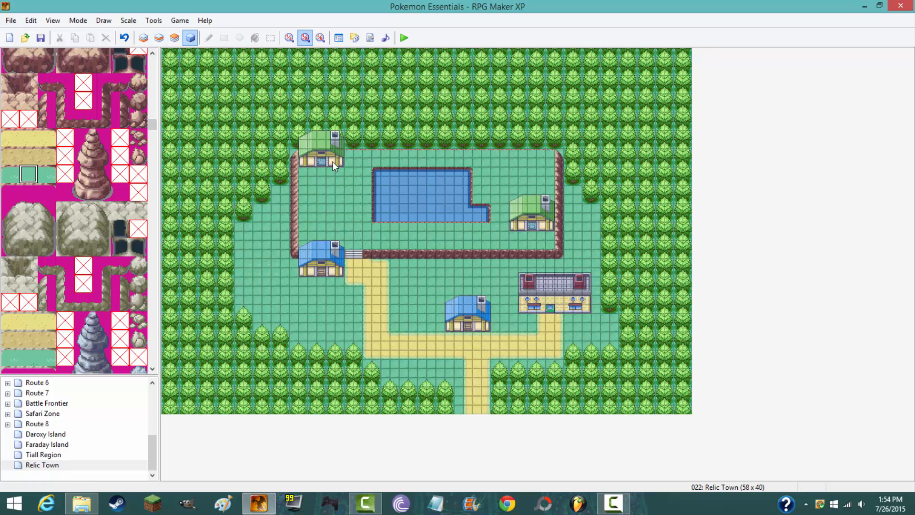
Paint a row of treetops on layer 3 along the northern wall near its northeast corner, undoing and repainting a stray placement
{"action": "left_click", "coordinate": [159, 38]}
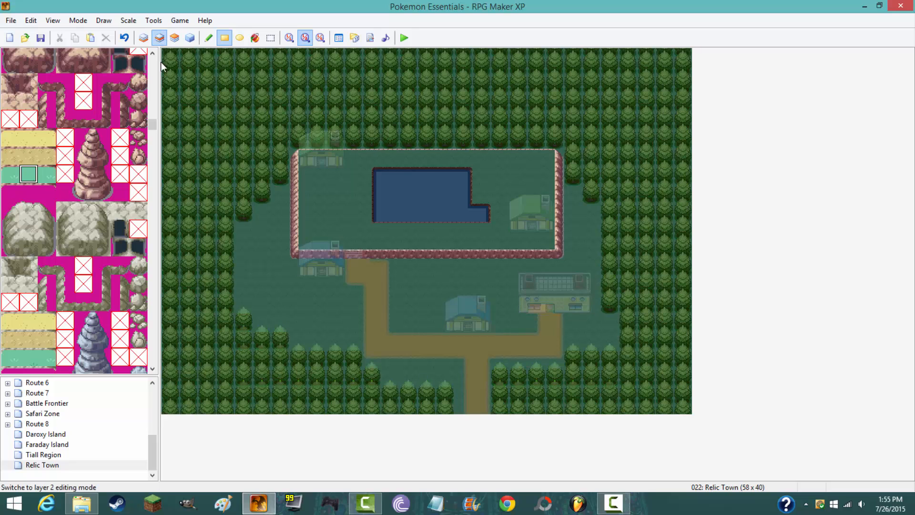
{"action": "left_click_drag", "start_coordinate": [153, 127], "coordinate": [150, 95]}
{"action": "left_click", "coordinate": [174, 37]}
{"action": "left_click_drag", "start_coordinate": [84, 149], "coordinate": [102, 152]}
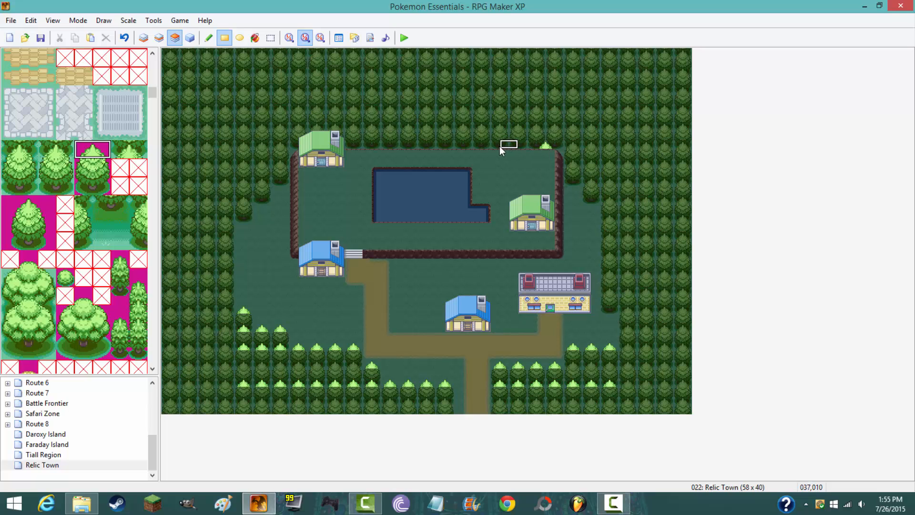
{"action": "left_click_drag", "start_coordinate": [499, 146], "coordinate": [532, 148]}
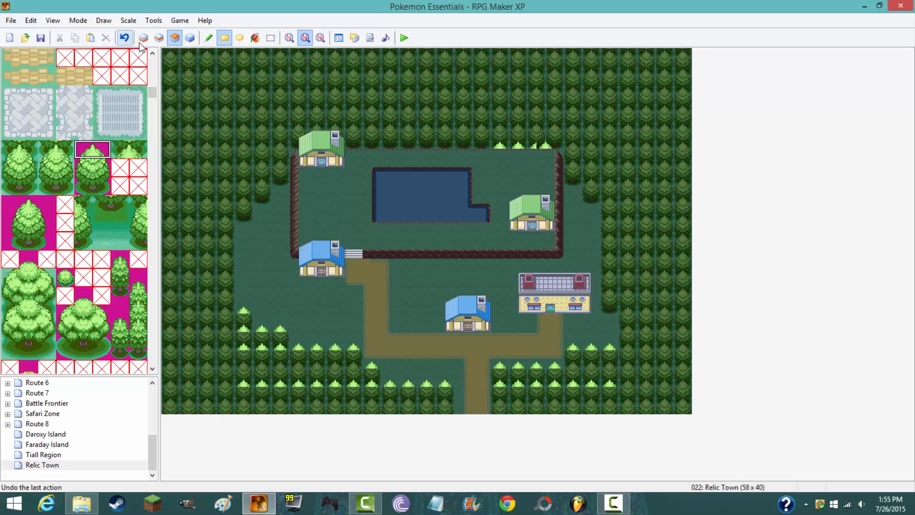
{"action": "left_click", "coordinate": [124, 38]}
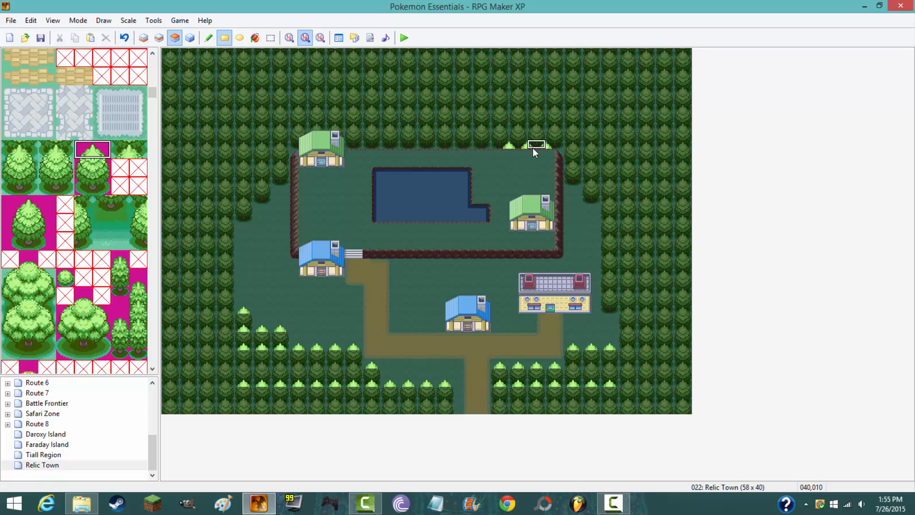
Paint the lower halves of the four trees beneath the treetop row on layer 3, after trying a trunk tile on layer 2
{"action": "left_click", "coordinate": [159, 37]}
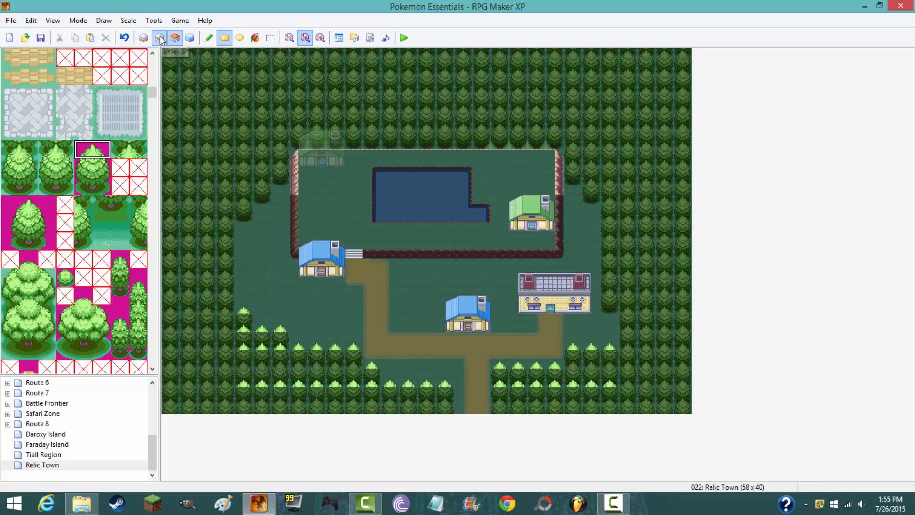
{"action": "left_click", "coordinate": [51, 166]}
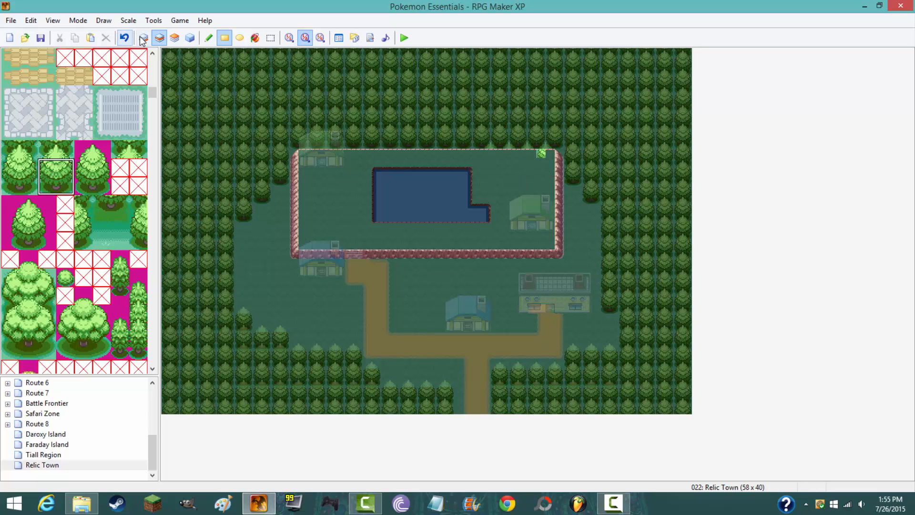
{"action": "left_click", "coordinate": [91, 180]}
{"action": "key", "text": "F7"}
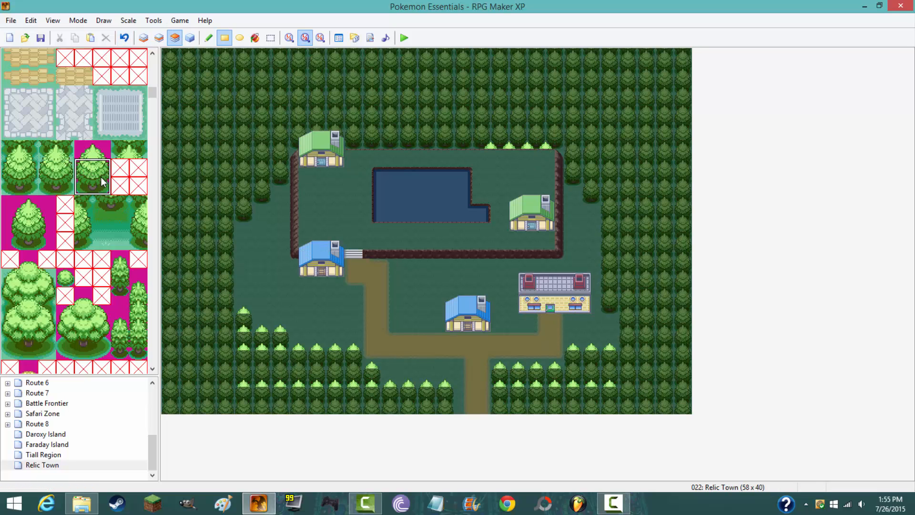
{"action": "left_click", "coordinate": [525, 157]}
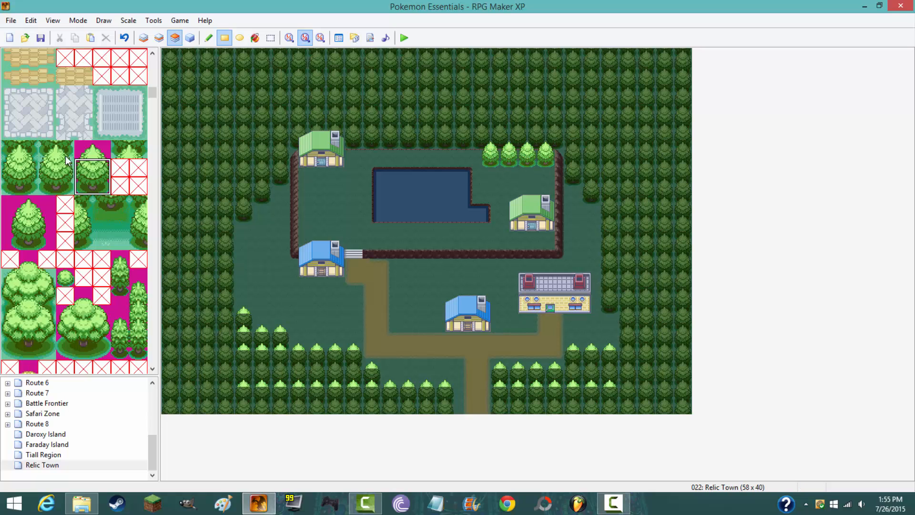
Add a second row of three grass-backed trees on layer 3, directly beneath the eastern trees of the first row
{"action": "left_click_drag", "start_coordinate": [48, 149], "coordinate": [66, 168]}
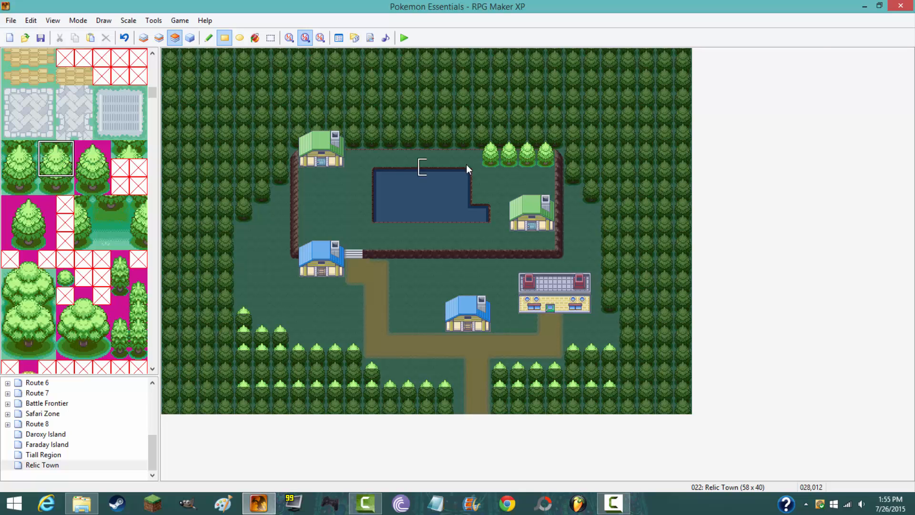
{"action": "left_click", "coordinate": [143, 38]}
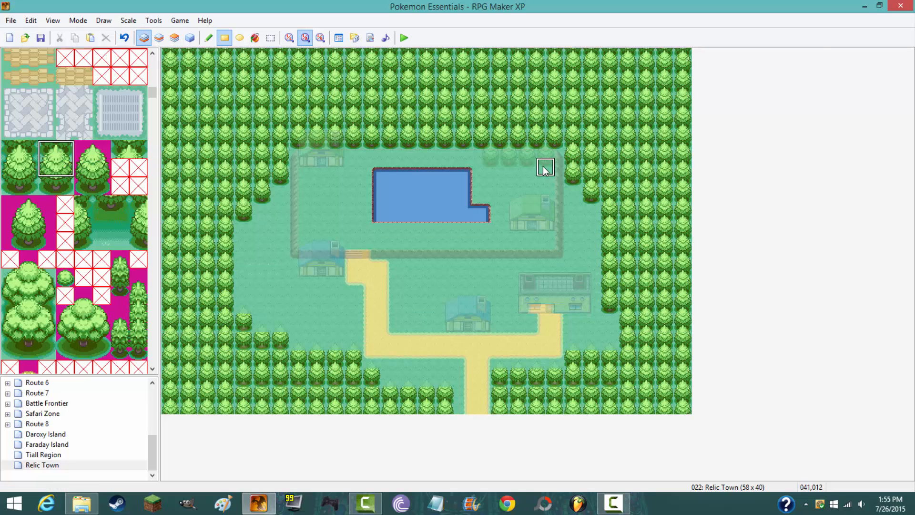
{"action": "left_click", "coordinate": [159, 37]}
{"action": "left_click", "coordinate": [174, 38]}
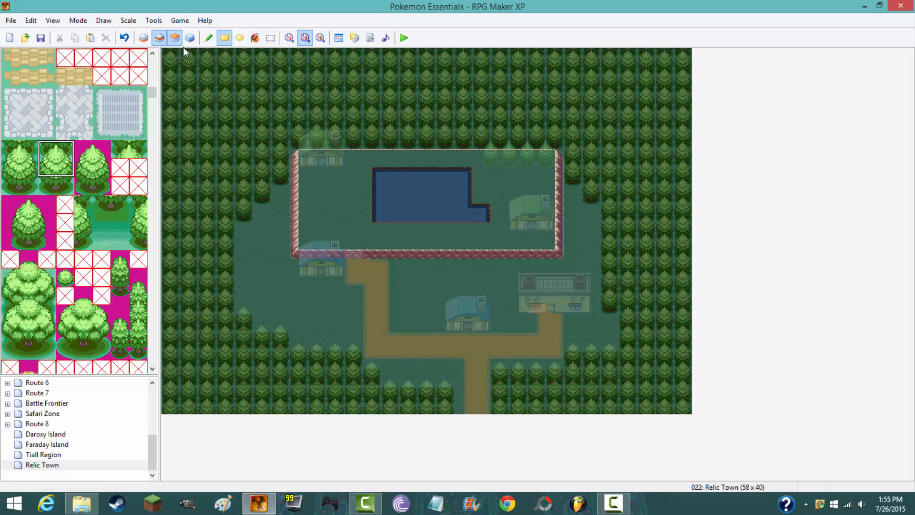
{"action": "left_click", "coordinate": [544, 166]}
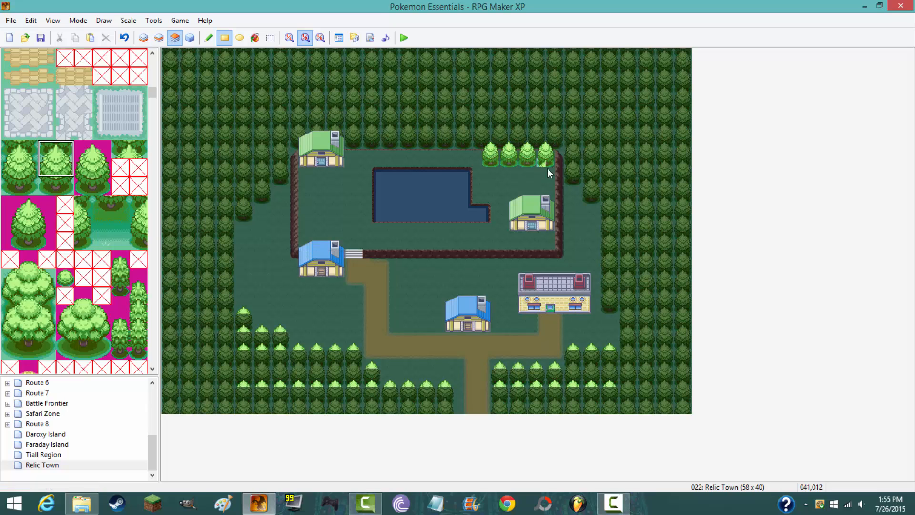
{"action": "left_click", "coordinate": [521, 167]}
{"action": "left_click", "coordinate": [53, 186]}
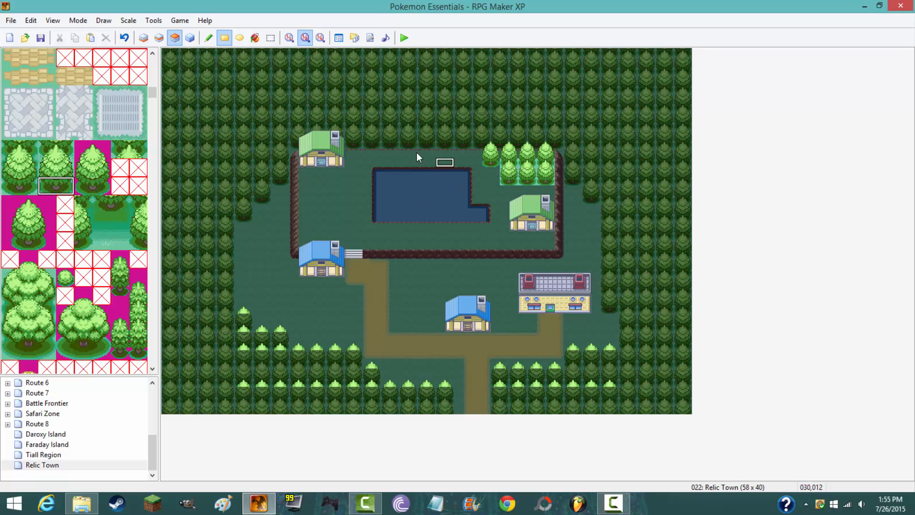
Add a single tree behind the eastern green-roofed house, with its lower tiles on layer 2 and its top on layer 3, and preview all layers
{"action": "left_click", "coordinate": [159, 38]}
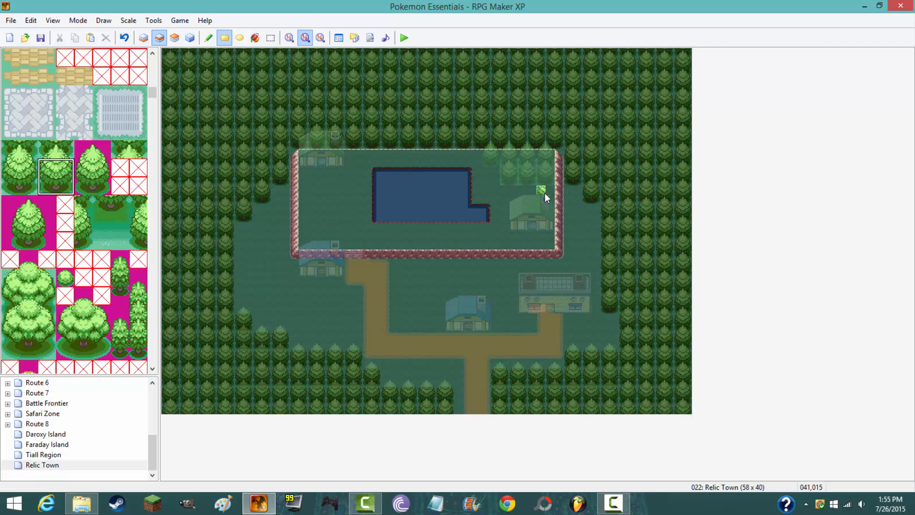
{"action": "left_click", "coordinate": [174, 39]}
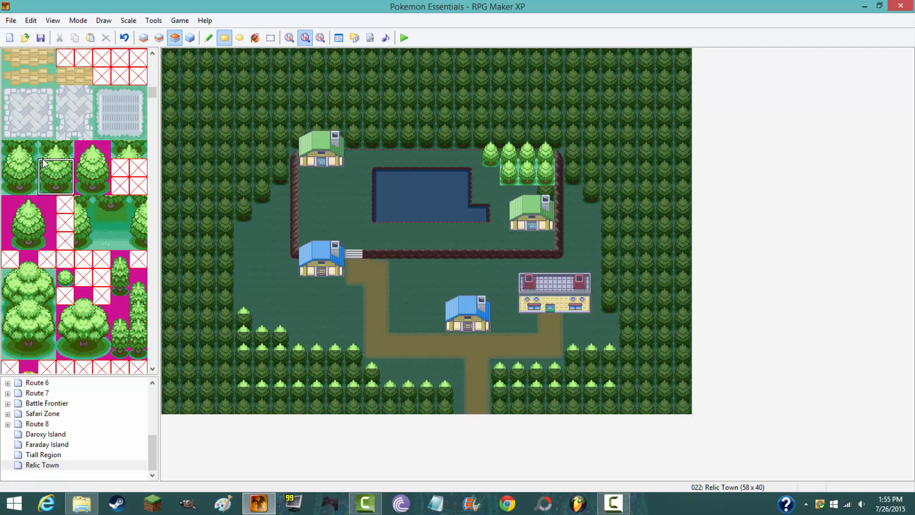
{"action": "left_click_drag", "start_coordinate": [46, 148], "coordinate": [66, 152]}
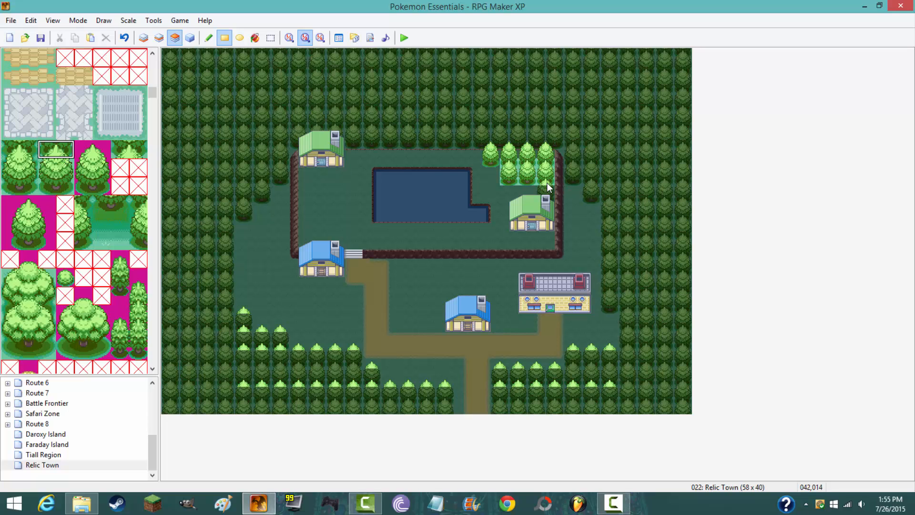
{"action": "left_click", "coordinate": [190, 37]}
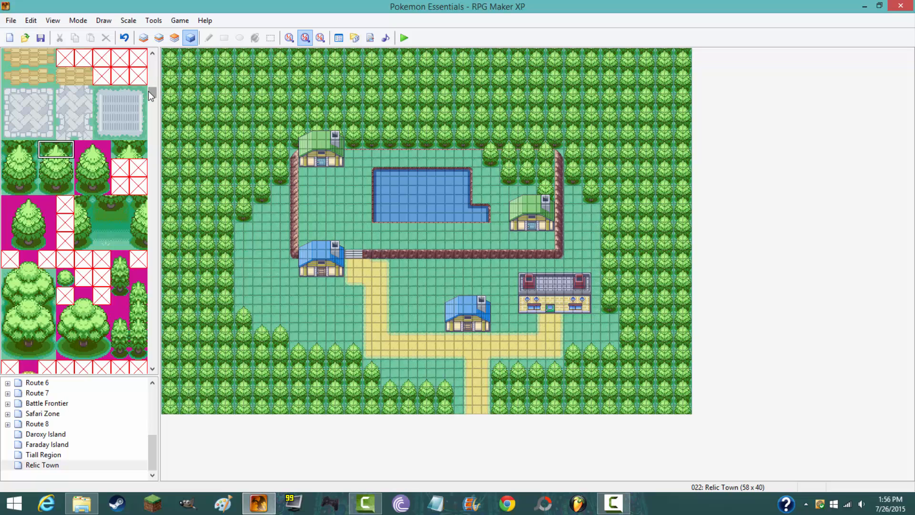
Paint a sand path about three tiles wide on layer 1 from the stairs up toward the pond's lower-left corner
{"action": "left_click_drag", "start_coordinate": [148, 91], "coordinate": [153, 72]}
{"action": "left_click_drag", "start_coordinate": [65, 131], "coordinate": [35, 130]}
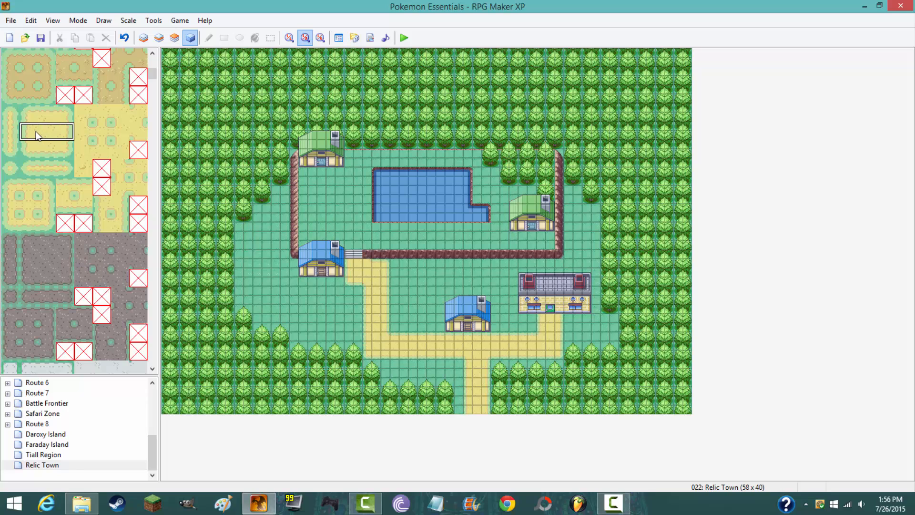
{"action": "left_click", "coordinate": [158, 37]}
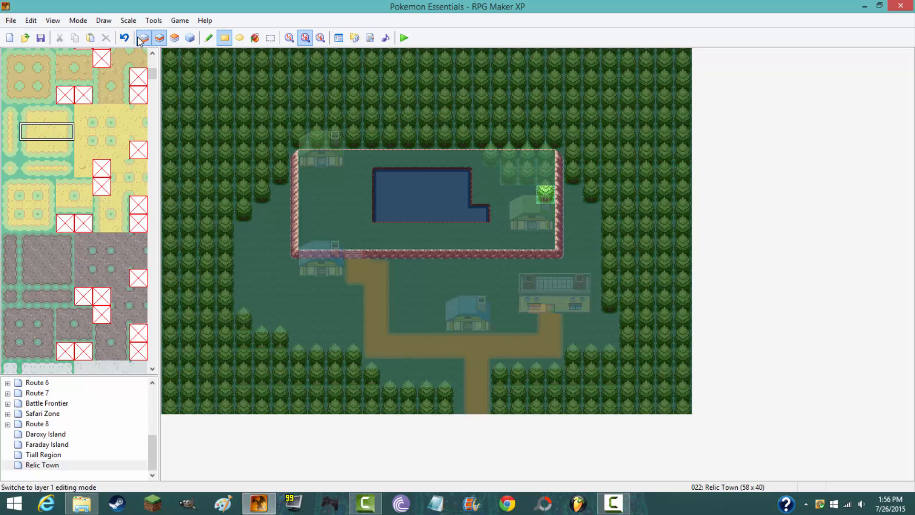
{"action": "left_click", "coordinate": [143, 37]}
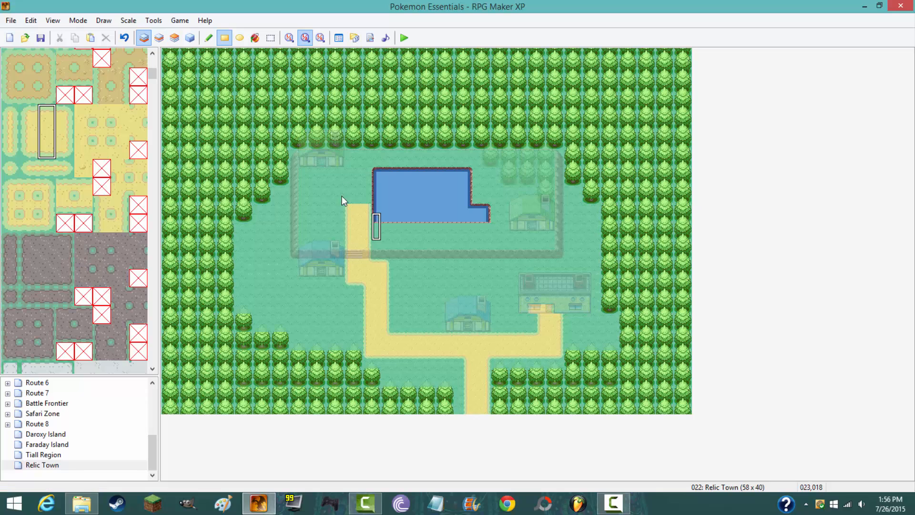
Paint a sand branch on layer 1 below the pond to the eastern green-roofed house's door, and fill the junction seam with plain sand
{"action": "left_click", "coordinate": [159, 39]}
{"action": "left_click", "coordinate": [144, 38]}
{"action": "left_click_drag", "start_coordinate": [374, 227], "coordinate": [475, 248]}
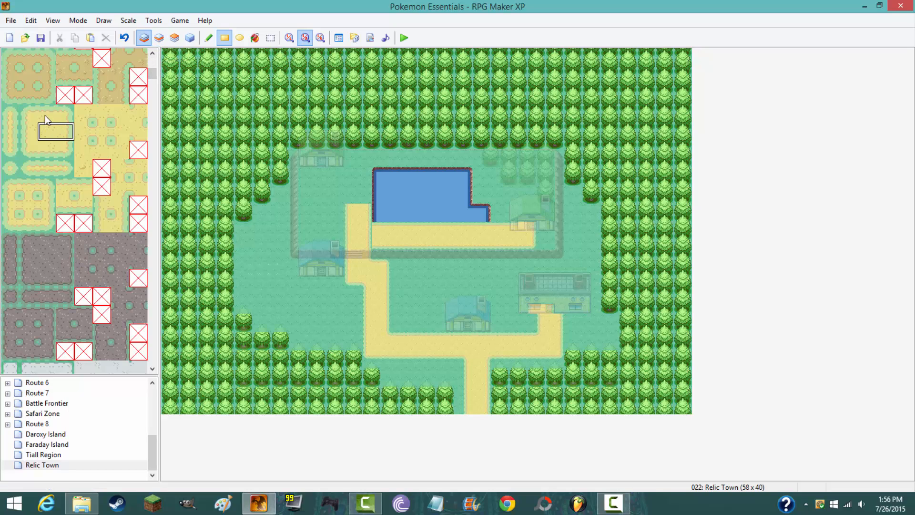
{"action": "left_click", "coordinate": [87, 148]}
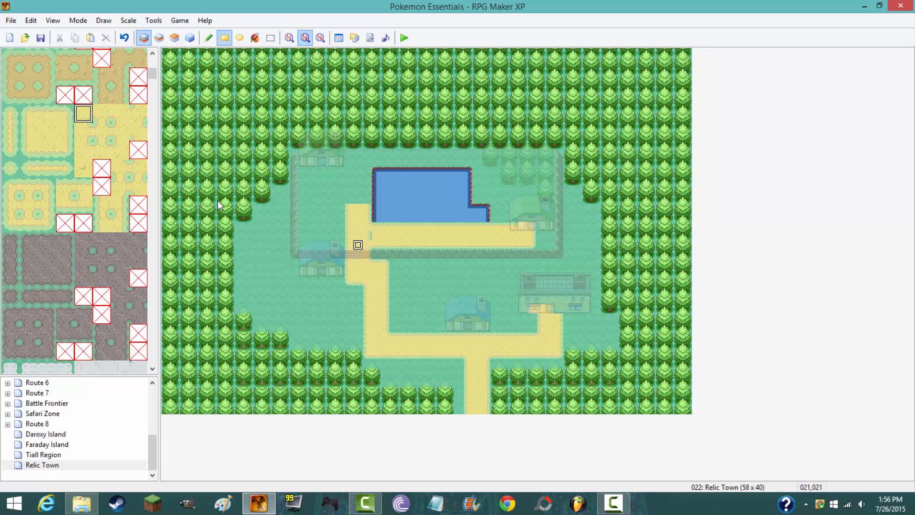
{"action": "left_click", "coordinate": [40, 130]}
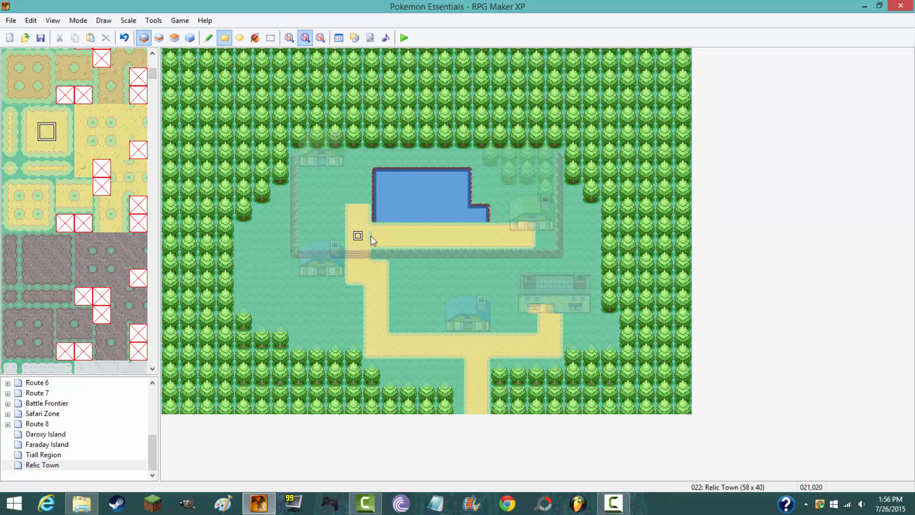
Paint transparent rock-edge tiles on layer 2 along the pond's bottom shoreline, above the sand path
{"action": "left_click", "coordinate": [174, 37]}
{"action": "left_click", "coordinate": [159, 38]}
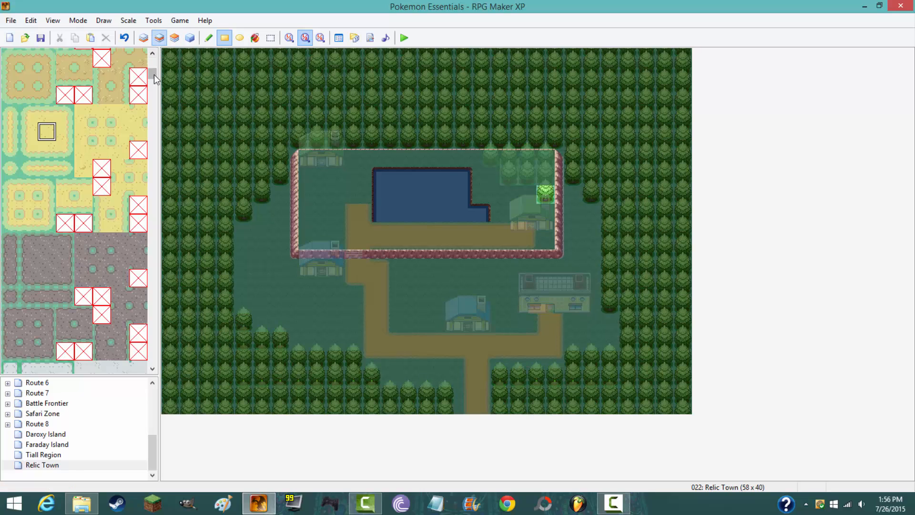
{"action": "left_click_drag", "start_coordinate": [153, 74], "coordinate": [151, 131]}
{"action": "left_click", "coordinate": [27, 208]}
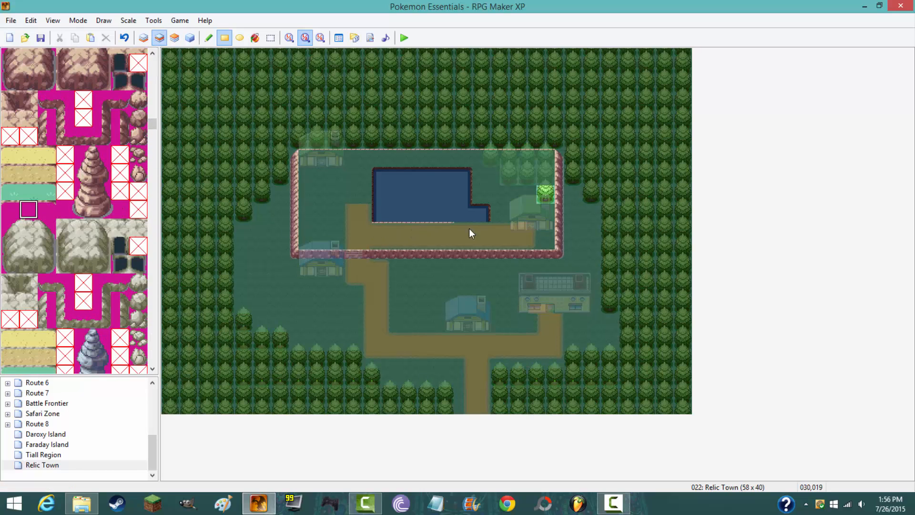
Extend the sand path on layer 1 up along the pond's left side, closing off its grassy top and left edges
{"action": "left_click", "coordinate": [144, 38]}
{"action": "scroll", "coordinate": [148, 81], "scroll_direction": "up", "scroll_amount": 15}
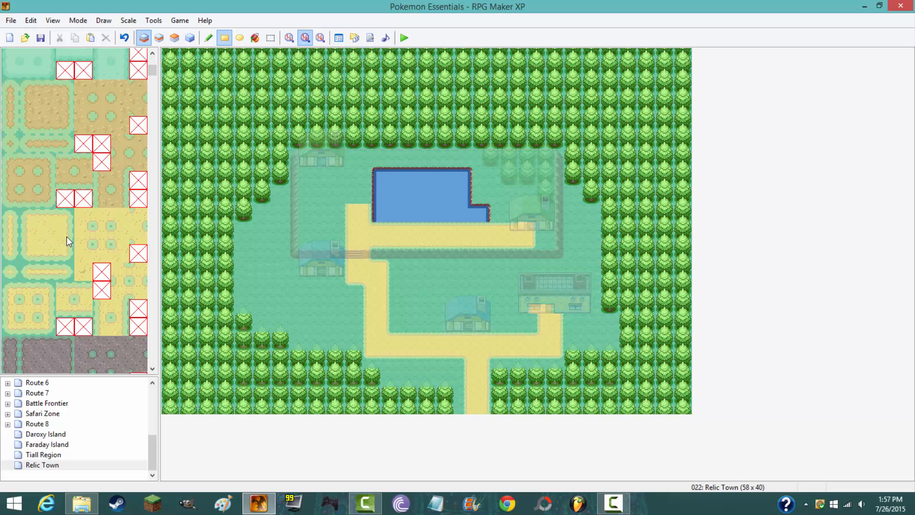
{"action": "left_click_drag", "start_coordinate": [67, 237], "coordinate": [48, 215]}
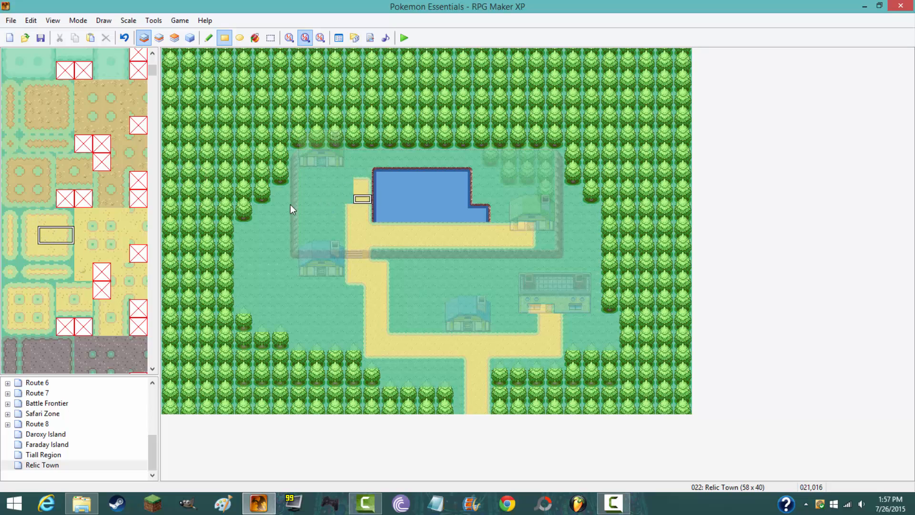
{"action": "left_click", "coordinate": [115, 220]}
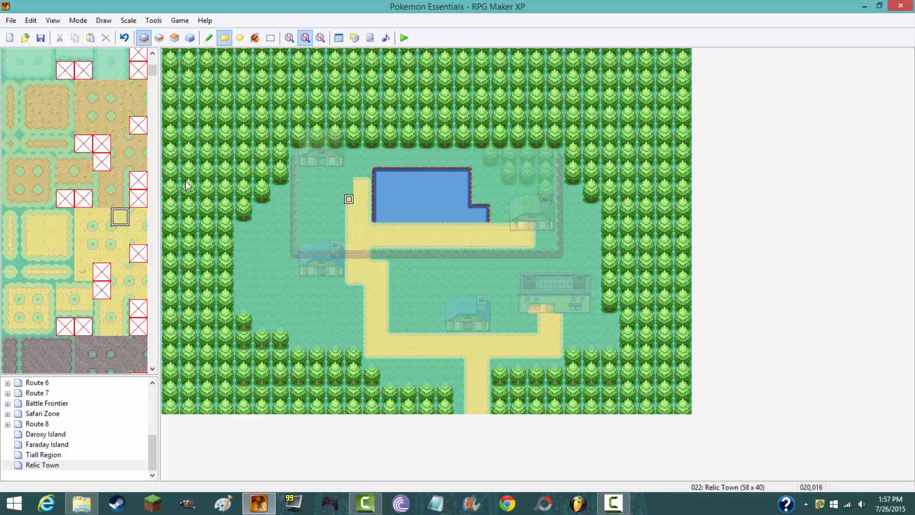
{"action": "left_click_drag", "start_coordinate": [47, 216], "coordinate": [46, 233]}
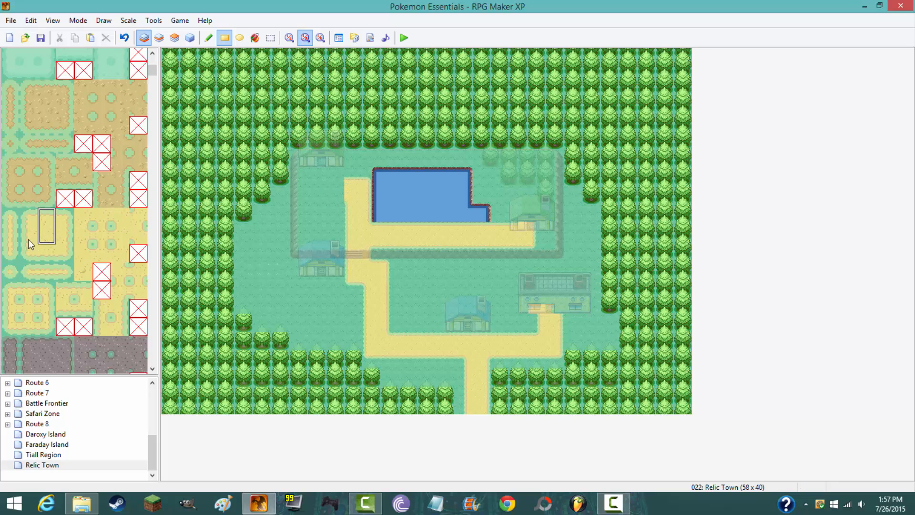
Paint a sand branch on layer 1 west from the path's upper end to the area below the northwestern green-roofed house
{"action": "left_click_drag", "start_coordinate": [28, 239], "coordinate": [47, 254]}
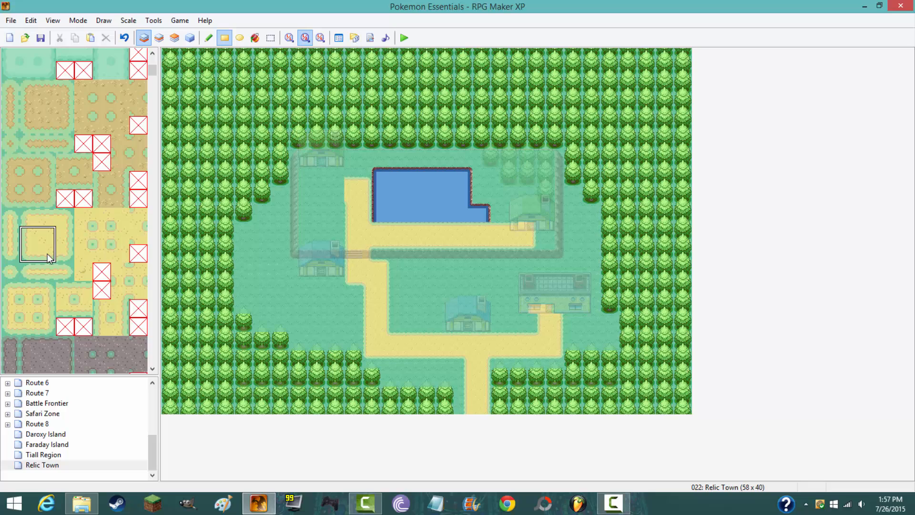
{"action": "left_click", "coordinate": [318, 196]}
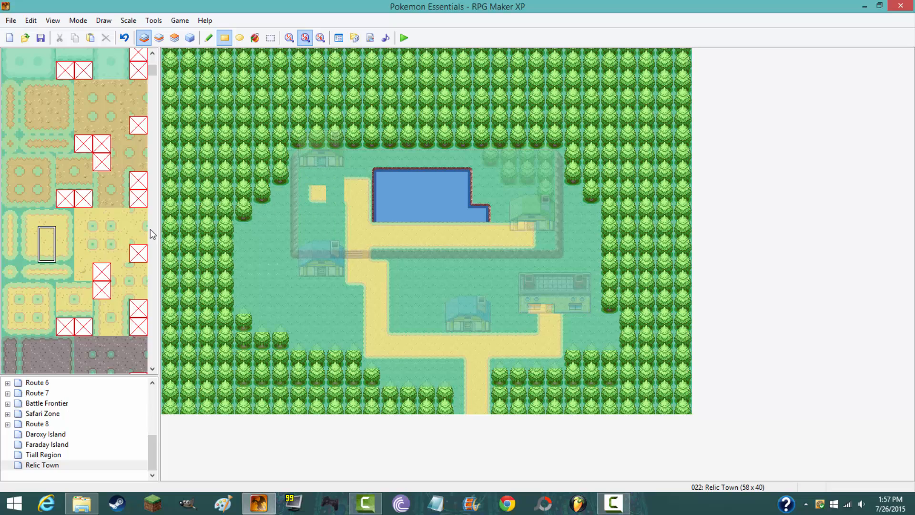
{"action": "left_click", "coordinate": [333, 200]}
{"action": "left_click", "coordinate": [47, 217]}
{"action": "left_click", "coordinate": [331, 182]}
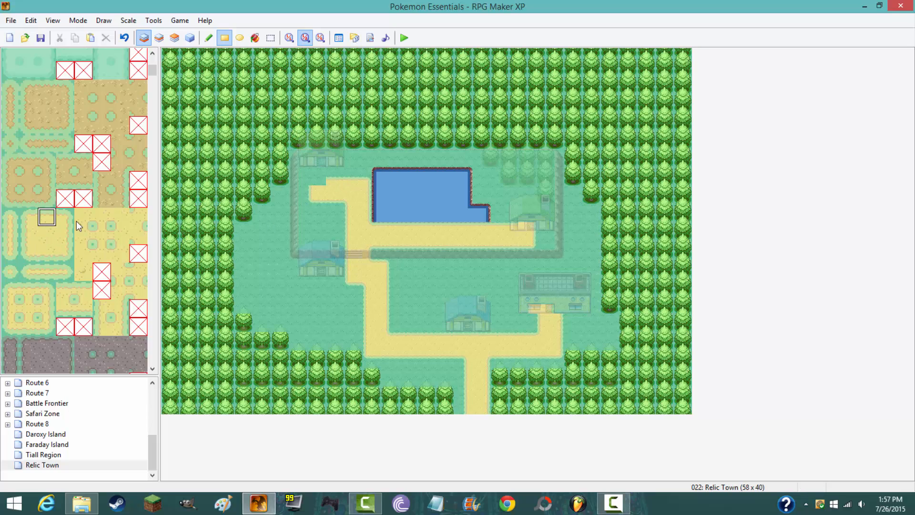
Continue the sand branch up to the northwestern green-roofed house's door on layer 1, and preview all layers together
{"action": "left_click", "coordinate": [85, 238]}
{"action": "left_click_drag", "start_coordinate": [32, 236], "coordinate": [48, 235]}
{"action": "left_click", "coordinate": [316, 181]}
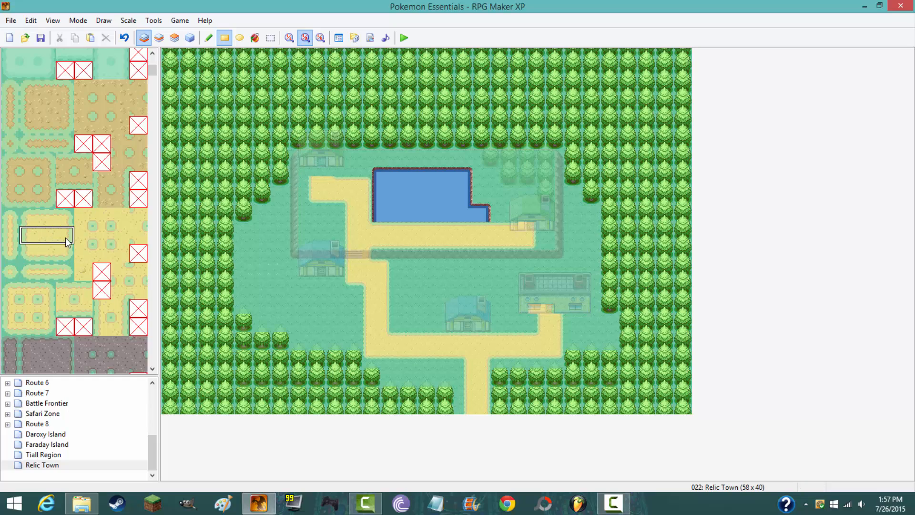
{"action": "left_click", "coordinate": [316, 161]}
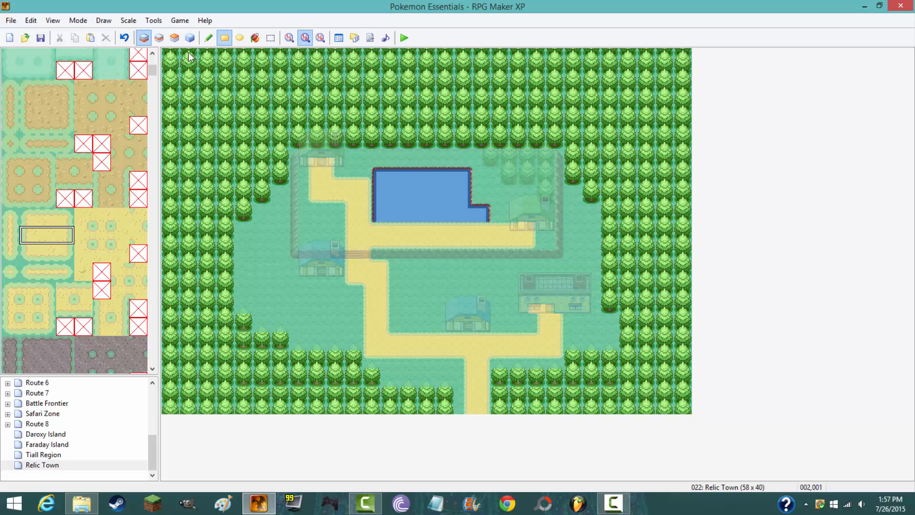
{"action": "left_click", "coordinate": [189, 37]}
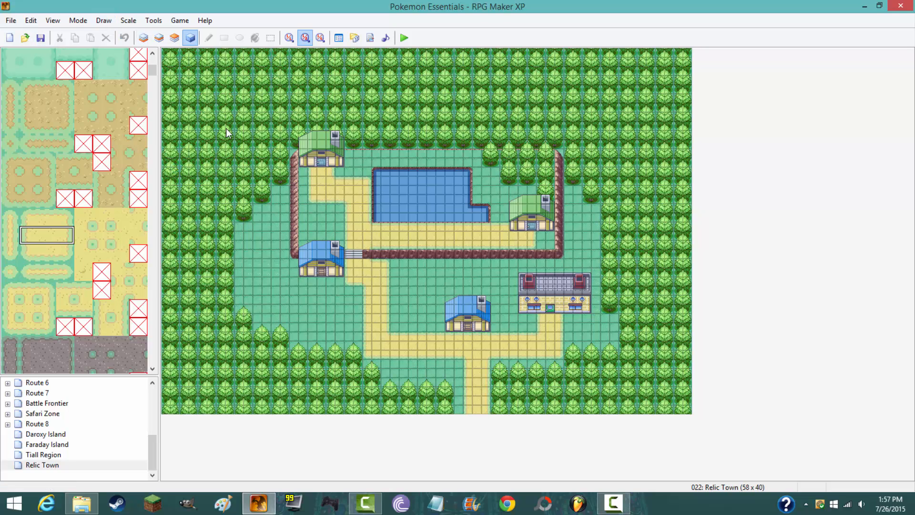
Start a playtest of the game and continue from the saved Relic Town game
{"action": "left_click", "coordinate": [404, 38]}
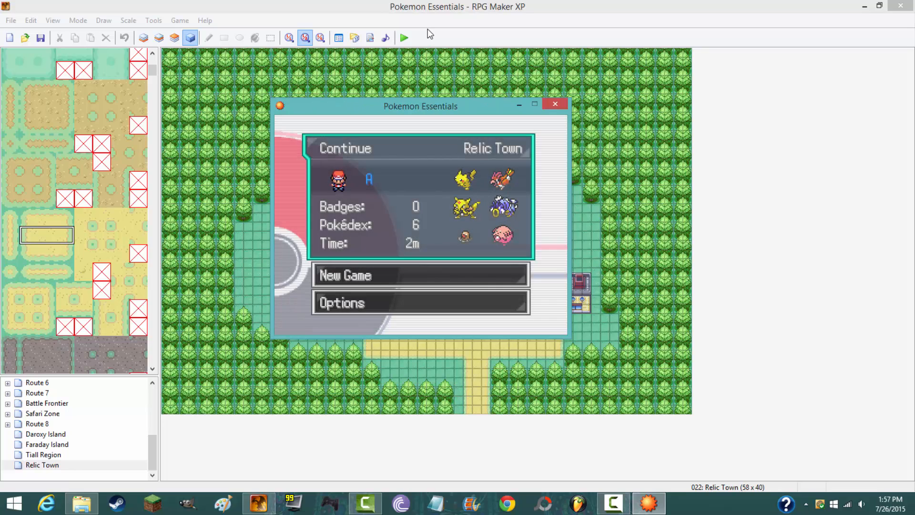
{"action": "key", "text": "Return"}
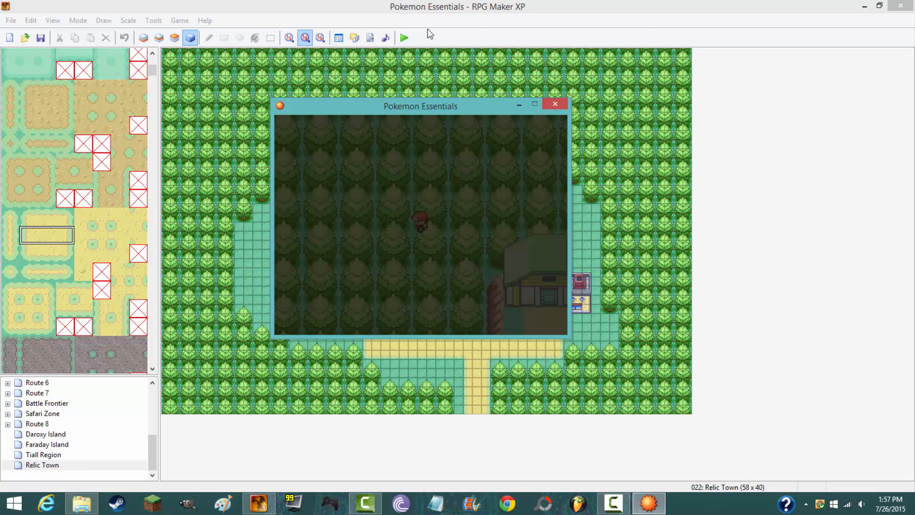
{"action": "key", "text": "Down"}
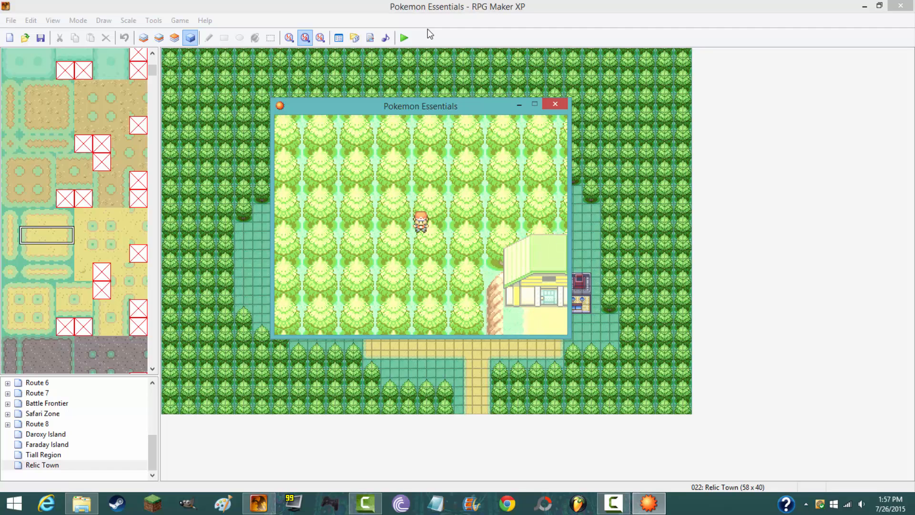
Mute the system audio and use the debug Warp to Map command to move the player into Relic Town's open area
{"action": "key", "text": "Escape"}
{"action": "key", "text": "Down"}
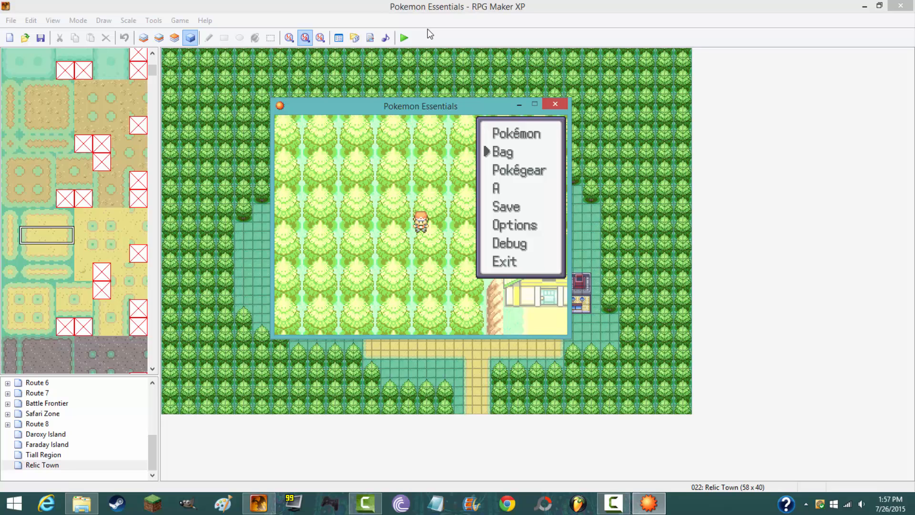
{"action": "key", "text": "Down"}
{"action": "key", "text": "Down"}
{"action": "key", "text": "Down"}
{"action": "key", "text": "XF86AudioMute"}
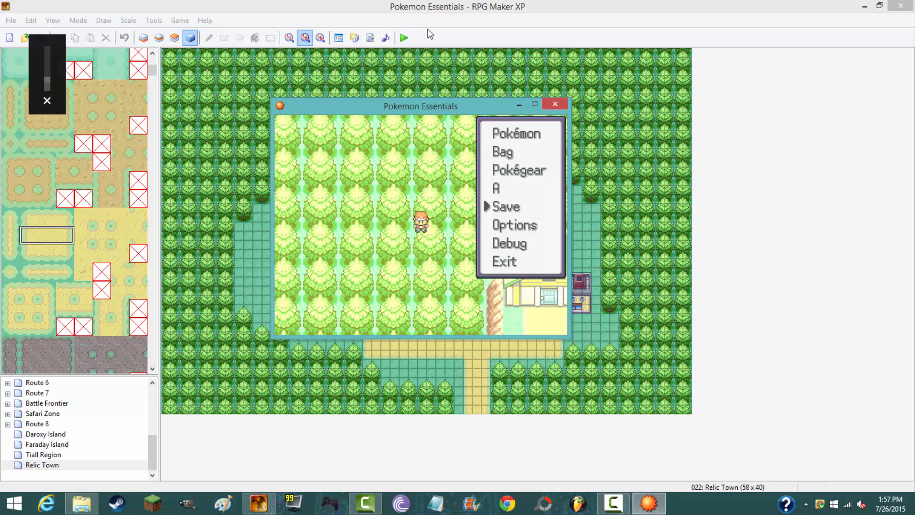
{"action": "key", "text": "Down"}
{"action": "key", "text": "Down"}
{"action": "key", "text": "Return"}
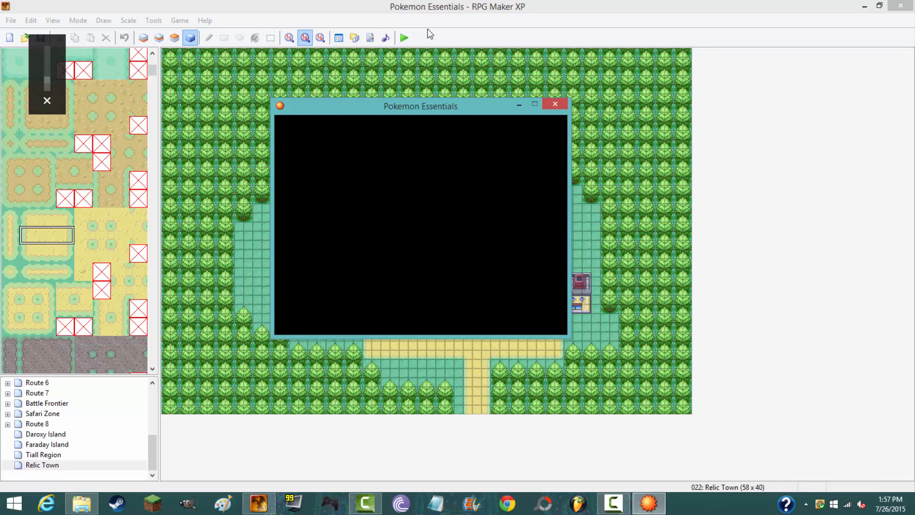
{"action": "key", "text": "Down"}
{"action": "key", "text": "Down"}
{"action": "key", "text": "Return"}
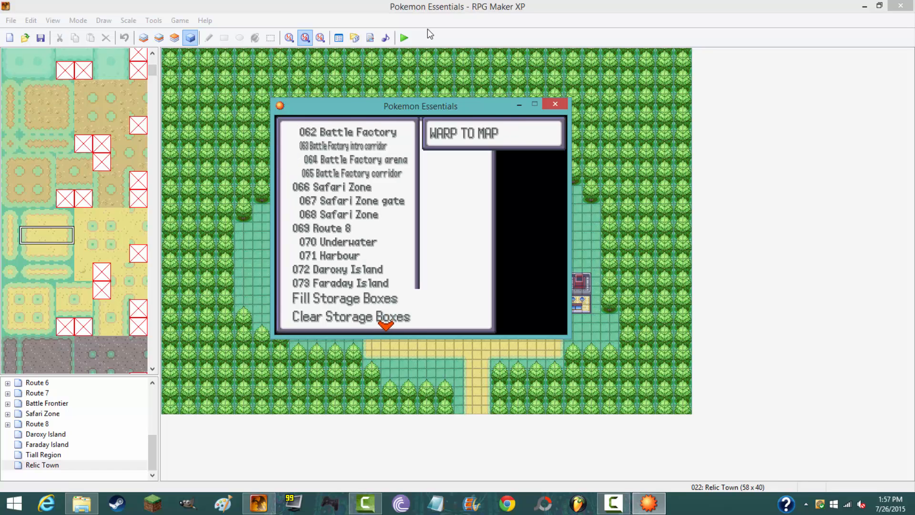
{"action": "key", "text": "Return"}
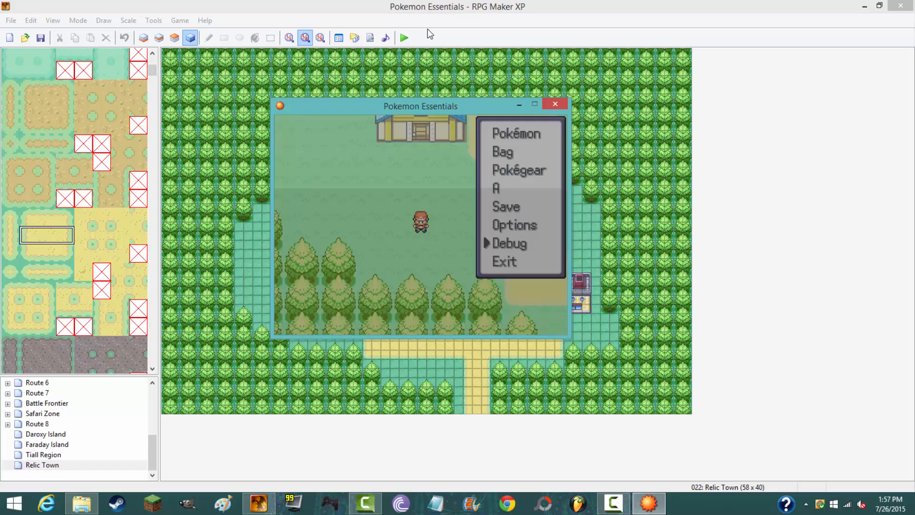
{"action": "key", "text": "Escape"}
Walk the player along the sand path and up the stairs to the pond's left side to check the map
{"action": "key", "text": "Right"}
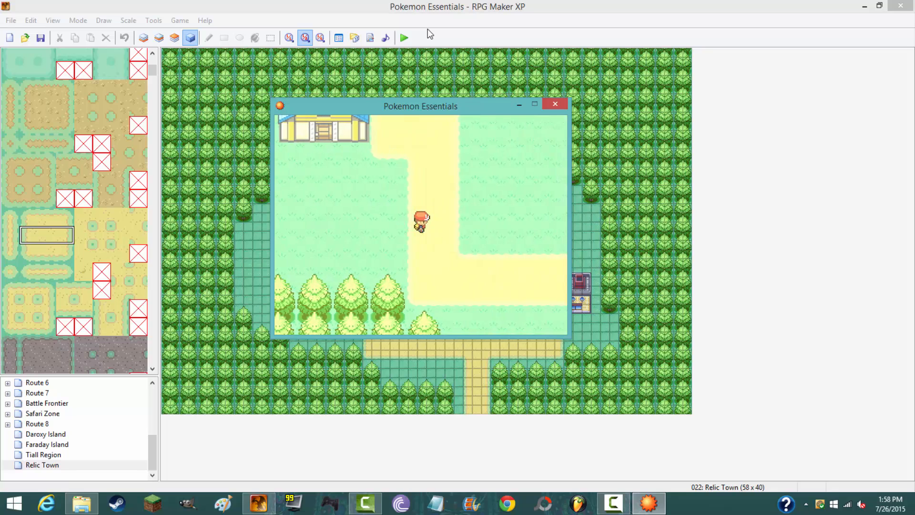
{"action": "key", "text": "Up"}
{"action": "key", "text": "Left"}
{"action": "key", "text": "Up"}
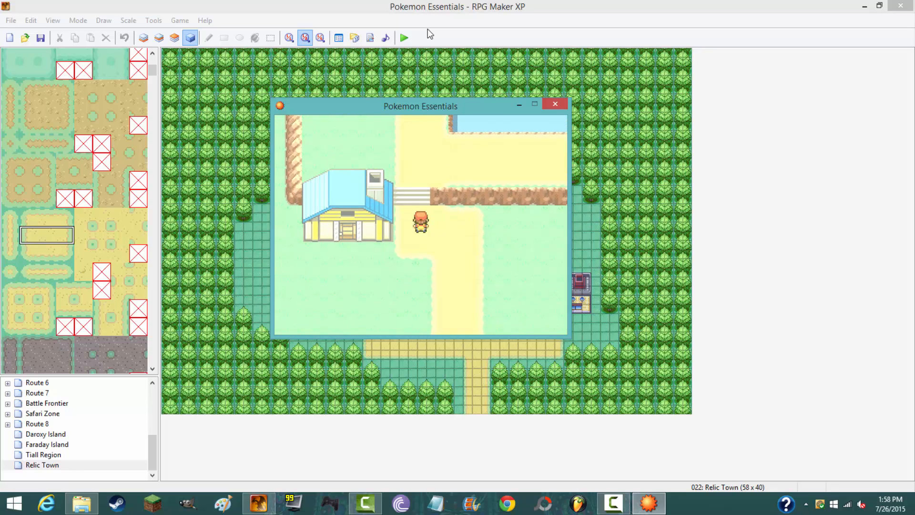
{"action": "key", "text": "Up"}
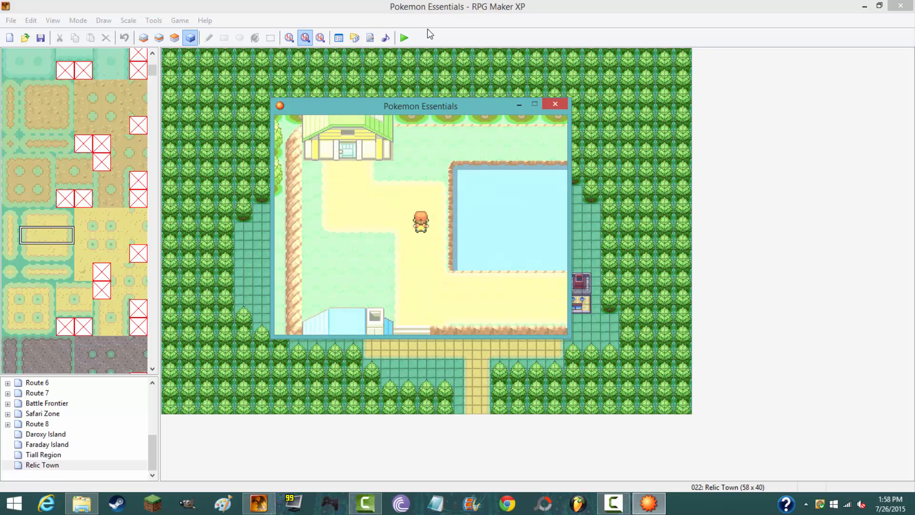
Open the Relic Town map's properties with the debug Set Metadata command
{"action": "key", "text": "Escape"}
{"action": "key", "text": "Return"}
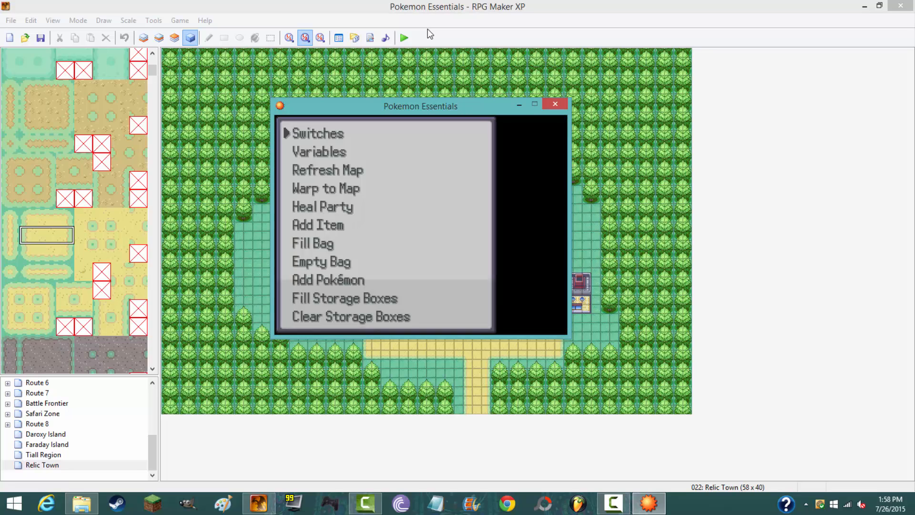
{"action": "key", "text": "Down"}
{"action": "key", "text": "Down"}
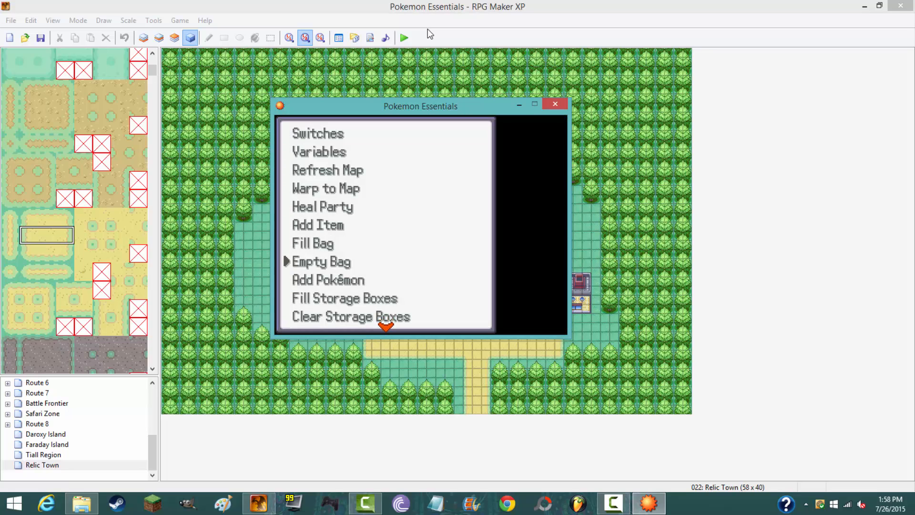
{"action": "key", "text": "Down"}
{"action": "key", "text": "Down"}
{"action": "key", "text": "Down"}
{"action": "key", "text": "Down"}
{"action": "key", "text": "Down"}
{"action": "key", "text": "Down"}
{"action": "key", "text": "Down"}
{"action": "key", "text": "Down"}
{"action": "key", "text": "Down"}
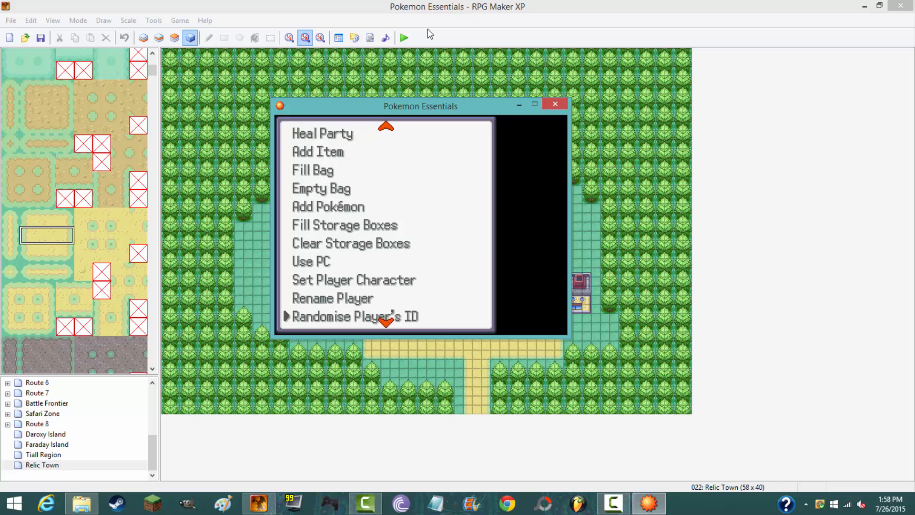
{"action": "key", "text": "Down"}
{"action": "key", "text": "Down"}
{"action": "key", "text": "Down"}
{"action": "key", "text": "Down"}
{"action": "key", "text": "Down"}
{"action": "key", "text": "Down"}
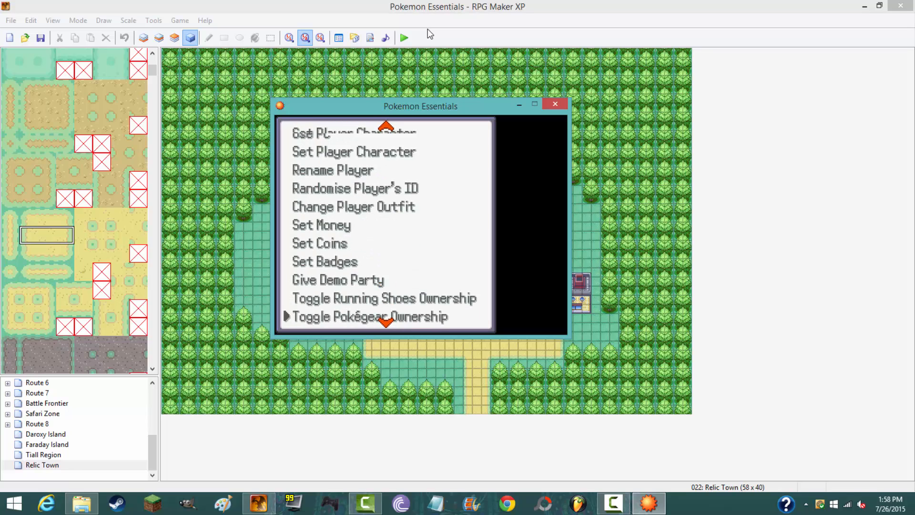
{"action": "key", "text": "Down"}
{"action": "key", "text": "Down"}
{"action": "key", "text": "Down"}
{"action": "key", "text": "Down"}
{"action": "key", "text": "Down"}
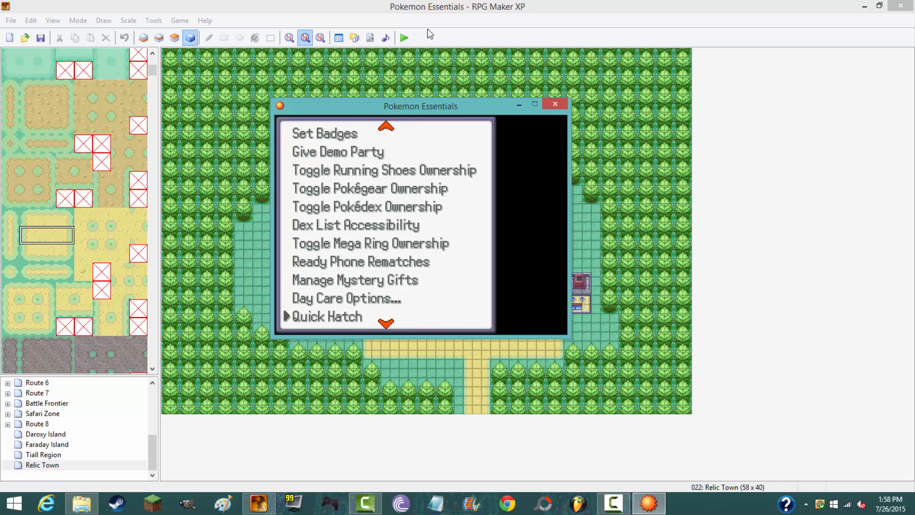
{"action": "key", "text": "Down"}
{"action": "key", "text": "Down"}
{"action": "key", "text": "Down"}
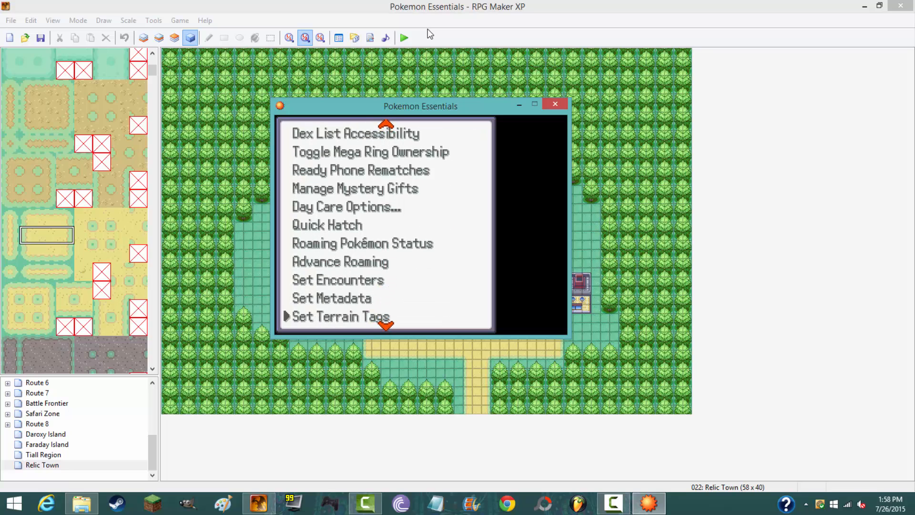
{"action": "key", "text": "Up"}
{"action": "key", "text": "Return"}
{"action": "key", "text": "Return"}
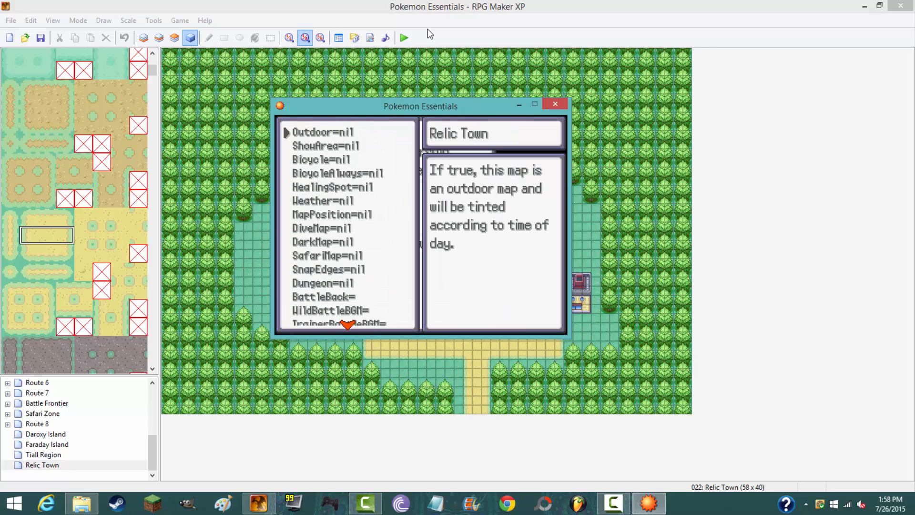
Set Outdoor, ShowArea and Bicycle to true in Relic Town's metadata
{"action": "key", "text": "Return"}
{"action": "key", "text": "Return"}
{"action": "key", "text": "Down"}
{"action": "key", "text": "Return"}
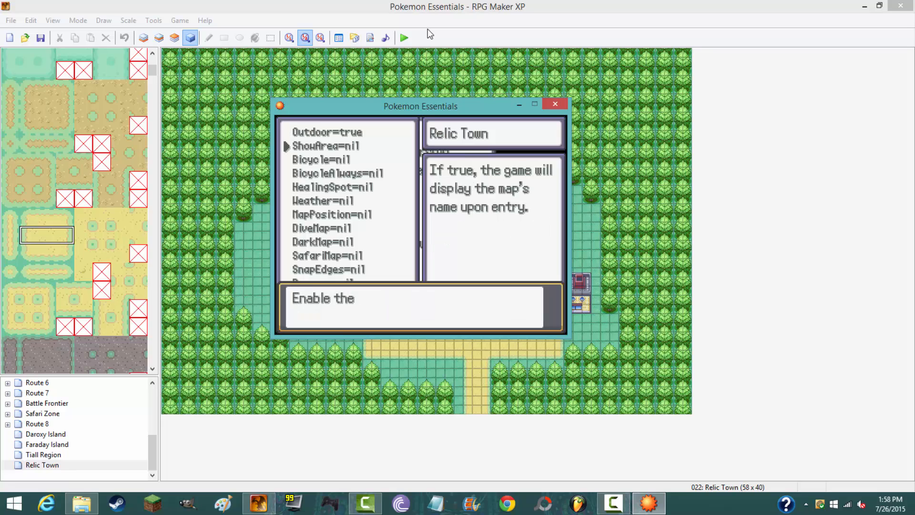
{"action": "key", "text": "Return"}
{"action": "key", "text": "Down"}
{"action": "key", "text": "Down"}
{"action": "key", "text": "Up"}
{"action": "key", "text": "Return"}
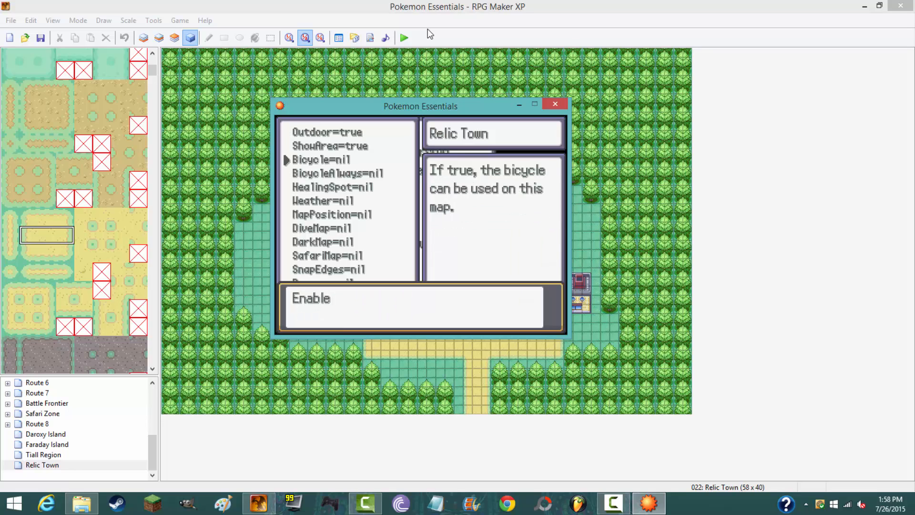
{"action": "key", "text": "Return"}
Examine the descriptions of Relic Town's other metadata properties, from BicycleAlways through SafariMap
{"action": "key", "text": "Down"}
{"action": "key", "text": "Down"}
{"action": "key", "text": "Down"}
{"action": "key", "text": "Down"}
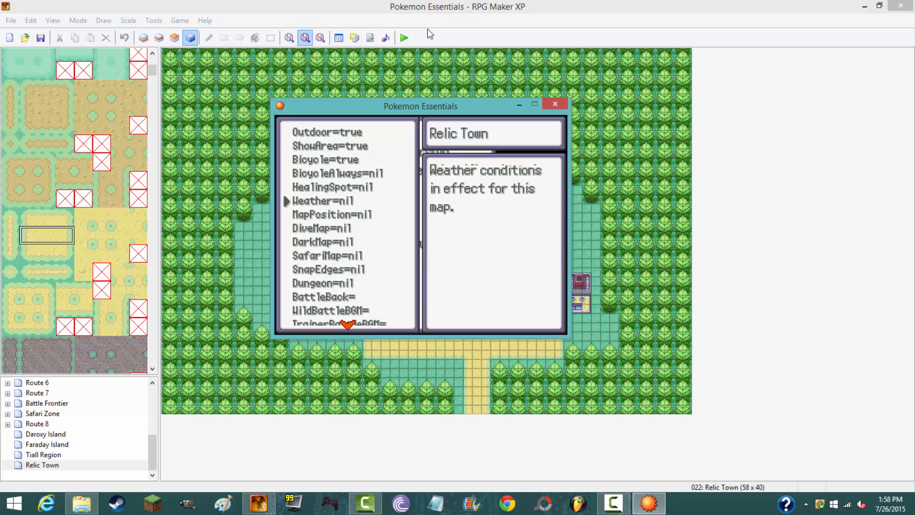
{"action": "key", "text": "Down"}
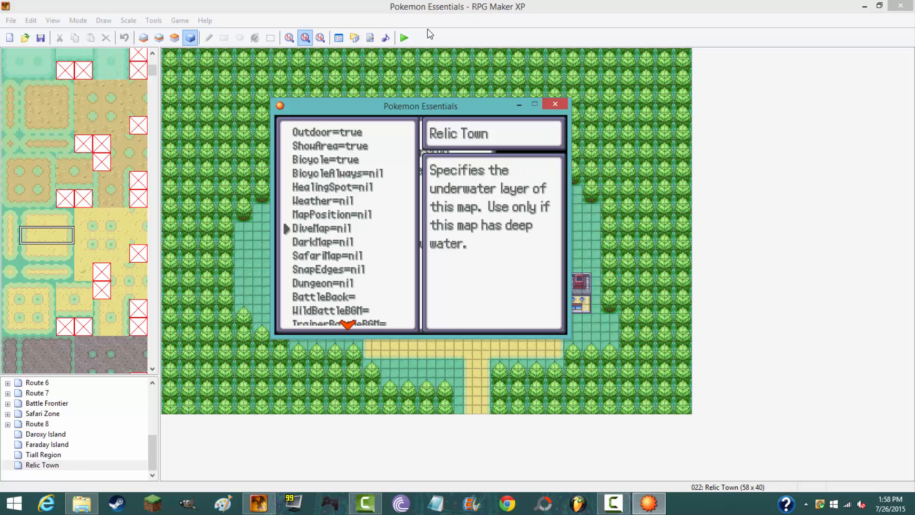
{"action": "key", "text": "Down"}
{"action": "key", "text": "Down"}
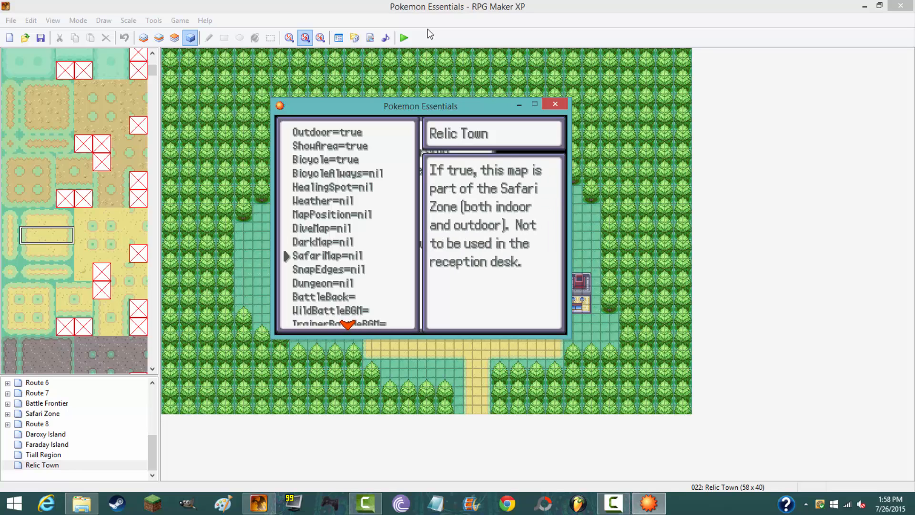
{"action": "key", "text": "Up"}
{"action": "key", "text": "Up"}
{"action": "key", "text": "Up"}
{"action": "key", "text": "Up"}
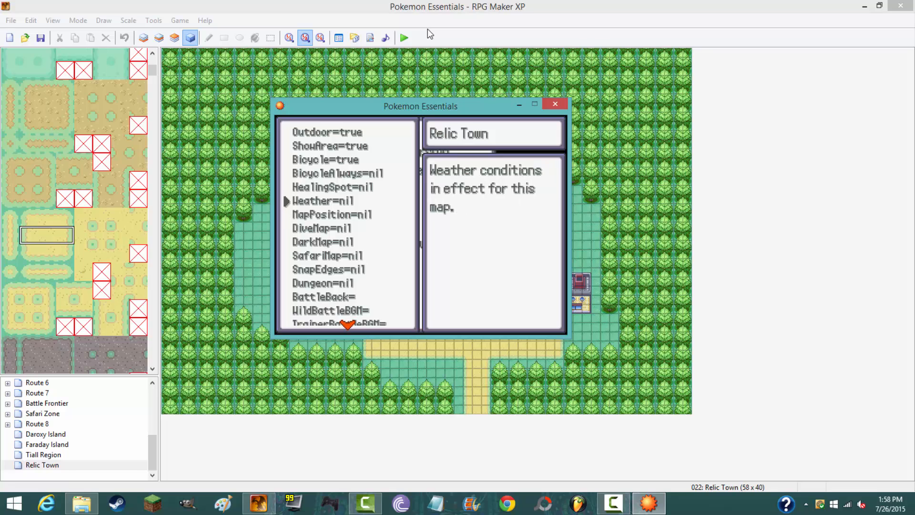
Open the Weather property, cancel without choosing a condition, and leave the metadata editor for the debug command list
{"action": "key", "text": "Return"}
{"action": "key", "text": "Escape"}
{"action": "key", "text": "Escape"}
{"action": "key", "text": "Escape"}
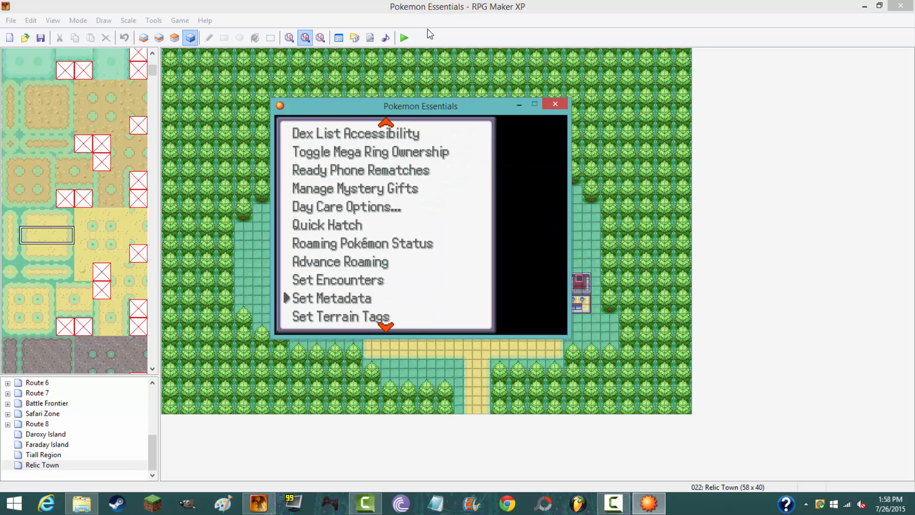
Examine the remaining debug commands, from Set Terrain Tags through the battle tests to the Animation Editor
{"action": "key", "text": "Down"}
{"action": "key", "text": "Down"}
{"action": "key", "text": "Down"}
{"action": "key", "text": "Down"}
{"action": "key", "text": "Down"}
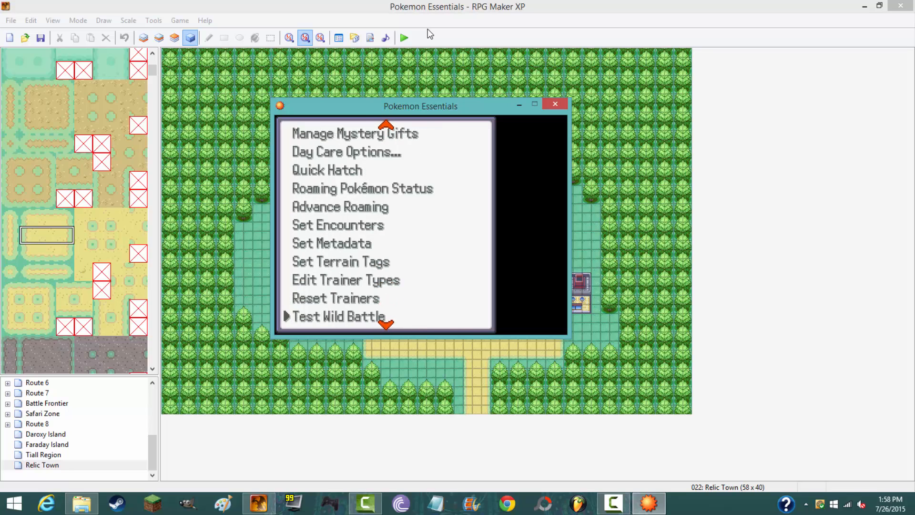
{"action": "key", "text": "Down"}
{"action": "key", "text": "Down"}
{"action": "key", "text": "Down"}
{"action": "key", "text": "Down"}
{"action": "key", "text": "Down"}
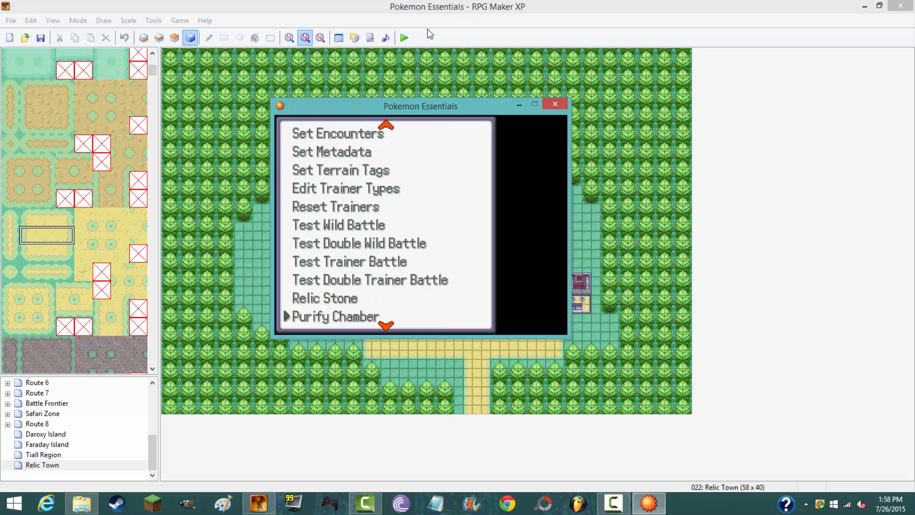
{"action": "key", "text": "Down"}
{"action": "key", "text": "Down"}
{"action": "key", "text": "Down"}
{"action": "key", "text": "Down"}
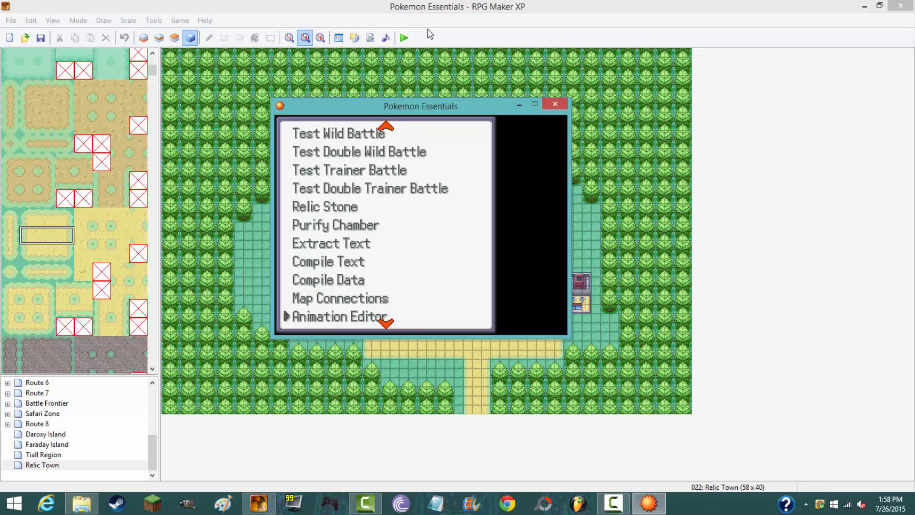
{"action": "key", "text": "Down"}
{"action": "key", "text": "Down"}
{"action": "key", "text": "Down"}
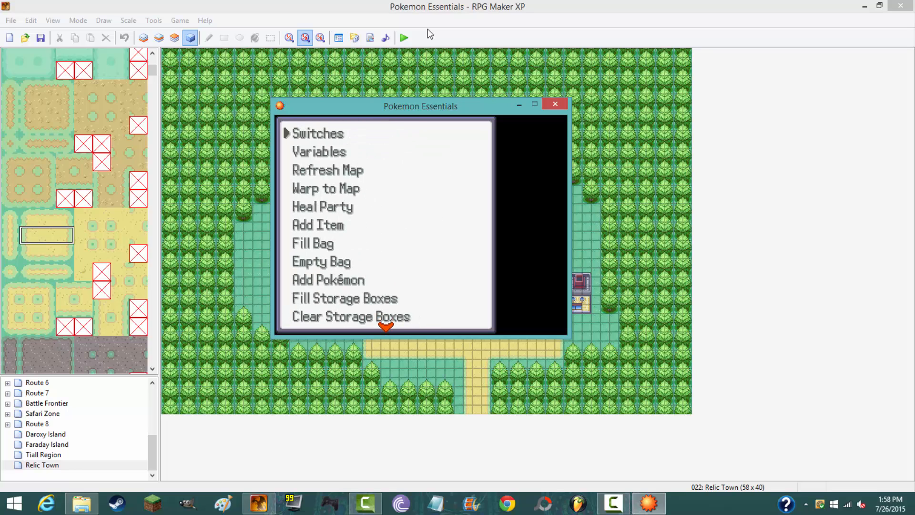
Refresh the map with the debug command and return to the playtest
{"action": "key", "text": "Down"}
{"action": "key", "text": "Down"}
{"action": "key", "text": "Return"}
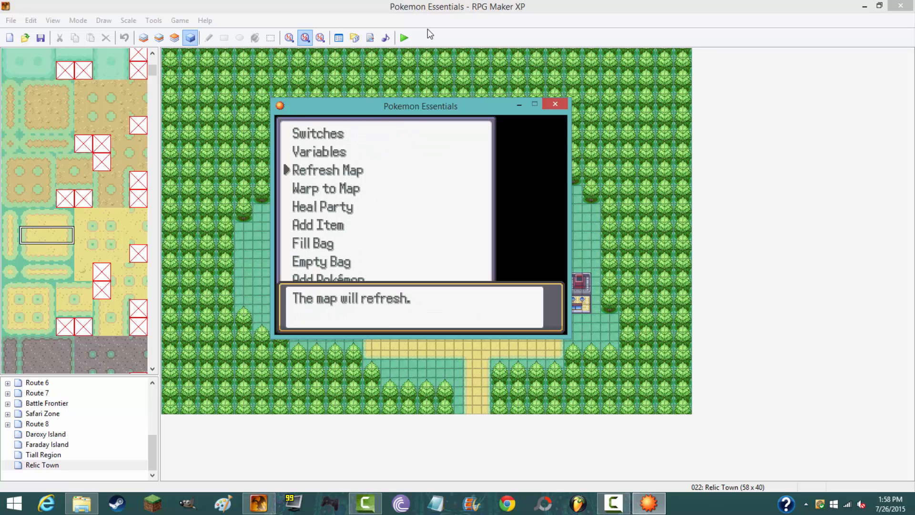
{"action": "key", "text": "Return"}
{"action": "key", "text": "Escape"}
{"action": "key", "text": "Escape"}
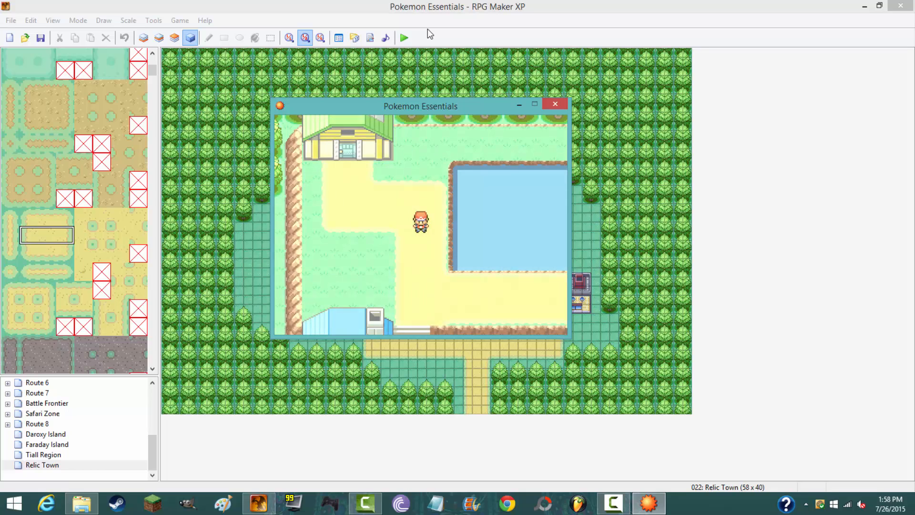
Walk the player down the cliff stairs and along the sand path to the southern trees
{"action": "key", "text": "Down"}
{"action": "key", "text": "Down"}
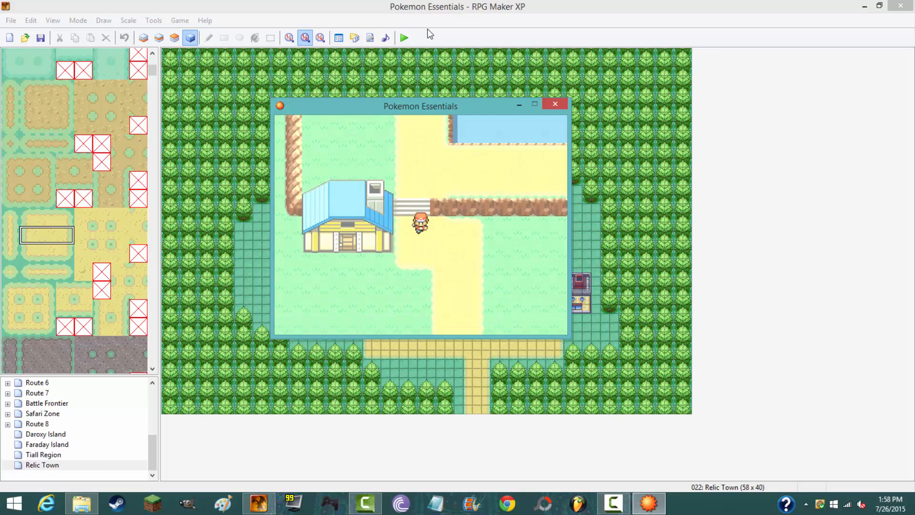
{"action": "key", "text": "Down"}
{"action": "key", "text": "Down"}
{"action": "key", "text": "Down"}
{"action": "key", "text": "Down"}
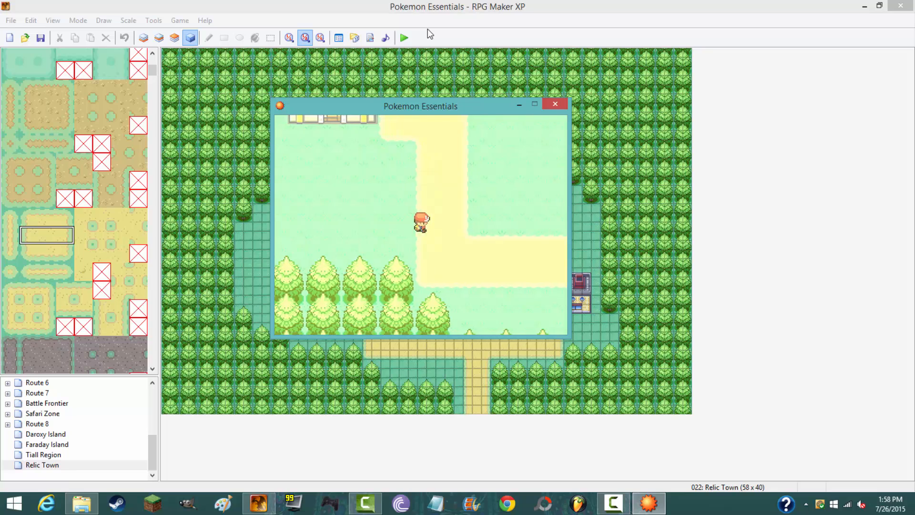
{"action": "key", "text": "Right"}
{"action": "key", "text": "Right"}
{"action": "key", "text": "Right"}
{"action": "key", "text": "Down"}
{"action": "key", "text": "Down"}
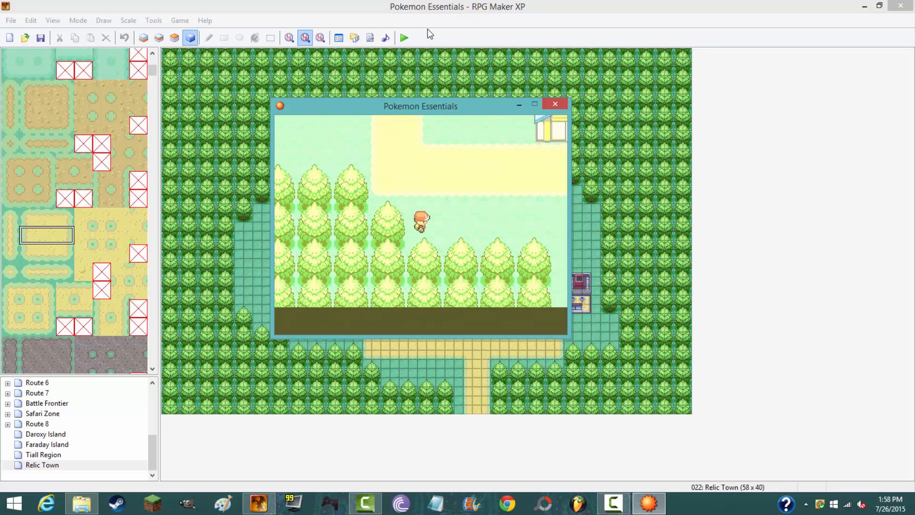
Playtest the southern tree line by walking east along it and down to the map's bottom edge beside the sand exit
{"action": "key", "text": "Right"}
{"action": "key", "text": "Right"}
{"action": "key", "text": "Right"}
{"action": "key", "text": "Down"}
{"action": "key", "text": "Right"}
{"action": "key", "text": "Right"}
{"action": "key", "text": "Right"}
{"action": "key", "text": "Right"}
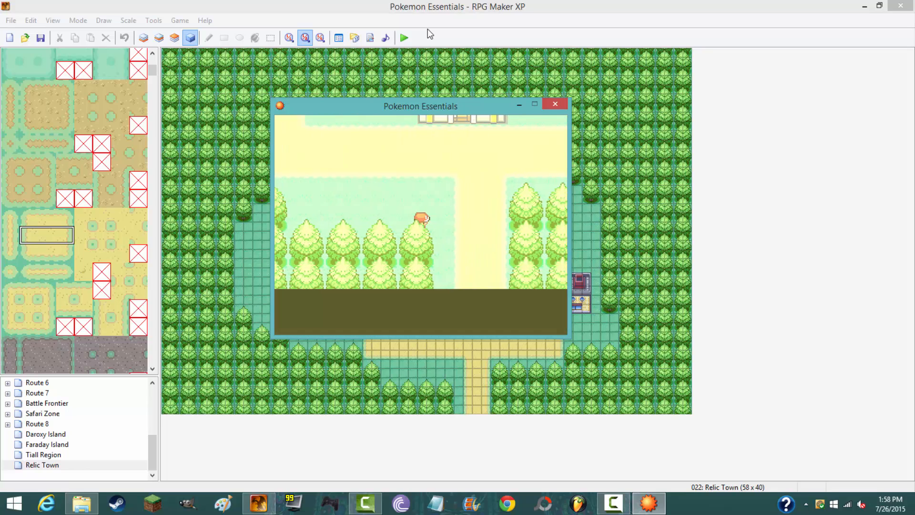
{"action": "key", "text": "Down"}
{"action": "key", "text": "Down"}
{"action": "key", "text": "Down"}
{"action": "key", "text": "Down"}
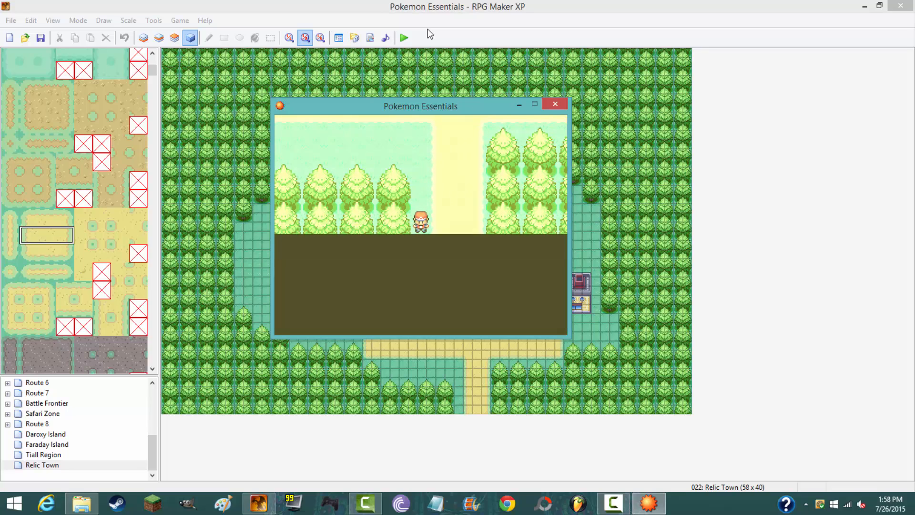
{"action": "key", "text": "Up"}
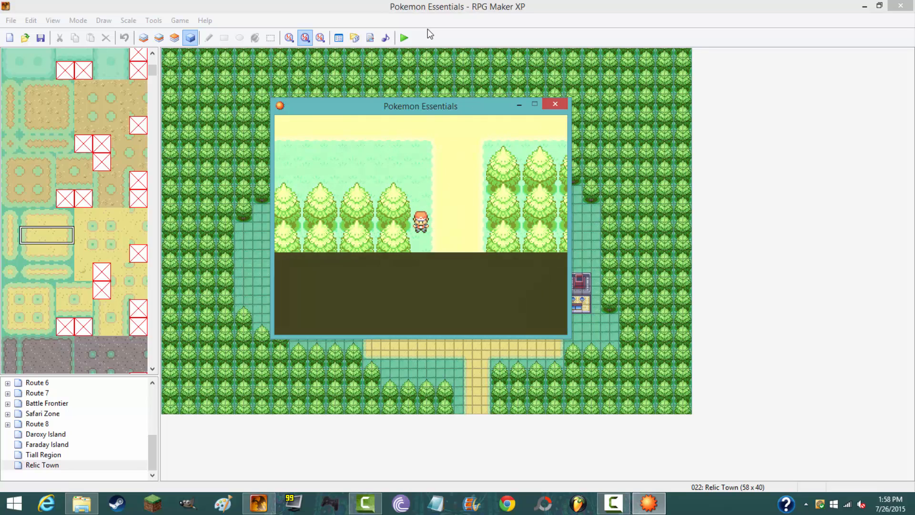
{"action": "key", "text": "Up"}
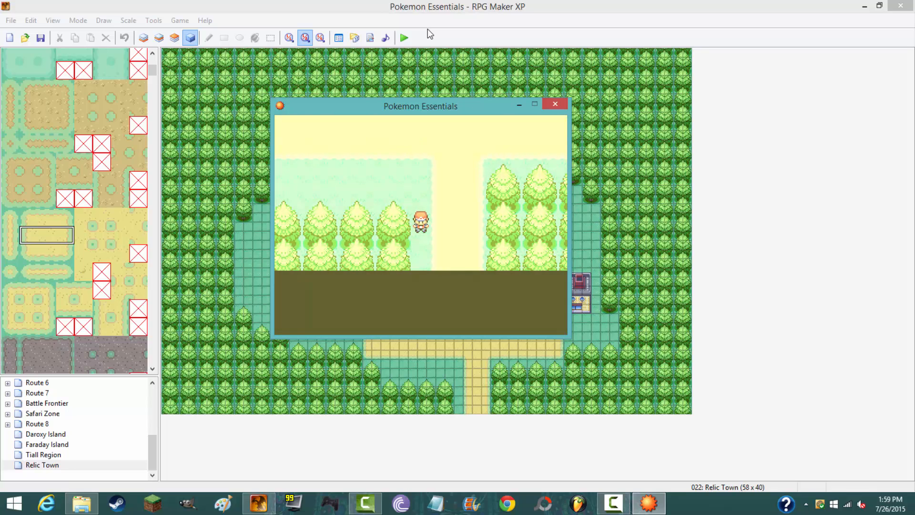
Walk the player back north along the sand path to the blue house beside the stairs
{"action": "key", "text": "Up"}
{"action": "key", "text": "Up"}
{"action": "key", "text": "Up"}
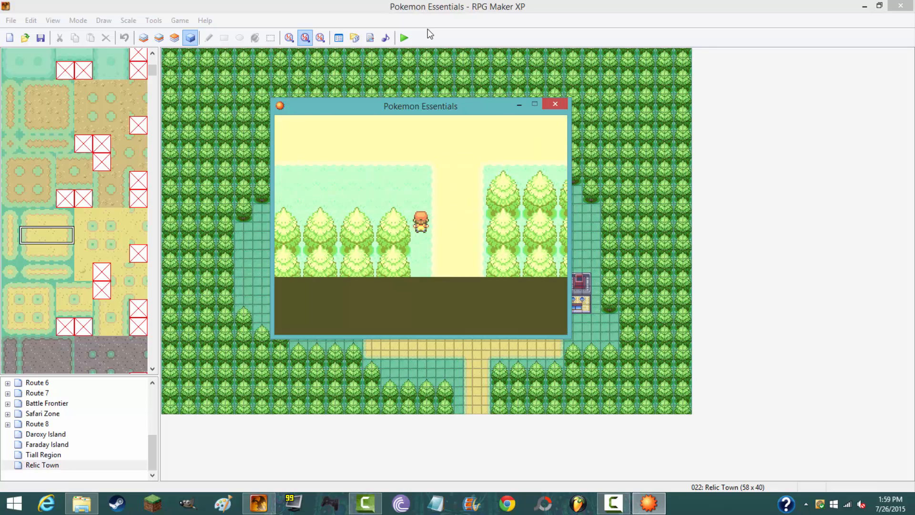
{"action": "key", "text": "Left"}
{"action": "key", "text": "Left"}
{"action": "key", "text": "Left"}
{"action": "key", "text": "Up"}
{"action": "key", "text": "Up"}
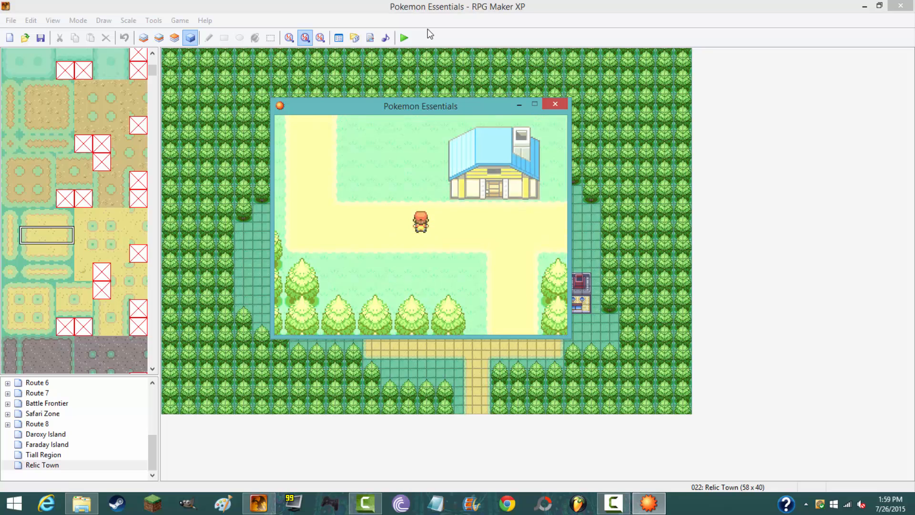
{"action": "key", "text": "Left"}
{"action": "key", "text": "Left"}
{"action": "key", "text": "Left"}
{"action": "key", "text": "Left"}
{"action": "key", "text": "Up"}
{"action": "key", "text": "Up"}
{"action": "key", "text": "Up"}
{"action": "key", "text": "Up"}
{"action": "key", "text": "Up"}
{"action": "key", "text": "Up"}
{"action": "key", "text": "Up"}
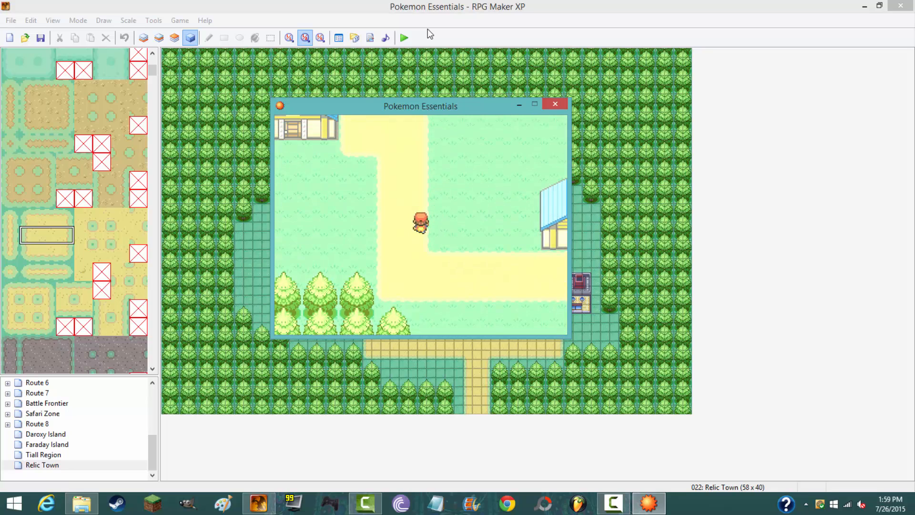
{"action": "key", "text": "Left"}
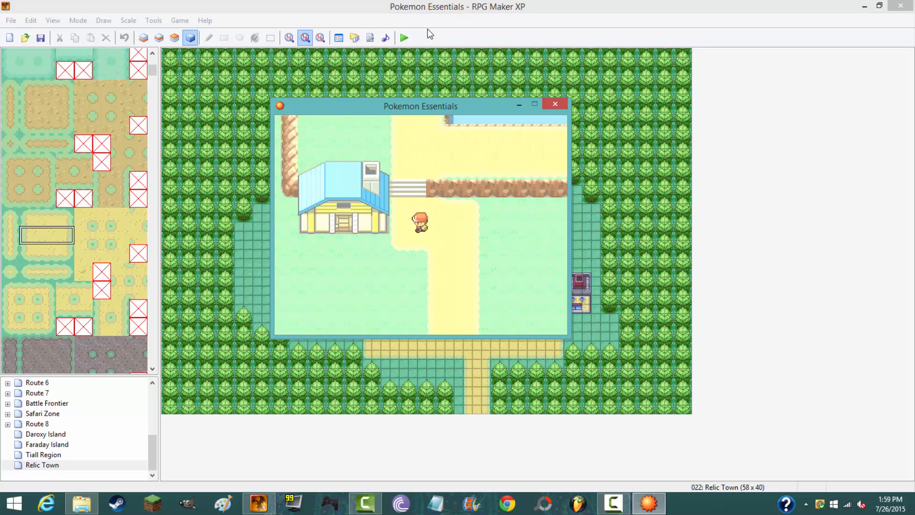
Walk east below the cliff and north around its eastern corner, and close the playtest window
{"action": "key", "text": "Up"}
{"action": "key", "text": "Right"}
{"action": "key", "text": "Right"}
{"action": "key", "text": "Right"}
{"action": "key", "text": "Right"}
{"action": "key", "text": "Right"}
{"action": "key", "text": "Right"}
{"action": "key", "text": "Right"}
{"action": "key", "text": "Right"}
{"action": "key", "text": "Right"}
{"action": "key", "text": "Right"}
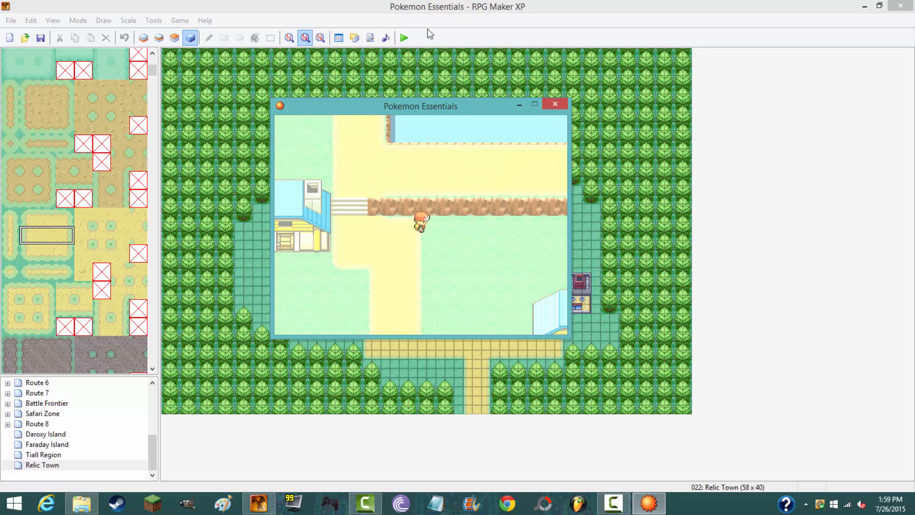
{"action": "key", "text": "Right"}
{"action": "key", "text": "Right"}
{"action": "key", "text": "Right"}
{"action": "key", "text": "Right"}
{"action": "key", "text": "Right"}
{"action": "key", "text": "Right"}
{"action": "key", "text": "Right"}
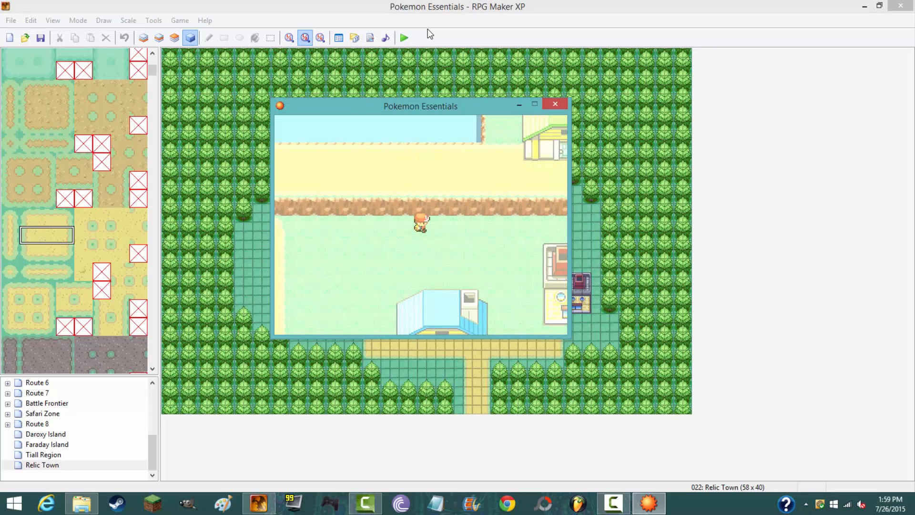
{"action": "key", "text": "Right"}
{"action": "key", "text": "Right"}
{"action": "key", "text": "Right"}
{"action": "key", "text": "Right"}
{"action": "key", "text": "Right"}
{"action": "key", "text": "Right"}
{"action": "key", "text": "Right"}
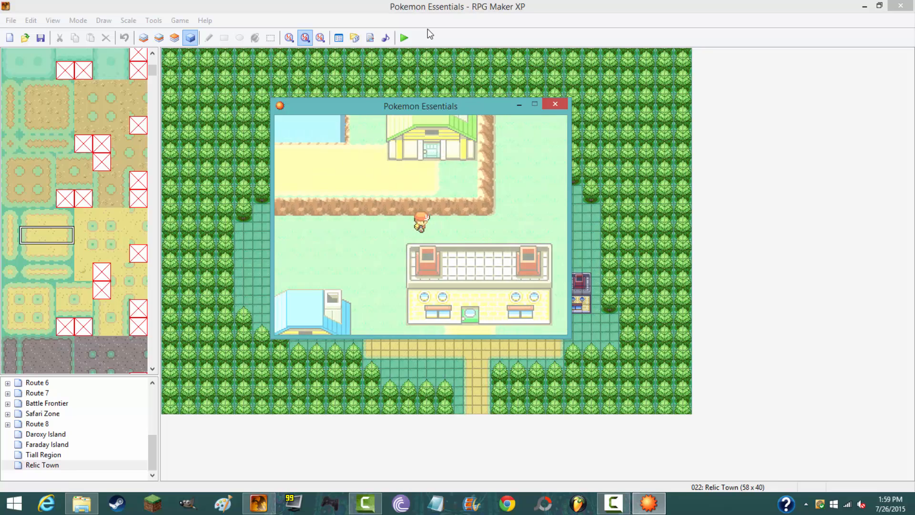
{"action": "key", "text": "Up"}
{"action": "key", "text": "Up"}
{"action": "key", "text": "Up"}
{"action": "key", "text": "Up"}
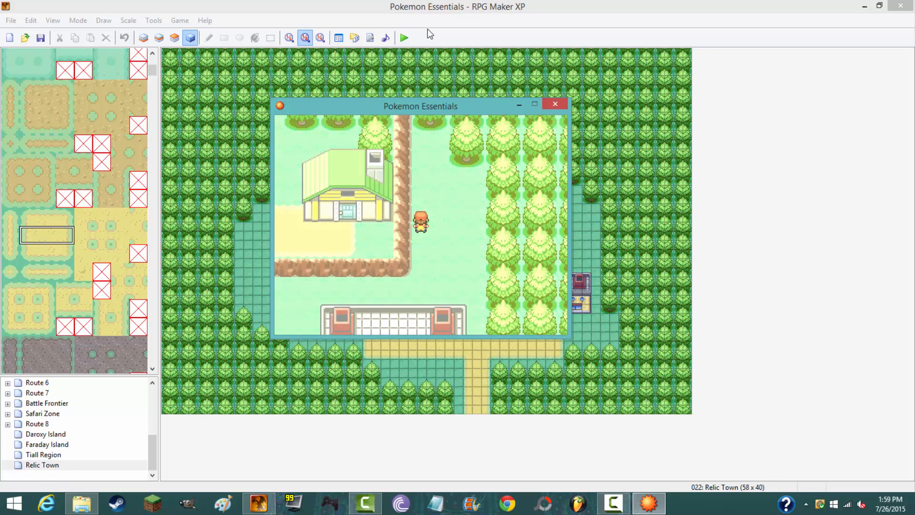
{"action": "left_click", "coordinate": [554, 104]}
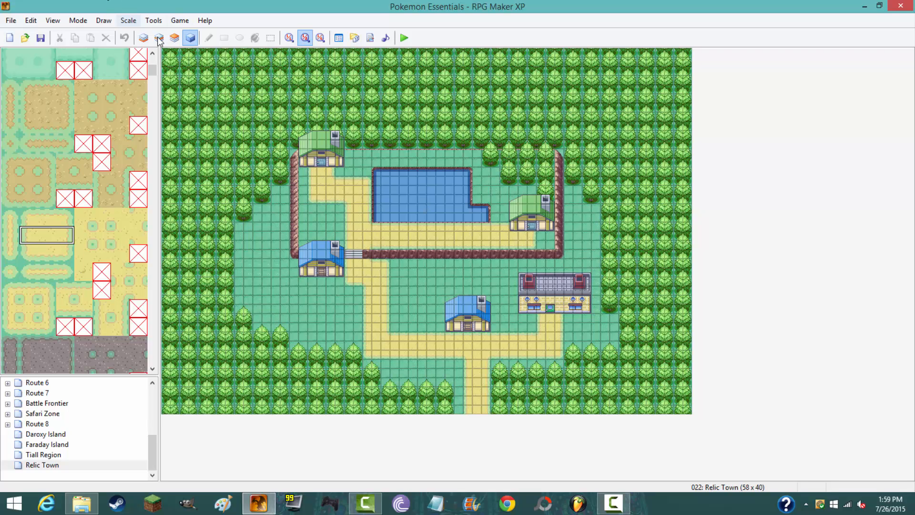
Paint a row of seven treetops on layer 3 just below the cliff, east of the sand path
{"action": "left_click", "coordinate": [174, 37]}
{"action": "left_click_drag", "start_coordinate": [153, 72], "coordinate": [153, 93]}
{"action": "left_click", "coordinate": [96, 120]}
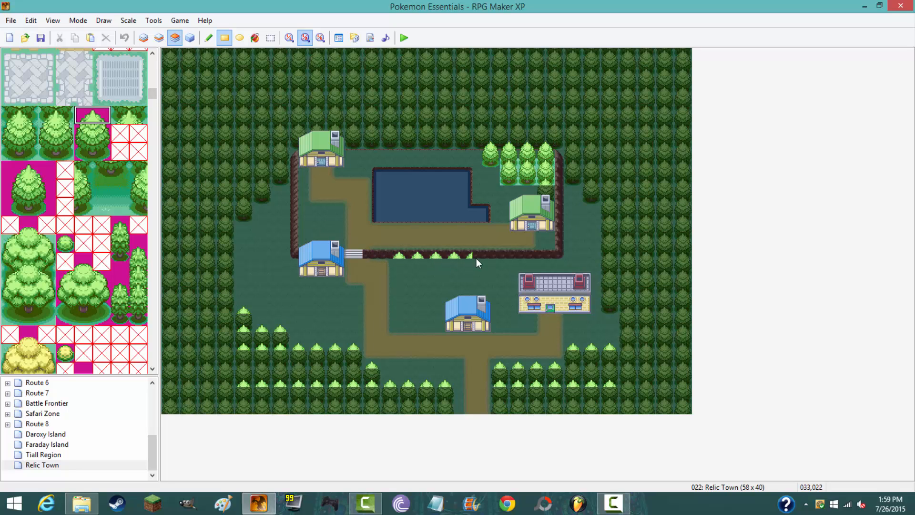
{"action": "left_click_drag", "start_coordinate": [476, 258], "coordinate": [510, 259]}
Paint the lower tree tiles on layer 1 beneath the seven treetops along the cliff
{"action": "left_click", "coordinate": [158, 38]}
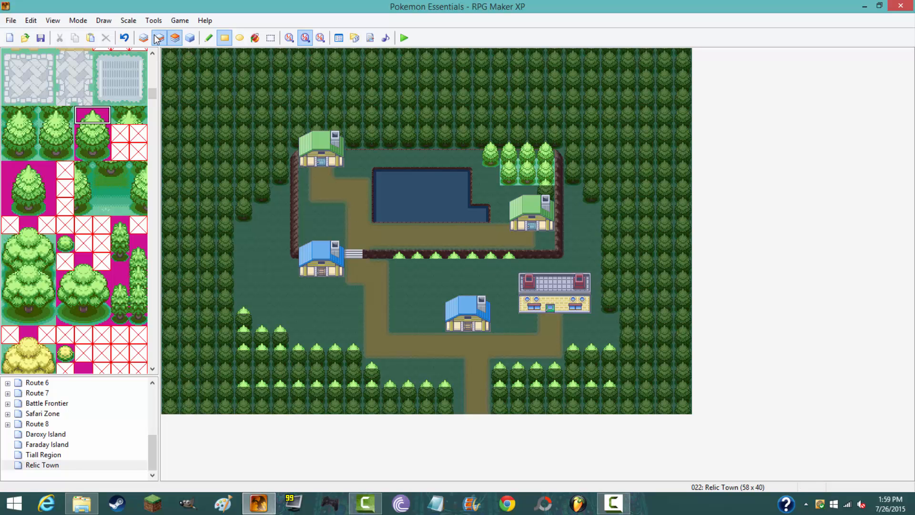
{"action": "left_click", "coordinate": [142, 40]}
{"action": "left_click_drag", "start_coordinate": [47, 131], "coordinate": [64, 149]}
{"action": "left_click_drag", "start_coordinate": [398, 268], "coordinate": [511, 274]}
Add a second tree row and a column west of the large building on layer 1, finishing their lower edges with tree bases
{"action": "left_click_drag", "start_coordinate": [50, 116], "coordinate": [60, 131]}
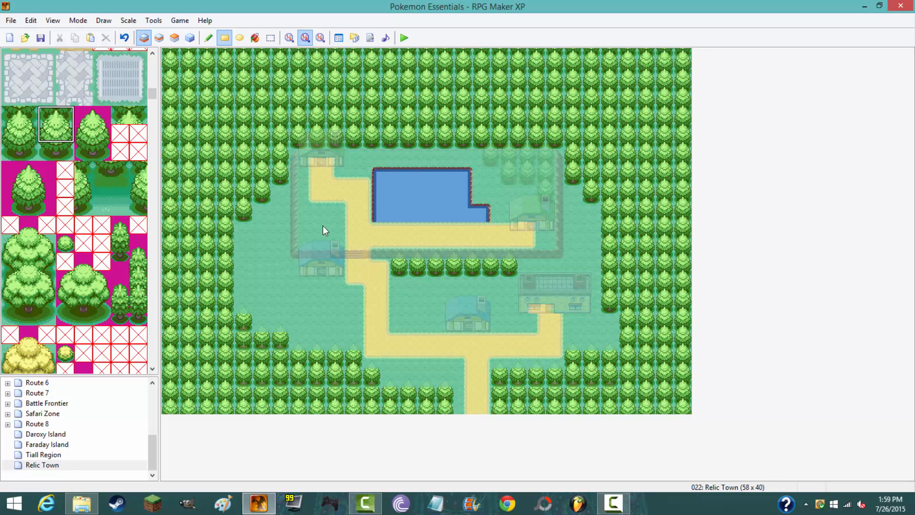
{"action": "left_click_drag", "start_coordinate": [391, 276], "coordinate": [511, 285]}
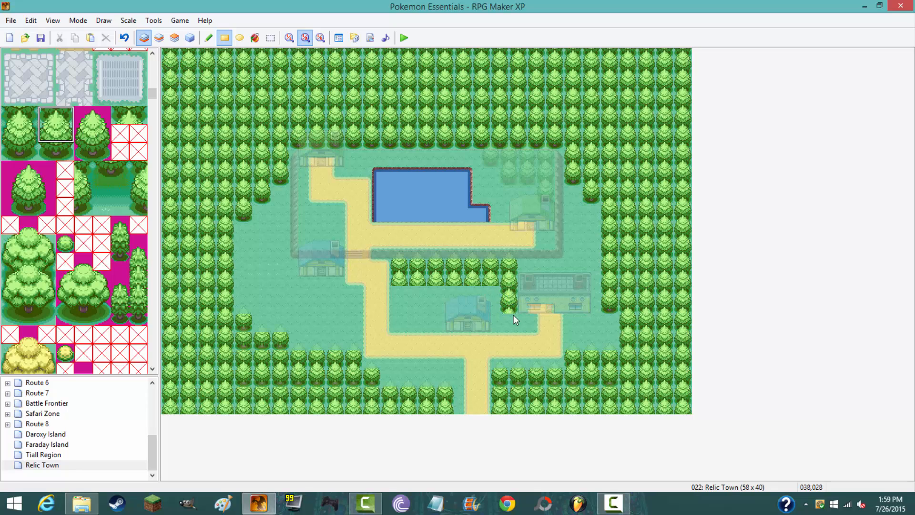
{"action": "left_click", "coordinate": [56, 151]}
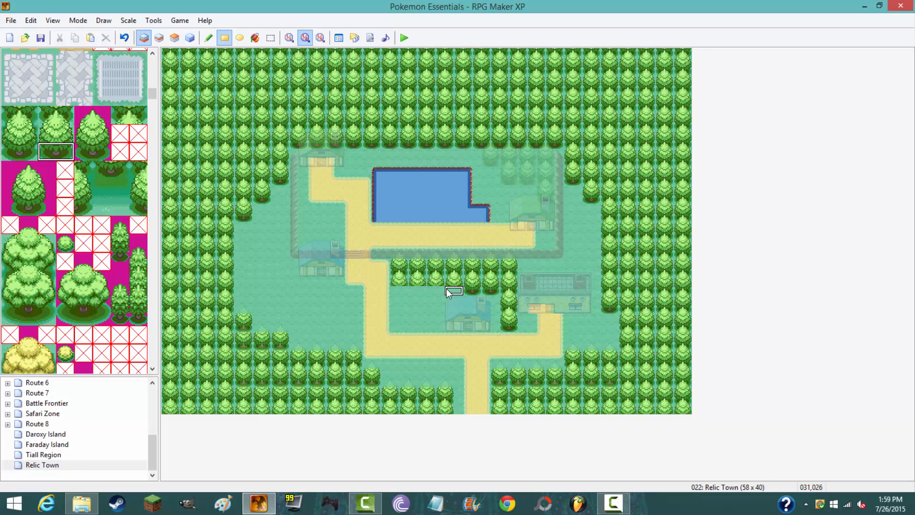
Fill the gap between the sand path and the southern blue house with three columns of trees ending in tree bases, and check them in the event layer
{"action": "left_click_drag", "start_coordinate": [47, 117], "coordinate": [65, 134]}
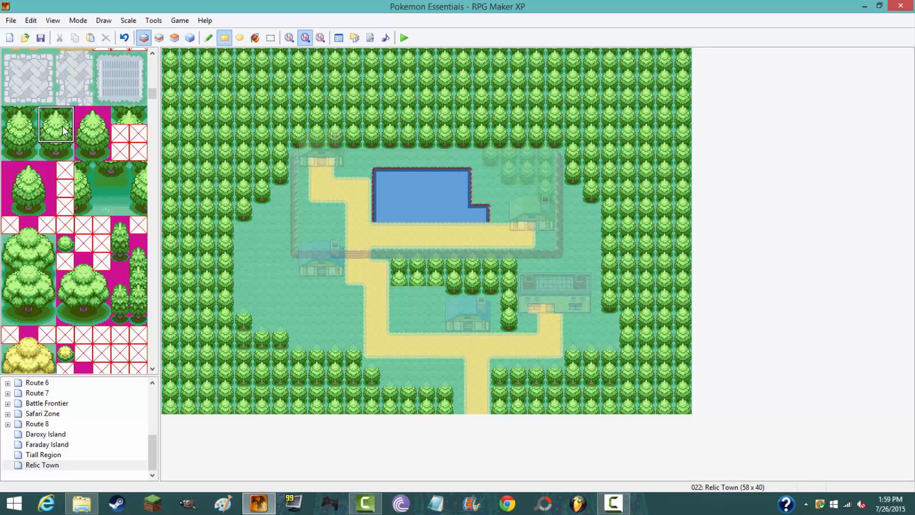
{"action": "left_click", "coordinate": [395, 288]}
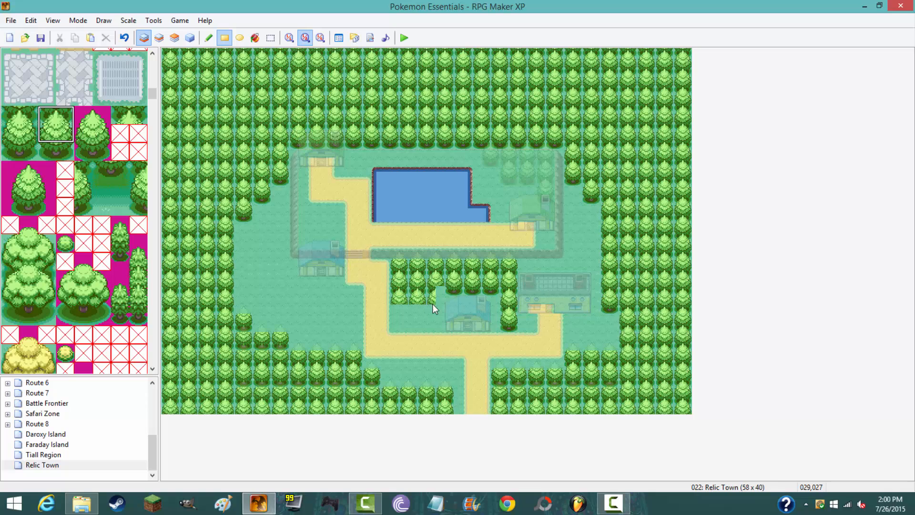
{"action": "left_click_drag", "start_coordinate": [432, 304], "coordinate": [439, 314]}
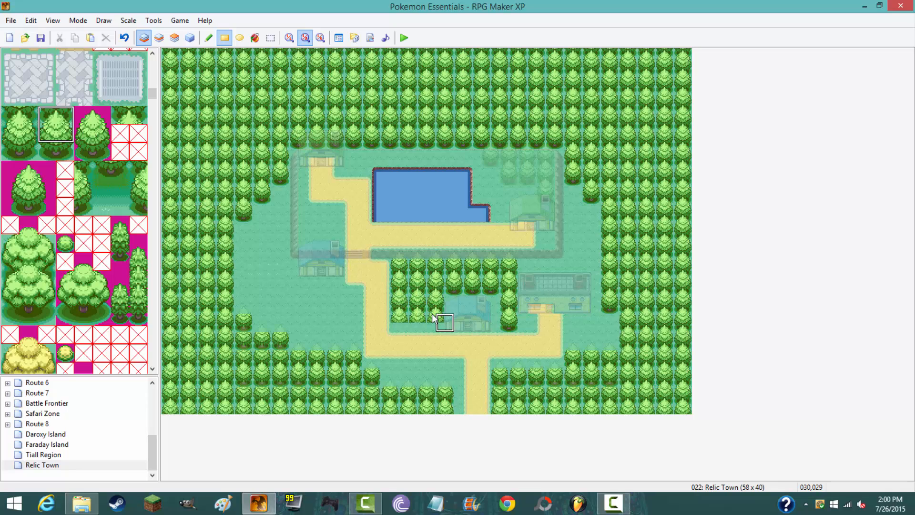
{"action": "left_click_drag", "start_coordinate": [47, 151], "coordinate": [65, 151]}
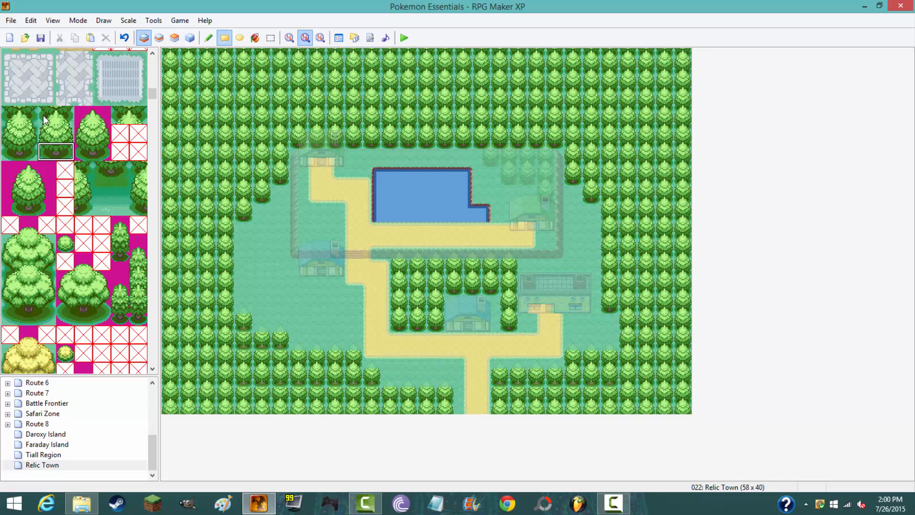
{"action": "left_click", "coordinate": [189, 38]}
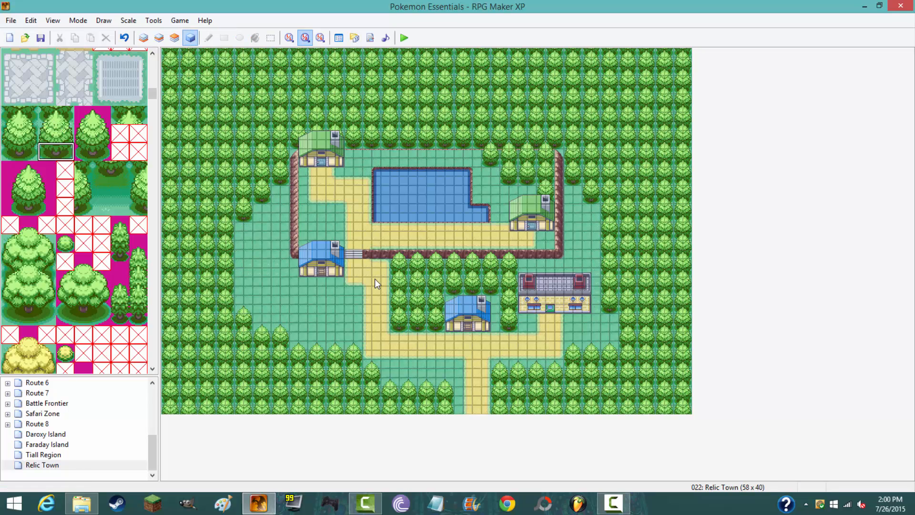
Extend the tree row east above the large building by four trees, with lower tiles on layer 1 and treetops on layer 3
{"action": "left_click", "coordinate": [156, 39]}
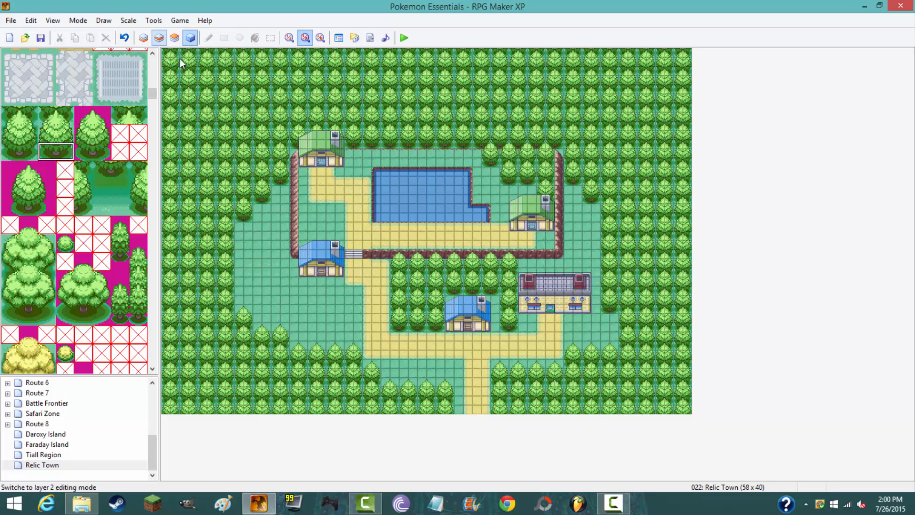
{"action": "left_click", "coordinate": [144, 38]}
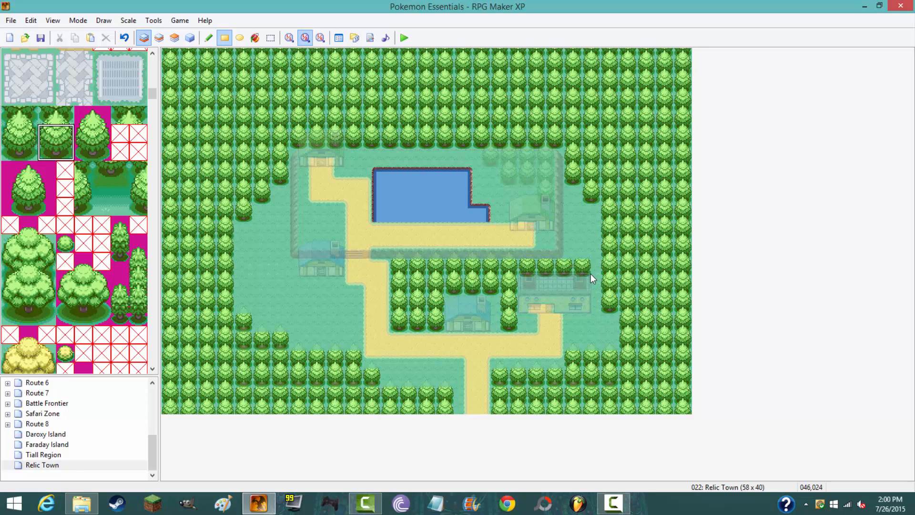
{"action": "left_click", "coordinate": [175, 38]}
{"action": "left_click", "coordinate": [94, 114]}
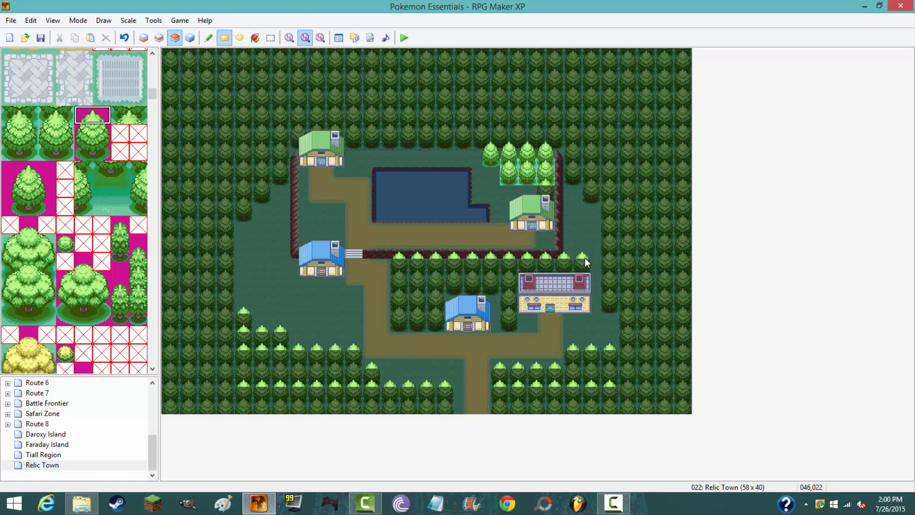
Place two treetops side by side on layer 3 in the grass north of the western blue house
{"action": "left_click", "coordinate": [190, 38]}
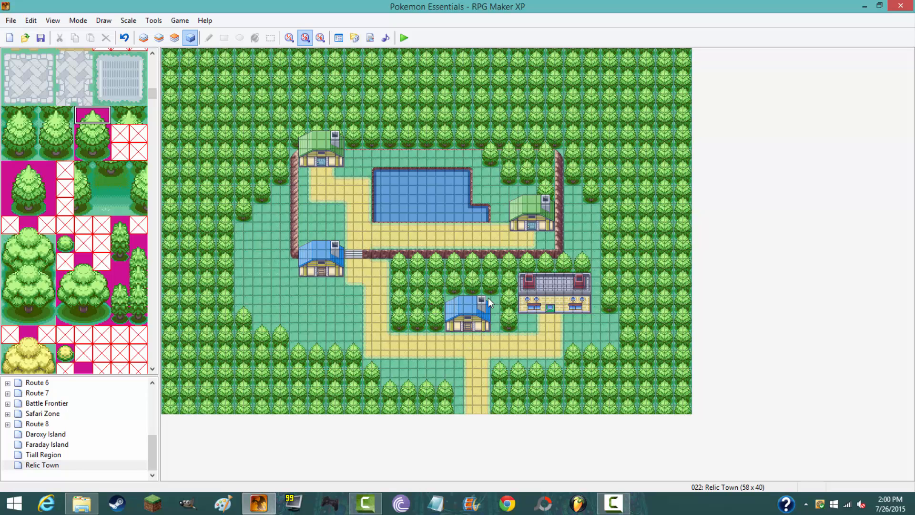
{"action": "double_click", "coordinate": [448, 301]}
{"action": "left_click", "coordinate": [635, 68]}
{"action": "left_click_drag", "start_coordinate": [450, 299], "coordinate": [413, 281]}
{"action": "key", "text": "F7"}
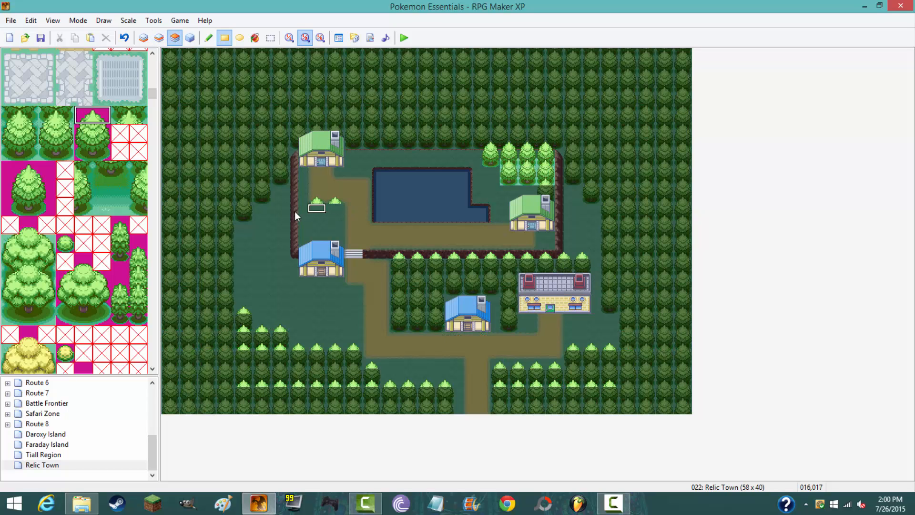
Paint the lower tree tiles on layer 1 beneath the two treetops, ending in tree bases above the western blue house
{"action": "left_click", "coordinate": [159, 38]}
{"action": "key", "text": "F5"}
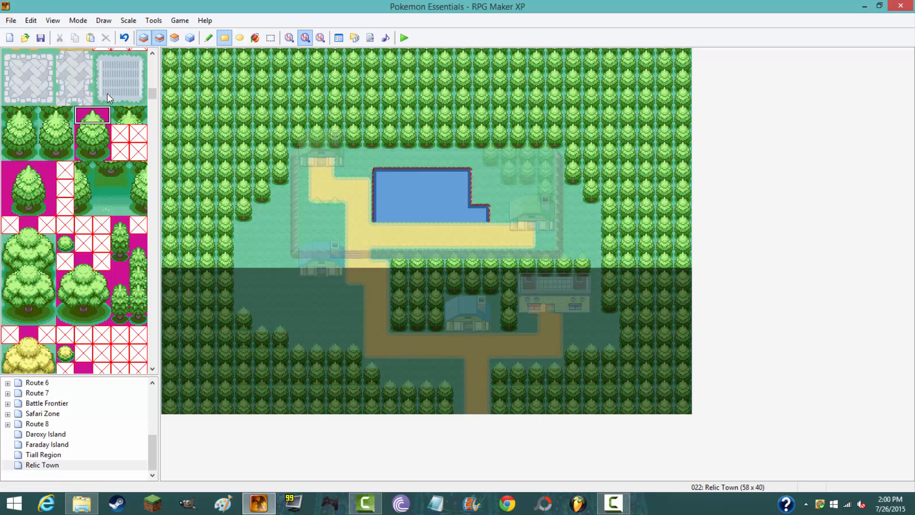
{"action": "left_click_drag", "start_coordinate": [47, 133], "coordinate": [55, 152]}
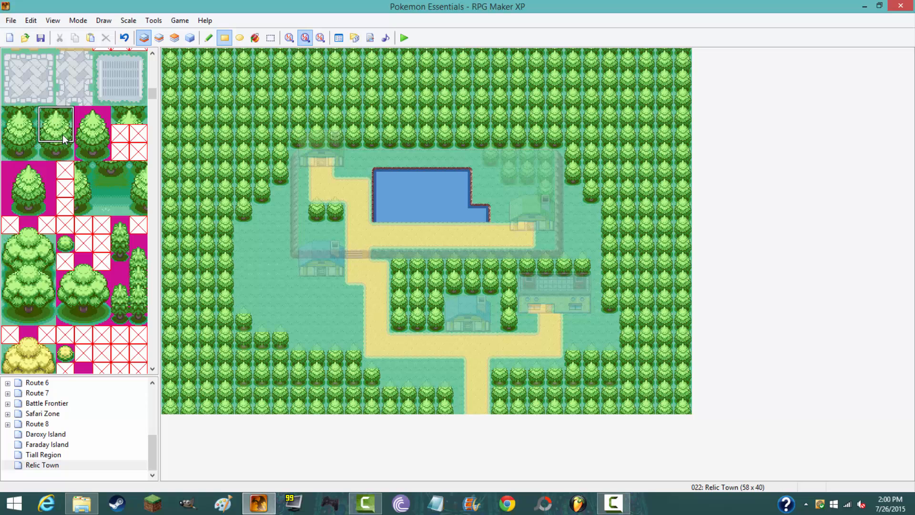
{"action": "left_click_drag", "start_coordinate": [318, 210], "coordinate": [333, 226]}
{"action": "left_click", "coordinate": [56, 152]}
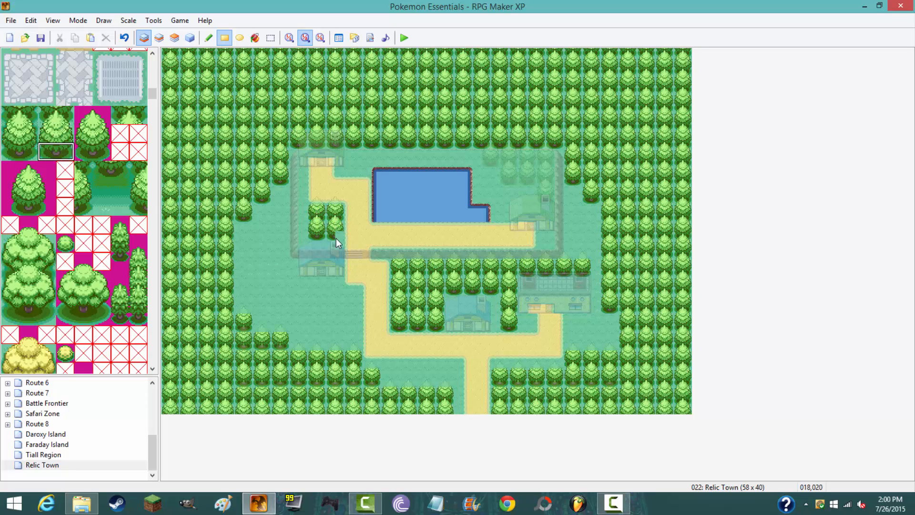
{"action": "left_click", "coordinate": [189, 37]}
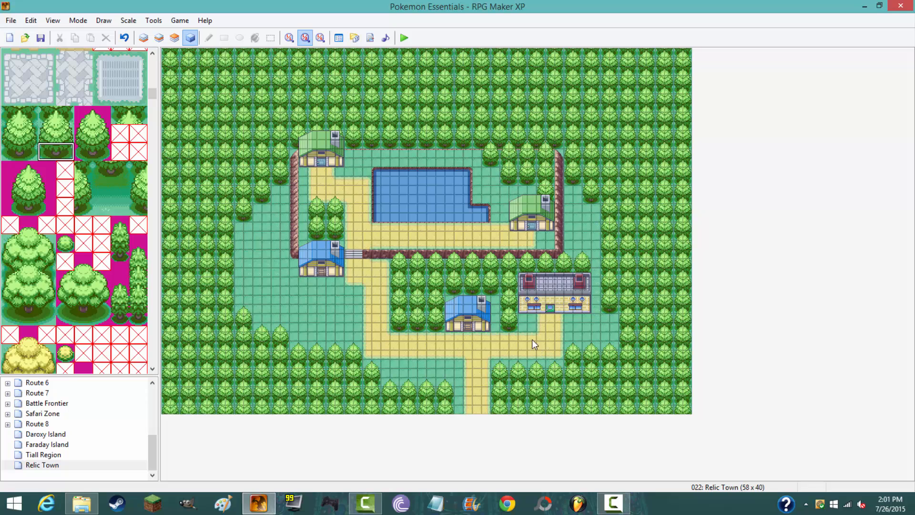
Extend the tree column east of the large building downward by one tree, using a layer 3 treetop and layer 1 lower tiles
{"action": "left_click", "coordinate": [175, 38]}
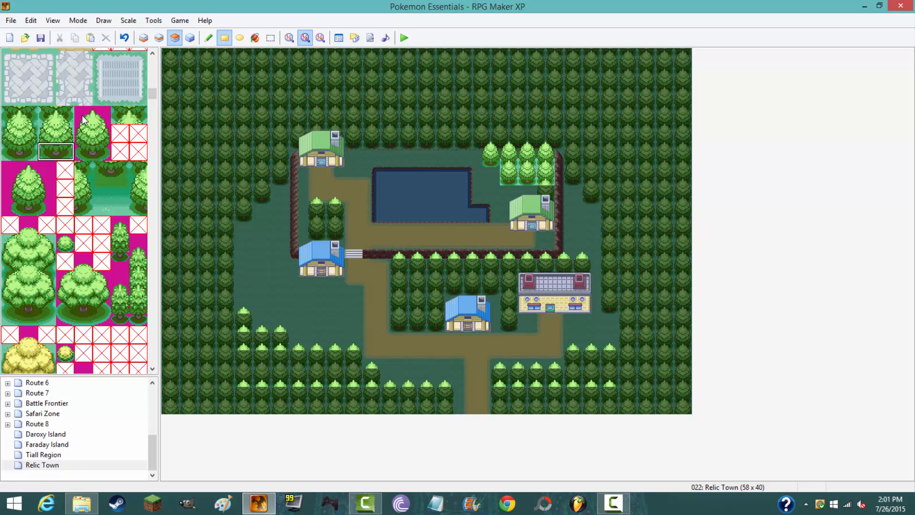
{"action": "left_click", "coordinate": [93, 115]}
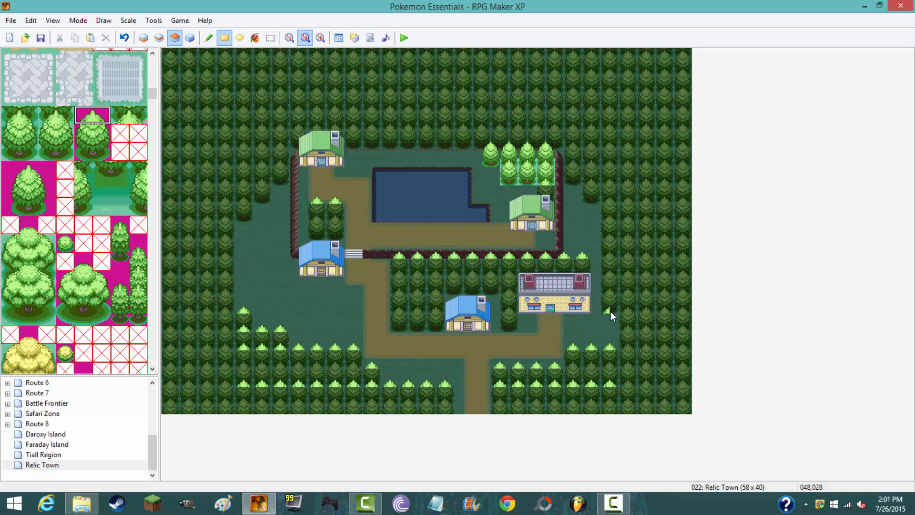
{"action": "left_click", "coordinate": [160, 38]}
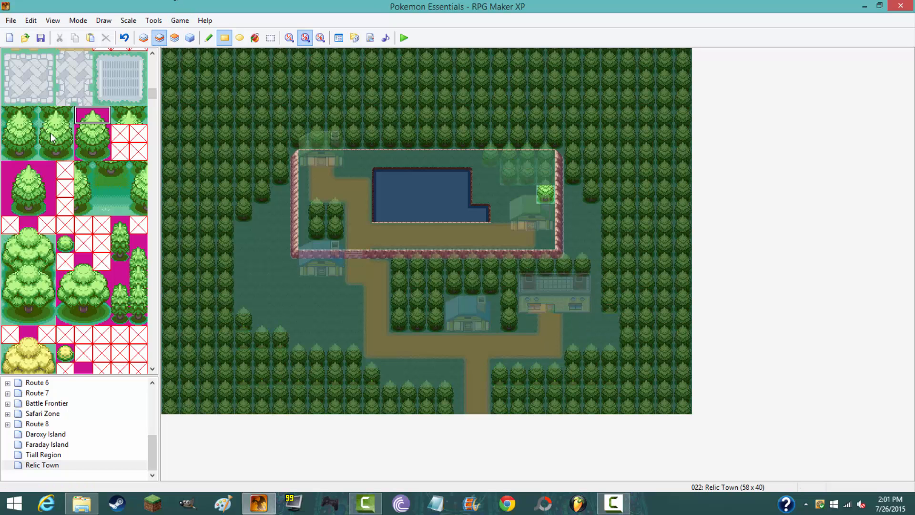
{"action": "left_click_drag", "start_coordinate": [51, 133], "coordinate": [68, 147]}
{"action": "key", "text": "F5"}
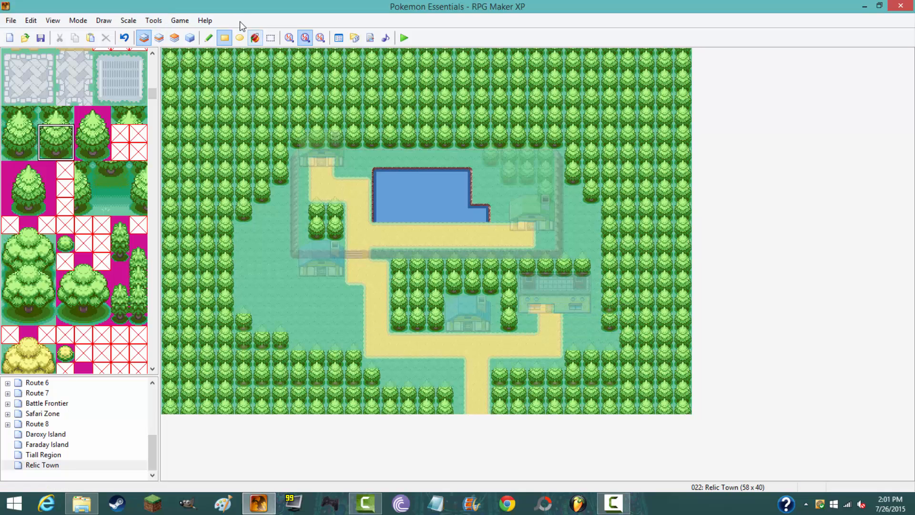
{"action": "left_click", "coordinate": [190, 37]}
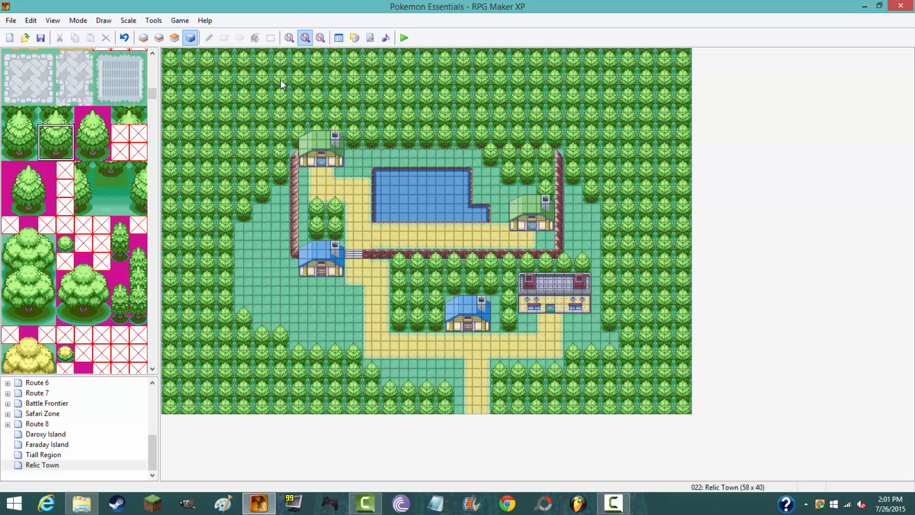
{"action": "left_click", "coordinate": [162, 41]}
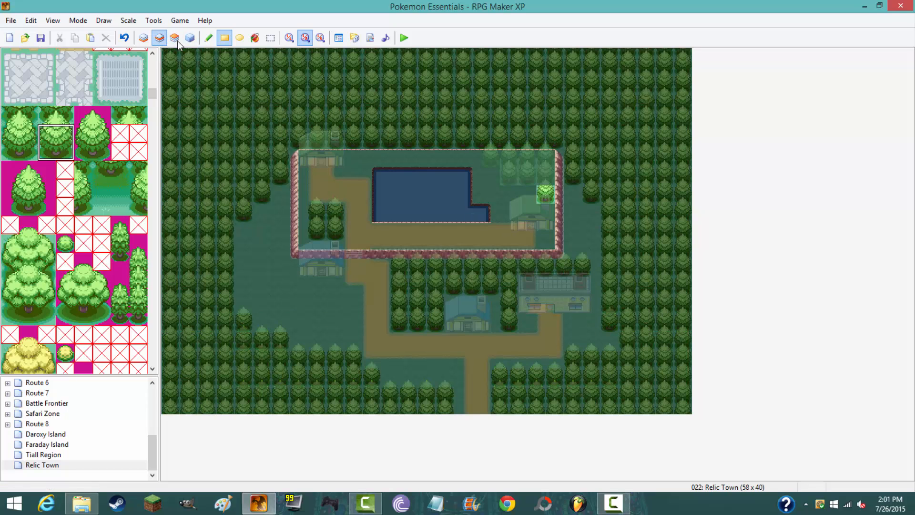
{"action": "left_click", "coordinate": [189, 38]}
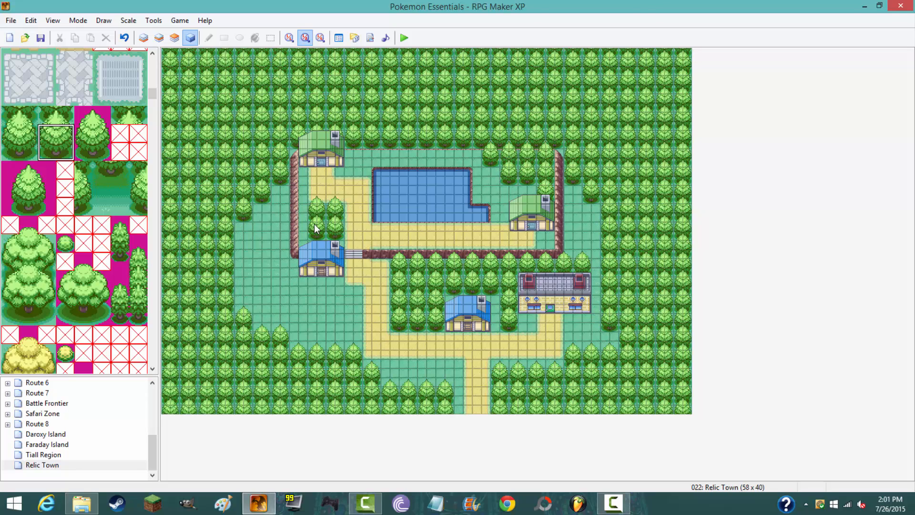
Preview the Mansion interior tileset from Graphics/Tilesets in the Materialbase
{"action": "left_click", "coordinate": [354, 38]}
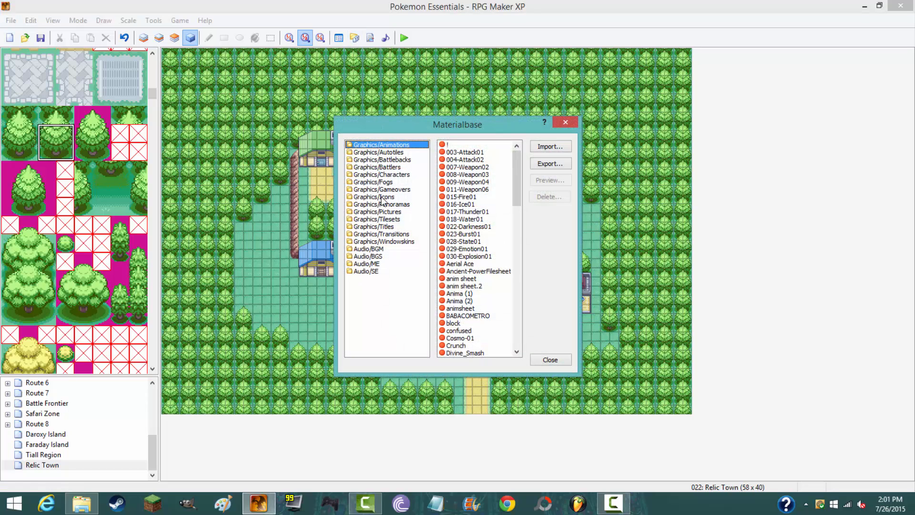
{"action": "left_click", "coordinate": [382, 219]}
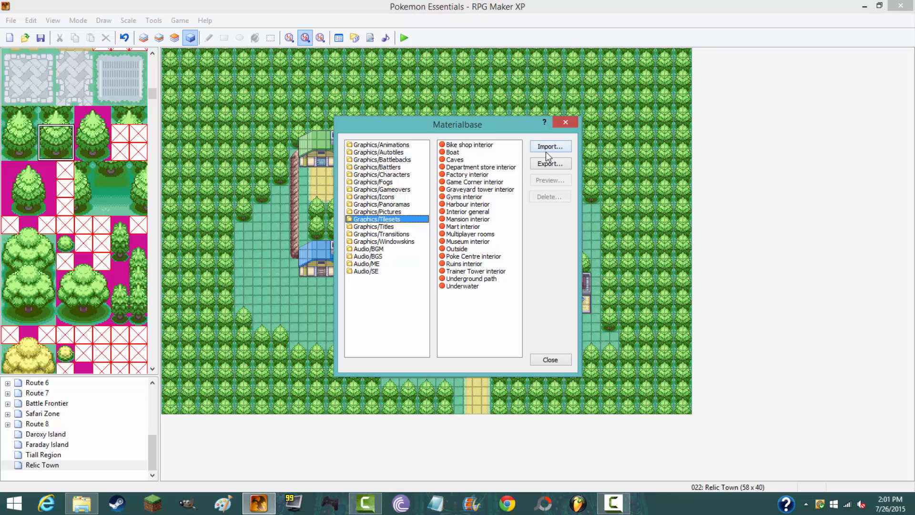
{"action": "left_click", "coordinate": [469, 219]}
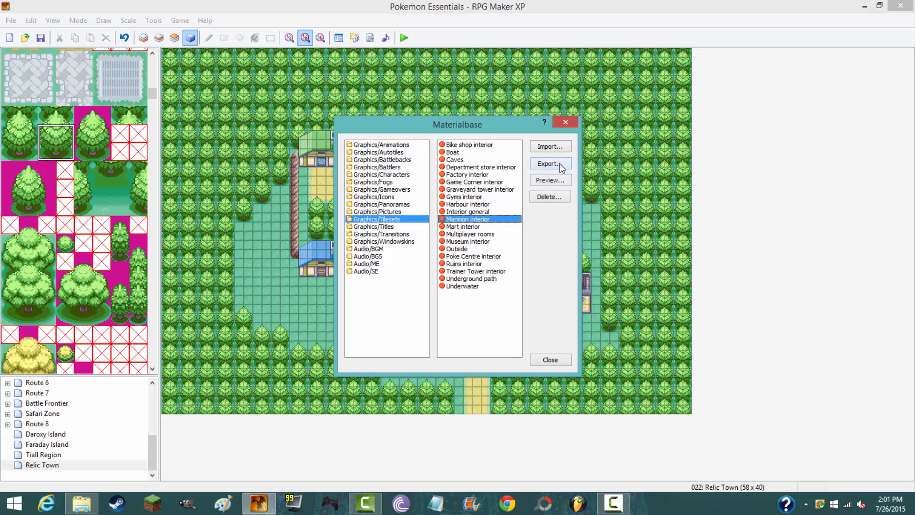
{"action": "left_click", "coordinate": [553, 179]}
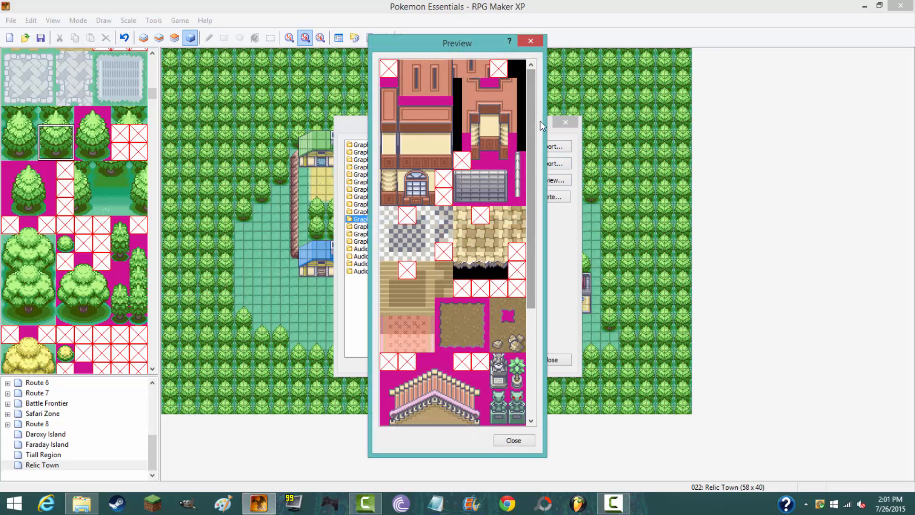
{"action": "left_click_drag", "start_coordinate": [531, 141], "coordinate": [566, 106]}
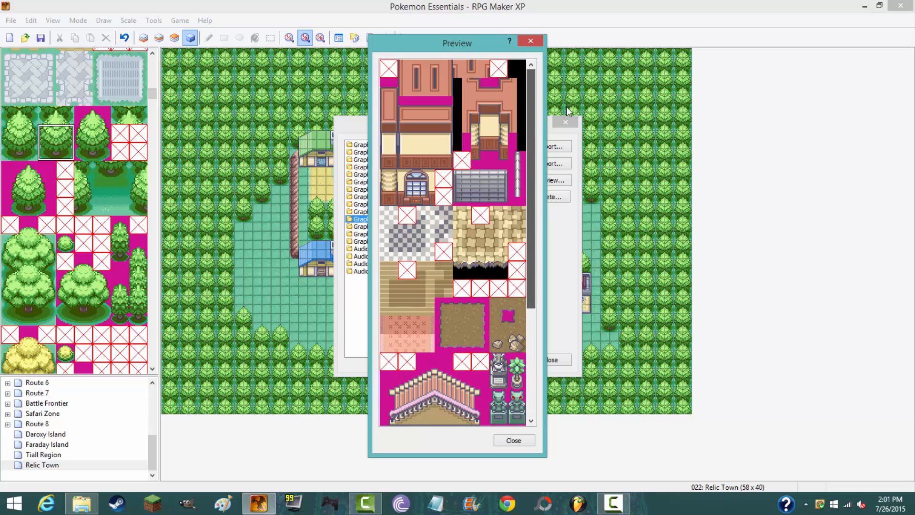
{"action": "left_click", "coordinate": [531, 40]}
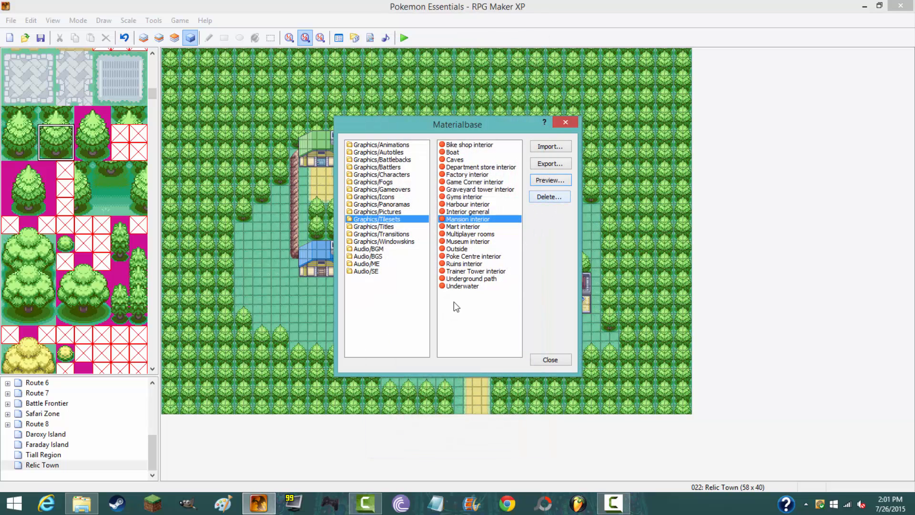
Start a tileset import in Graphics/Tilesets with the image 2cs 4 from the Sprites + Music folder
{"action": "left_click", "coordinate": [463, 286]}
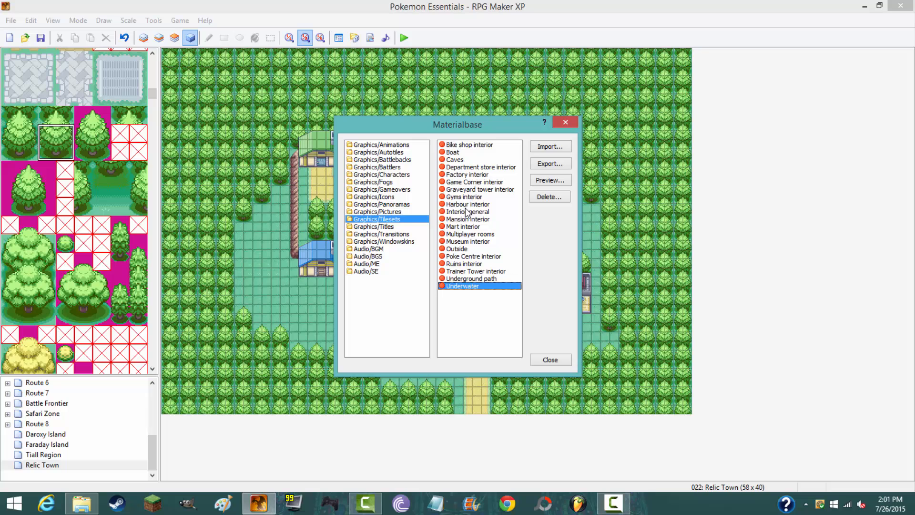
{"action": "left_click", "coordinate": [458, 250]}
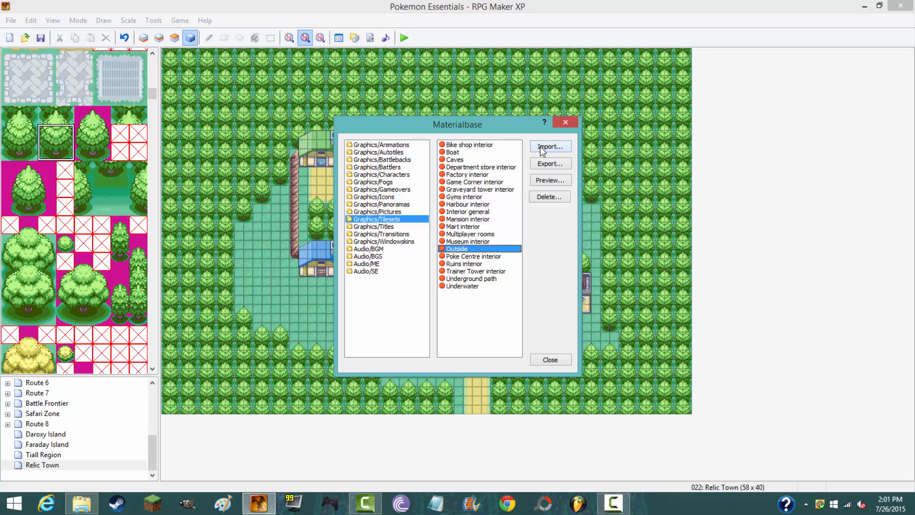
{"action": "left_click", "coordinate": [376, 227]}
{"action": "left_click", "coordinate": [399, 219]}
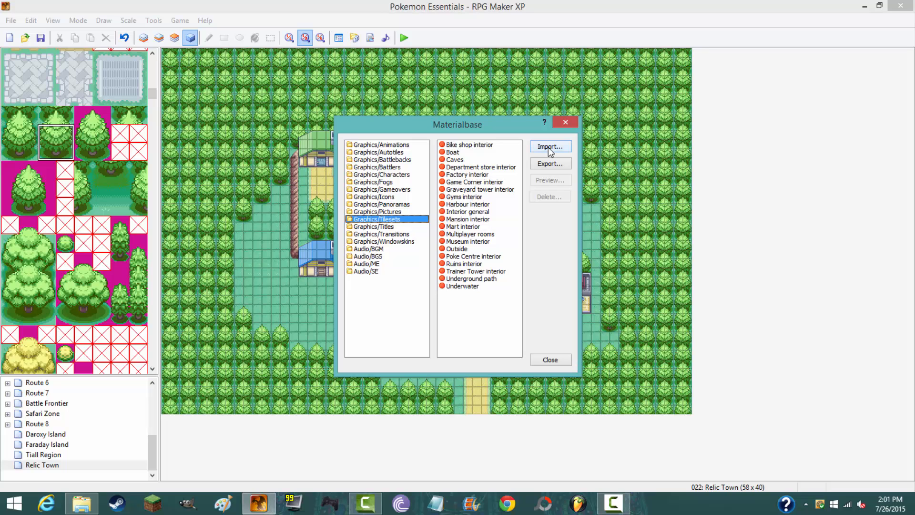
{"action": "left_click", "coordinate": [549, 148]}
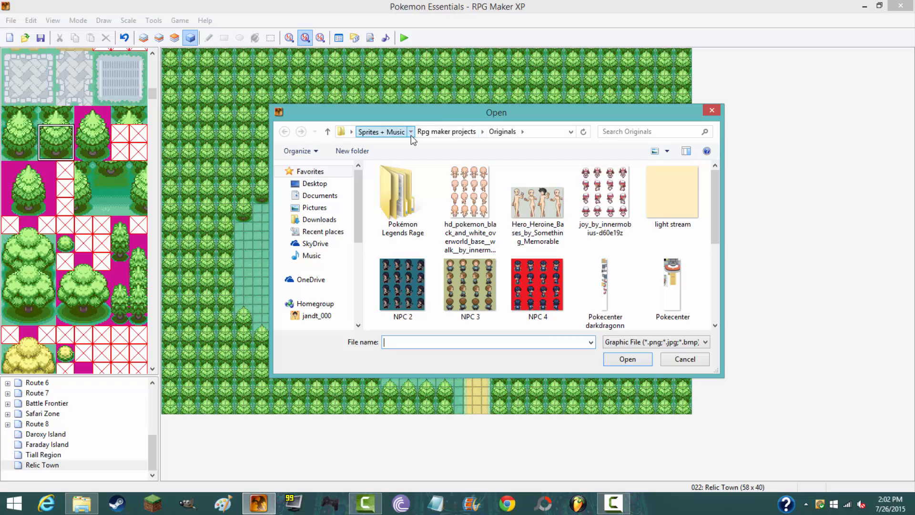
{"action": "left_click", "coordinate": [376, 131]}
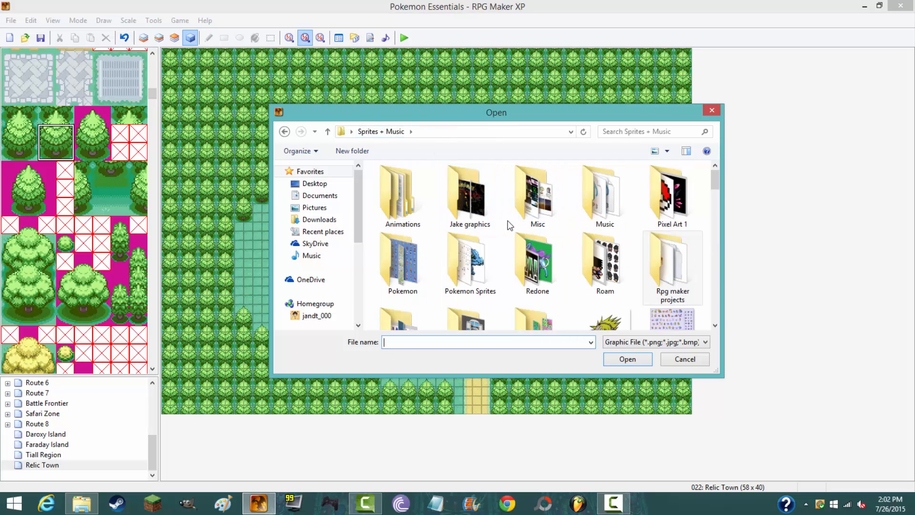
{"action": "scroll", "coordinate": [509, 225], "scroll_direction": "down", "scroll_amount": 1}
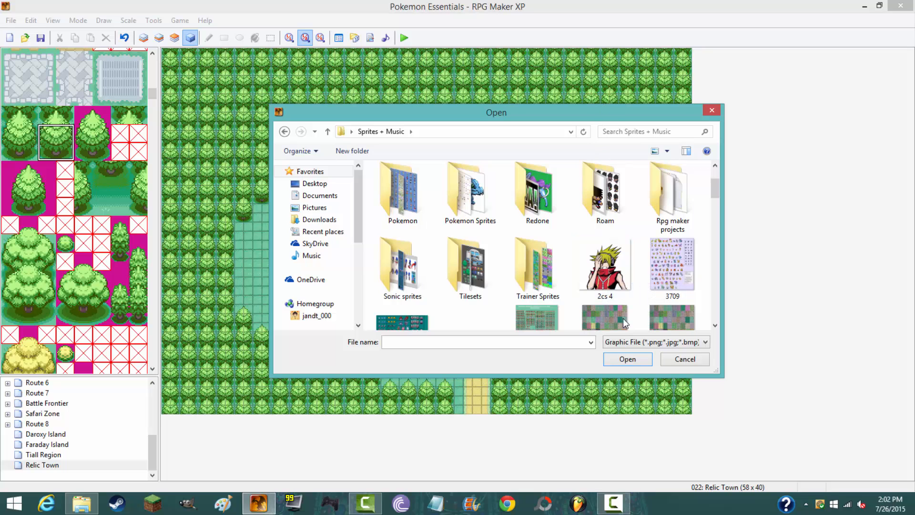
{"action": "left_click_drag", "start_coordinate": [621, 115], "coordinate": [642, 106]}
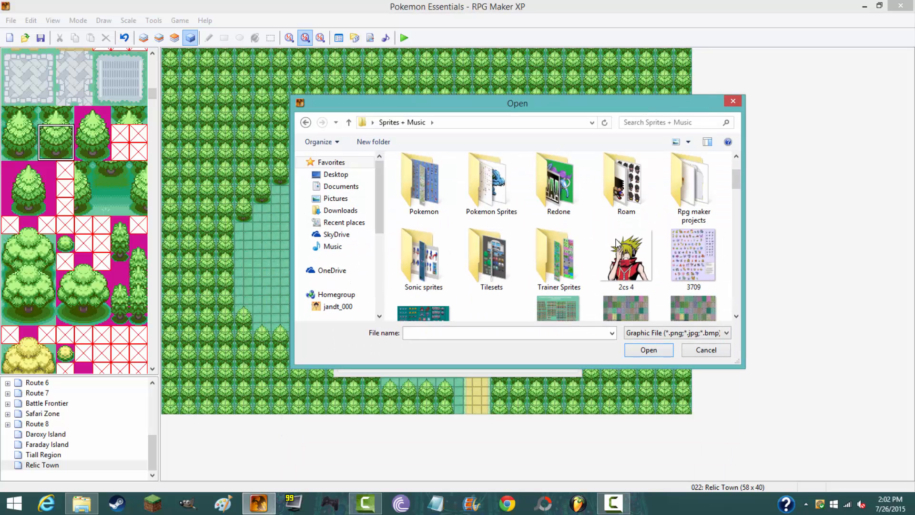
{"action": "double_click", "coordinate": [626, 267]}
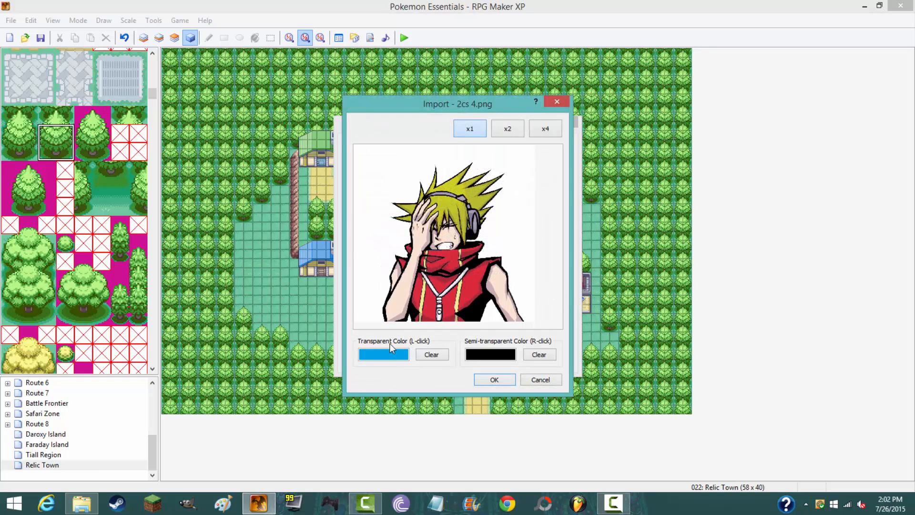
Try white as the import's transparent color with the x1, x2 and x4 zooms, and cancel the import and close the Materialbase
{"action": "left_click", "coordinate": [388, 179]}
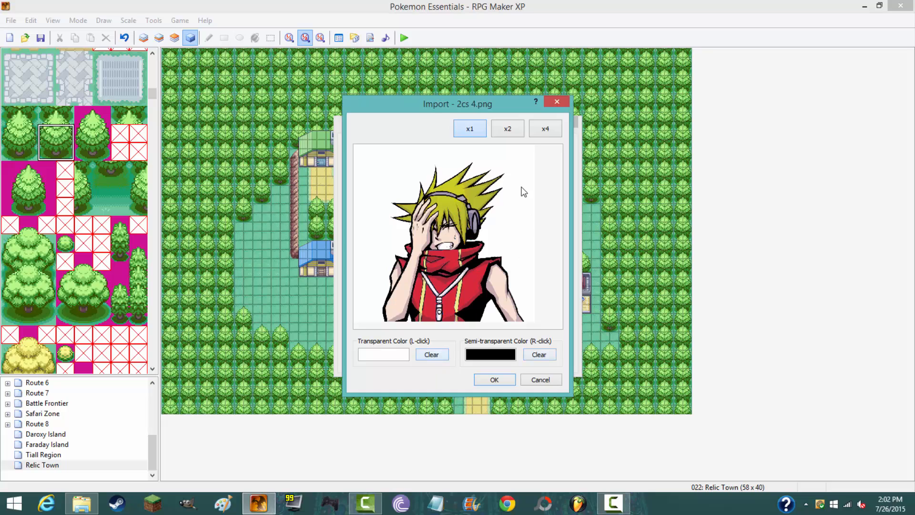
{"action": "left_click", "coordinate": [542, 358]}
{"action": "left_click", "coordinate": [516, 128]}
{"action": "left_click", "coordinate": [544, 129]}
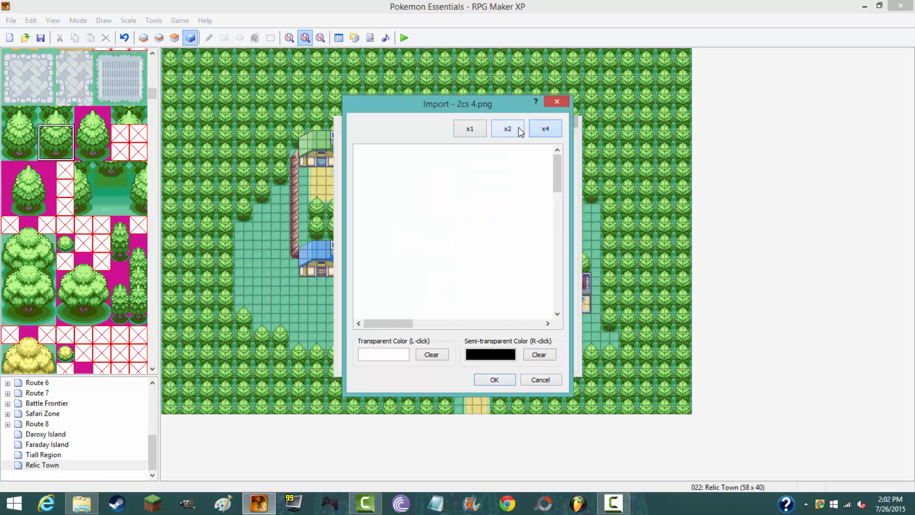
{"action": "left_click", "coordinate": [470, 131]}
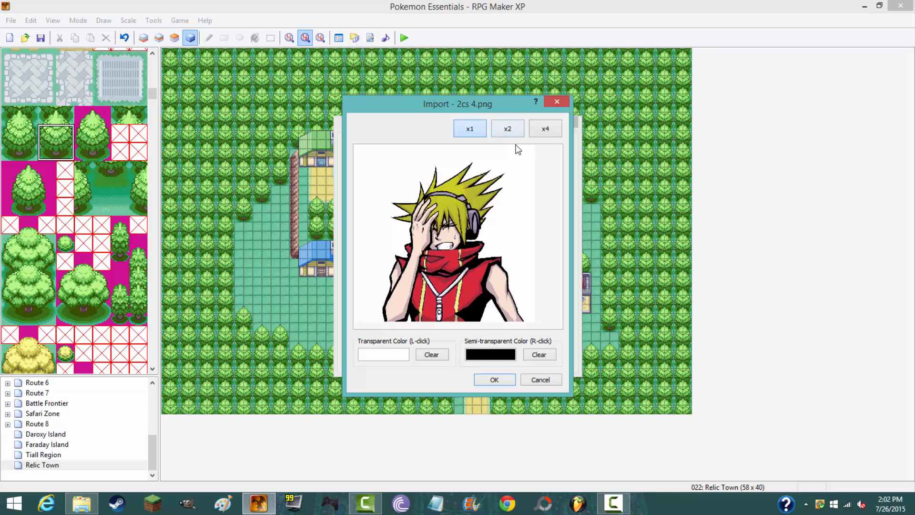
{"action": "left_click", "coordinate": [509, 130]}
{"action": "left_click", "coordinate": [544, 129]}
{"action": "left_click", "coordinate": [470, 128]}
{"action": "left_click", "coordinate": [548, 379]}
{"action": "left_click", "coordinate": [549, 361]}
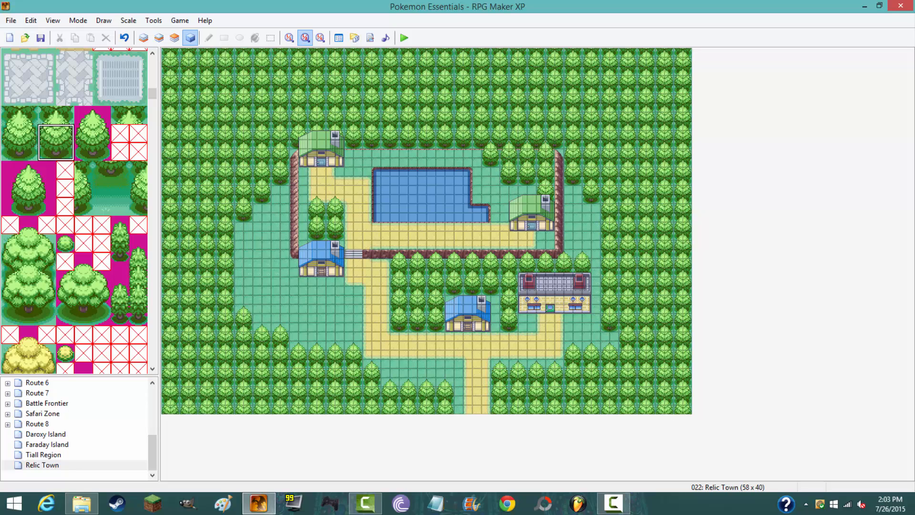
{"action": "left_click", "coordinate": [613, 502]}
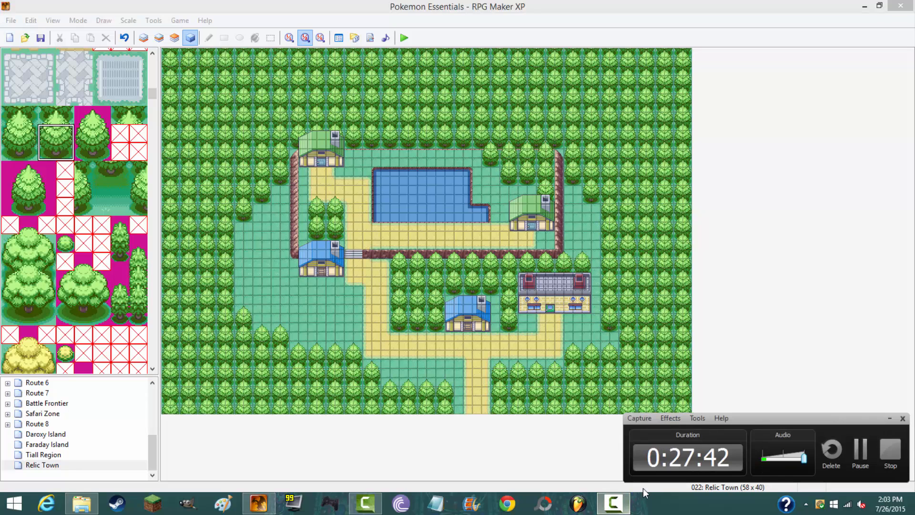
{"action": "left_click", "coordinate": [889, 417]}
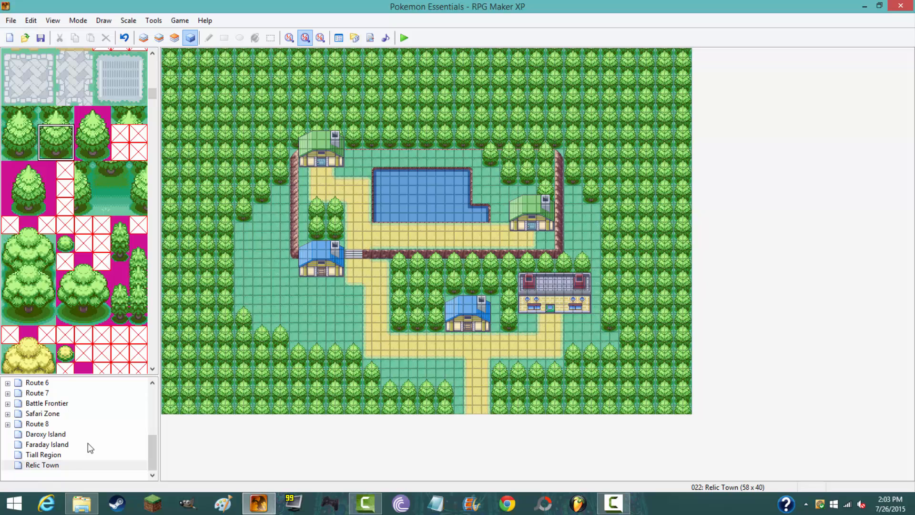
Create a map named Route 34 with the Outside tileset, 45 wide and 27 high, and switch it to the event layer
{"action": "left_click_drag", "start_coordinate": [151, 451], "coordinate": [142, 392]}
{"action": "right_click", "coordinate": [57, 382]}
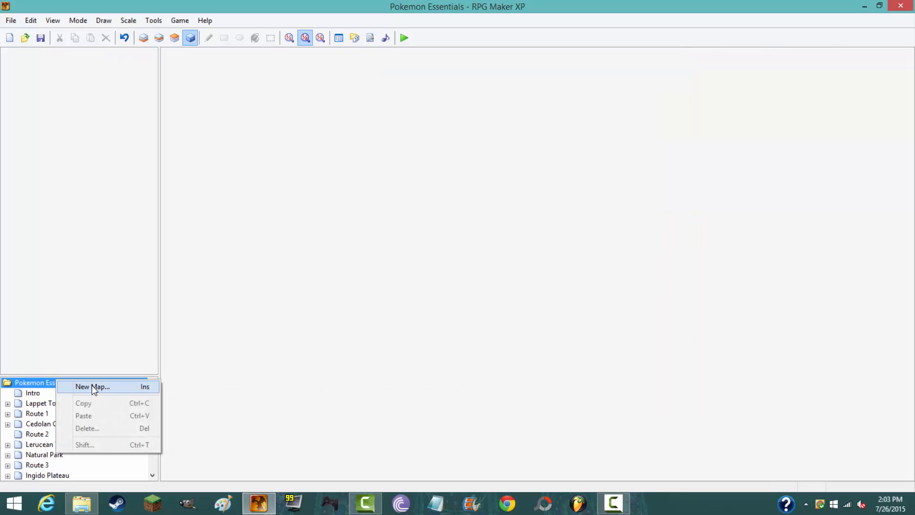
{"action": "left_click", "coordinate": [90, 387]}
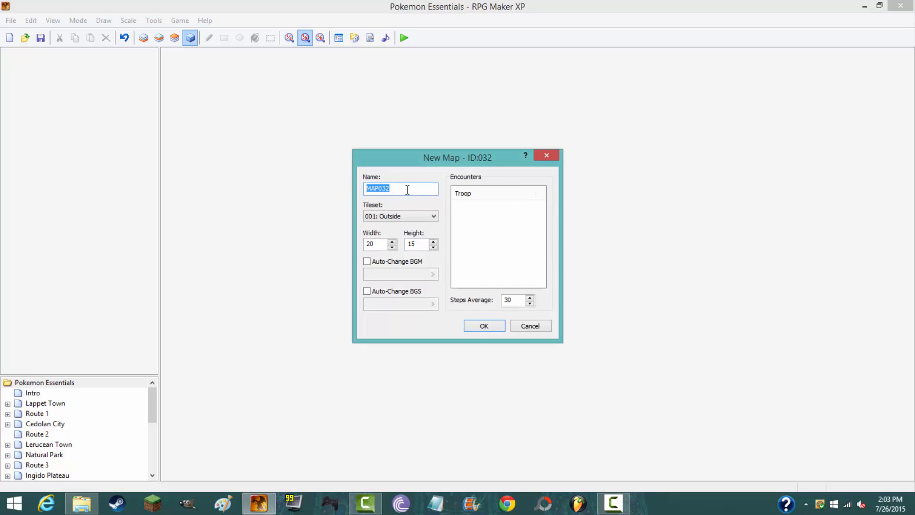
{"action": "type", "text": "Route 34"}
{"action": "left_click", "coordinate": [392, 242]}
{"action": "left_click", "coordinate": [391, 242]}
{"action": "left_click", "coordinate": [392, 241]}
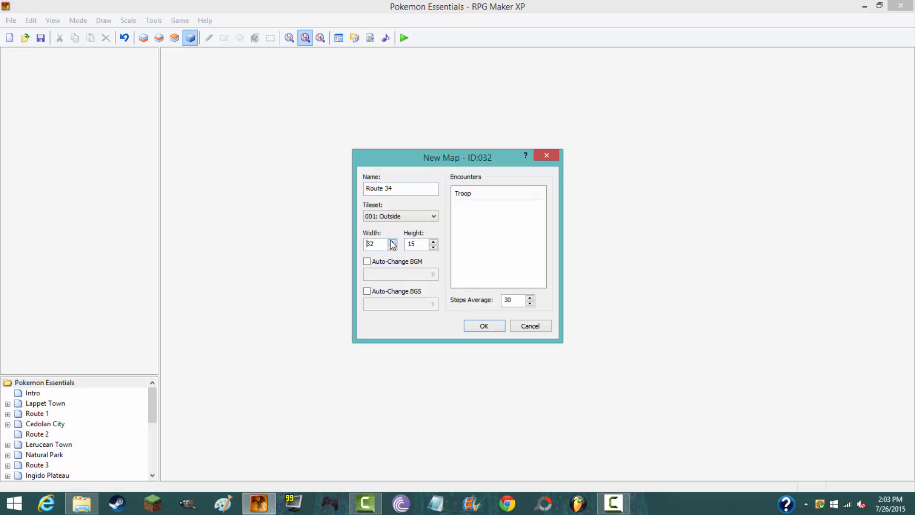
{"action": "left_click", "coordinate": [392, 242]}
{"action": "left_click", "coordinate": [433, 241]}
{"action": "left_click", "coordinate": [479, 324]}
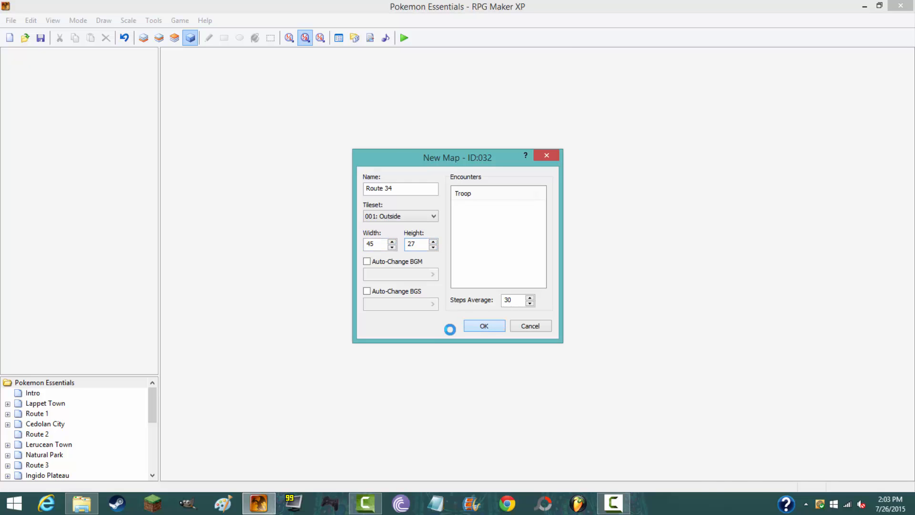
{"action": "left_click", "coordinate": [173, 39]}
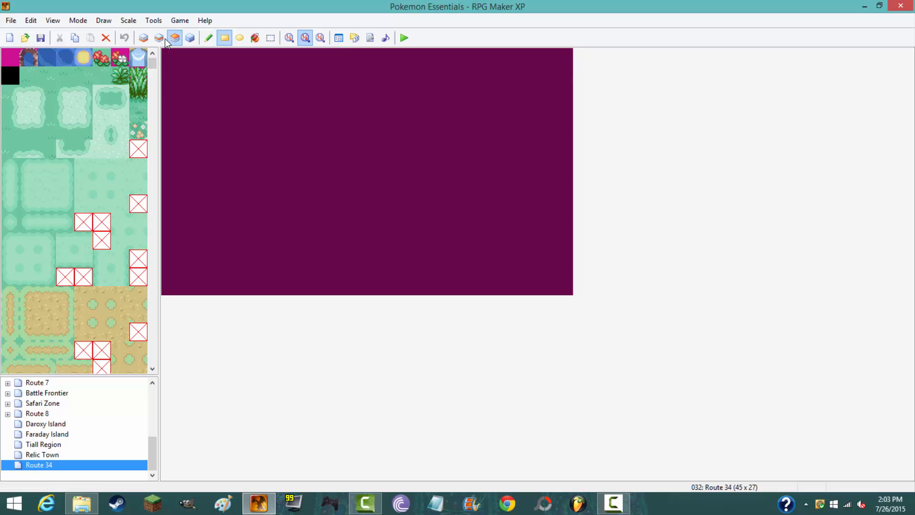
{"action": "left_click", "coordinate": [190, 38]}
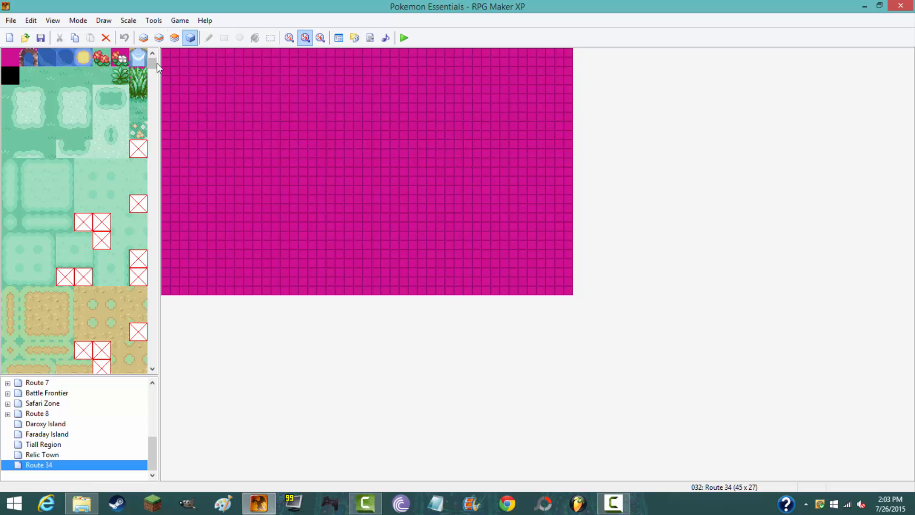
Examine the sample maps Route 1 and Route 2 as layout references, including the lower part of Route 2
{"action": "mouse_move", "coordinate": [153, 62]}
{"action": "left_mouse_down"}
{"action": "mouse_move", "coordinate": [155, 78]}
{"action": "mouse_move", "coordinate": [153, 61]}
{"action": "left_mouse_up"}
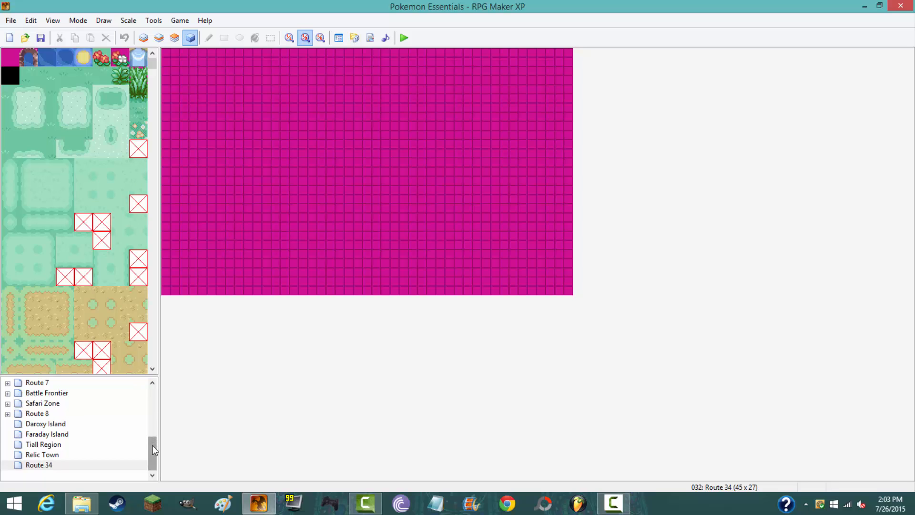
{"action": "left_click_drag", "start_coordinate": [152, 446], "coordinate": [154, 402]}
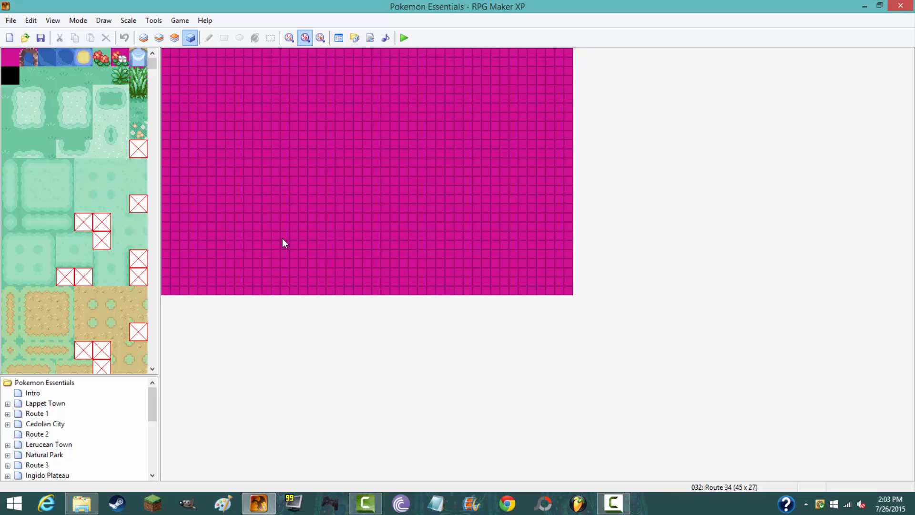
{"action": "left_click", "coordinate": [33, 413]}
{"action": "left_click", "coordinate": [43, 434]}
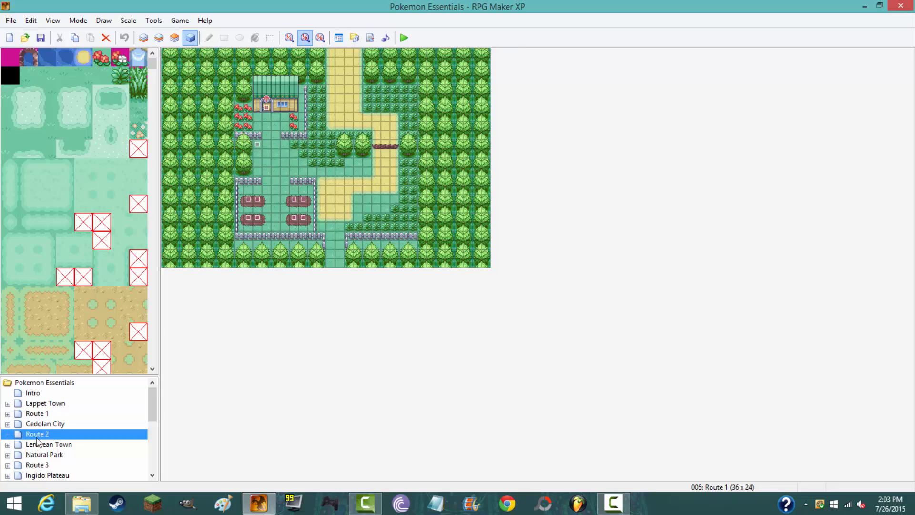
{"action": "scroll", "coordinate": [353, 286], "scroll_direction": "up", "scroll_amount": 5}
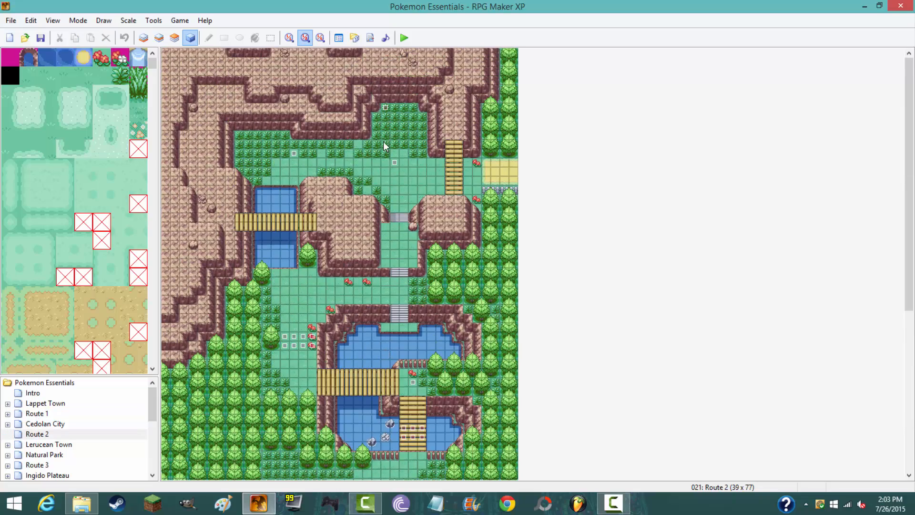
{"action": "middle_click", "coordinate": [383, 141]}
{"action": "middle_click", "coordinate": [349, 315]}
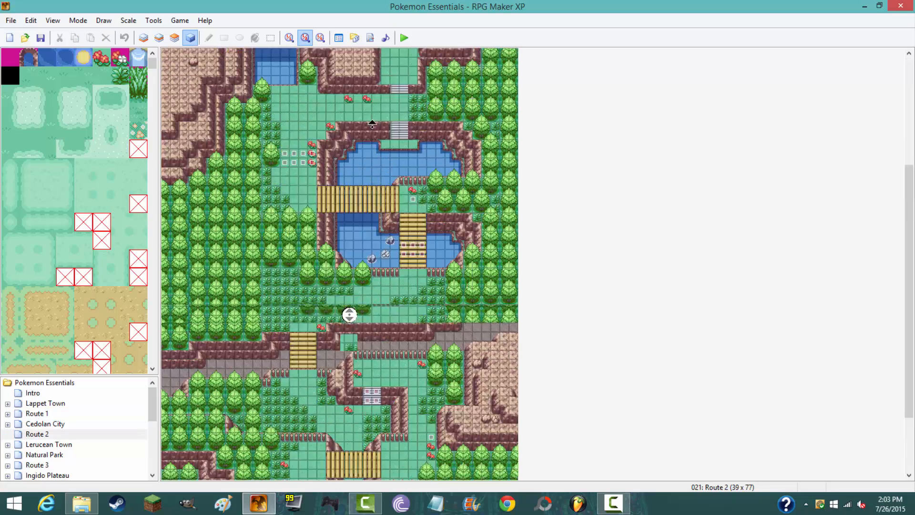
Look through the sample maps from Route 1 to Route 3, including Cedolan City, Lerucean Town and Natural Park
{"action": "left_click", "coordinate": [36, 413]}
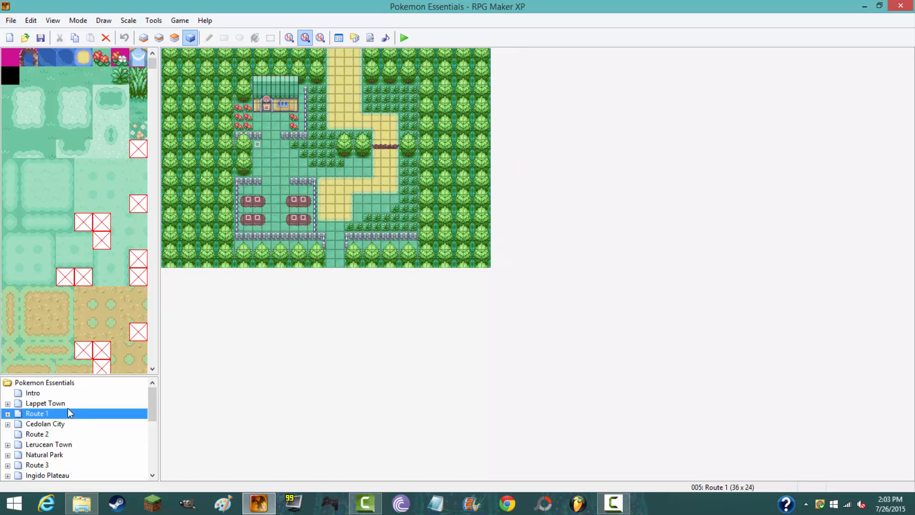
{"action": "left_click", "coordinate": [56, 423]}
{"action": "left_click", "coordinate": [53, 433]}
{"action": "left_click", "coordinate": [53, 444]}
{"action": "left_click", "coordinate": [51, 455]}
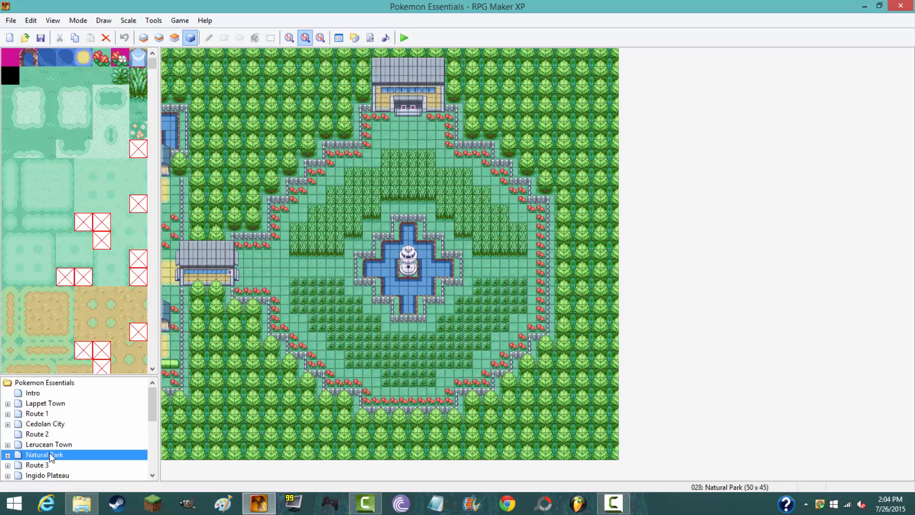
{"action": "left_click", "coordinate": [38, 464]}
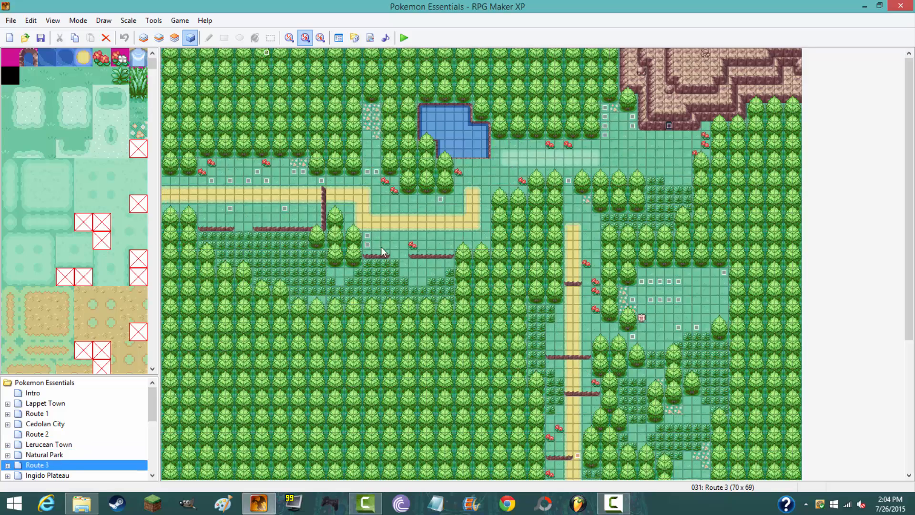
{"action": "scroll", "coordinate": [381, 247], "scroll_direction": "down", "scroll_amount": 5}
{"action": "scroll", "coordinate": [380, 388], "scroll_direction": "up", "scroll_amount": 5}
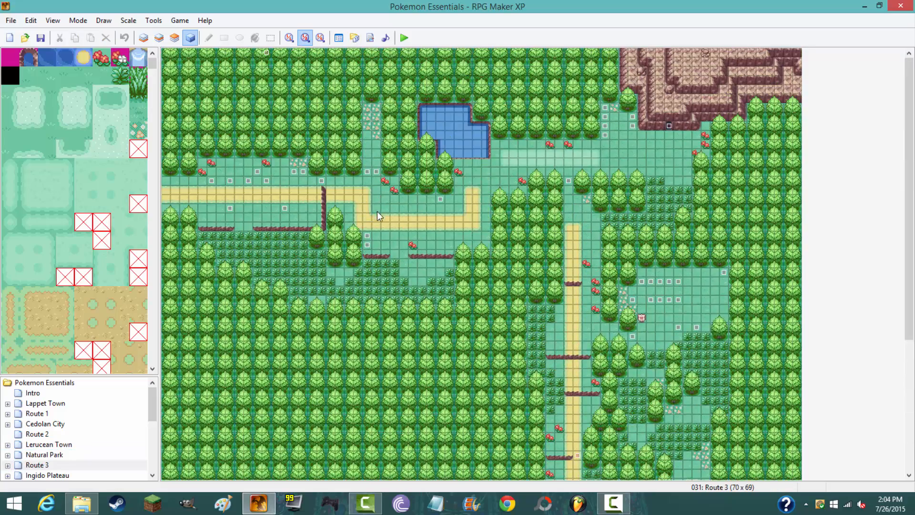
{"action": "scroll", "coordinate": [376, 216], "scroll_direction": "down", "scroll_amount": 5}
{"action": "scroll", "coordinate": [431, 310], "scroll_direction": "up", "scroll_amount": 5}
Compare the layouts of Route 2 and Route 1 with those of Lappet Town and Cedolan City
{"action": "left_click", "coordinate": [35, 434]}
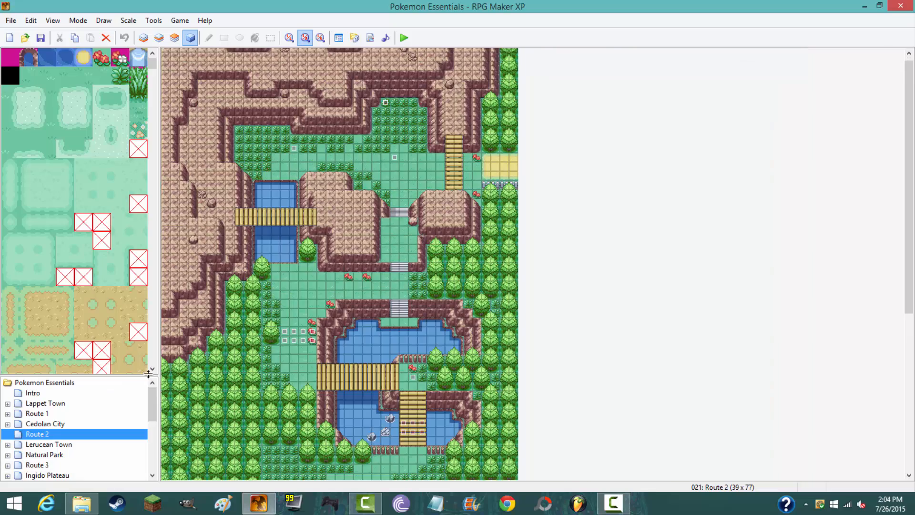
{"action": "scroll", "coordinate": [253, 199], "scroll_direction": "down", "scroll_amount": 10}
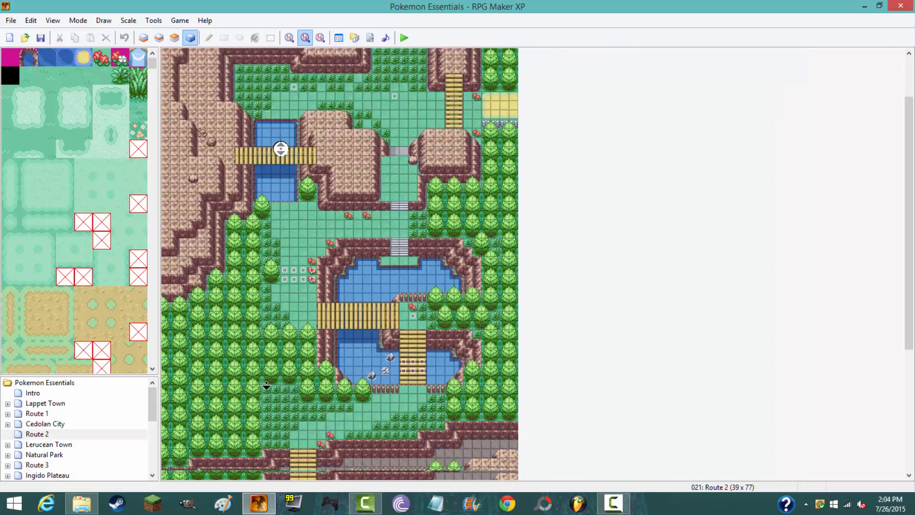
{"action": "left_click", "coordinate": [37, 413]}
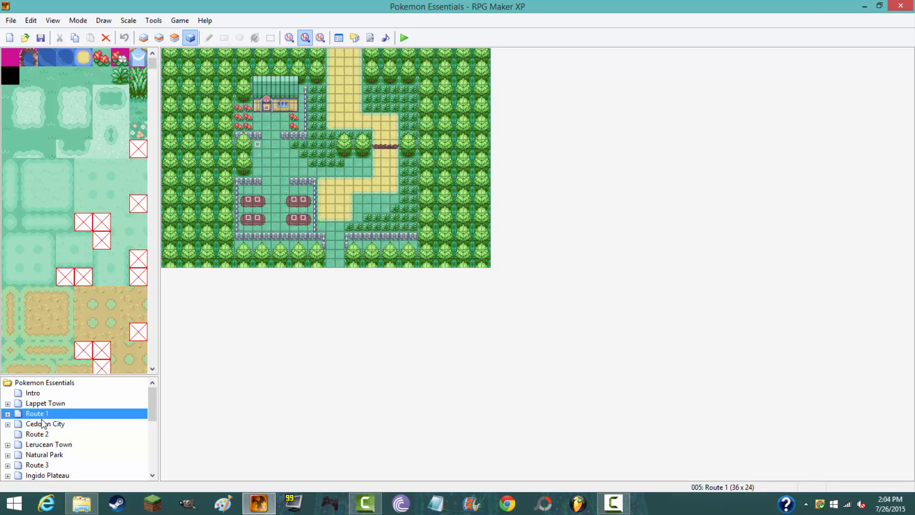
{"action": "left_click", "coordinate": [43, 435]}
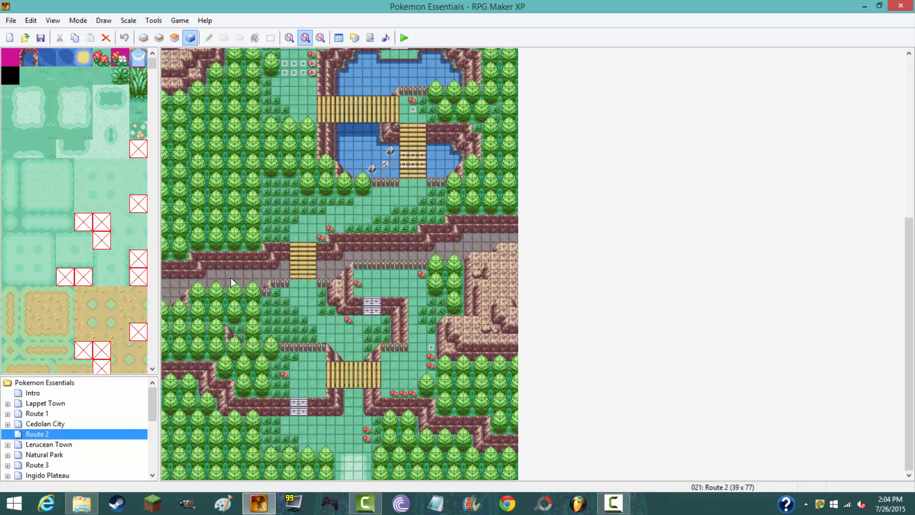
{"action": "left_click", "coordinate": [36, 414]}
{"action": "left_click", "coordinate": [50, 402]}
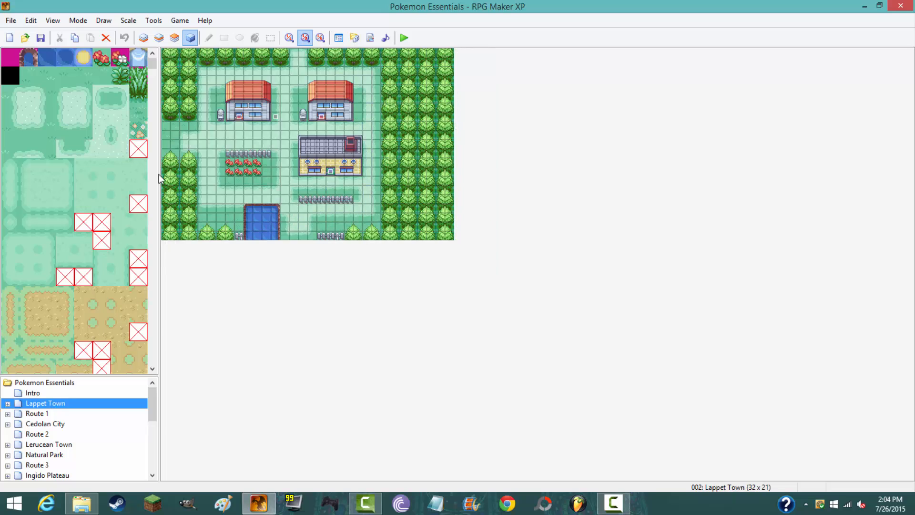
{"action": "left_click", "coordinate": [36, 413]}
{"action": "left_click", "coordinate": [48, 423]}
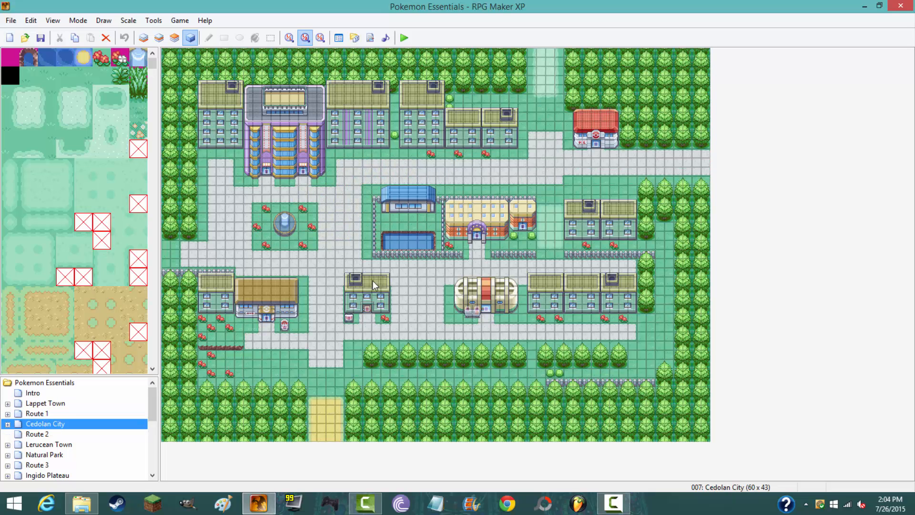
Review the Route 1 and Route 2 maps again, and inspect Route 3 down to its lower edge
{"action": "left_click", "coordinate": [36, 413]}
{"action": "left_click", "coordinate": [37, 433]}
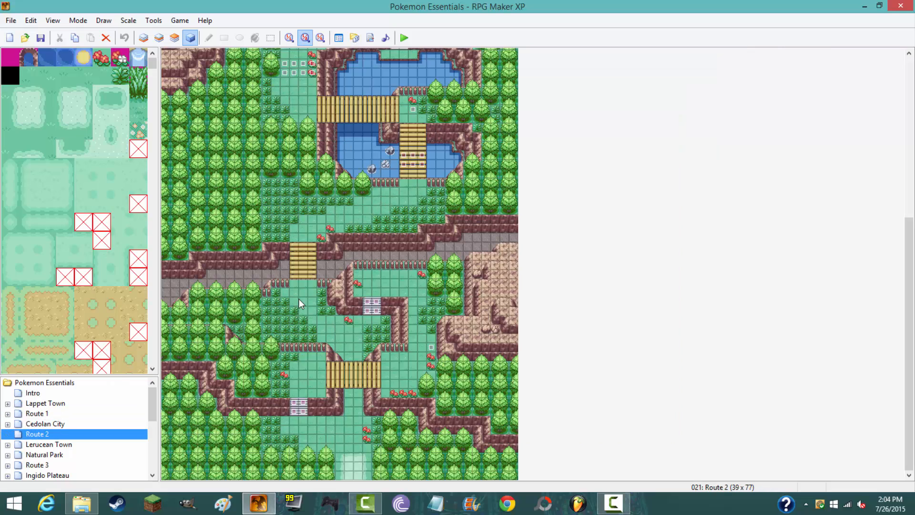
{"action": "key", "text": "Up"}
{"action": "key", "text": "Up"}
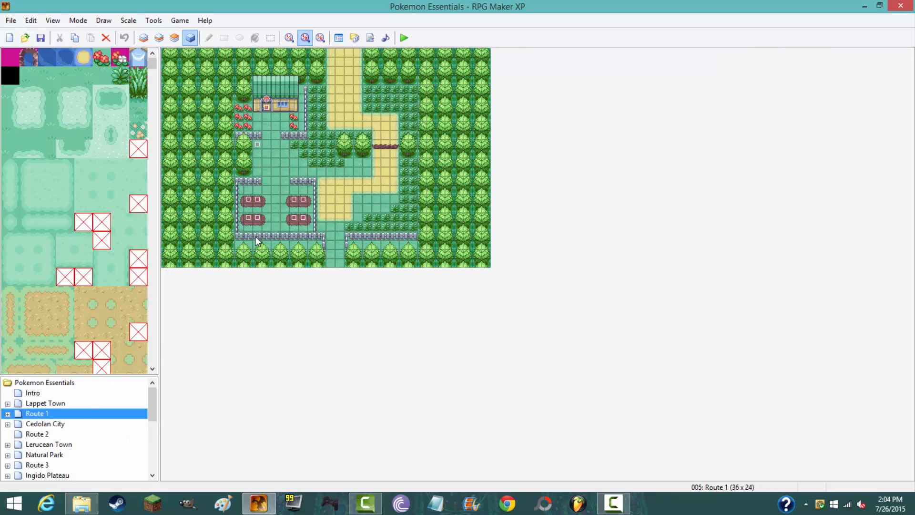
{"action": "left_click", "coordinate": [46, 434]}
{"action": "left_click", "coordinate": [291, 347]}
{"action": "scroll", "coordinate": [295, 250], "scroll_direction": "up", "scroll_amount": 5}
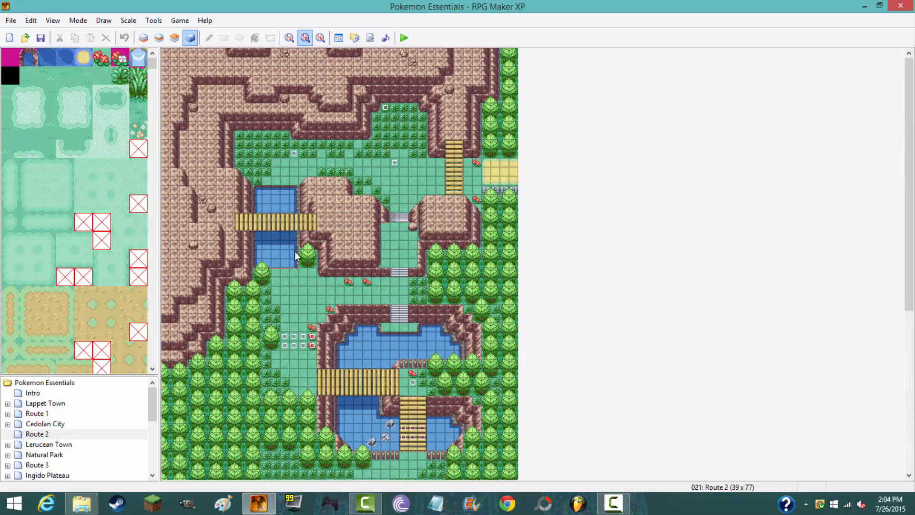
{"action": "left_click", "coordinate": [38, 464]}
{"action": "middle_click", "coordinate": [558, 128]}
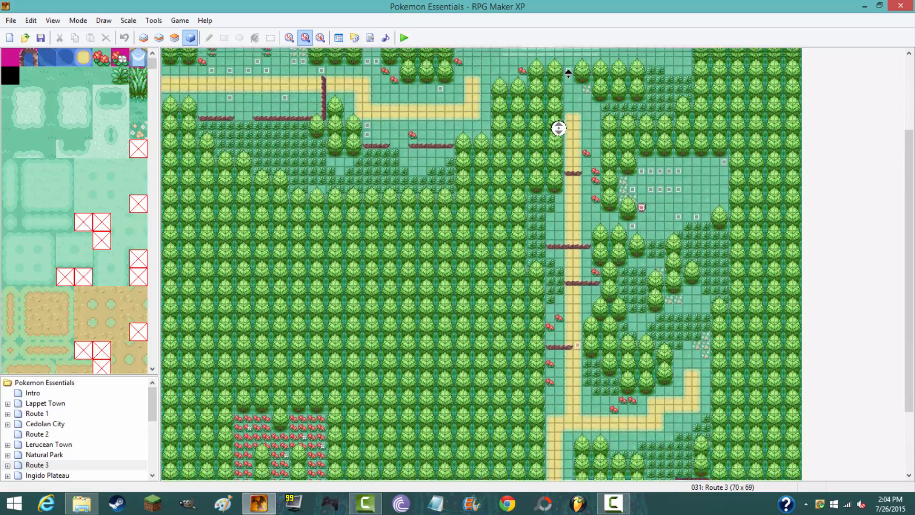
{"action": "middle_click_drag", "start_coordinate": [568, 73], "coordinate": [662, 117]}
{"action": "middle_click_drag", "start_coordinate": [610, 210], "coordinate": [559, 374]}
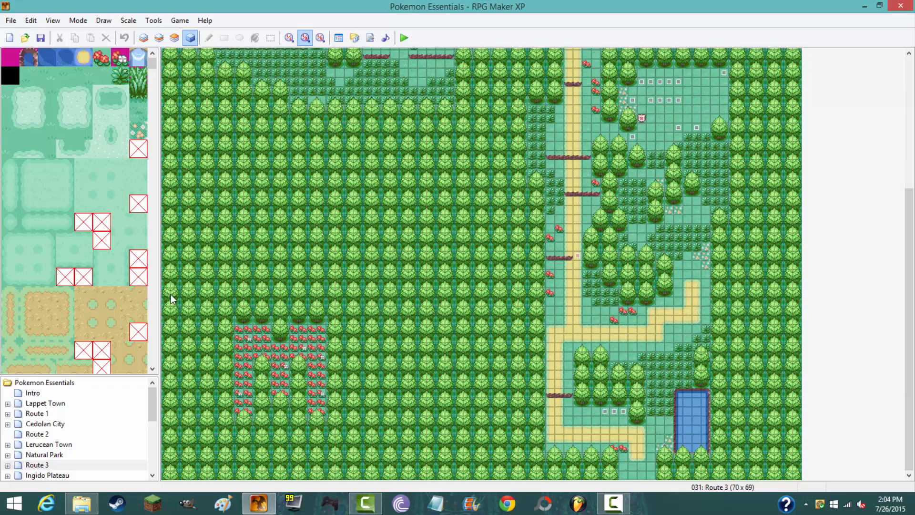
Check how the exits of Lappet Town, Route 1 and Cedolan City line up with Route 2, down to its southern end
{"action": "left_click", "coordinate": [42, 404]}
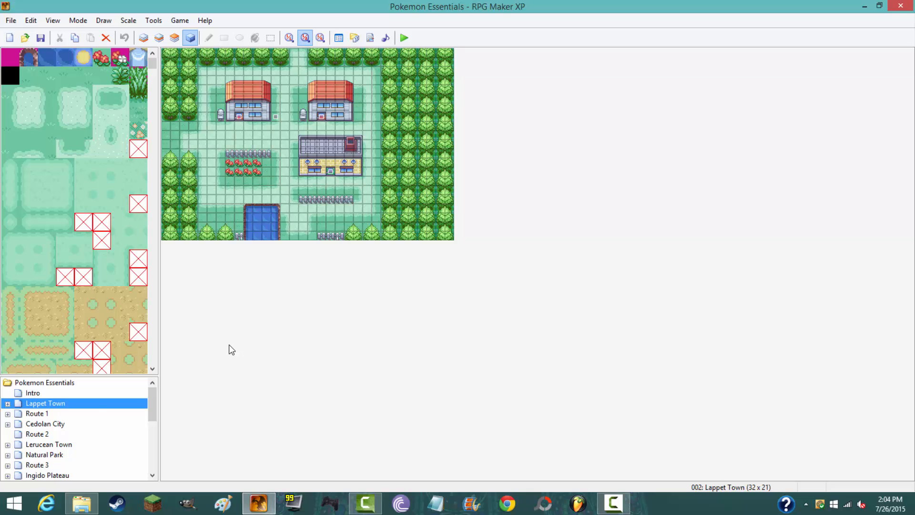
{"action": "left_click", "coordinate": [41, 413]}
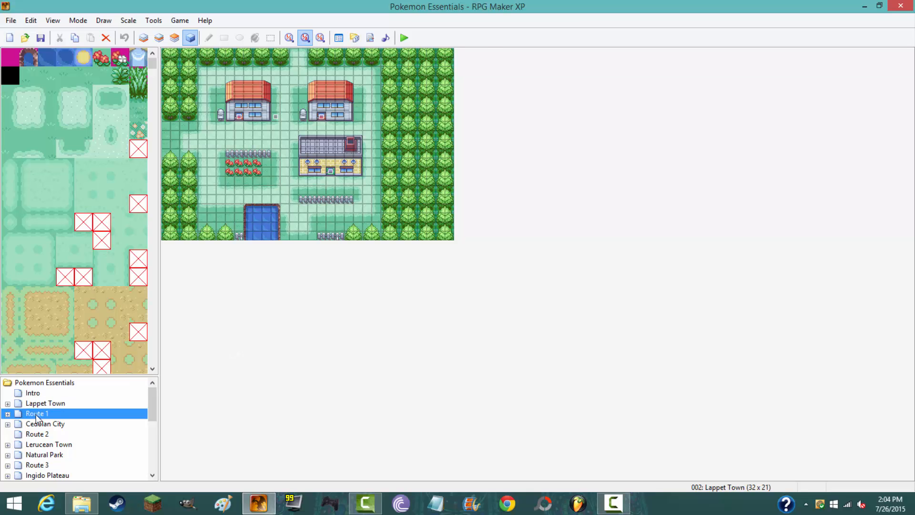
{"action": "left_click", "coordinate": [46, 424]}
{"action": "left_click", "coordinate": [44, 434]}
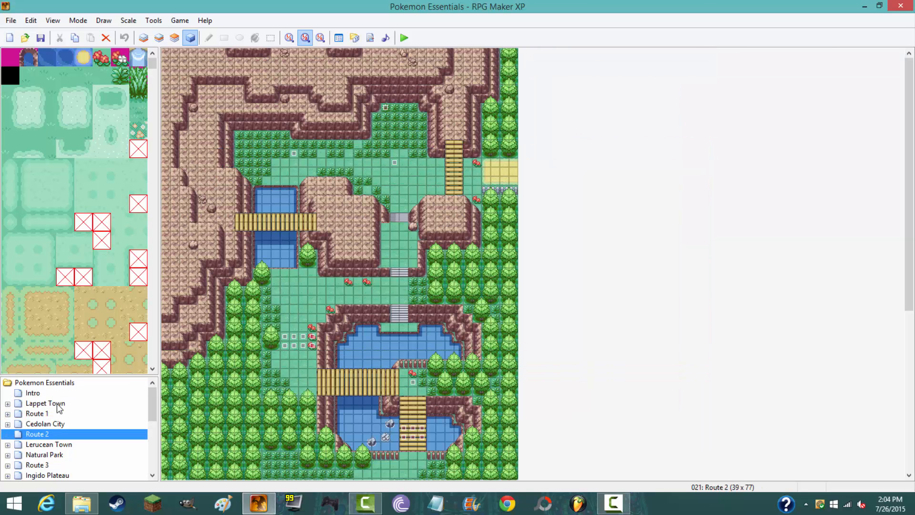
{"action": "left_click", "coordinate": [45, 423]}
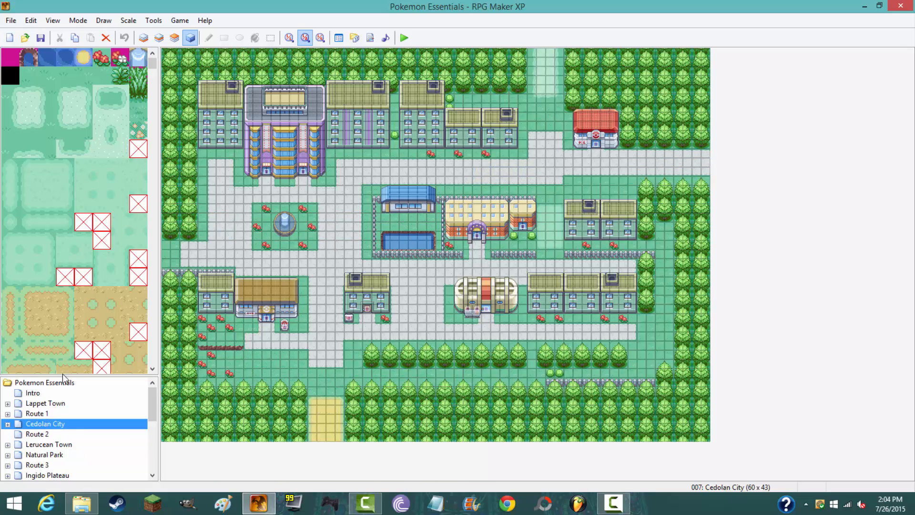
{"action": "left_click", "coordinate": [38, 433]}
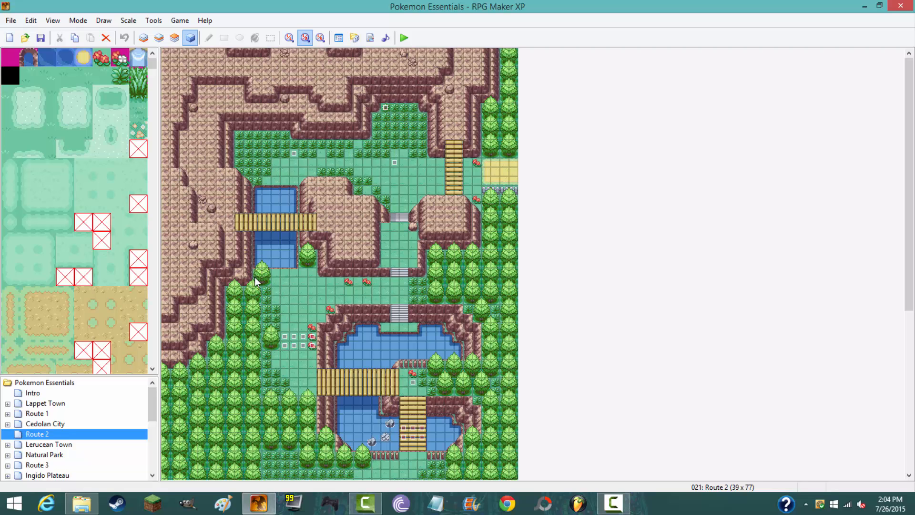
{"action": "scroll", "coordinate": [261, 329], "scroll_direction": "down", "scroll_amount": 6}
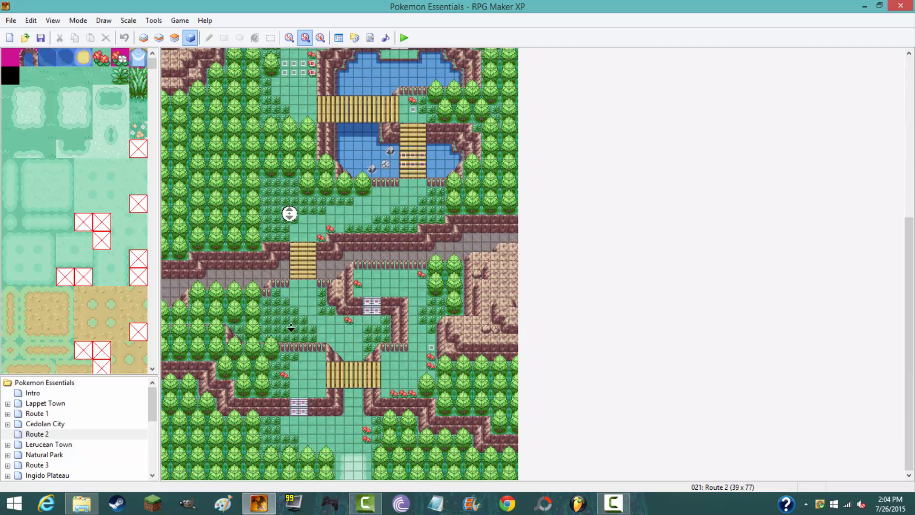
Switch to File Explorer and go up from the project folder to the Sprites + Music folder
{"action": "left_click", "coordinate": [79, 505]}
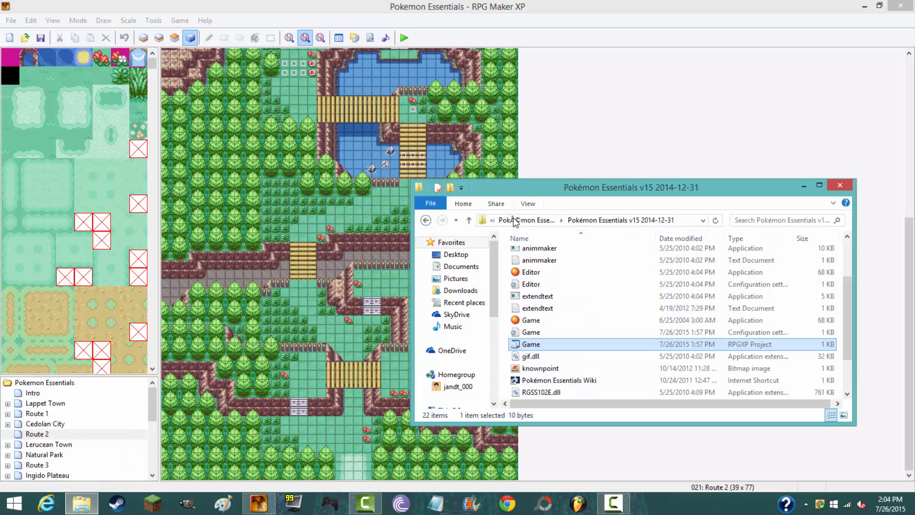
{"action": "left_click", "coordinate": [550, 224]}
{"action": "left_click", "coordinate": [535, 221]}
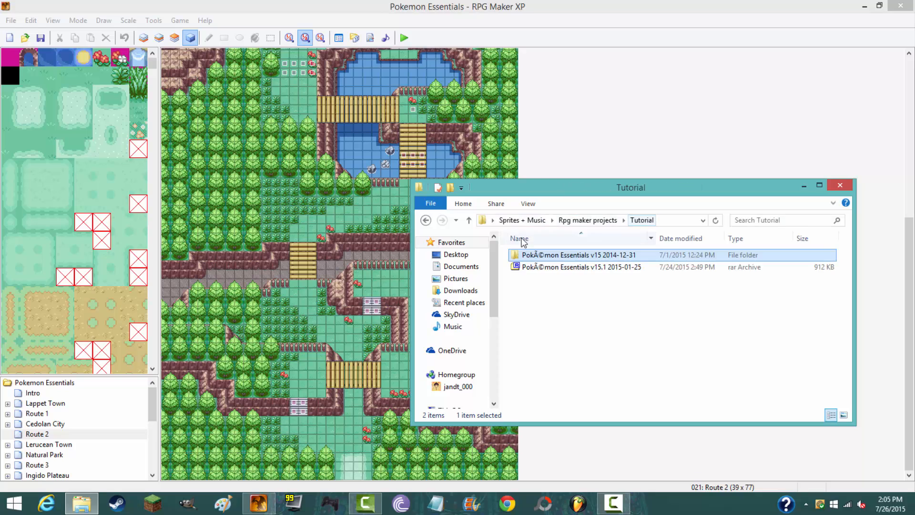
{"action": "left_click", "coordinate": [536, 221]}
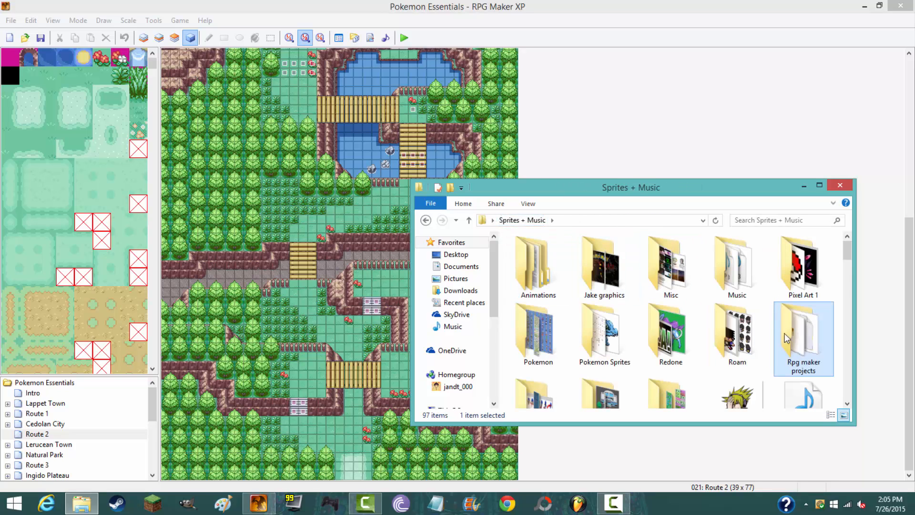
Open the Untitled tileset image from the Originals folder inside Rpg maker projects
{"action": "double_click", "coordinate": [800, 341]}
{"action": "double_click", "coordinate": [535, 290]}
{"action": "scroll", "coordinate": [540, 301], "scroll_direction": "down", "scroll_amount": 5}
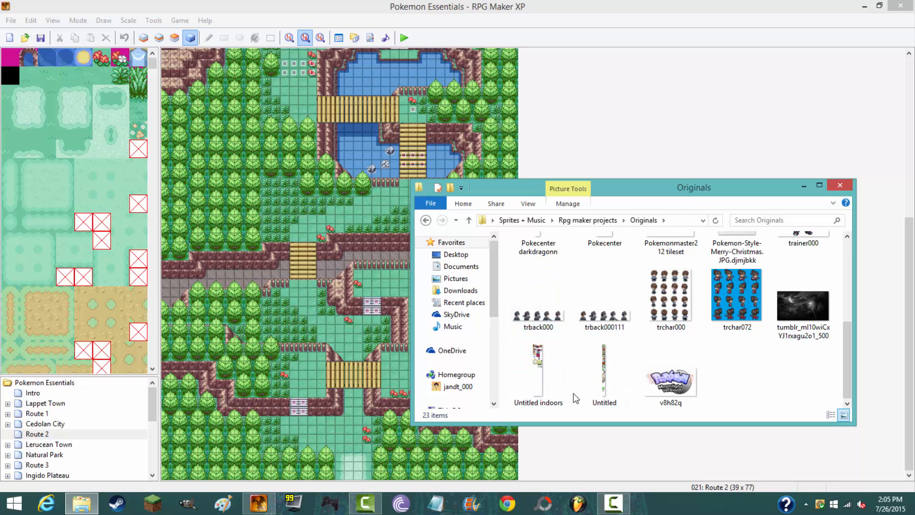
{"action": "double_click", "coordinate": [603, 382]}
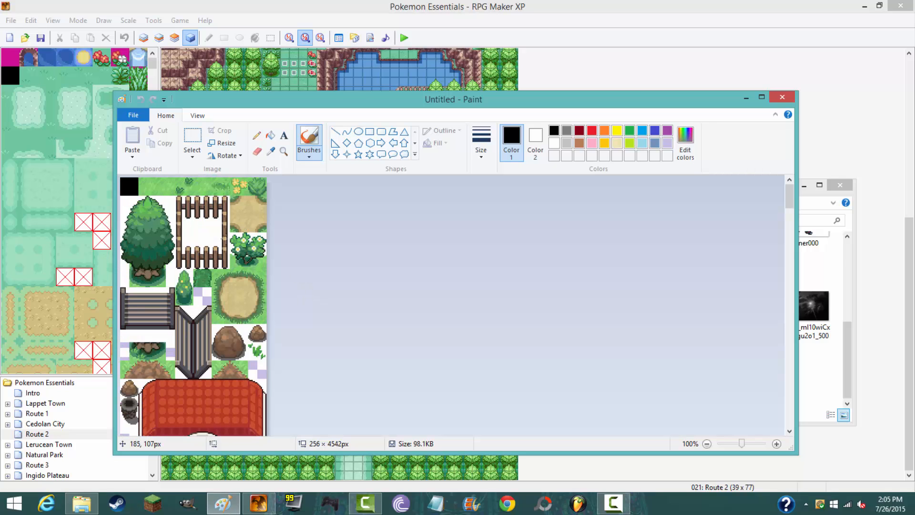
Examine the Untitled tileset from its first tiles down to its lower end, and close the image
{"action": "scroll", "coordinate": [190, 347], "scroll_direction": "down", "scroll_amount": 4}
{"action": "scroll", "coordinate": [189, 347], "scroll_direction": "down", "scroll_amount": 4}
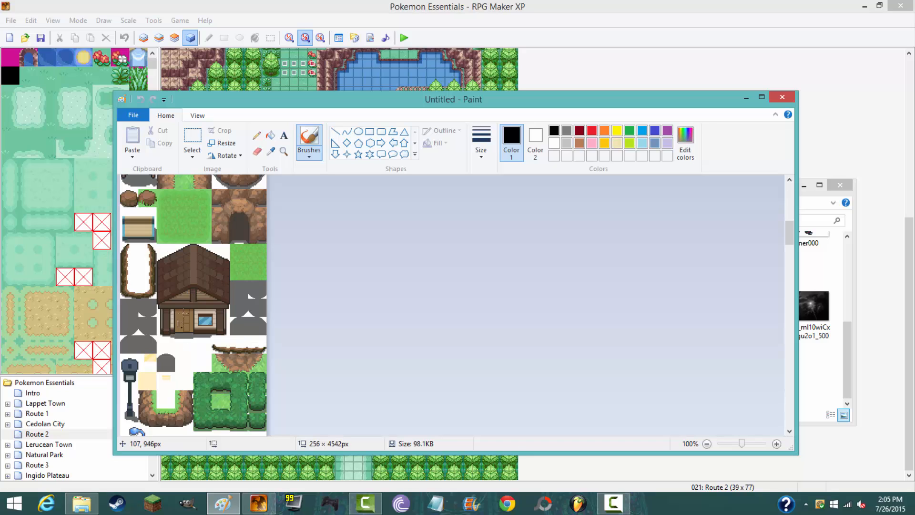
{"action": "scroll", "coordinate": [183, 336], "scroll_direction": "up", "scroll_amount": 8}
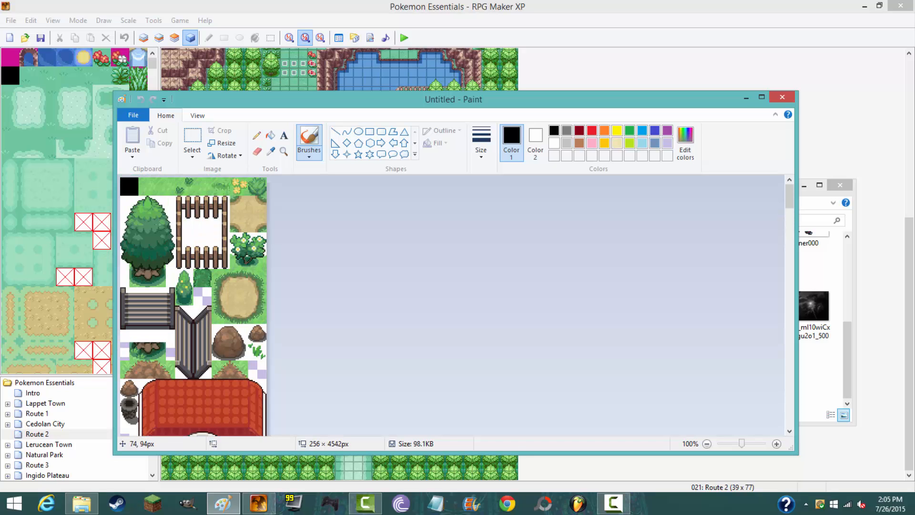
{"action": "scroll", "coordinate": [186, 260], "scroll_direction": "down", "scroll_amount": 8}
{"action": "scroll", "coordinate": [183, 264], "scroll_direction": "down", "scroll_amount": 10}
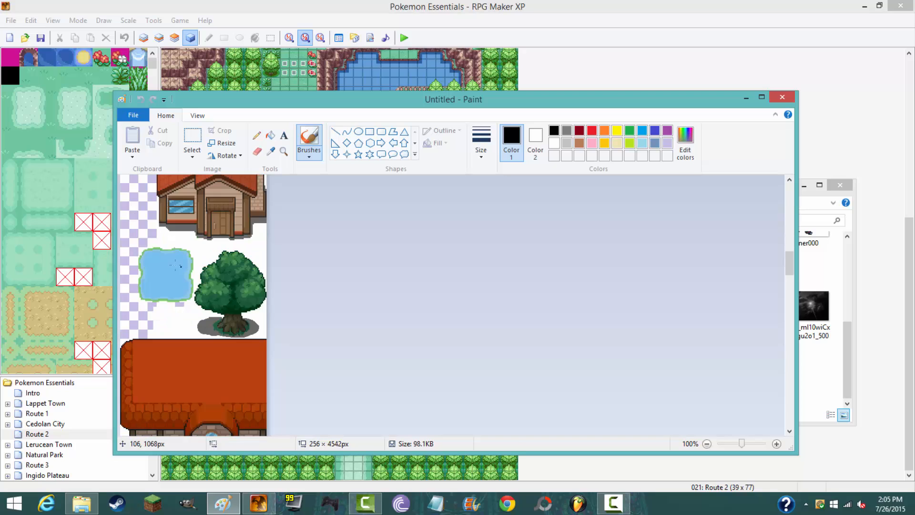
{"action": "scroll", "coordinate": [188, 263], "scroll_direction": "down", "scroll_amount": 20}
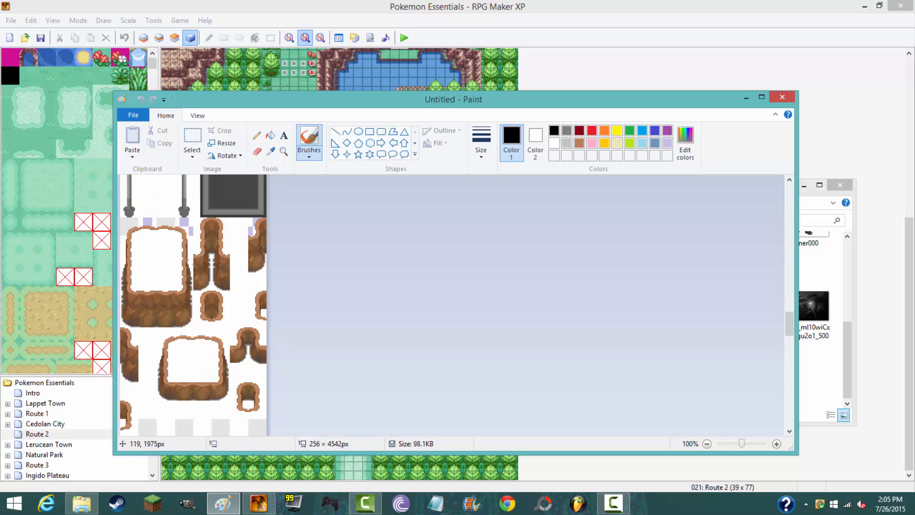
{"action": "scroll", "coordinate": [189, 263], "scroll_direction": "down", "scroll_amount": 4}
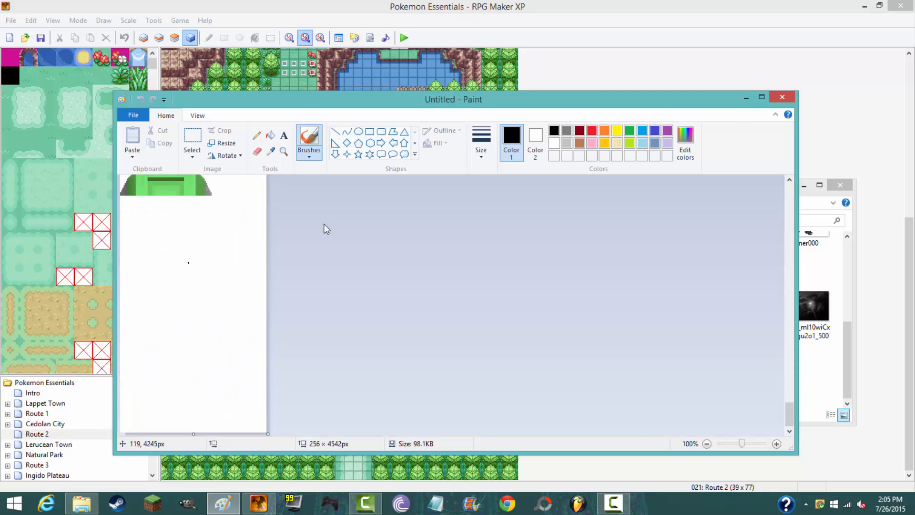
{"action": "left_click", "coordinate": [782, 97]}
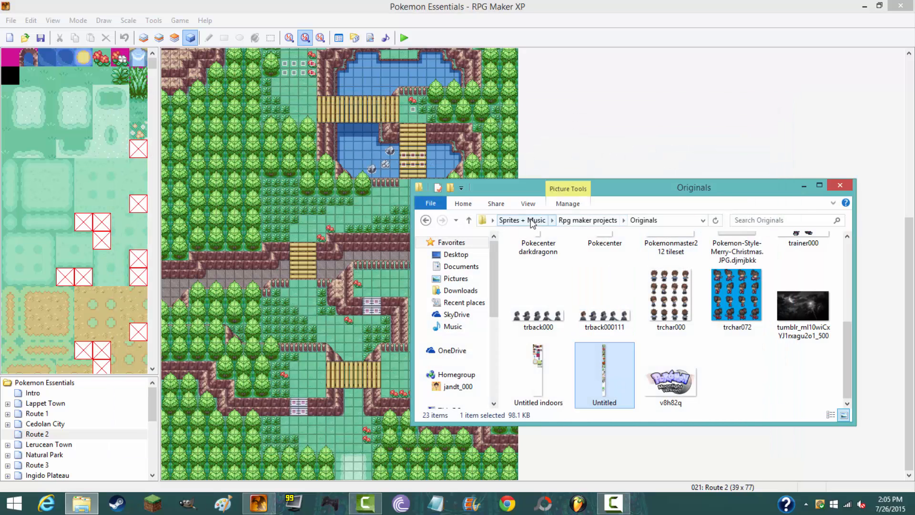
Return to the Sprites + Music folder and open pokemon_diamond_pearl_tileset_by_thepokemonchronicles from the Tilesets folder
{"action": "left_click", "coordinate": [521, 220]}
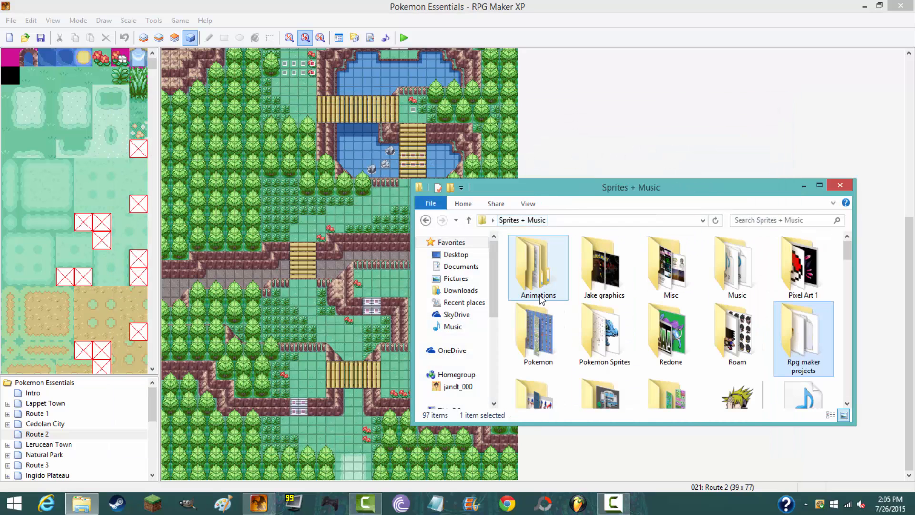
{"action": "left_click", "coordinate": [613, 328]}
{"action": "scroll", "coordinate": [612, 333], "scroll_direction": "down", "scroll_amount": 1}
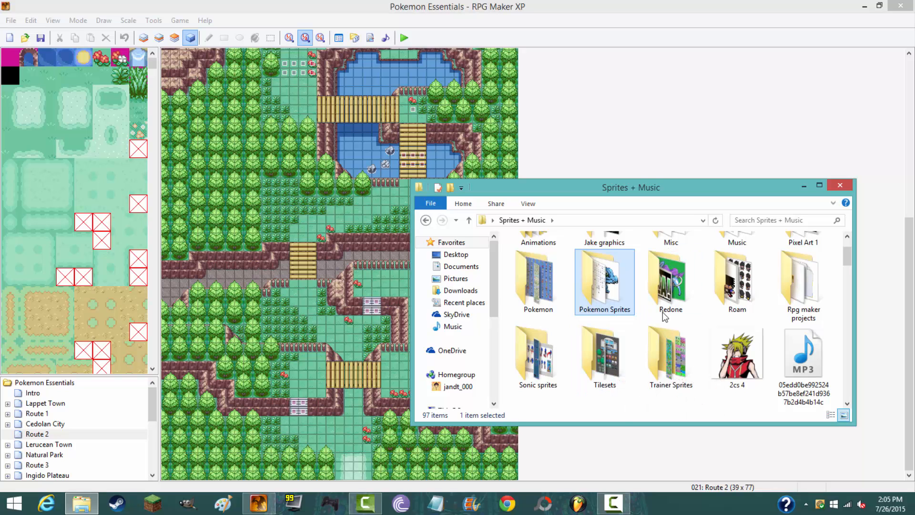
{"action": "double_click", "coordinate": [622, 341]}
{"action": "double_click", "coordinate": [670, 357]}
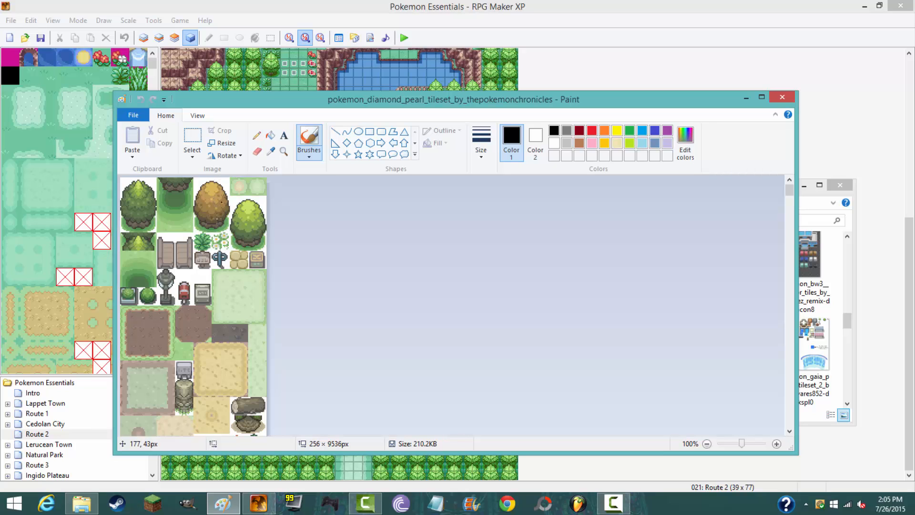
Examine the terrain and building tiles of the Diamond/Pearl tileset, and close the image and the file browser
{"action": "scroll", "coordinate": [212, 215], "scroll_direction": "down", "scroll_amount": 15}
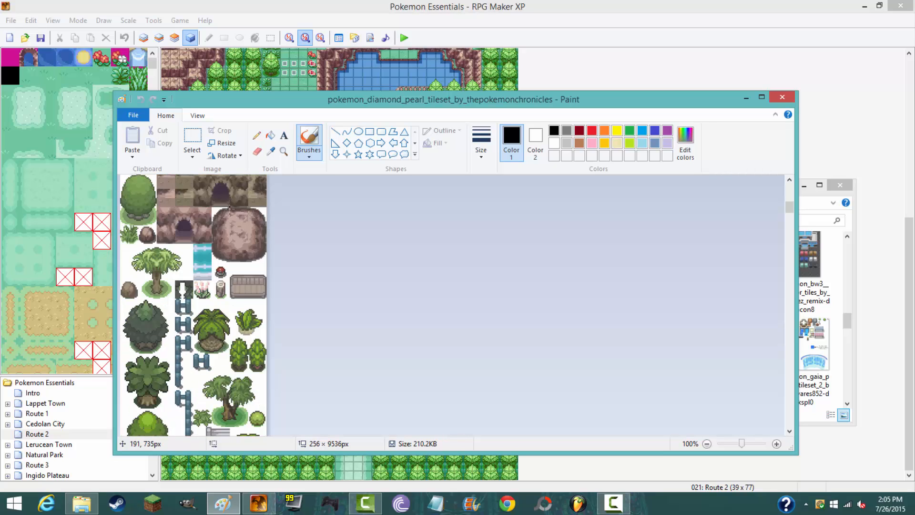
{"action": "scroll", "coordinate": [149, 273], "scroll_direction": "down", "scroll_amount": 10}
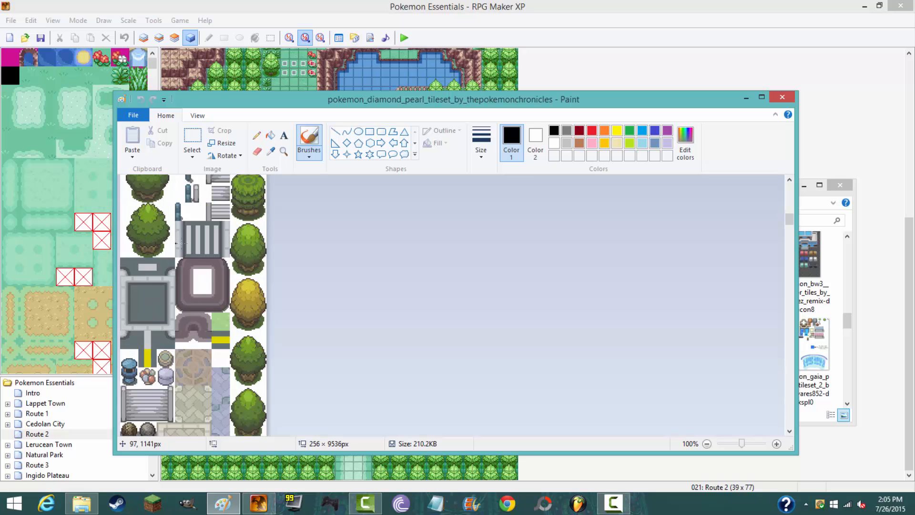
{"action": "scroll", "coordinate": [218, 260], "scroll_direction": "down", "scroll_amount": 20}
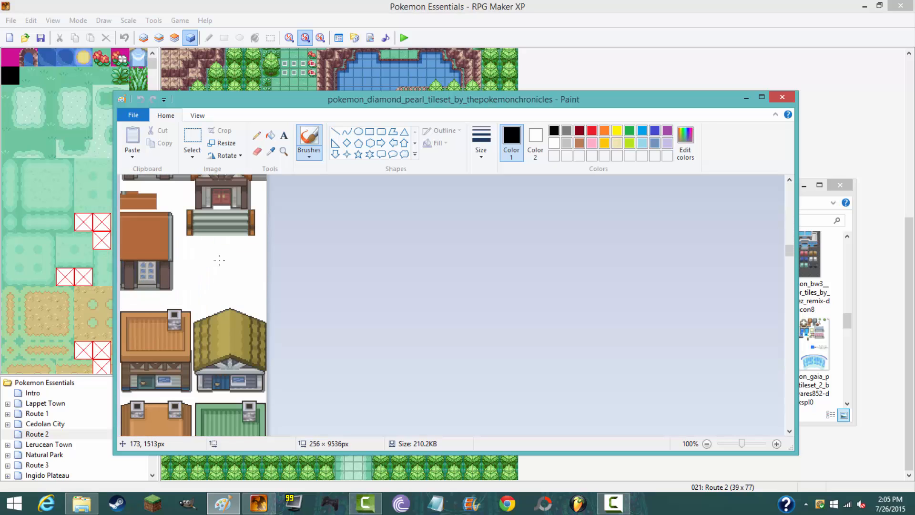
{"action": "scroll", "coordinate": [219, 259], "scroll_direction": "down", "scroll_amount": 20}
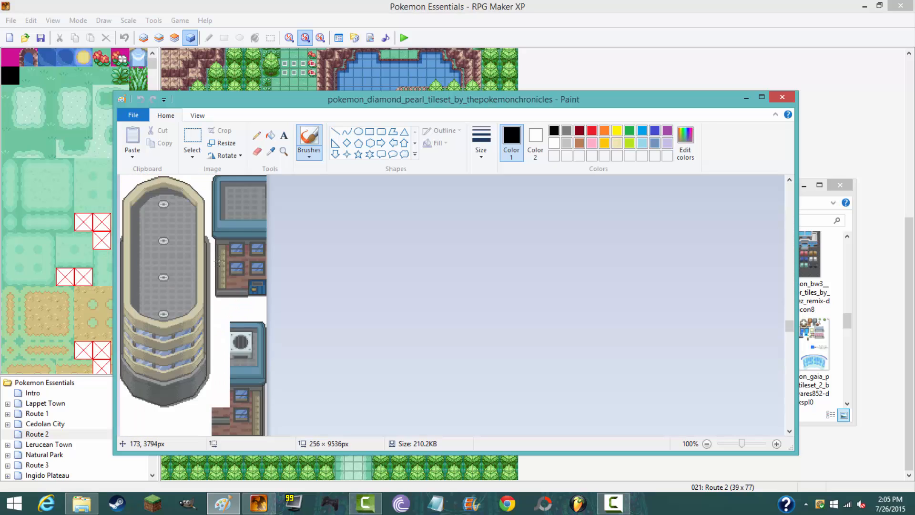
{"action": "scroll", "coordinate": [218, 260], "scroll_direction": "down", "scroll_amount": 20}
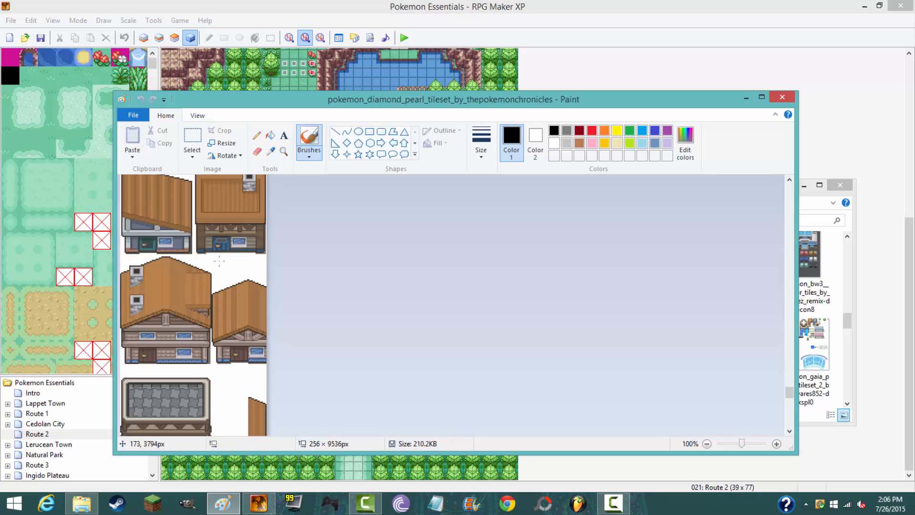
{"action": "scroll", "coordinate": [219, 260], "scroll_direction": "up", "scroll_amount": 20}
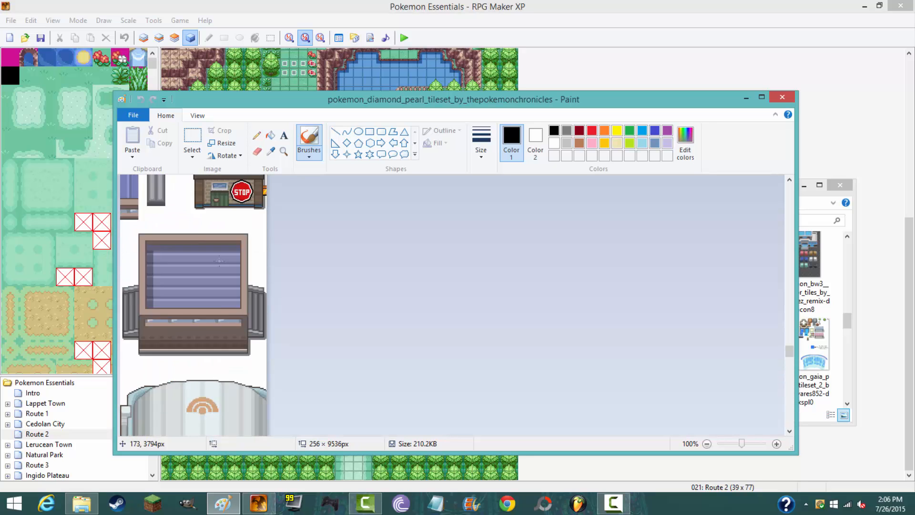
{"action": "scroll", "coordinate": [219, 262], "scroll_direction": "up", "scroll_amount": 15}
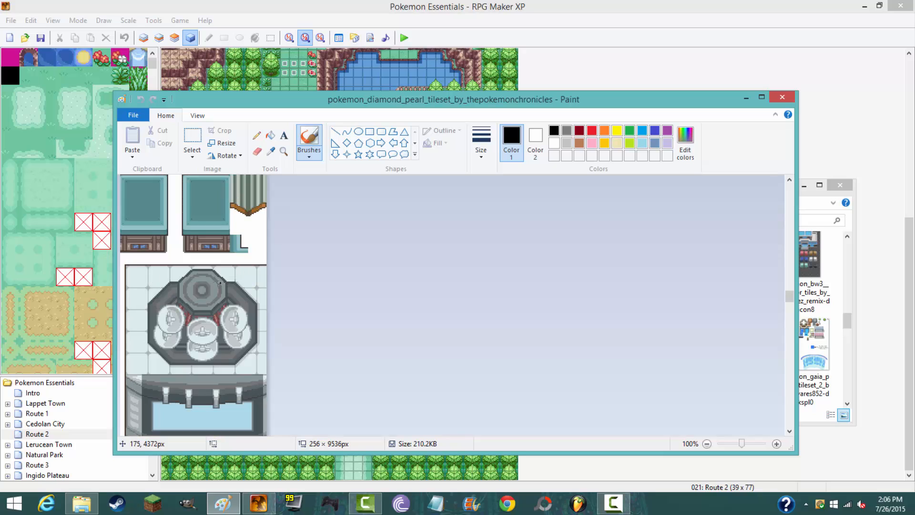
{"action": "scroll", "coordinate": [159, 265], "scroll_direction": "up", "scroll_amount": 20}
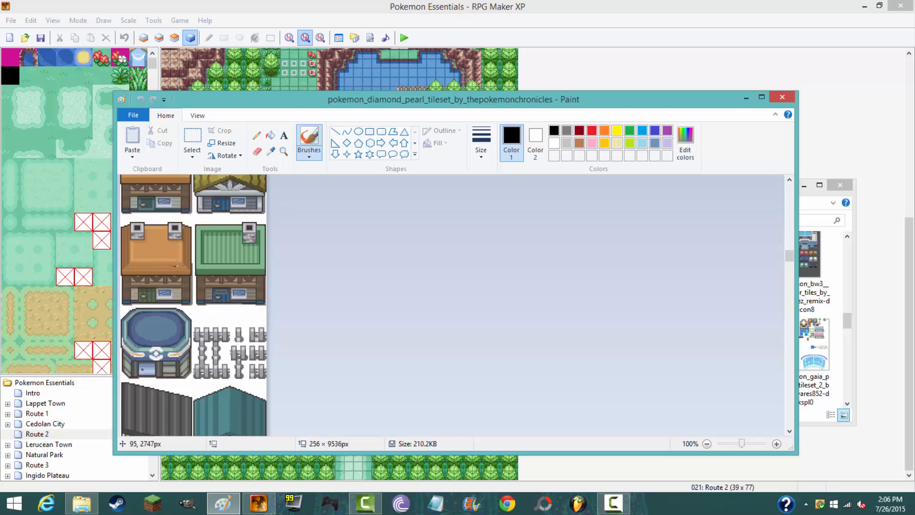
{"action": "scroll", "coordinate": [191, 252], "scroll_direction": "up", "scroll_amount": 20}
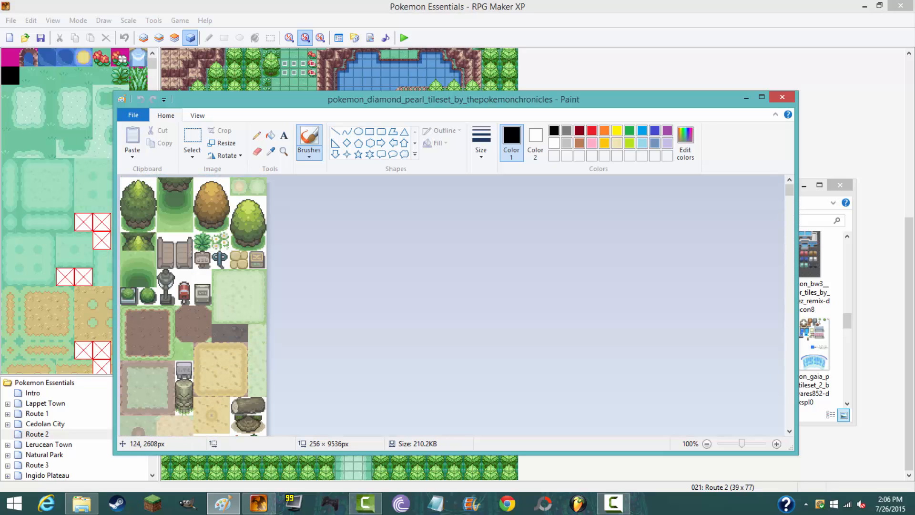
{"action": "left_click", "coordinate": [781, 96]}
{"action": "left_click", "coordinate": [840, 184]}
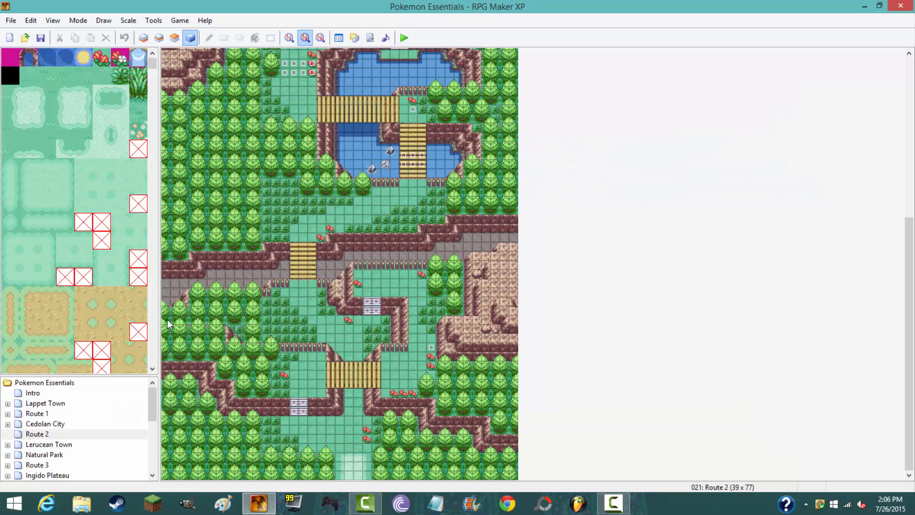
Review the Cedolan City map and browse the sample route maps from Route 7 back to Route 4
{"action": "left_click", "coordinate": [29, 423]}
{"action": "left_click", "coordinate": [35, 413]}
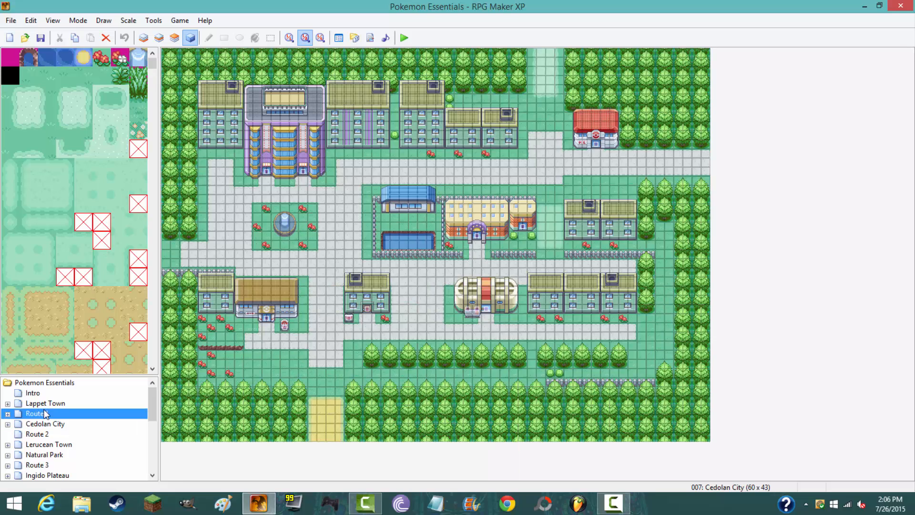
{"action": "left_click_drag", "start_coordinate": [152, 405], "coordinate": [150, 430]}
{"action": "left_click", "coordinate": [38, 465]}
{"action": "left_click", "coordinate": [36, 424]}
{"action": "left_click", "coordinate": [36, 413]}
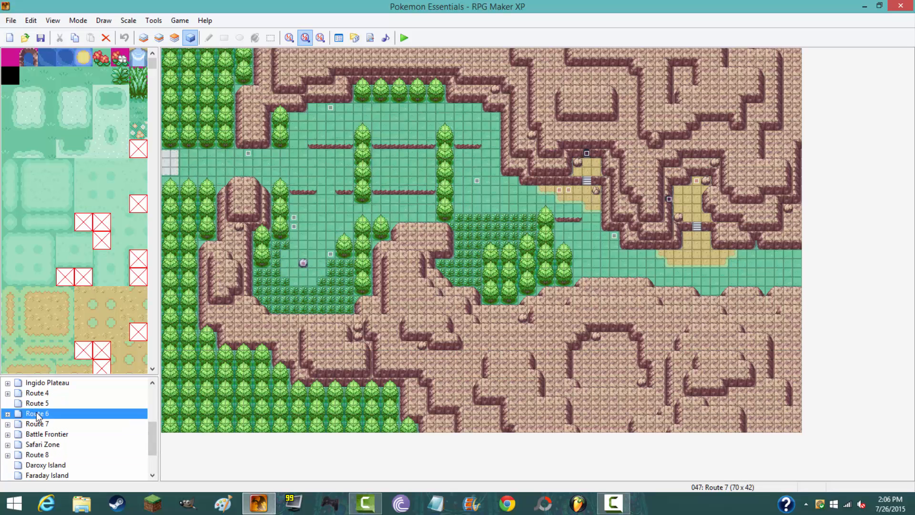
{"action": "left_click", "coordinate": [36, 403]}
{"action": "left_click", "coordinate": [37, 394]}
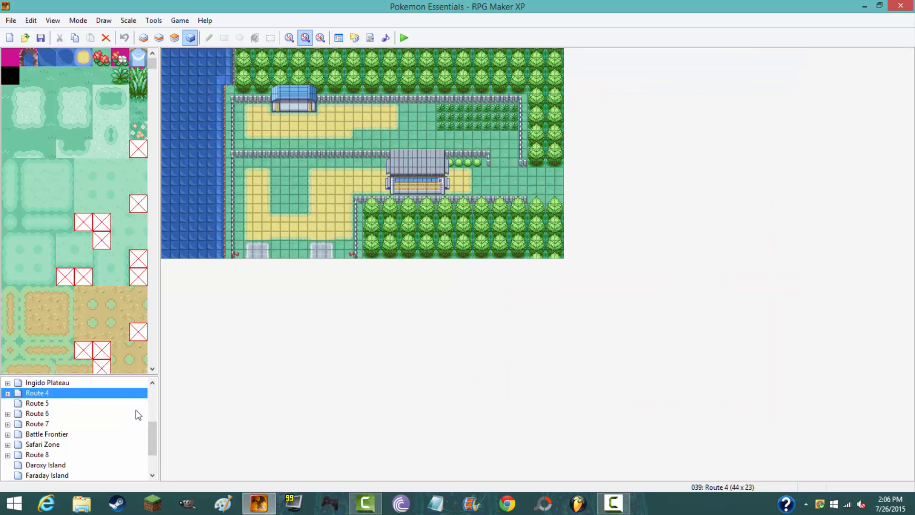
Inspect the upper and middle parts of the Route 3 map
{"action": "left_click_drag", "start_coordinate": [153, 429], "coordinate": [153, 414]}
{"action": "left_click", "coordinate": [38, 414]}
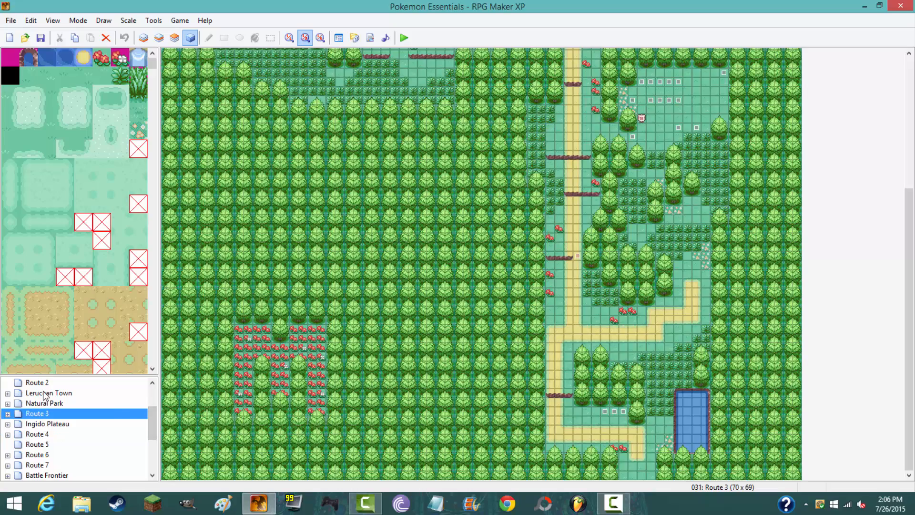
{"action": "left_click", "coordinate": [530, 314]}
{"action": "scroll", "coordinate": [547, 408], "scroll_direction": "up", "scroll_amount": 5}
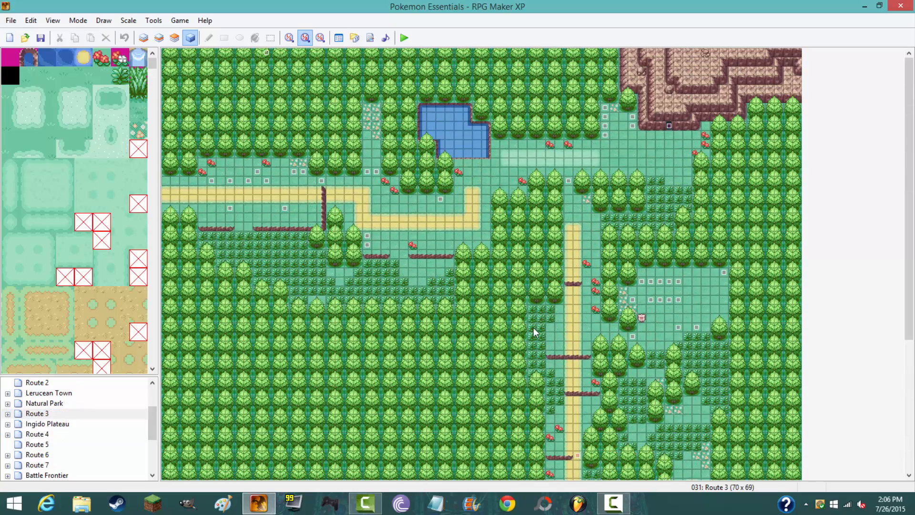
{"action": "scroll", "coordinate": [465, 253], "scroll_direction": "down", "scroll_amount": 5}
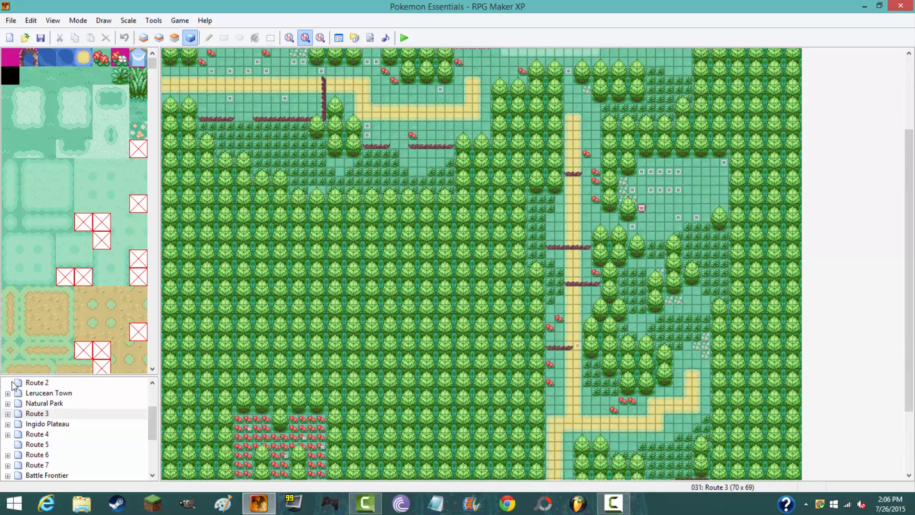
Return to the Lappet Town map and review the Route 1 layout
{"action": "left_click_drag", "start_coordinate": [153, 425], "coordinate": [152, 405]}
{"action": "left_click", "coordinate": [29, 403]}
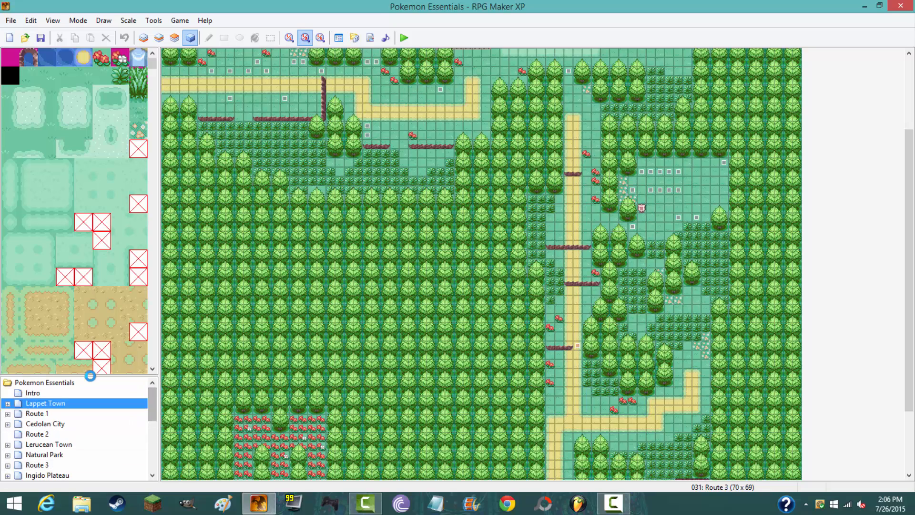
{"action": "left_click_drag", "start_coordinate": [40, 413], "coordinate": [238, 274]}
{"action": "left_click", "coordinate": [47, 414]}
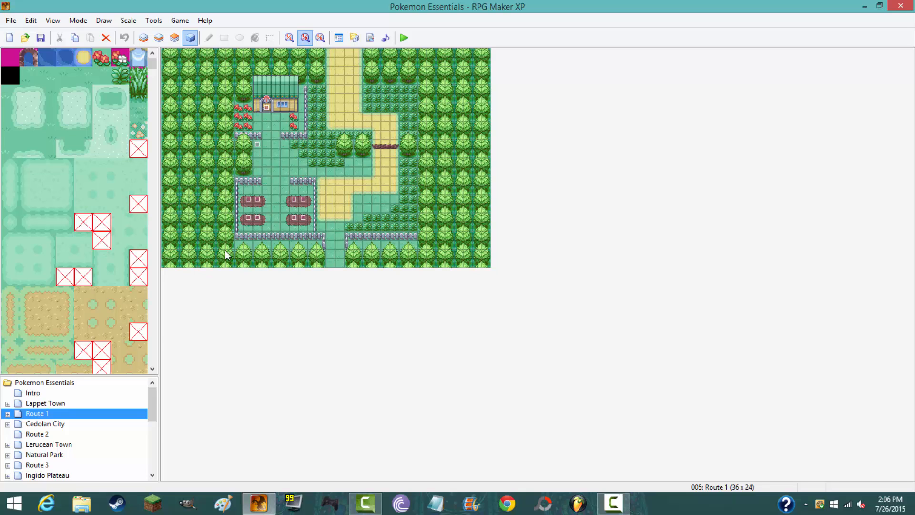
Study the Route 2 map between its northern cliffs and its southern exit
{"action": "left_click", "coordinate": [38, 433]}
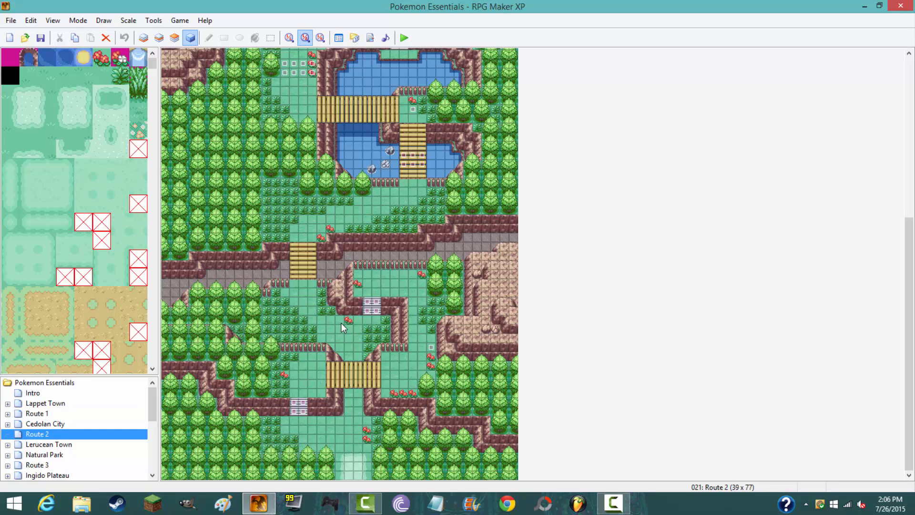
{"action": "scroll", "coordinate": [341, 322], "scroll_direction": "up", "scroll_amount": 10}
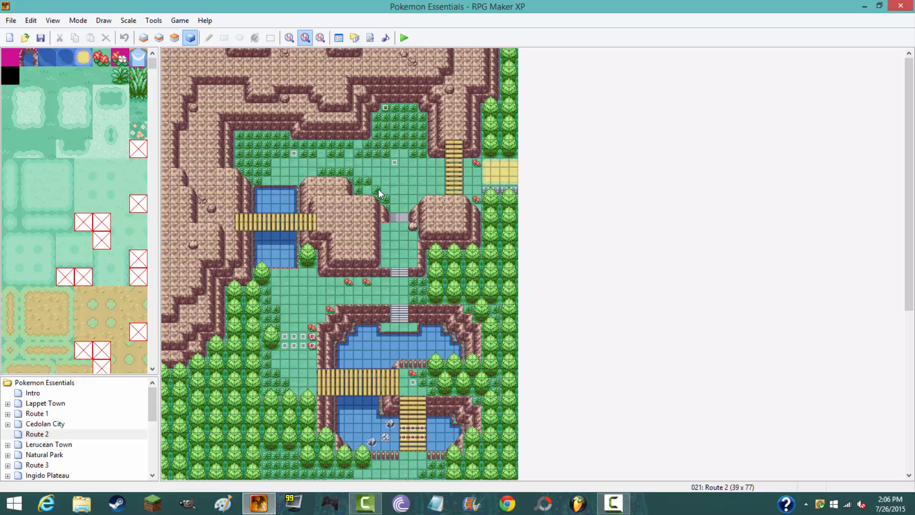
{"action": "scroll", "coordinate": [379, 191], "scroll_direction": "down", "scroll_amount": 8}
{"action": "scroll", "coordinate": [371, 201], "scroll_direction": "up", "scroll_amount": 8}
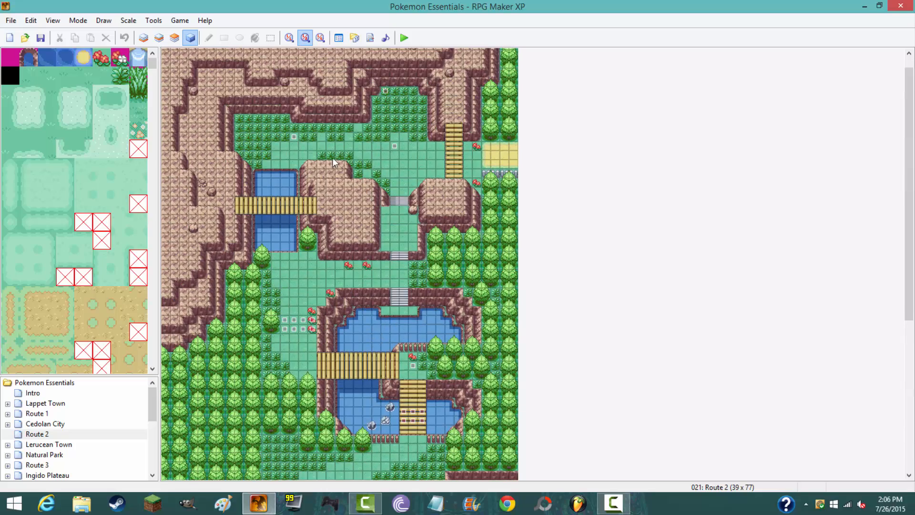
{"action": "scroll", "coordinate": [316, 296], "scroll_direction": "down", "scroll_amount": 8}
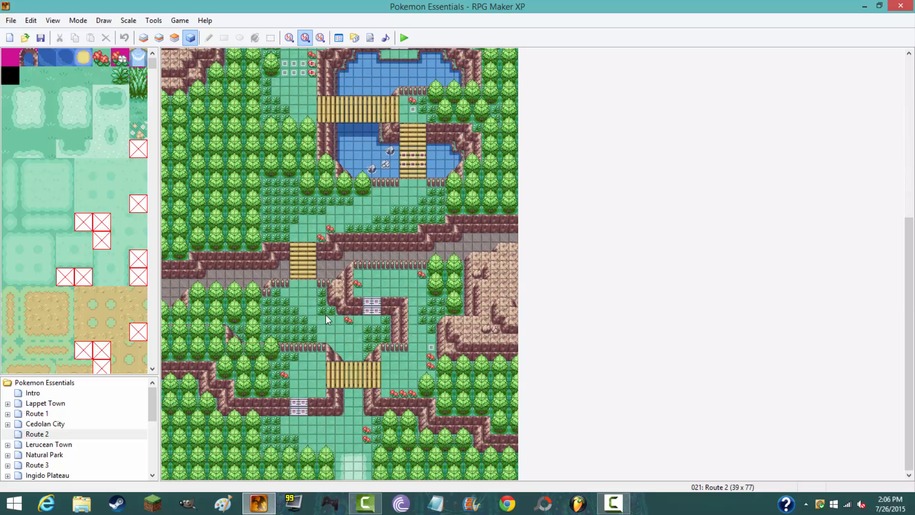
{"action": "scroll", "coordinate": [341, 207], "scroll_direction": "up", "scroll_amount": 8}
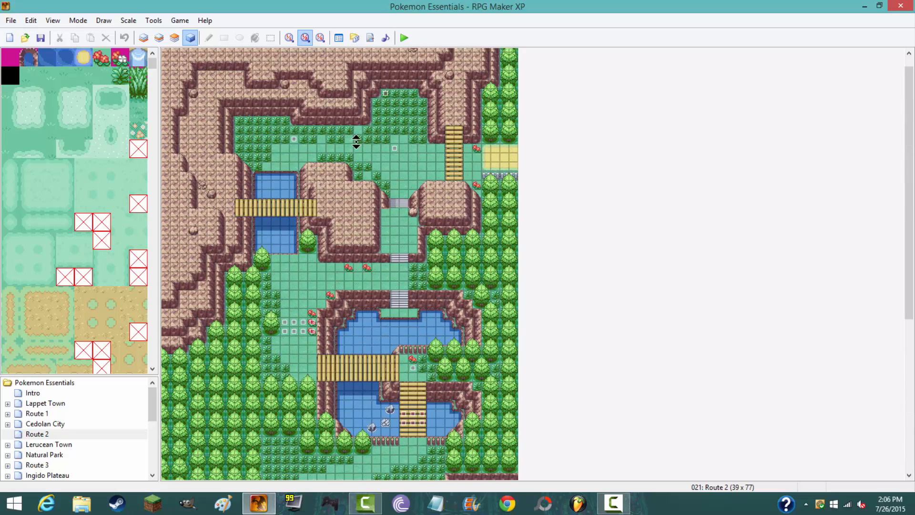
{"action": "scroll", "coordinate": [353, 139], "scroll_direction": "down", "scroll_amount": 8}
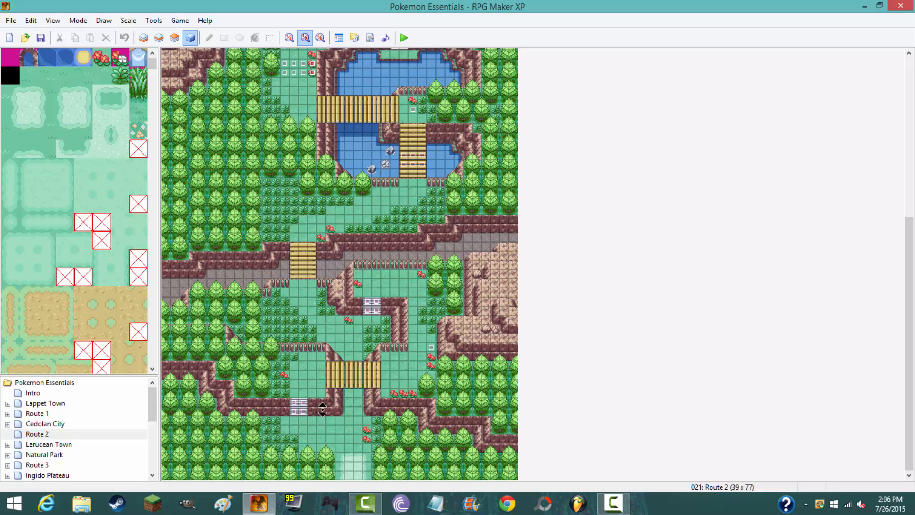
Review the Route 2 map once more, from the northern cliffs to the ponds, bridges and ledges farther south
{"action": "scroll", "coordinate": [322, 409], "scroll_direction": "up", "scroll_amount": 8}
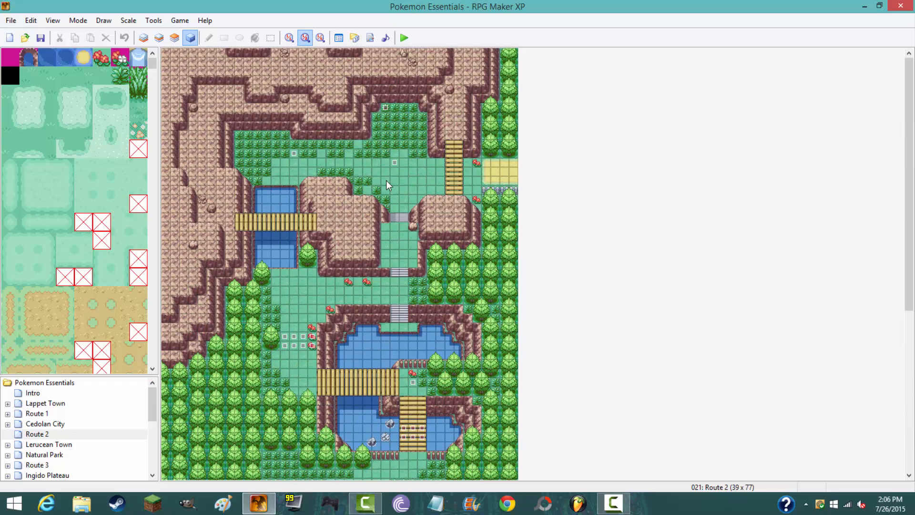
{"action": "scroll", "coordinate": [385, 181], "scroll_direction": "down", "scroll_amount": 8}
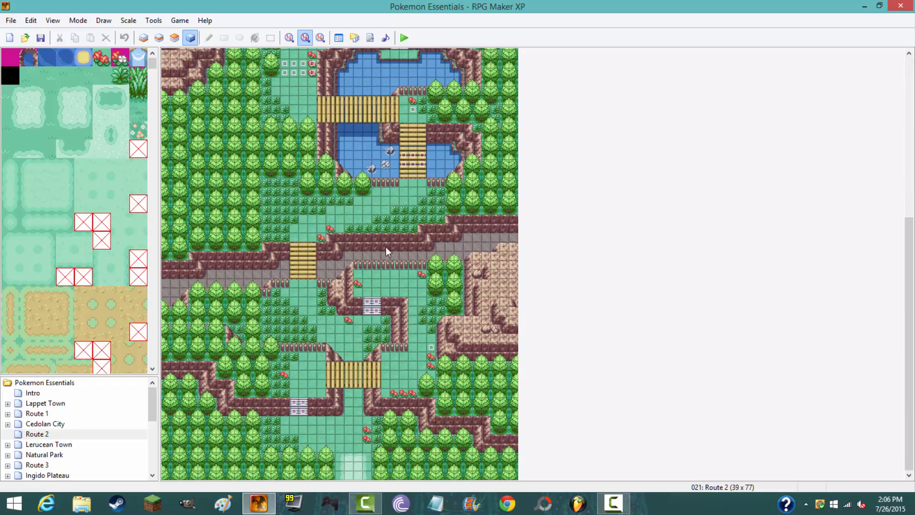
{"action": "middle_click", "coordinate": [287, 208]}
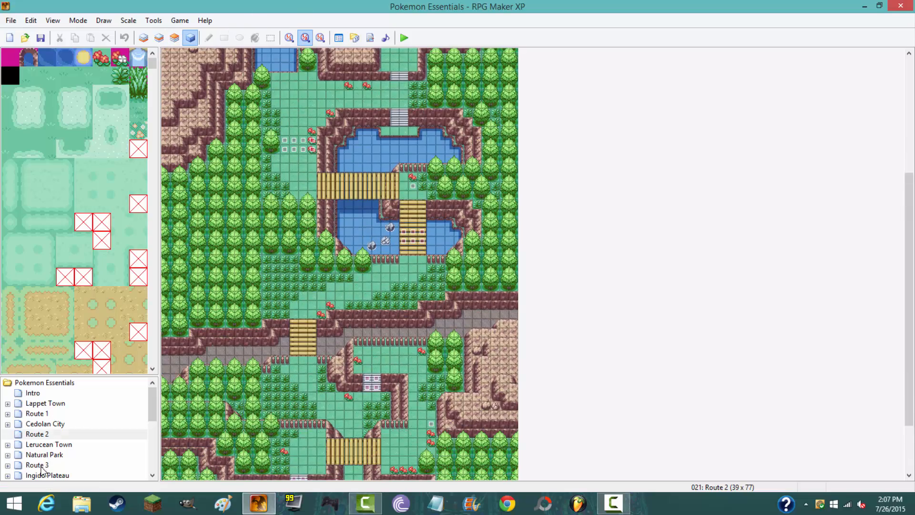
Open the Route 3 map and examine its layout from the northern pond and mountain down to the southern path
{"action": "left_click", "coordinate": [37, 465]}
{"action": "middle_click_drag", "start_coordinate": [437, 244], "coordinate": [513, 121]}
{"action": "middle_click_drag", "start_coordinate": [507, 167], "coordinate": [506, 345]}
{"action": "middle_click_drag", "start_coordinate": [595, 332], "coordinate": [591, 218]}
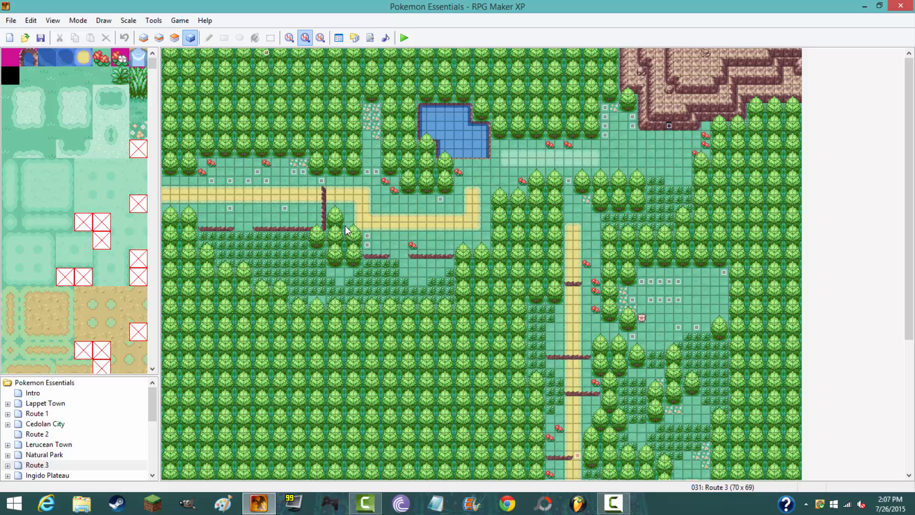
{"action": "middle_click_drag", "start_coordinate": [503, 166], "coordinate": [491, 266]}
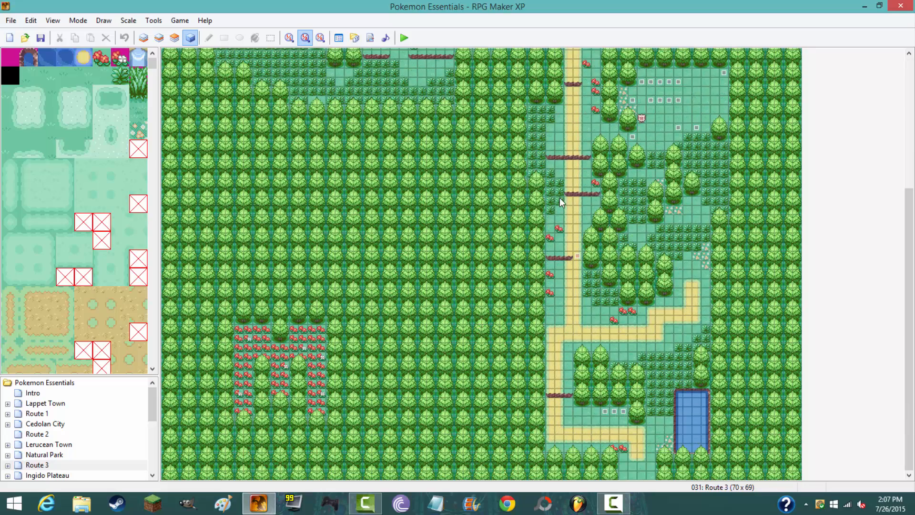
{"action": "middle_click_drag", "start_coordinate": [559, 197], "coordinate": [451, 305]}
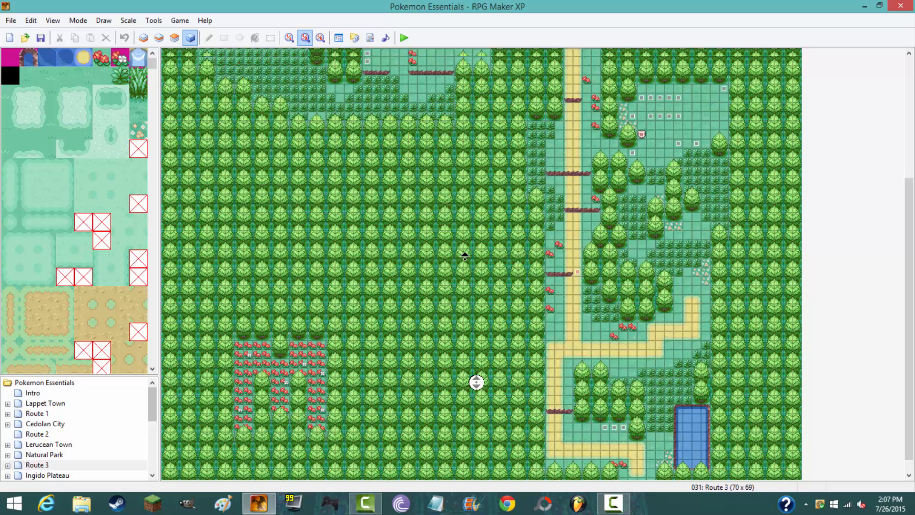
{"action": "middle_click_drag", "start_coordinate": [475, 382], "coordinate": [465, 271]}
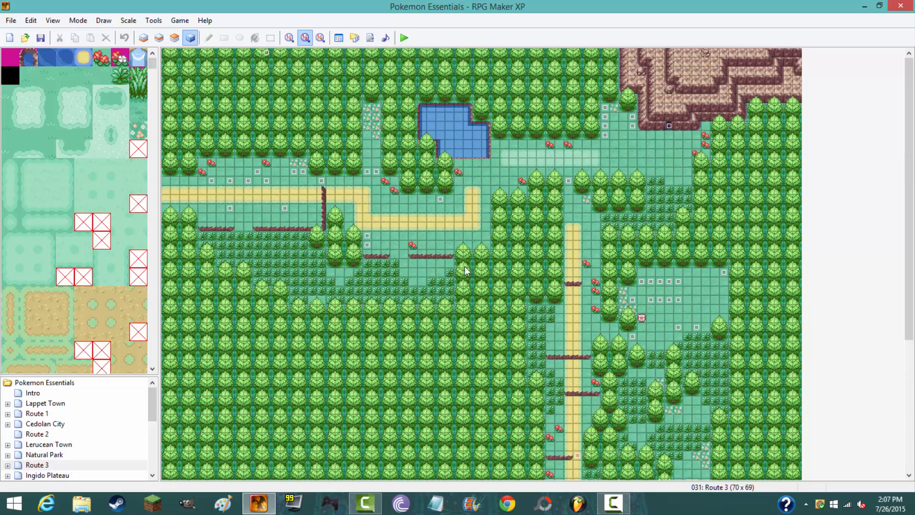
{"action": "left_click", "coordinate": [613, 502]}
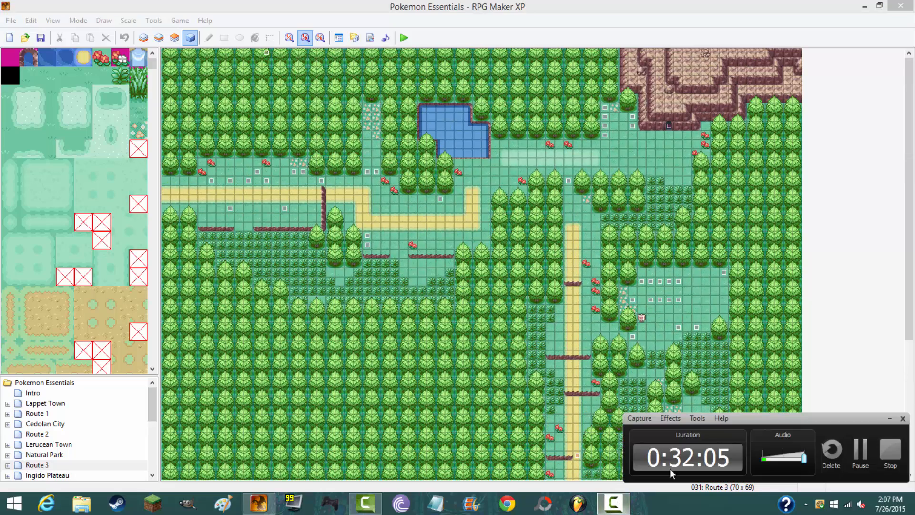
{"action": "left_click", "coordinate": [888, 418]}
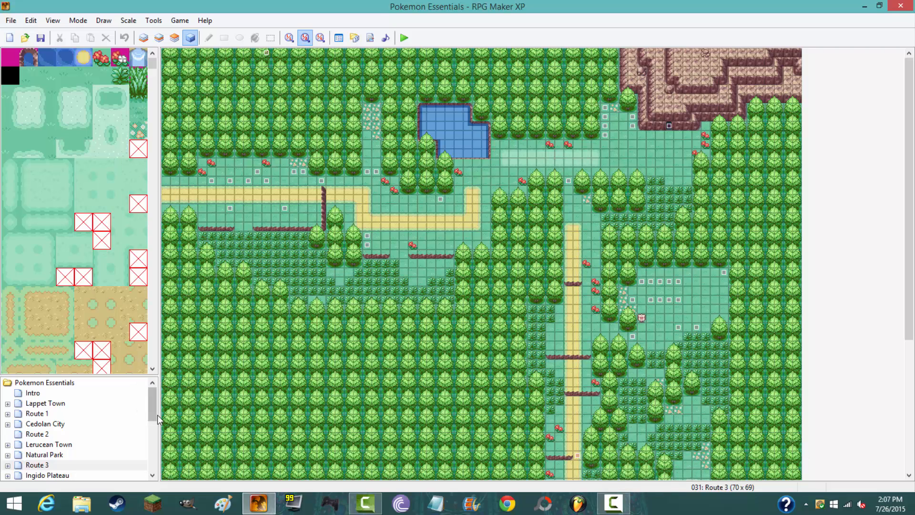
Open the Lappet Town map to view its houses, pond and tree border
{"action": "left_click", "coordinate": [37, 397]}
{"action": "left_click", "coordinate": [40, 403]}
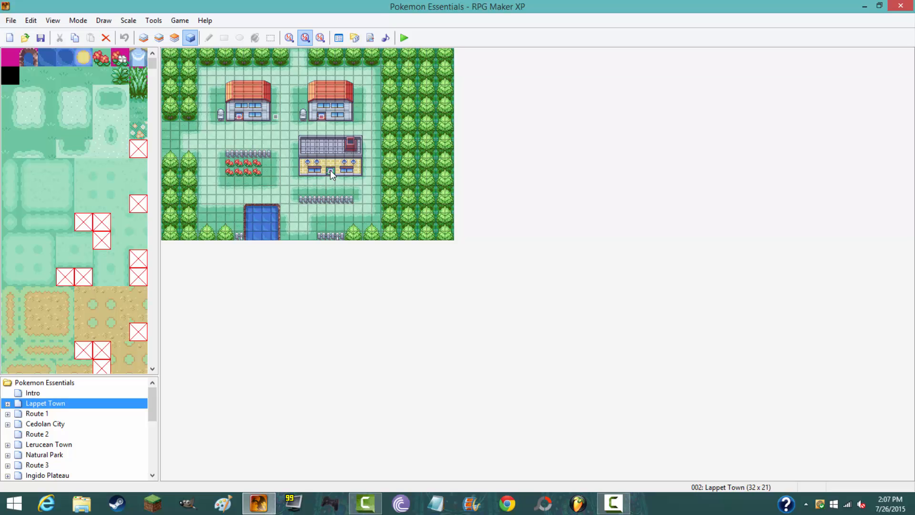
{"action": "left_click", "coordinate": [614, 503]}
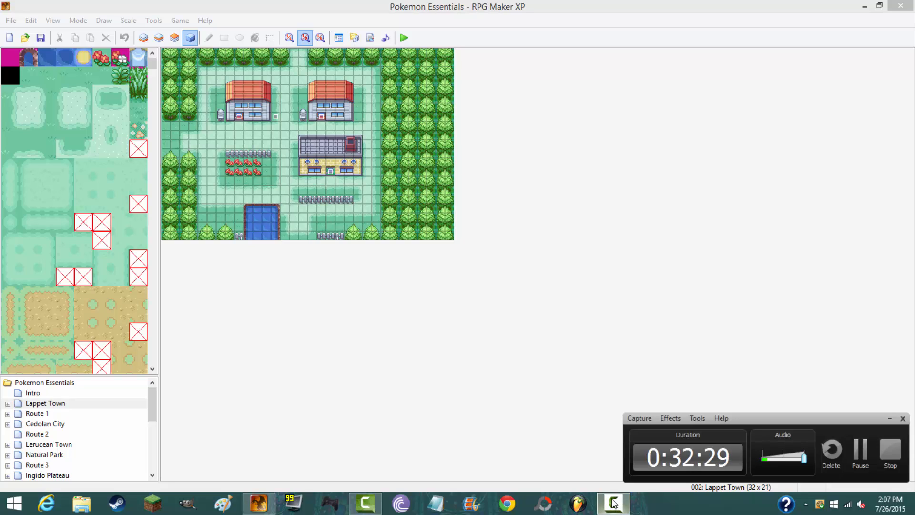